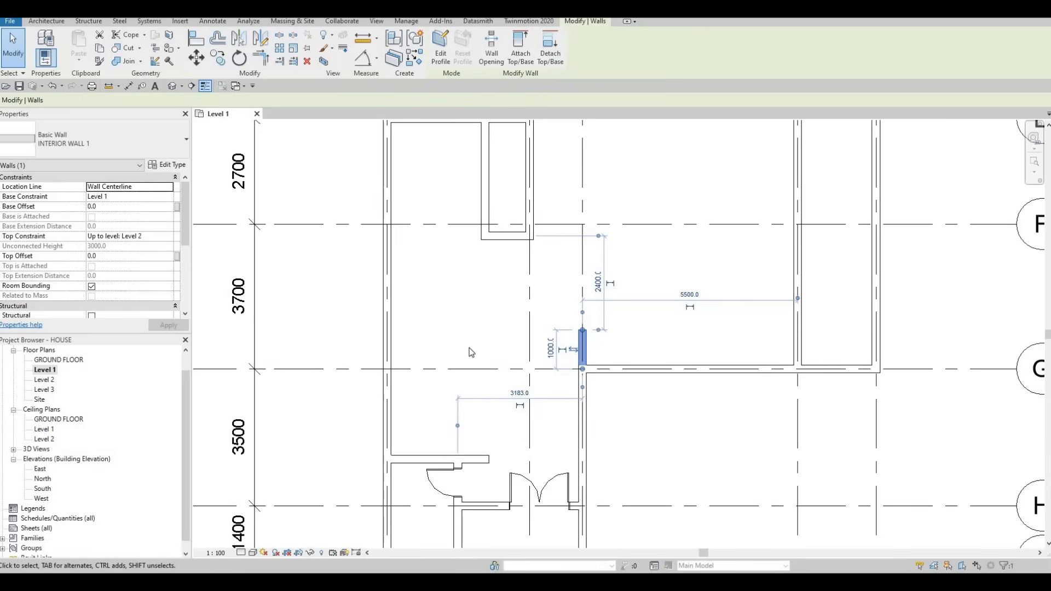
Shorten the interior wall stub extending above grid G on grid 3 to 700 mm
{"action": "middle_click_drag", "start_coordinate": [605, 363], "coordinate": [603, 393]}
{"action": "key", "text": "Escape"}
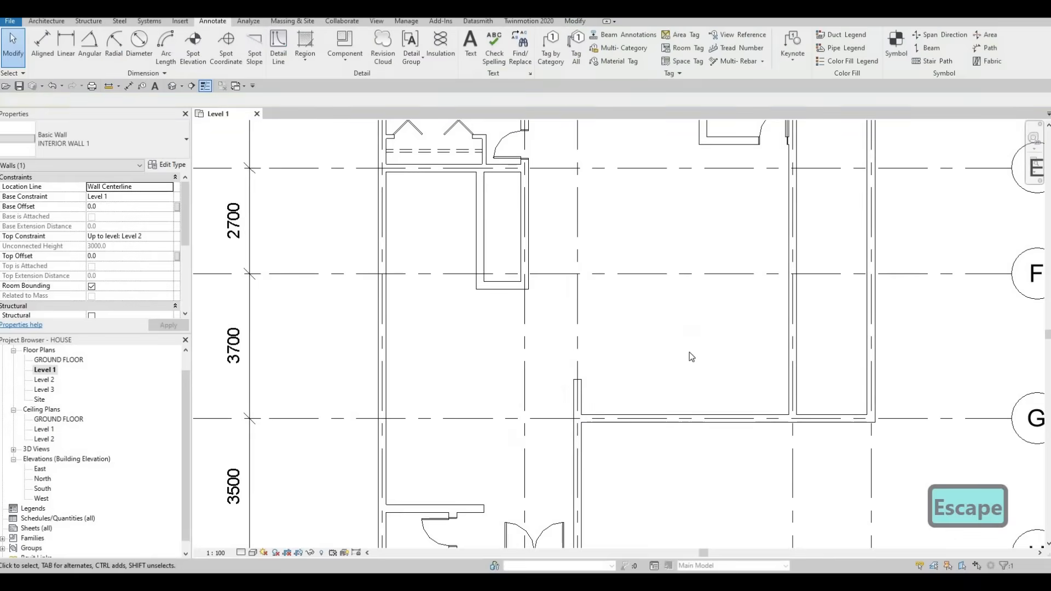
{"action": "key", "text": "Escape"}
{"action": "scroll", "coordinate": [709, 363], "scroll_direction": "down", "scroll_amount": 2}
{"action": "scroll", "coordinate": [609, 393], "scroll_direction": "up", "scroll_amount": 2}
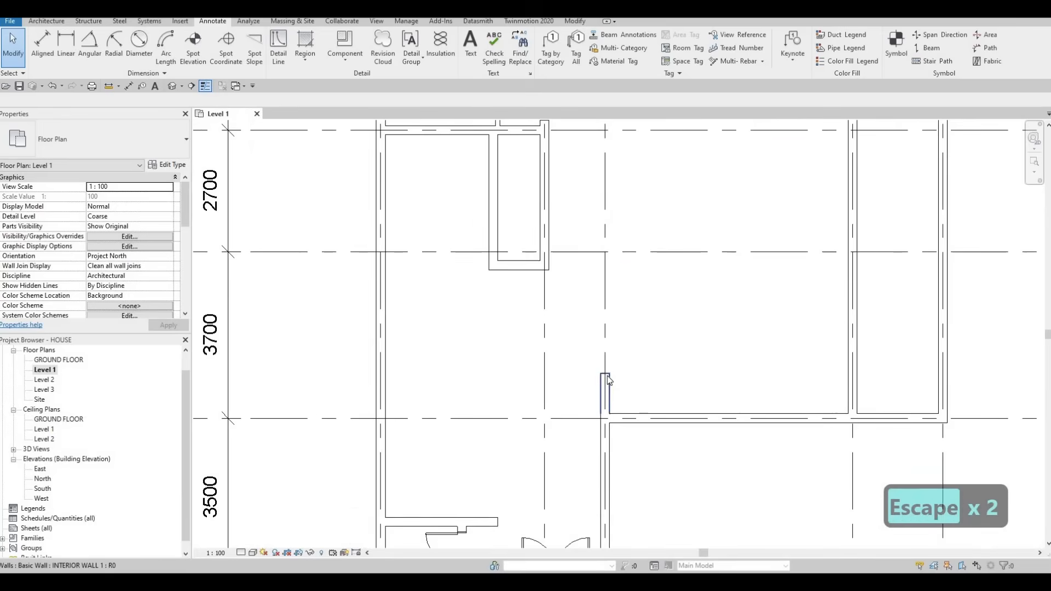
{"action": "left_click", "coordinate": [607, 376]}
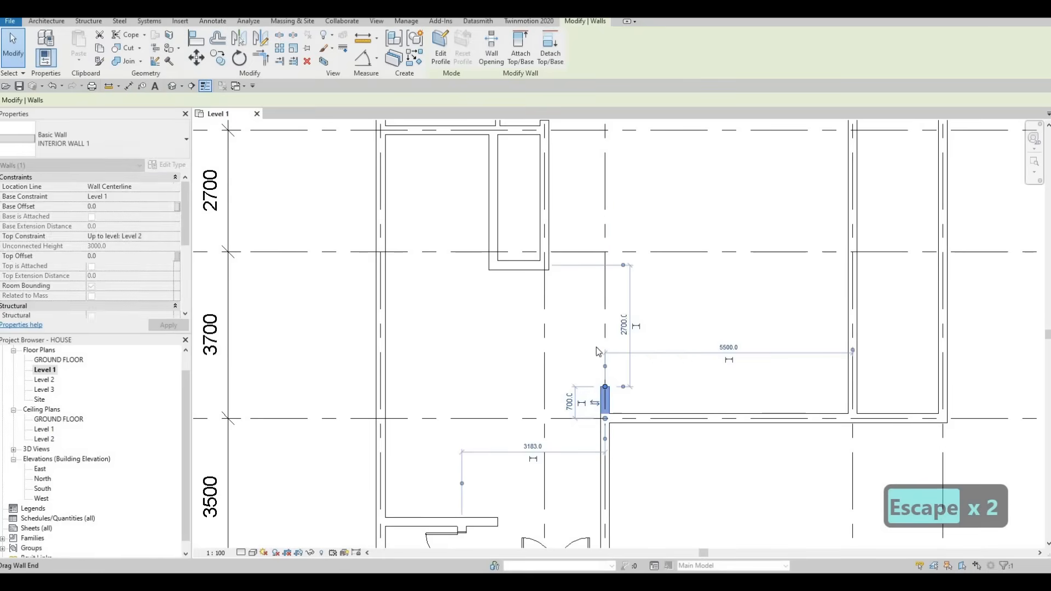
{"action": "mouse_move", "coordinate": [613, 334]}
{"action": "middle_mouse_down"}
{"action": "mouse_move", "coordinate": [618, 303]}
{"action": "mouse_move", "coordinate": [620, 327]}
{"action": "middle_mouse_up"}
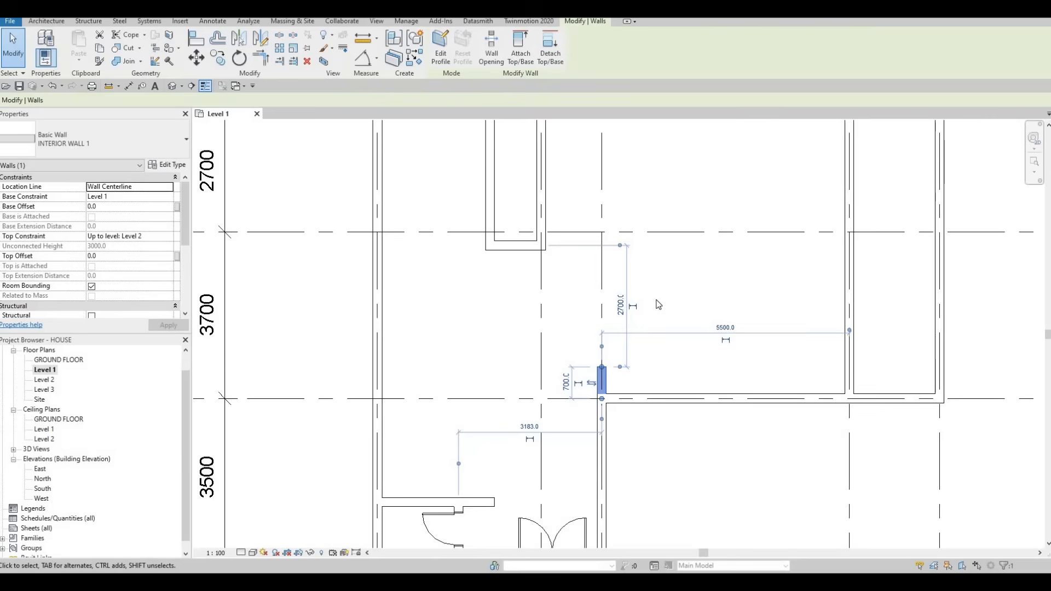
{"action": "scroll", "coordinate": [668, 317], "scroll_direction": "down", "scroll_amount": 1}
{"action": "middle_click_drag", "start_coordinate": [668, 321], "coordinate": [633, 338]}
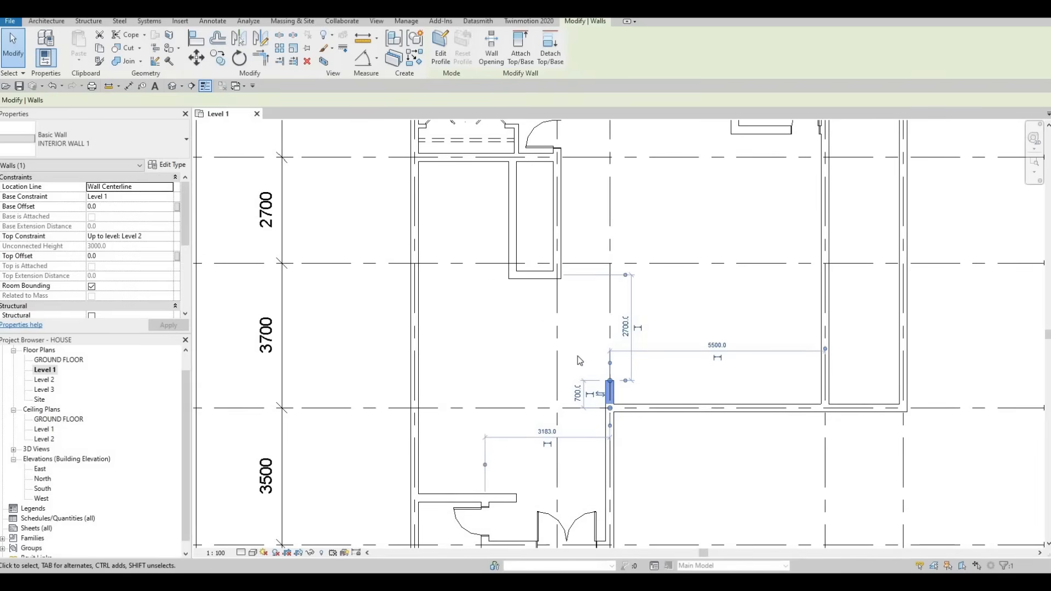
{"action": "middle_click_drag", "start_coordinate": [571, 335], "coordinate": [616, 378]}
{"action": "scroll", "coordinate": [615, 378], "scroll_direction": "down", "scroll_amount": 1}
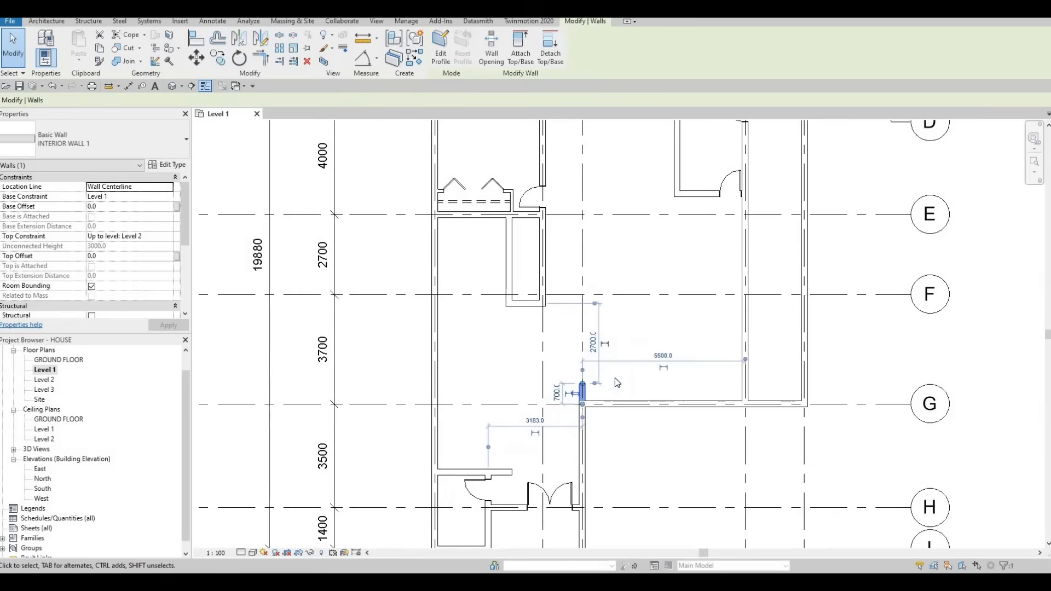
{"action": "scroll", "coordinate": [583, 386], "scroll_direction": "up", "scroll_amount": 3}
{"action": "key", "text": "Escape"}
{"action": "key", "text": "Escape"}
{"action": "scroll", "coordinate": [645, 329], "scroll_direction": "down", "scroll_amount": 1}
{"action": "middle_click_drag", "start_coordinate": [670, 298], "coordinate": [659, 363]}
{"action": "scroll", "coordinate": [670, 381], "scroll_direction": "down", "scroll_amount": 1}
{"action": "middle_click_drag", "start_coordinate": [653, 328], "coordinate": [660, 364]}
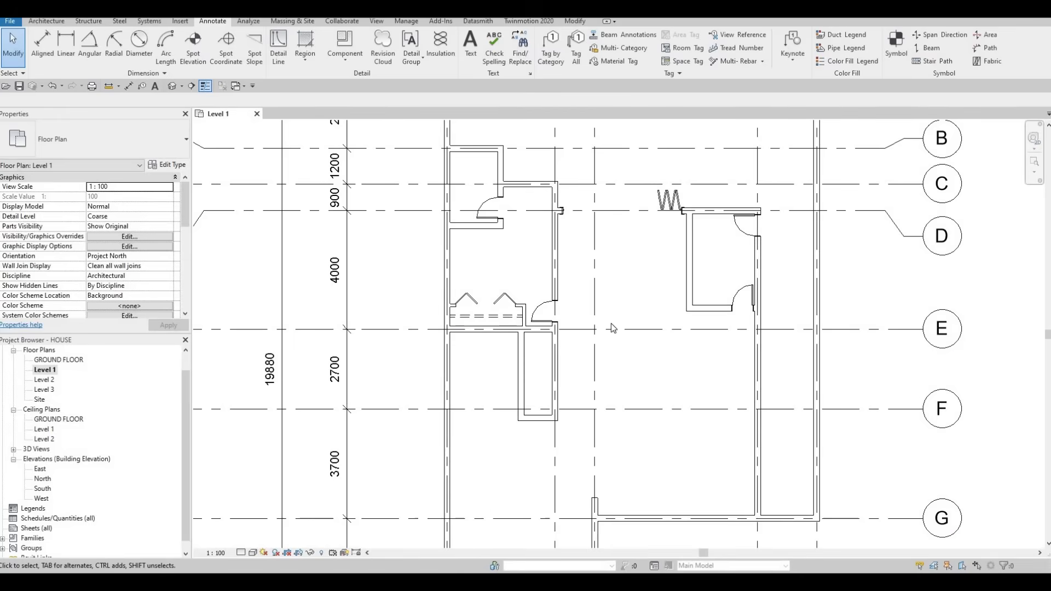
{"action": "scroll", "coordinate": [631, 297], "scroll_direction": "down", "scroll_amount": 2}
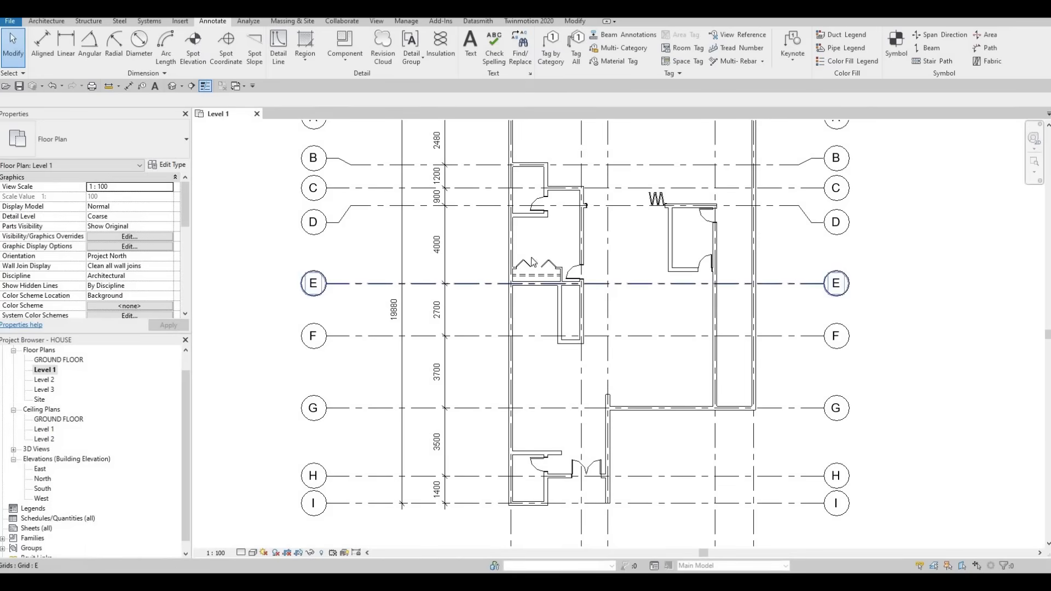
Start loading a family and browse the Canada library to Plumbing, Architectural, Fixtures, Water Closets
{"action": "left_click", "coordinate": [181, 22]}
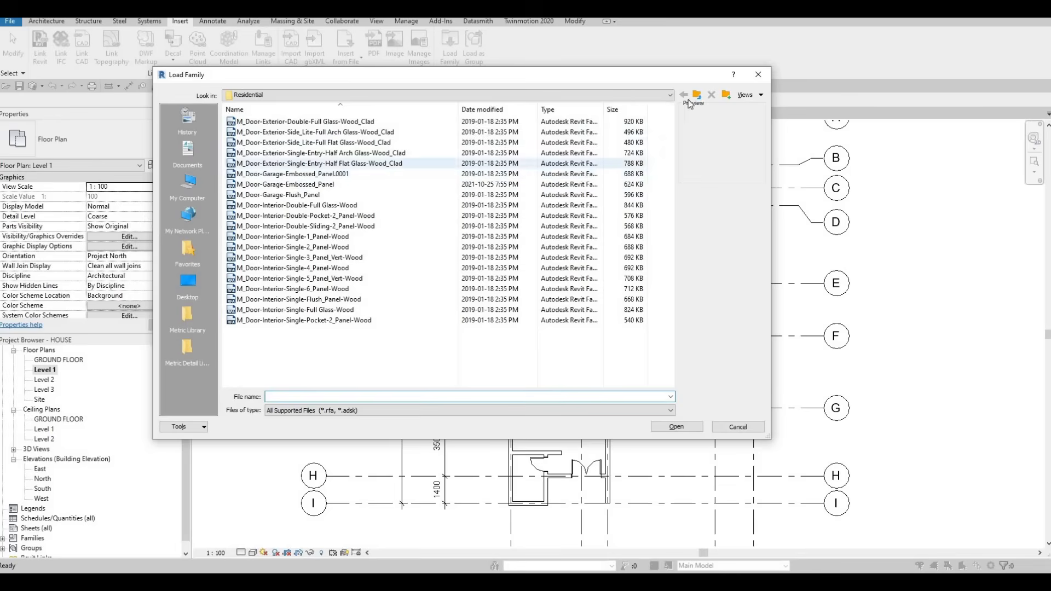
{"action": "left_click", "coordinate": [697, 95]}
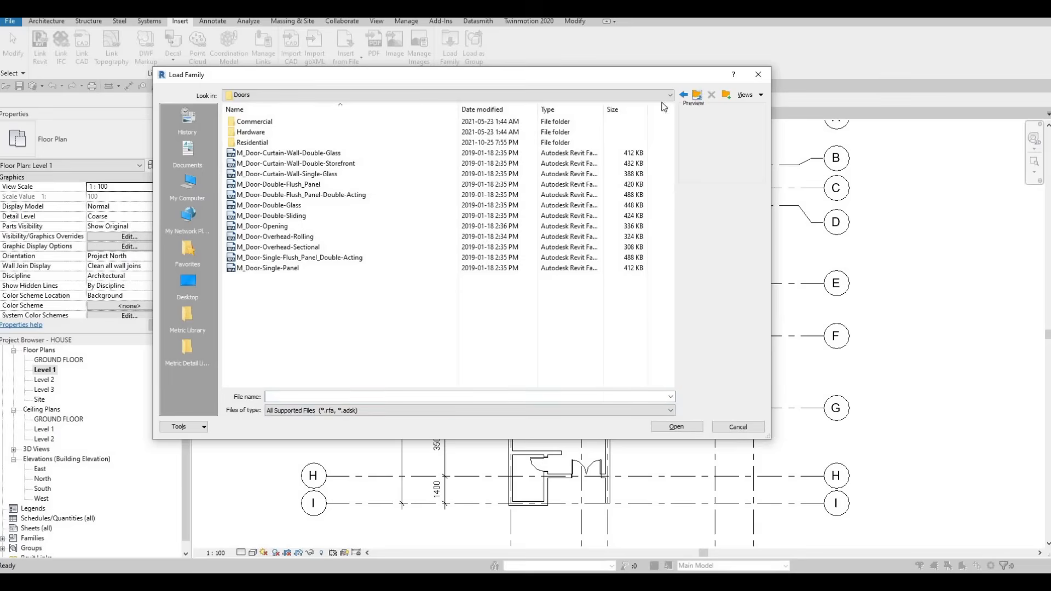
{"action": "left_click", "coordinate": [697, 96]}
{"action": "scroll", "coordinate": [328, 216], "scroll_direction": "down", "scroll_amount": 3}
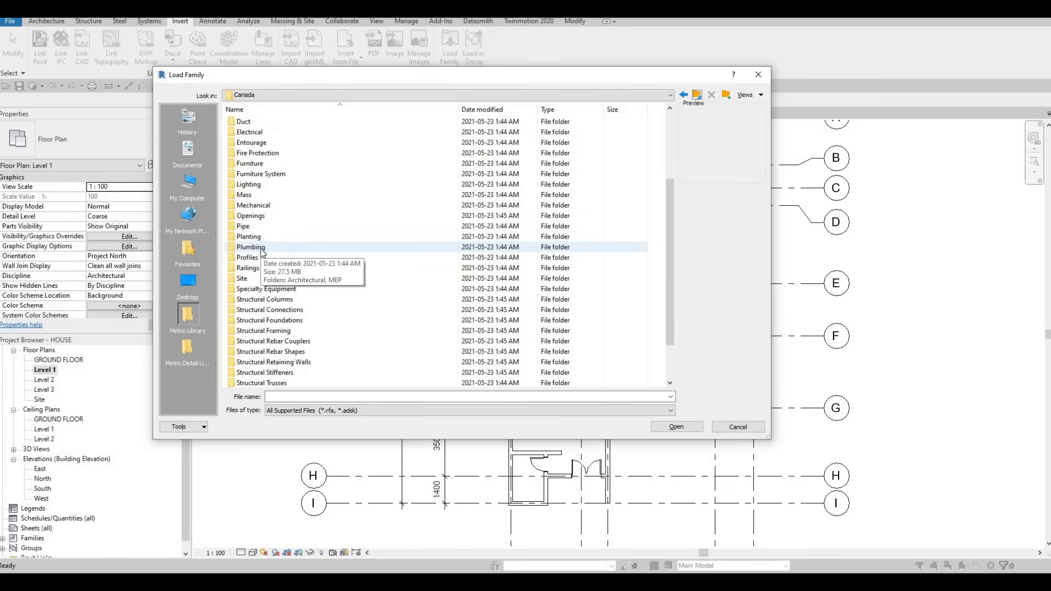
{"action": "left_click", "coordinate": [261, 250]}
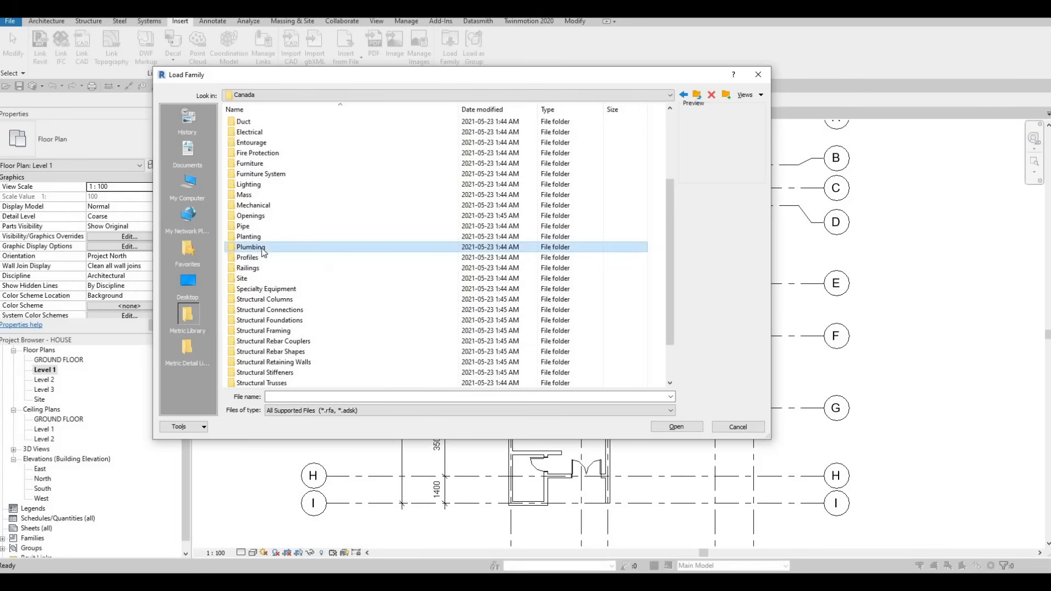
{"action": "key", "text": "Return"}
{"action": "double_click", "coordinate": [262, 123]}
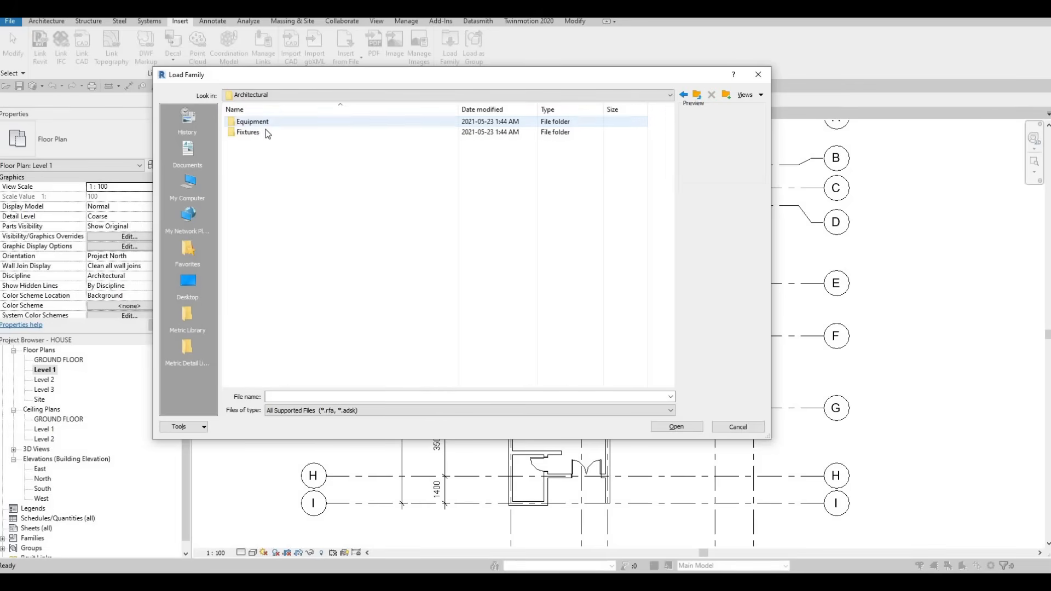
{"action": "double_click", "coordinate": [259, 131]}
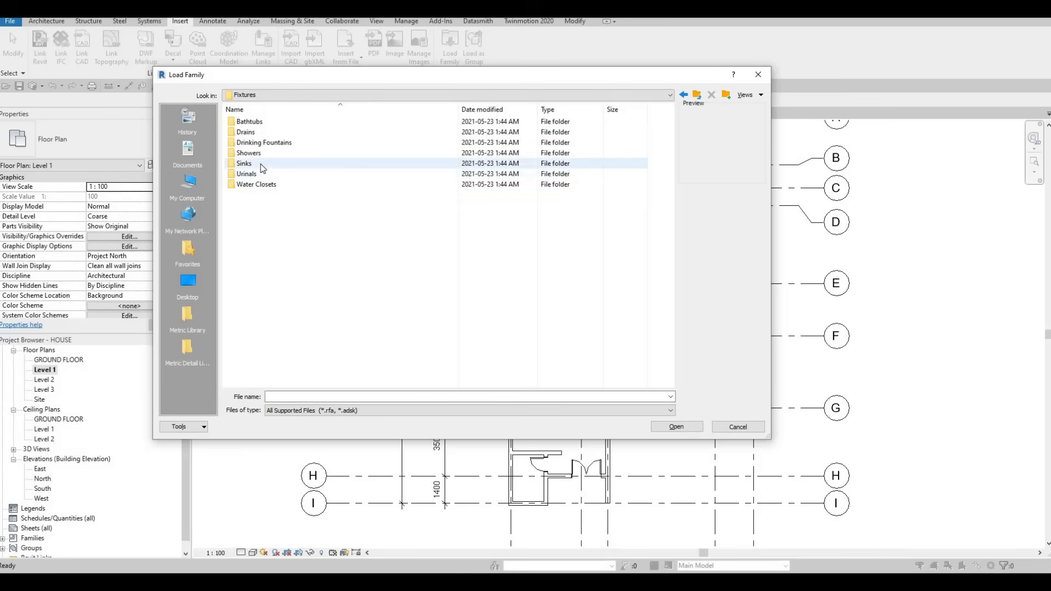
{"action": "left_click", "coordinate": [255, 185]}
{"action": "key", "text": "Return"}
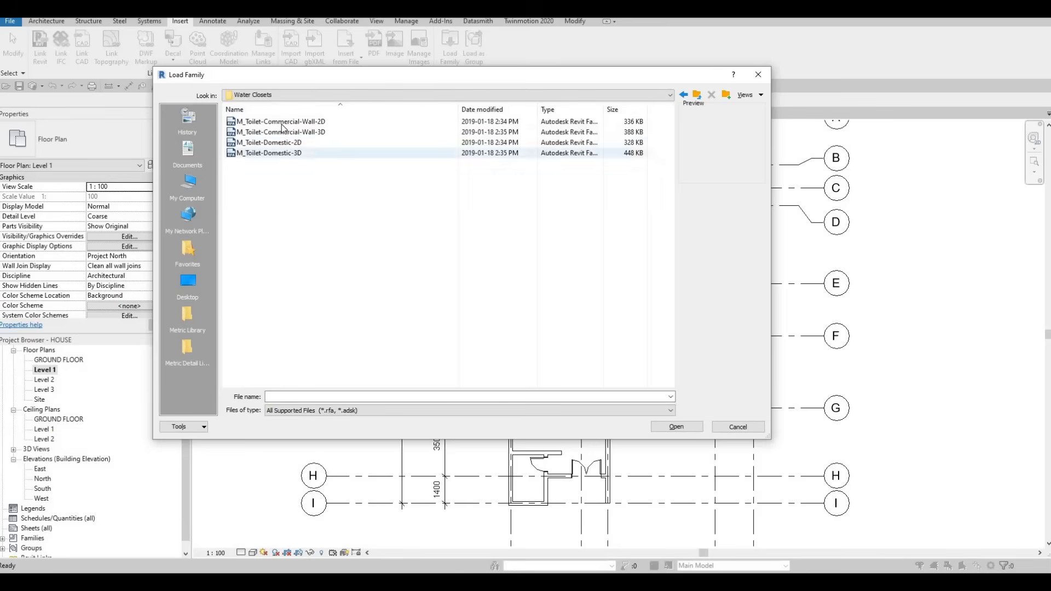
Preview the toilet families and load M_Toilet-Domestic-3D into the project
{"action": "left_click", "coordinate": [283, 124]}
{"action": "left_click", "coordinate": [281, 134]}
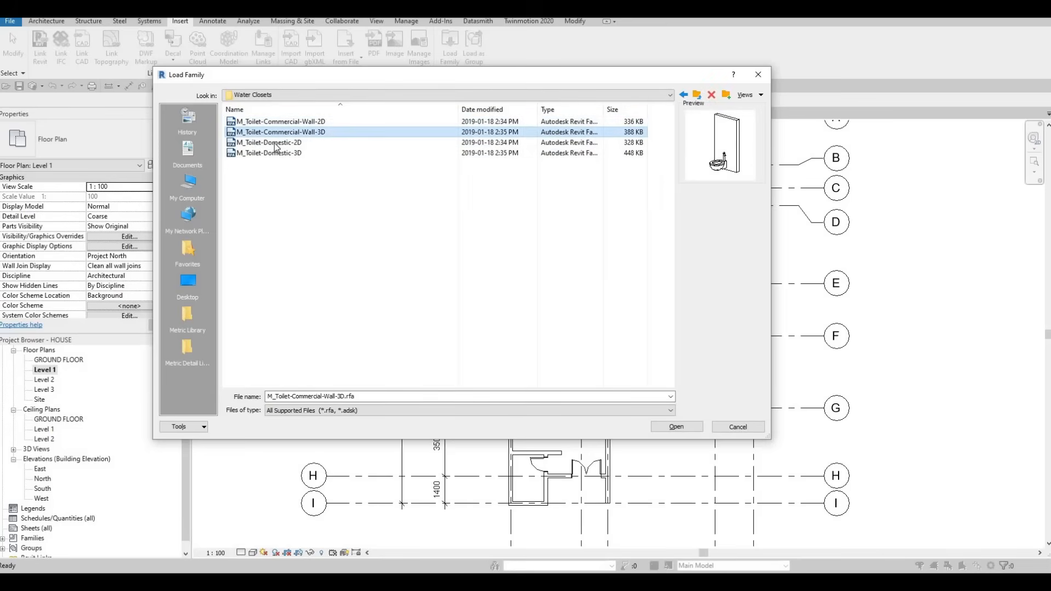
{"action": "left_click", "coordinate": [276, 143]}
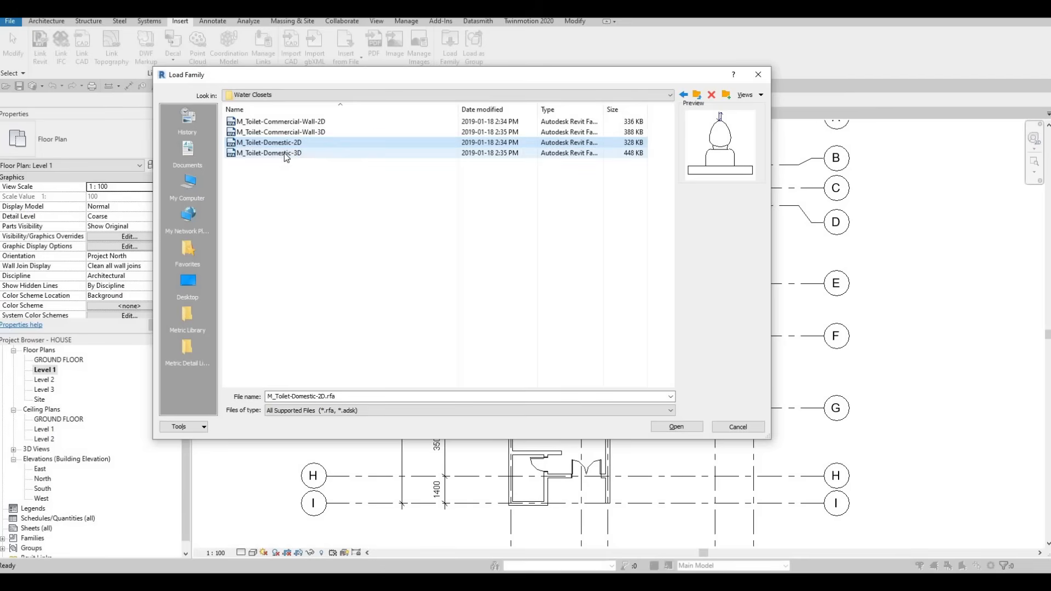
{"action": "left_click", "coordinate": [282, 154]}
{"action": "left_click", "coordinate": [283, 143]}
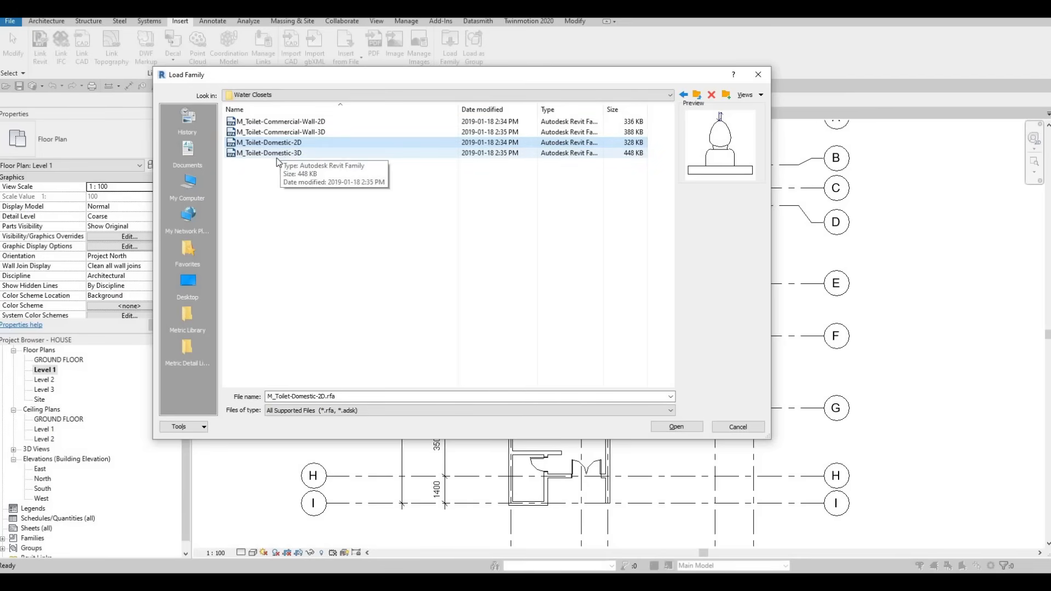
{"action": "left_click", "coordinate": [277, 156]}
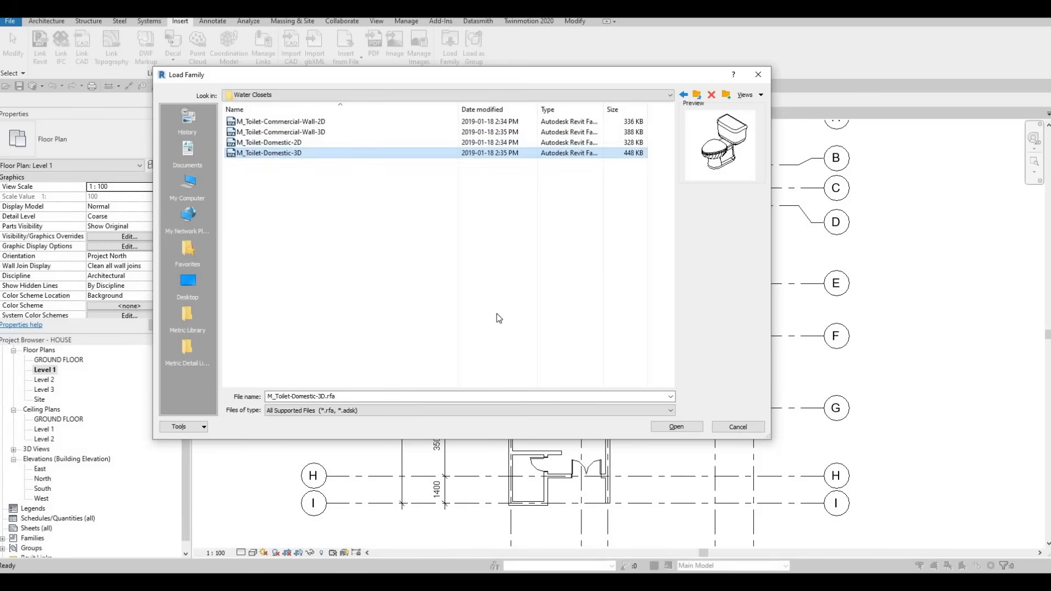
{"action": "left_click", "coordinate": [677, 427]}
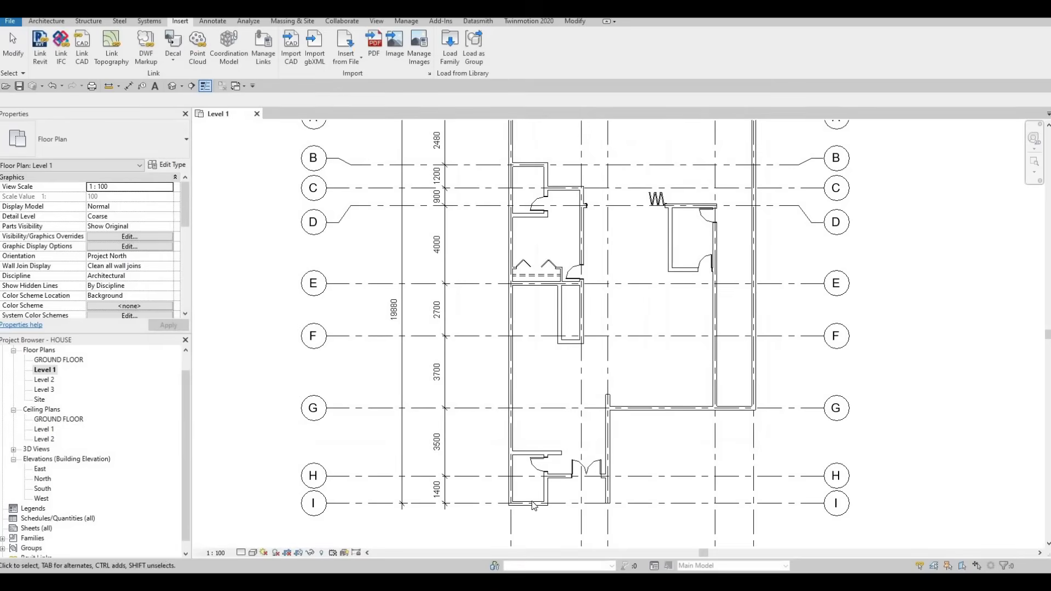
{"action": "scroll", "coordinate": [533, 480], "scroll_direction": "up", "scroll_amount": 2}
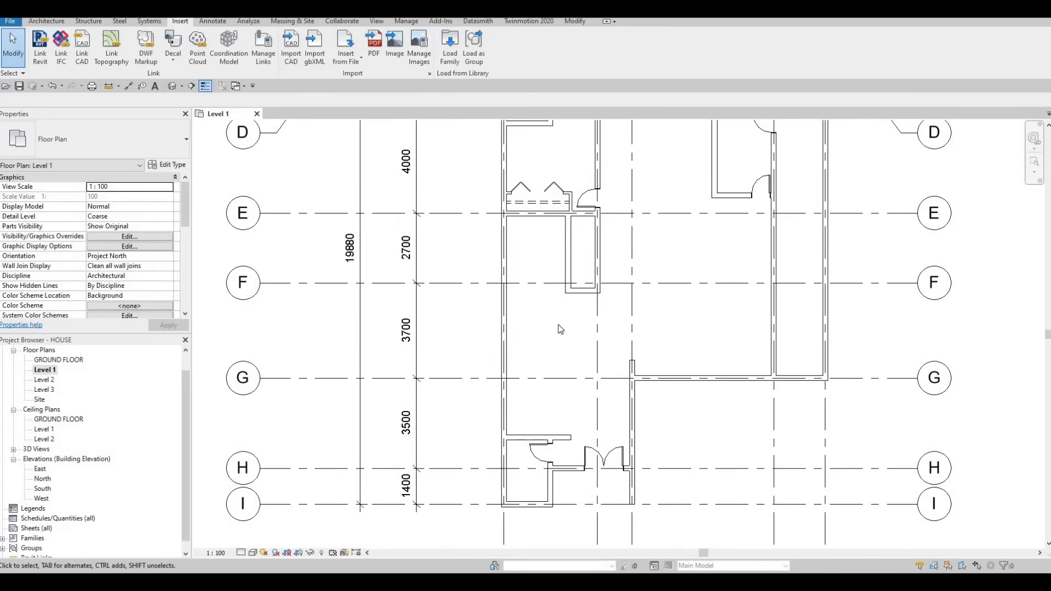
{"action": "middle_click_drag", "start_coordinate": [546, 337], "coordinate": [554, 324]}
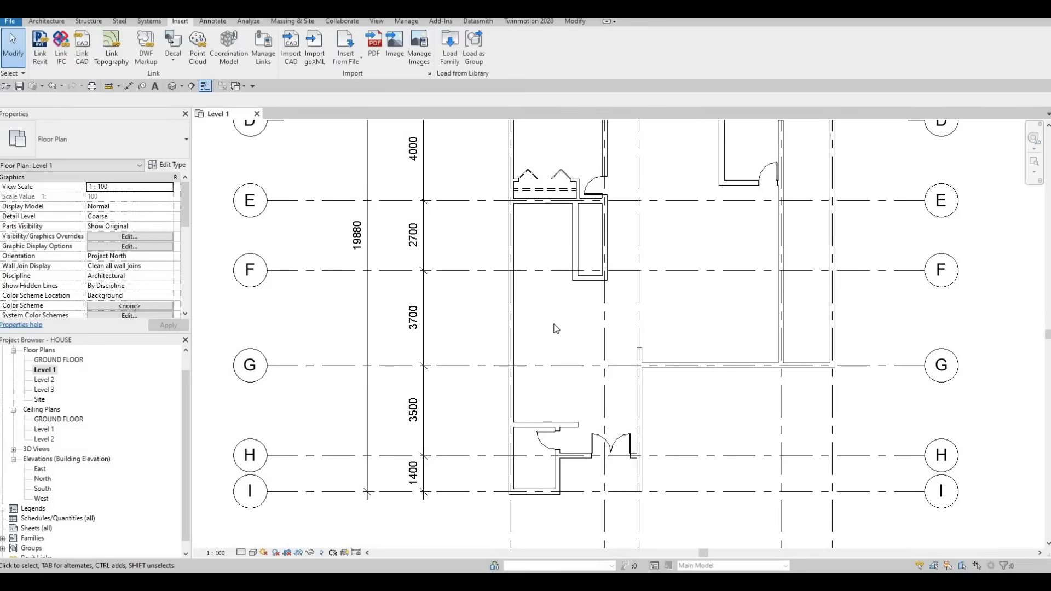
{"action": "key", "text": "c"}
{"action": "key", "text": "m"}
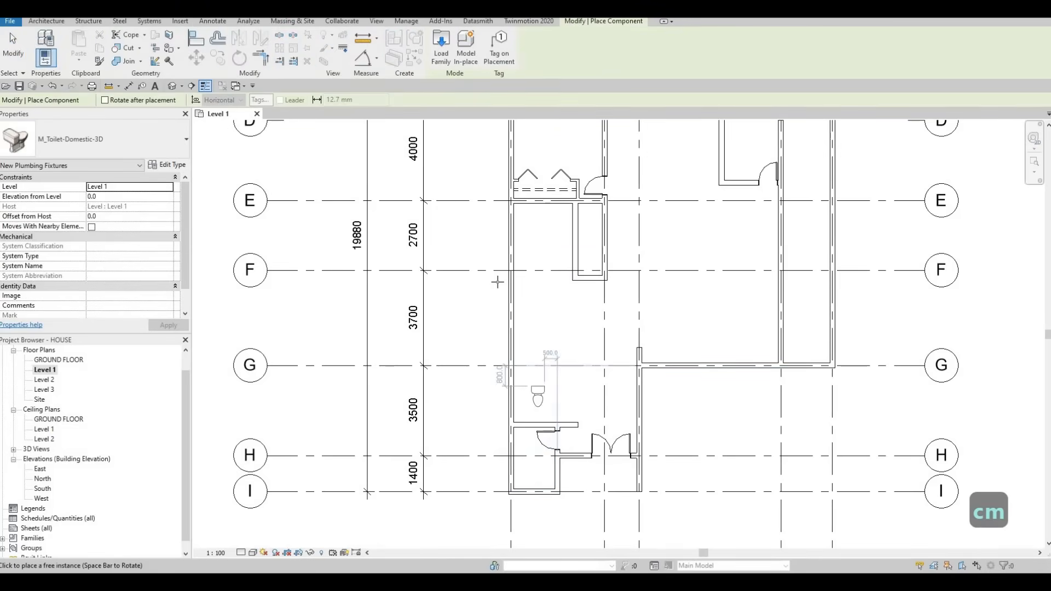
{"action": "key", "text": "Escape"}
{"action": "key", "text": "Escape"}
{"action": "key", "text": "Escape"}
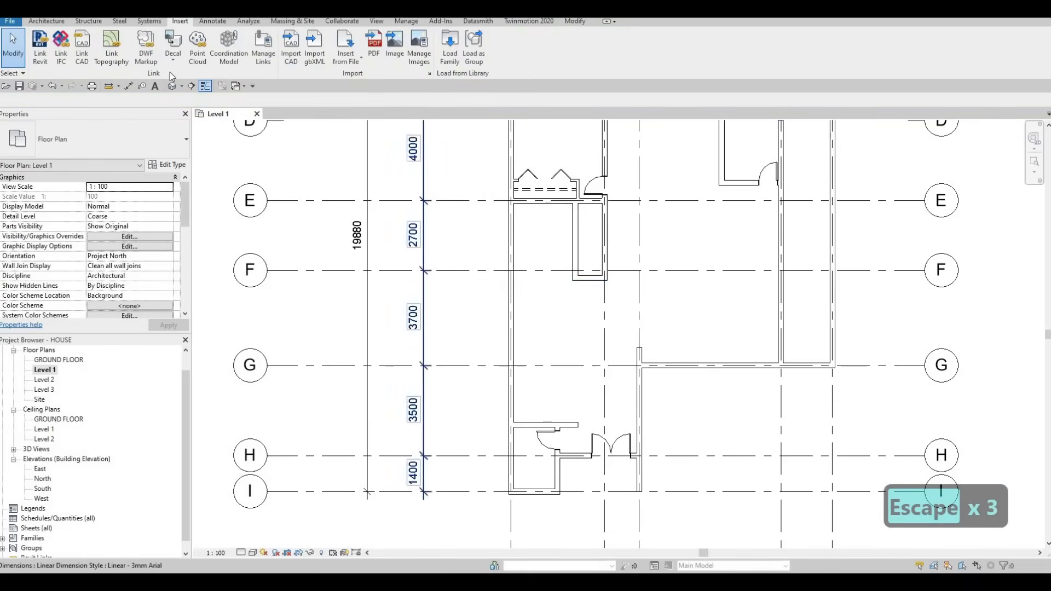
Place an M_Toilet-Domestic-3D component in the small washroom by the entrance, rotated to back onto its exterior wall at grid I
{"action": "left_click", "coordinate": [47, 21]}
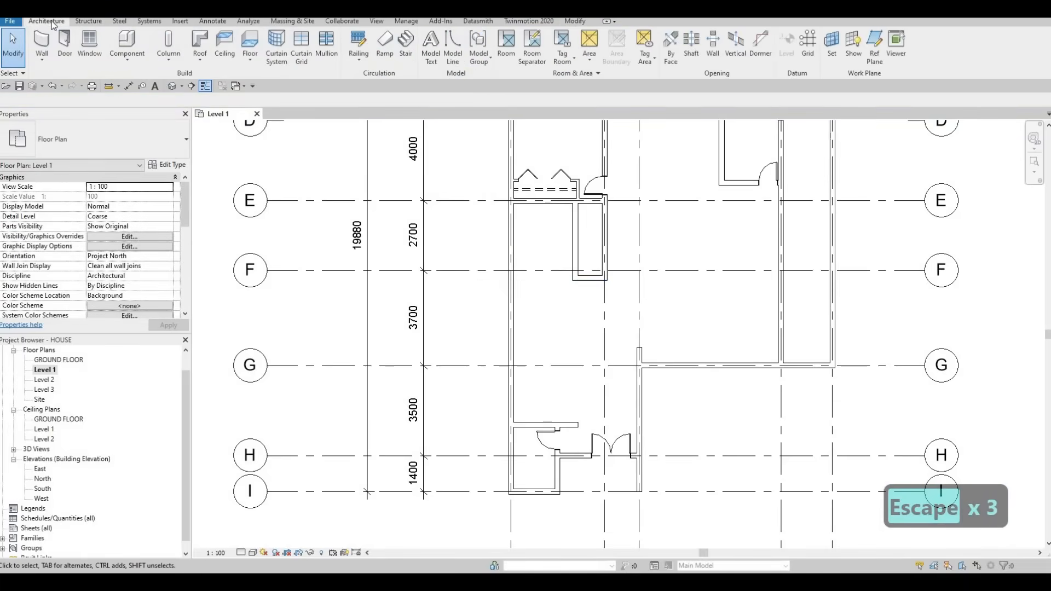
{"action": "left_click", "coordinate": [128, 46]}
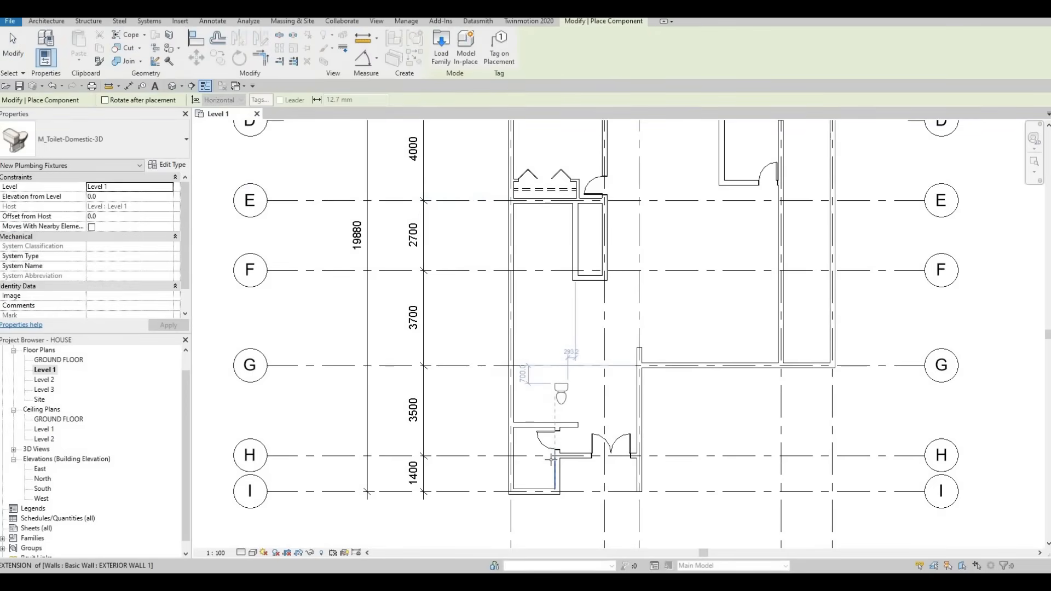
{"action": "scroll", "coordinate": [547, 470], "scroll_direction": "up", "scroll_amount": 4}
{"action": "key", "text": "space"}
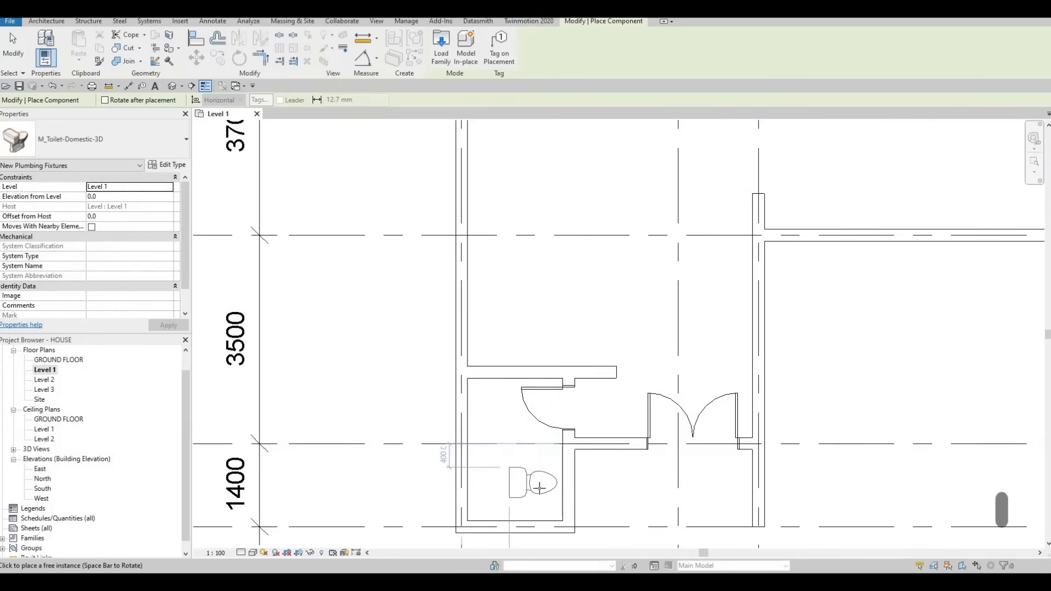
{"action": "key", "text": "space"}
{"action": "middle_click_drag", "start_coordinate": [537, 494], "coordinate": [535, 457]}
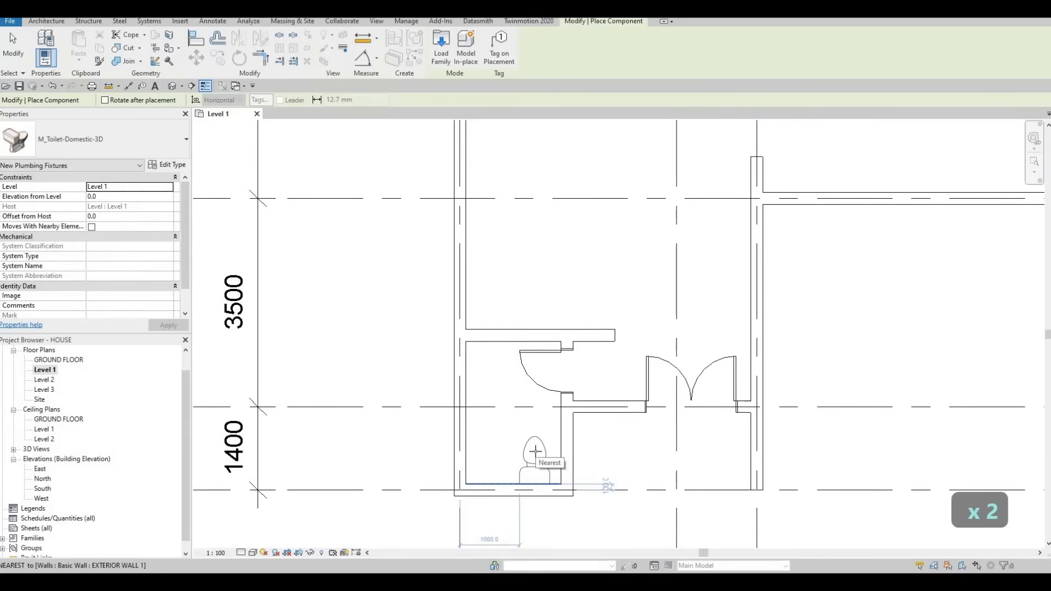
{"action": "left_click", "coordinate": [535, 485]}
Place a second toilet in the washroom between grids B and D, backing onto the grid 1 exterior wall about 1100 mm below grid B
{"action": "middle_click_drag", "start_coordinate": [555, 334], "coordinate": [537, 399]}
{"action": "scroll", "coordinate": [534, 395], "scroll_direction": "down", "scroll_amount": 1}
{"action": "middle_click_drag", "start_coordinate": [533, 355], "coordinate": [546, 401]}
{"action": "scroll", "coordinate": [570, 421], "scroll_direction": "down", "scroll_amount": 5}
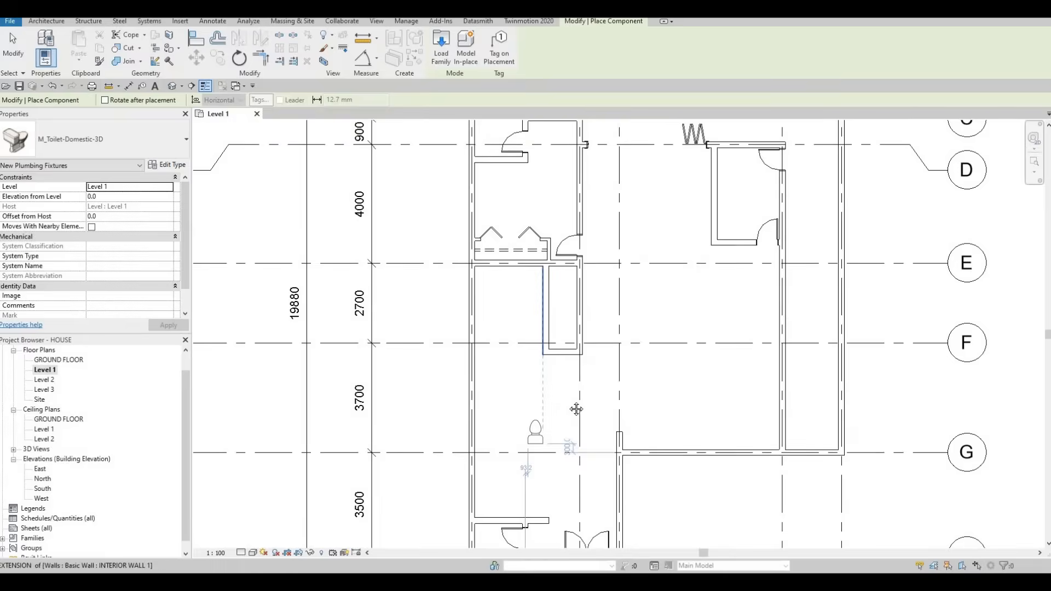
{"action": "middle_click_drag", "start_coordinate": [703, 377], "coordinate": [714, 420]}
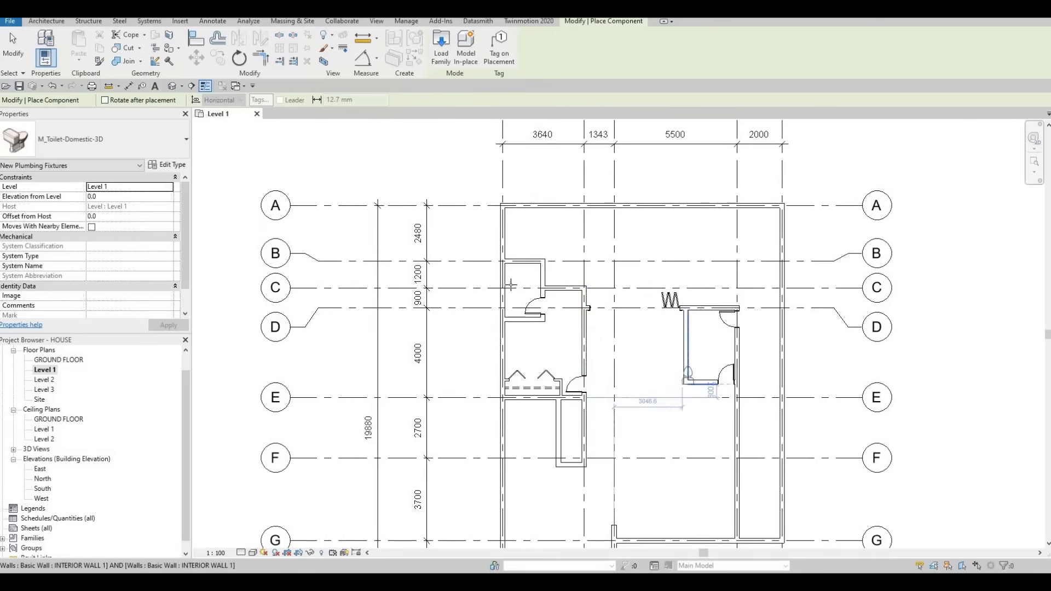
{"action": "scroll", "coordinate": [508, 289], "scroll_direction": "up", "scroll_amount": 1}
{"action": "scroll", "coordinate": [508, 288], "scroll_direction": "up", "scroll_amount": 2}
{"action": "key", "text": "space"}
{"action": "key", "text": "space"}
{"action": "key", "text": "space"}
{"action": "key", "text": "space"}
{"action": "key", "text": "space"}
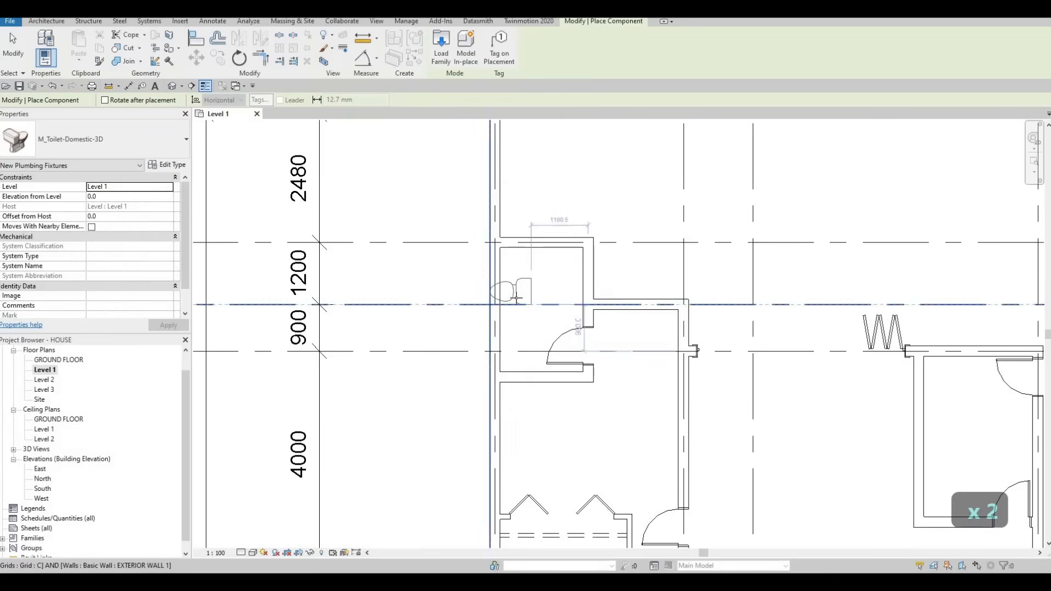
{"action": "key", "text": "space"}
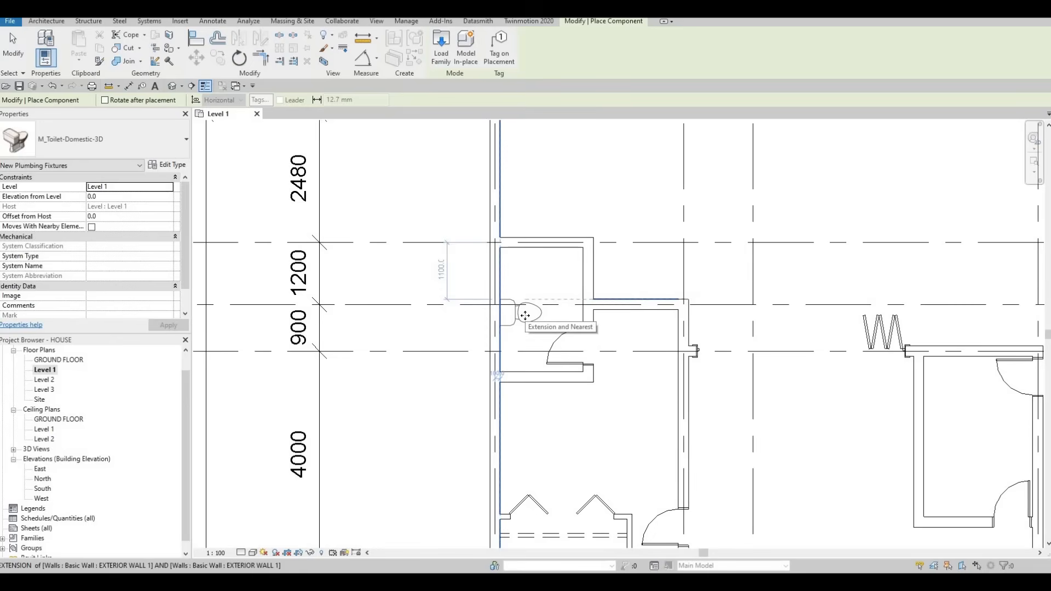
{"action": "left_click", "coordinate": [525, 315]}
{"action": "key", "text": "Escape"}
{"action": "key", "text": "Escape"}
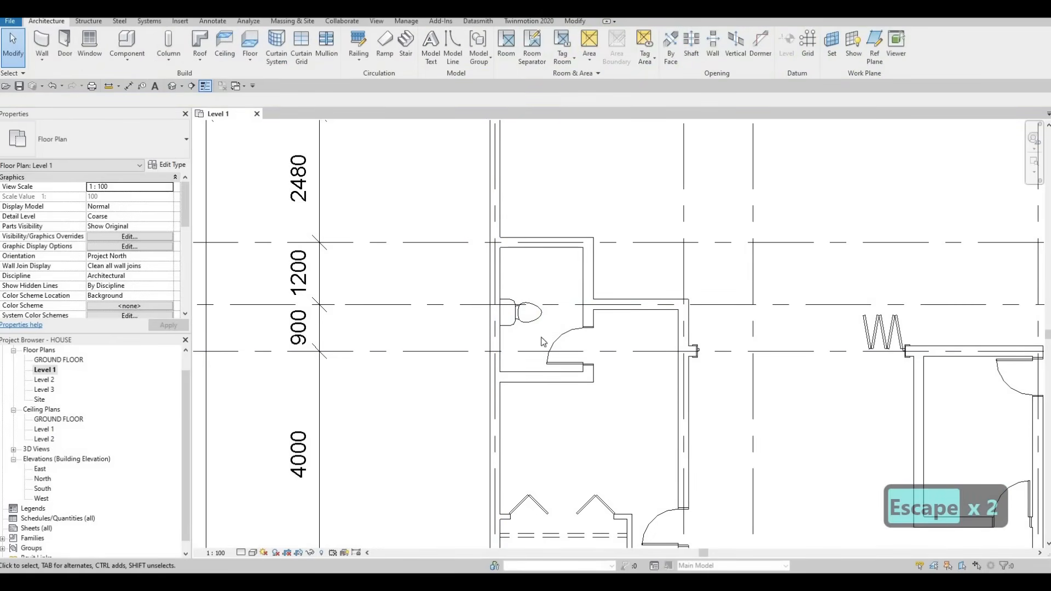
Examine the Level 1 plan from the entrance washroom up to grid A
{"action": "scroll", "coordinate": [622, 325], "scroll_direction": "down", "scroll_amount": 1}
{"action": "middle_click_drag", "start_coordinate": [622, 326], "coordinate": [556, 281]}
{"action": "scroll", "coordinate": [636, 344], "scroll_direction": "down", "scroll_amount": 2}
{"action": "middle_click_drag", "start_coordinate": [636, 344], "coordinate": [569, 222]}
{"action": "scroll", "coordinate": [569, 222], "scroll_direction": "down", "scroll_amount": 1}
{"action": "middle_click_drag", "start_coordinate": [520, 383], "coordinate": [556, 304]}
{"action": "key", "text": "Escape"}
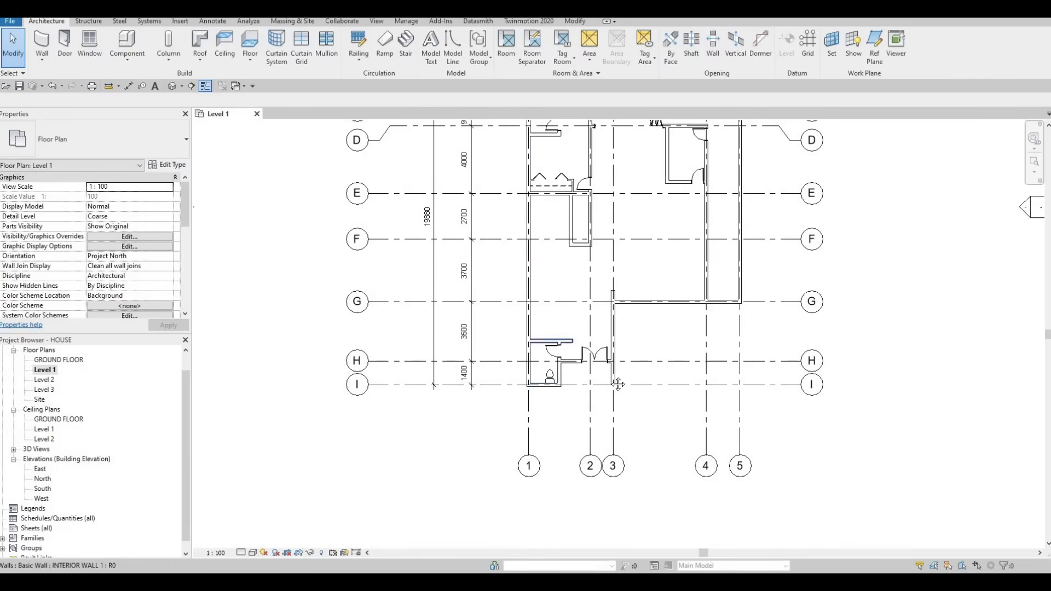
{"action": "middle_click_drag", "start_coordinate": [663, 234], "coordinate": [644, 365]}
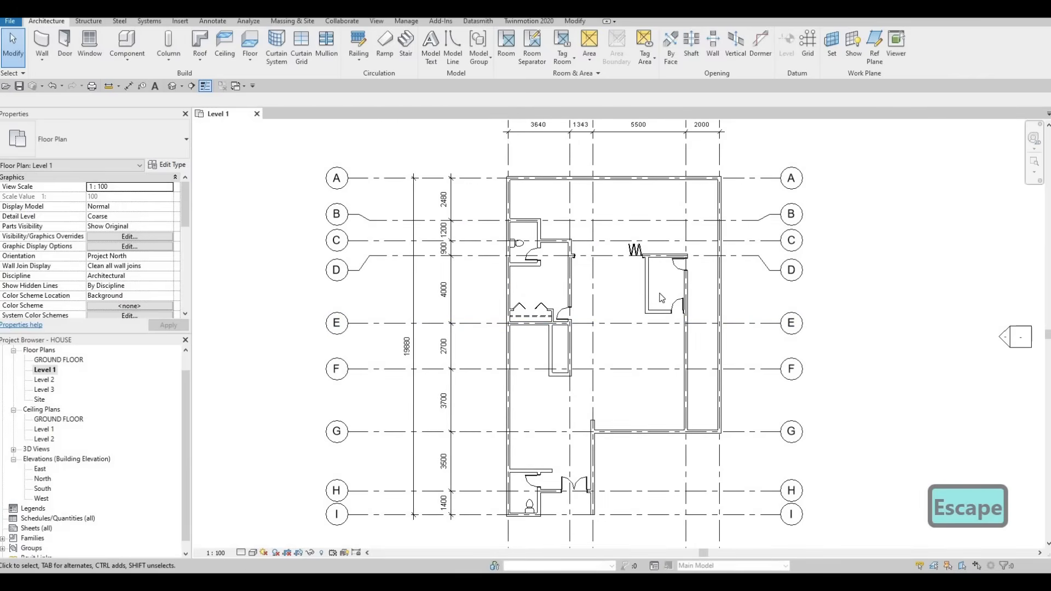
Load the M_Shower Stall-2D family from the plumbing fixtures' Showers folder into the project
{"action": "middle_click_drag", "start_coordinate": [661, 324], "coordinate": [625, 289]}
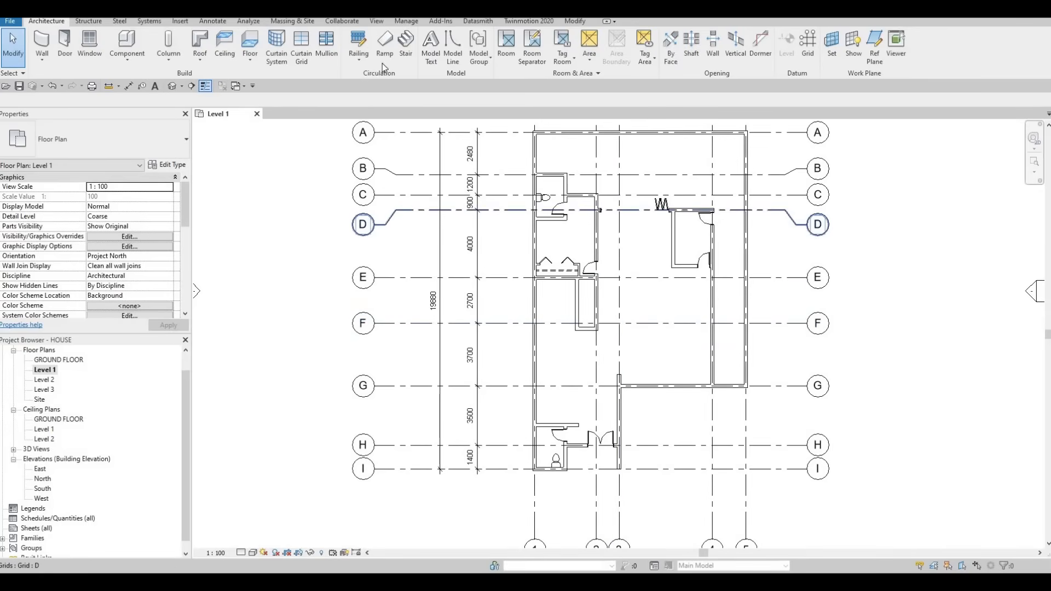
{"action": "left_click", "coordinate": [180, 21]}
{"action": "left_click", "coordinate": [450, 60]}
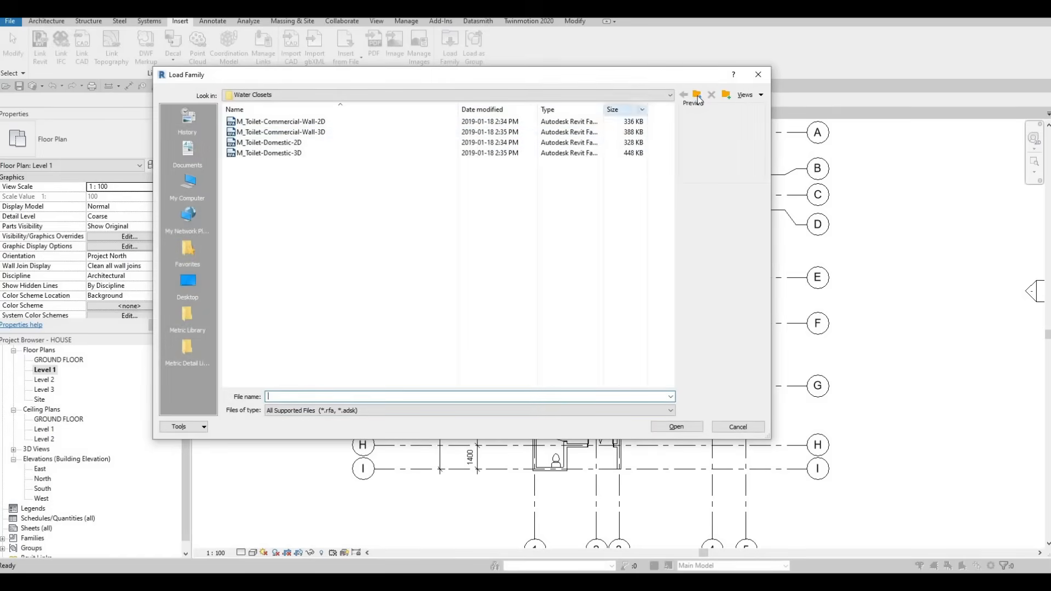
{"action": "left_click", "coordinate": [696, 95]}
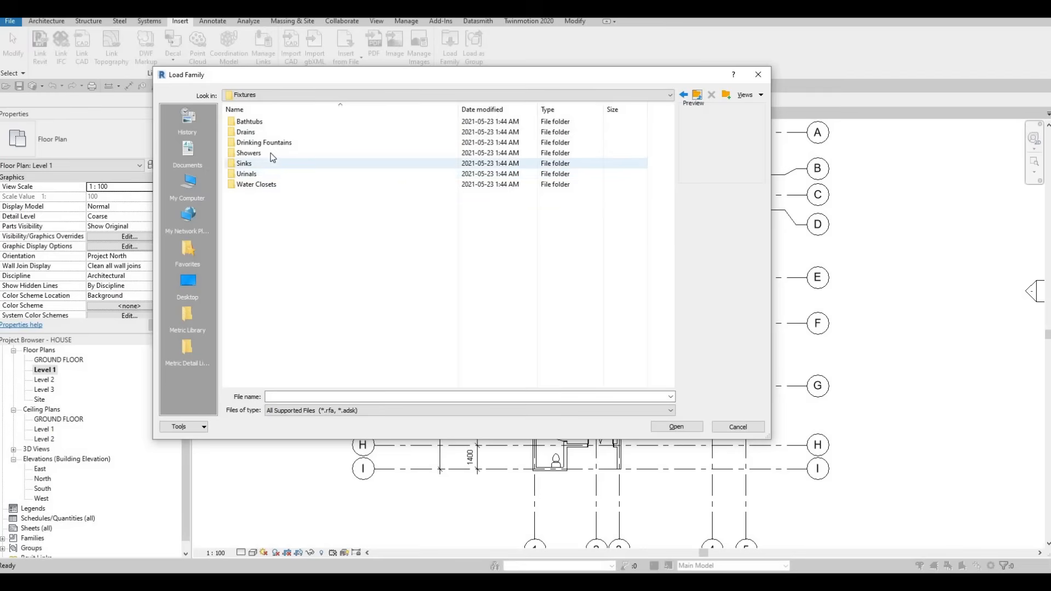
{"action": "double_click", "coordinate": [283, 153]}
{"action": "left_click", "coordinate": [275, 122]}
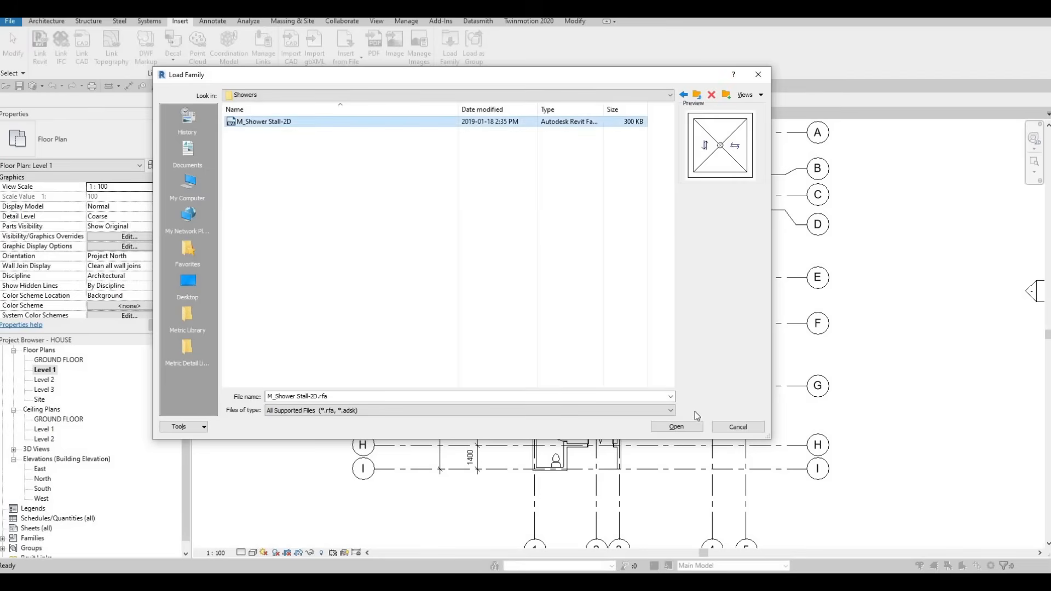
{"action": "left_click", "coordinate": [683, 428]}
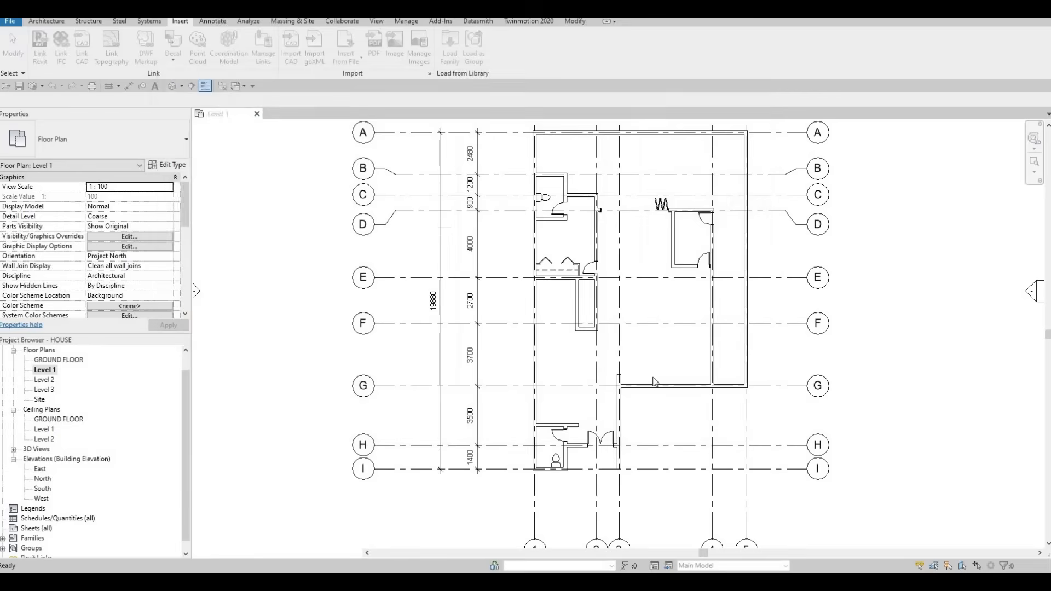
Place an M_Shower Stall-2D in the washroom between grids B and D, rotated into the corner of the grid 1 and grid B walls
{"action": "key", "text": "c"}
{"action": "key", "text": "m"}
{"action": "middle_click_drag", "start_coordinate": [547, 202], "coordinate": [568, 375]}
{"action": "scroll", "coordinate": [569, 375], "scroll_direction": "up", "scroll_amount": 2}
{"action": "scroll", "coordinate": [568, 372], "scroll_direction": "up", "scroll_amount": 2}
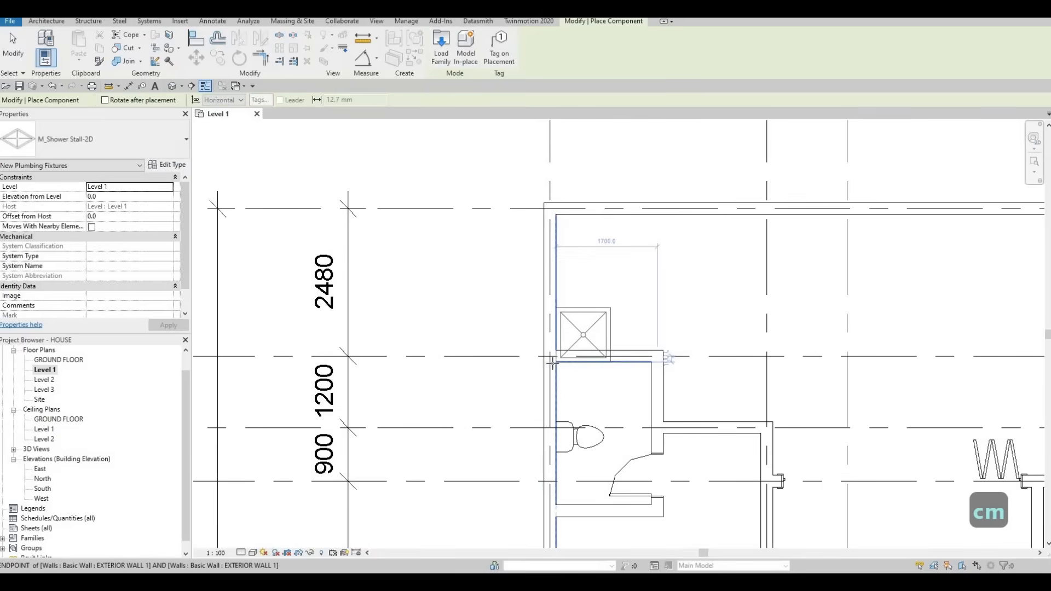
{"action": "key", "text": "space"}
{"action": "key", "text": "space"}
{"action": "key", "text": "space"}
{"action": "key", "text": "space"}
{"action": "key", "text": "space"}
{"action": "key", "text": "space"}
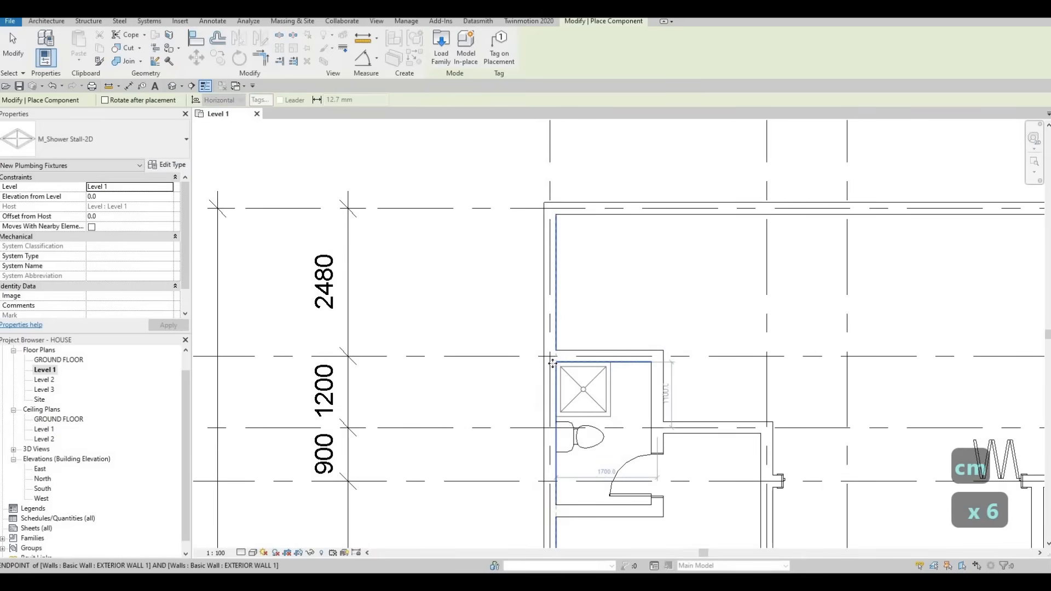
{"action": "left_click", "coordinate": [601, 379]}
{"action": "key", "text": "Escape"}
{"action": "scroll", "coordinate": [580, 394], "scroll_direction": "up", "scroll_amount": 3}
{"action": "key", "text": "Escape"}
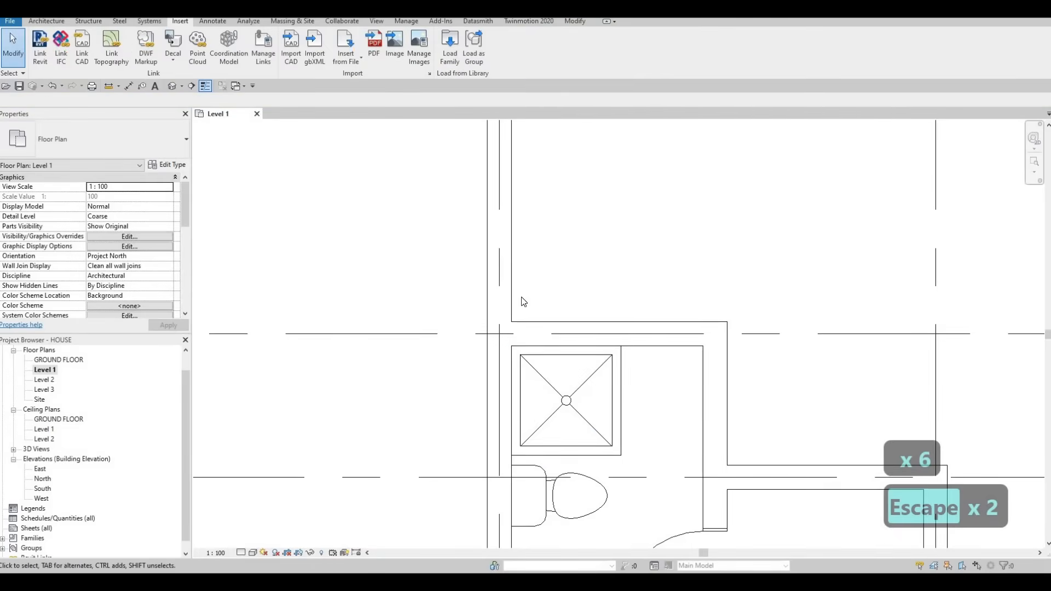
Measure the interior width of the washroom between grids B and D with an aligned dimension across its wall faces, without keeping it
{"action": "scroll", "coordinate": [303, 129], "scroll_direction": "down", "scroll_amount": 1}
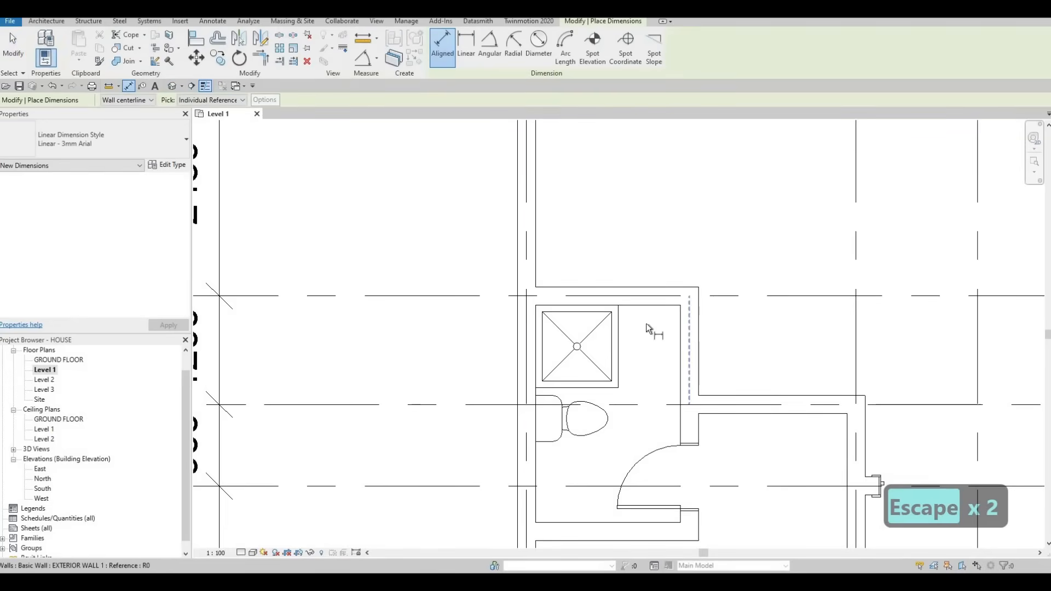
{"action": "key", "text": "Tab"}
{"action": "left_click", "coordinate": [534, 325]}
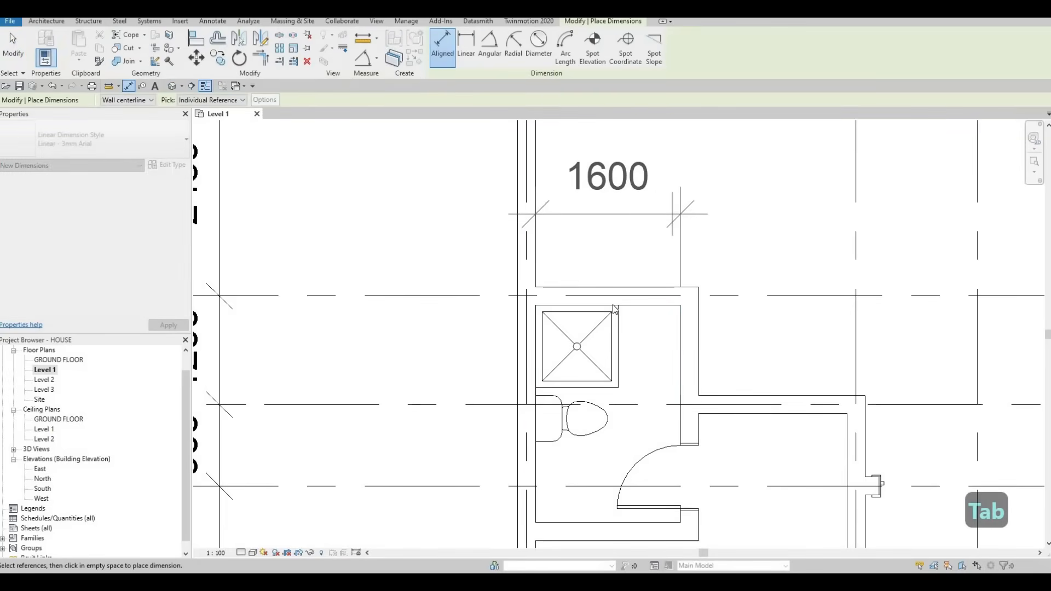
{"action": "key", "text": "Escape"}
{"action": "key", "text": "Escape"}
Duplicate the placed shower stall's type as M_Shower Stall-2D 2 and set its width to 1600
{"action": "left_click", "coordinate": [604, 324]}
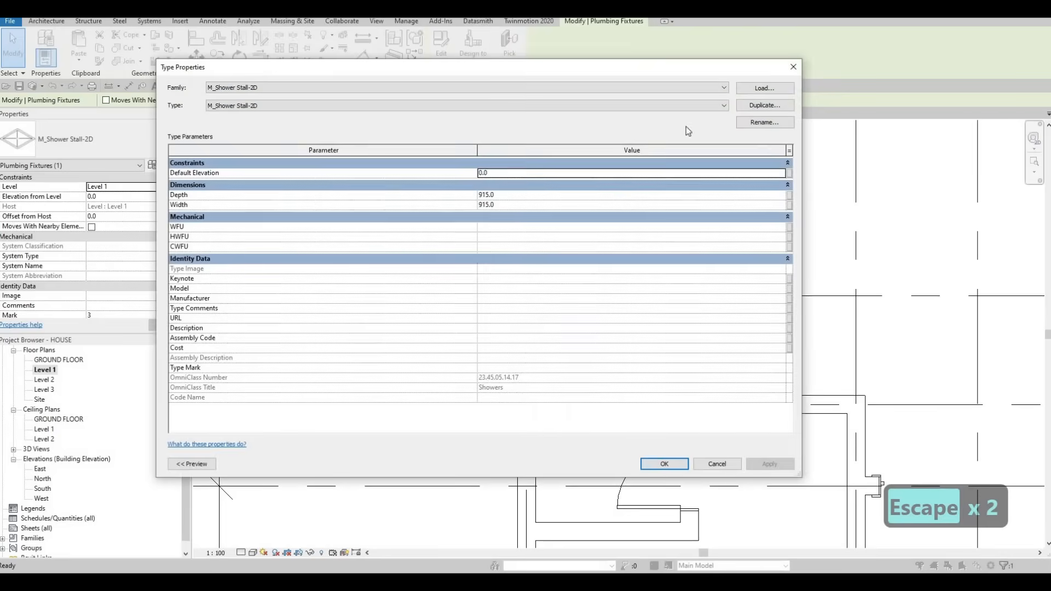
{"action": "key", "text": "Return"}
{"action": "left_click", "coordinate": [508, 204]}
{"action": "double_click", "coordinate": [509, 204]}
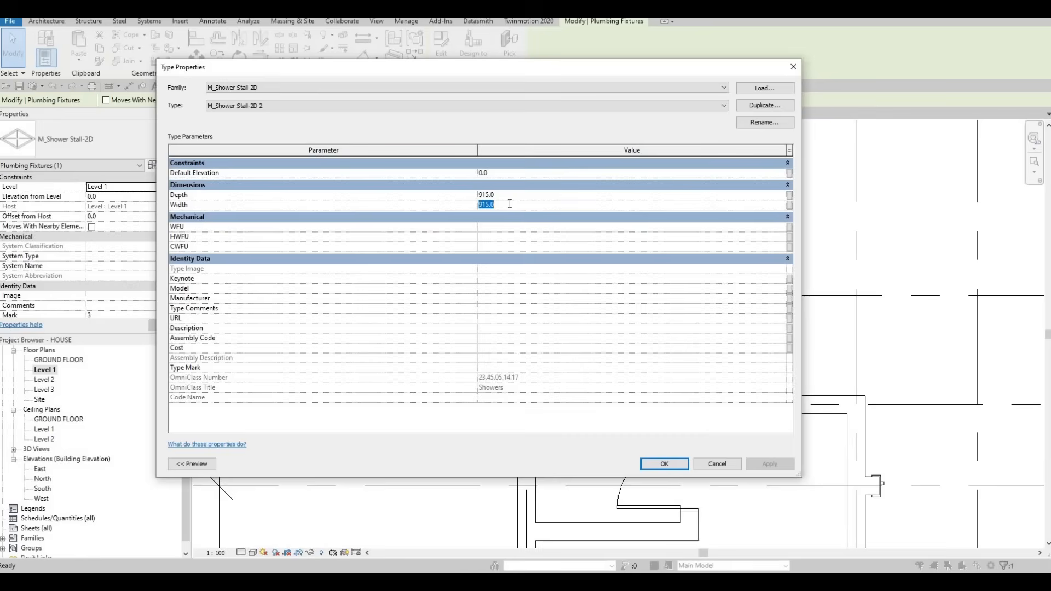
{"action": "type", "text": "1600"}
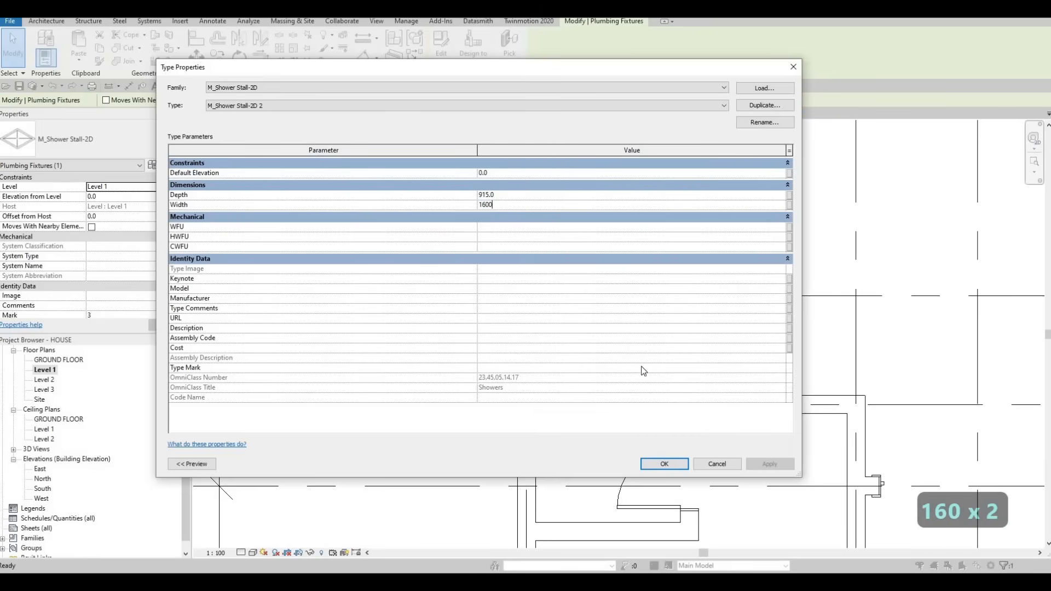
{"action": "left_click", "coordinate": [665, 464]}
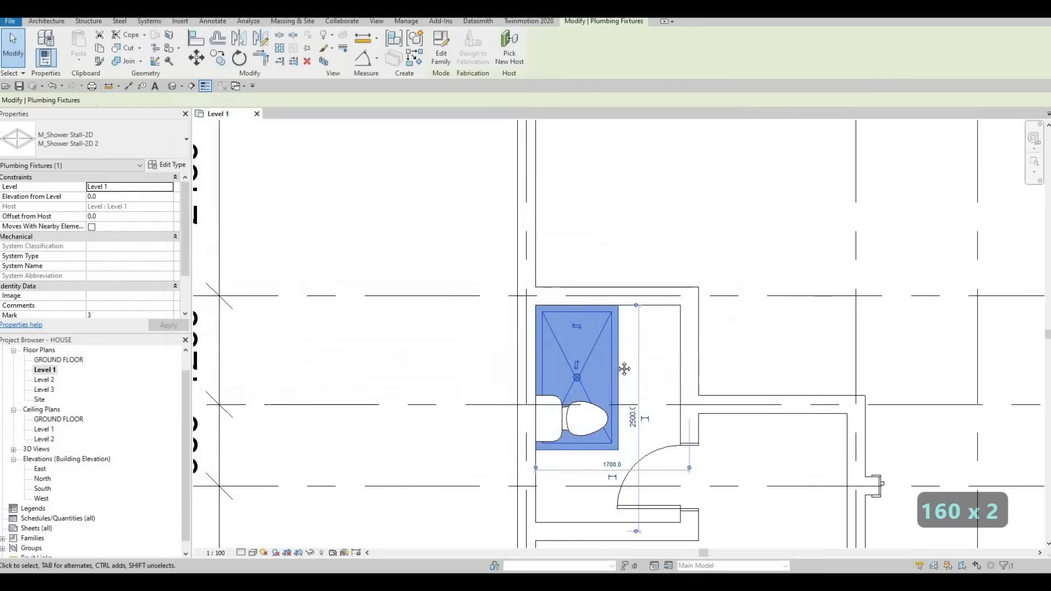
Try to rotate the widened shower stall so its long side follows the grid B wall
{"action": "key", "text": "Escape"}
{"action": "key", "text": "Escape"}
{"action": "left_click", "coordinate": [607, 331]}
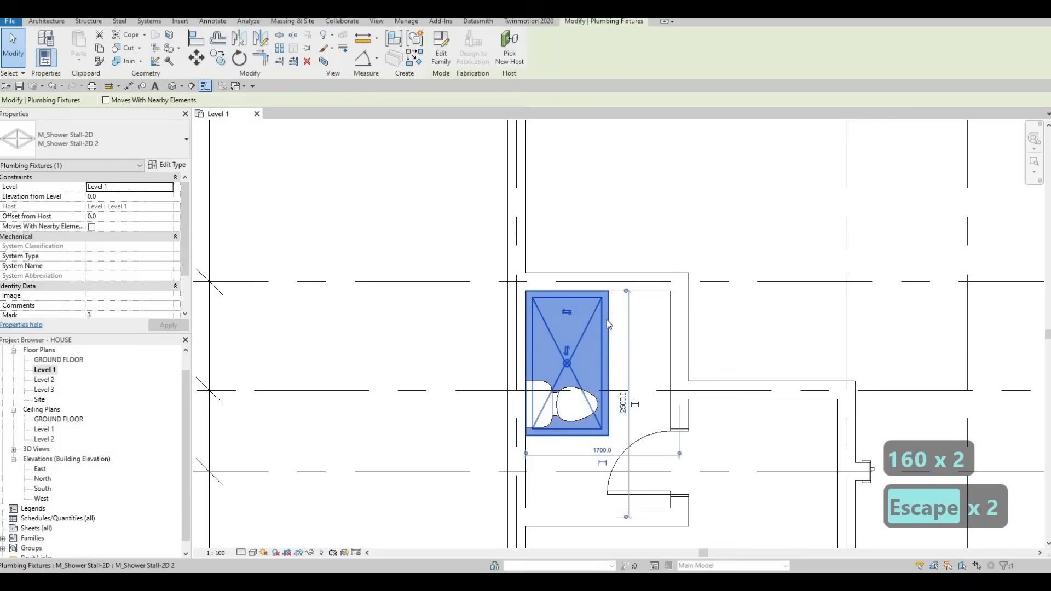
{"action": "key", "text": "space"}
{"action": "key", "text": "space"}
{"action": "key", "text": "space"}
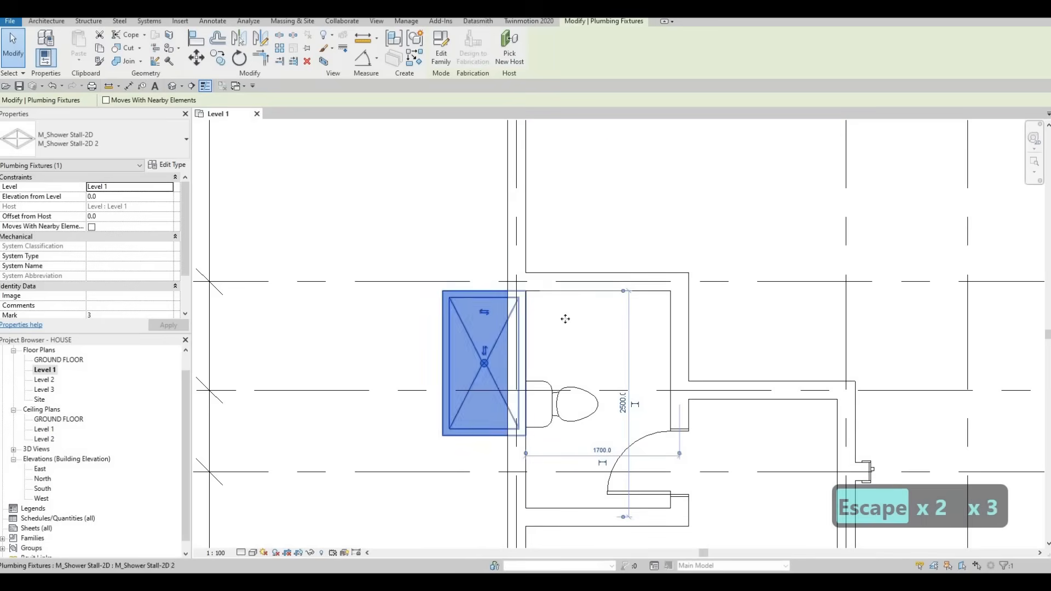
{"action": "key", "text": "Escape"}
Create a similar M_Shower Stall-2D 2 and place it lengthwise along the washroom's grid B wall, spanning the room's width
{"action": "left_click", "coordinate": [599, 322]}
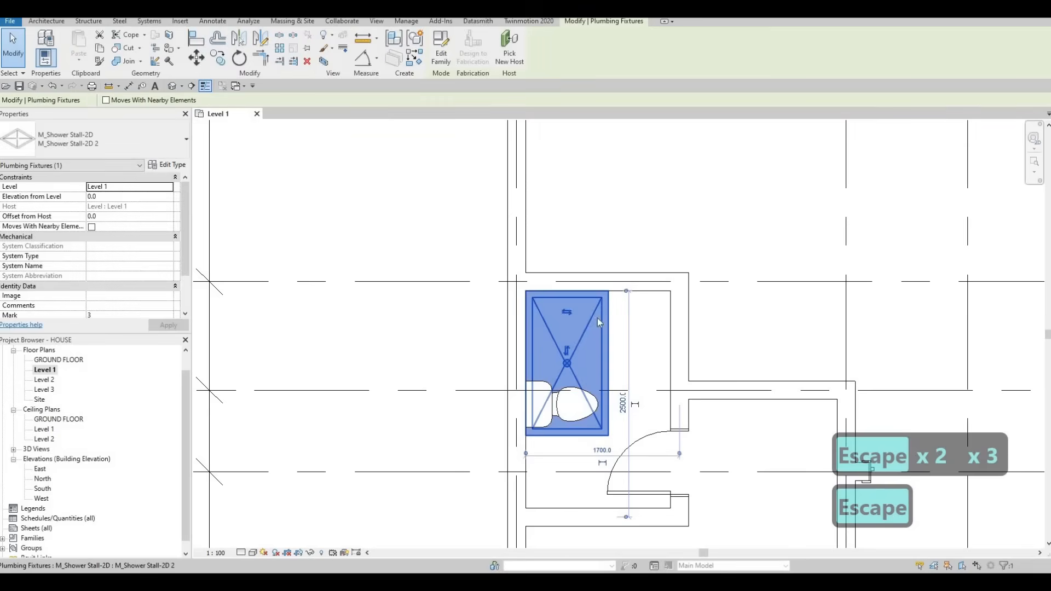
{"action": "key", "text": "c"}
{"action": "key", "text": "s"}
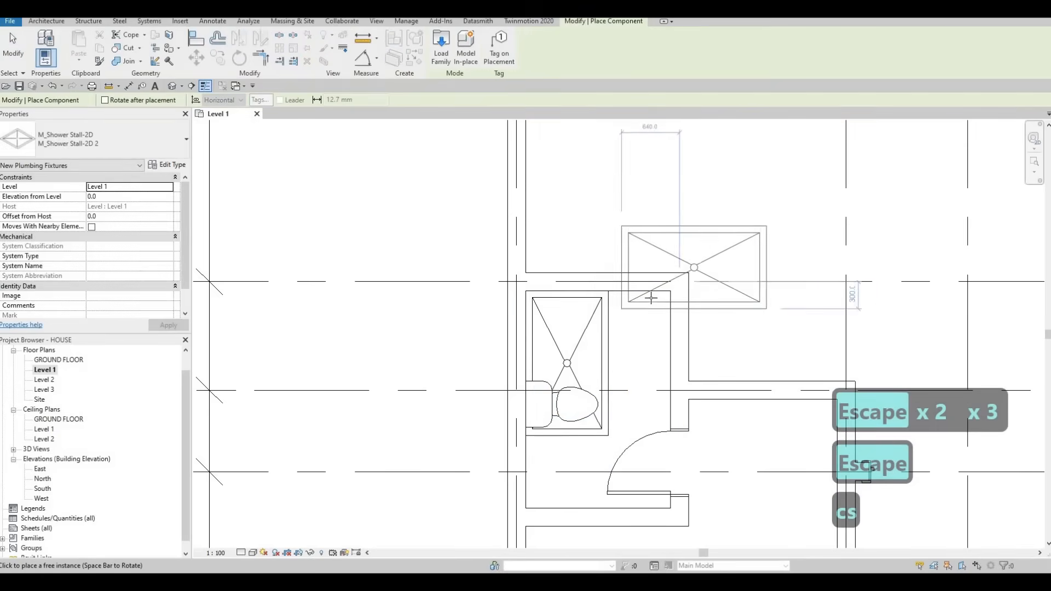
{"action": "key", "text": "space"}
{"action": "left_click", "coordinate": [634, 334]}
{"action": "key", "text": "Escape"}
{"action": "key", "text": "Escape"}
Delete the original shower stall that overlaps the toilet in the washroom between grids B and D
{"action": "left_click", "coordinate": [608, 390]}
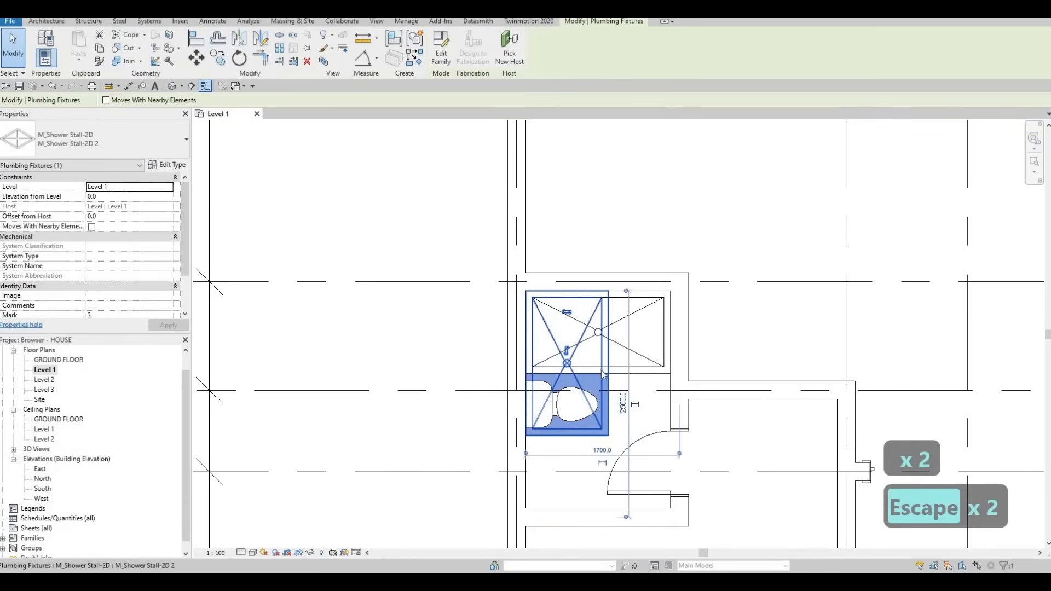
{"action": "key", "text": "Delete"}
{"action": "scroll", "coordinate": [622, 360], "scroll_direction": "down", "scroll_amount": 4}
{"action": "key", "text": "Escape"}
{"action": "middle_click_drag", "start_coordinate": [610, 453], "coordinate": [602, 398]}
{"action": "scroll", "coordinate": [592, 249], "scroll_direction": "down", "scroll_amount": 2}
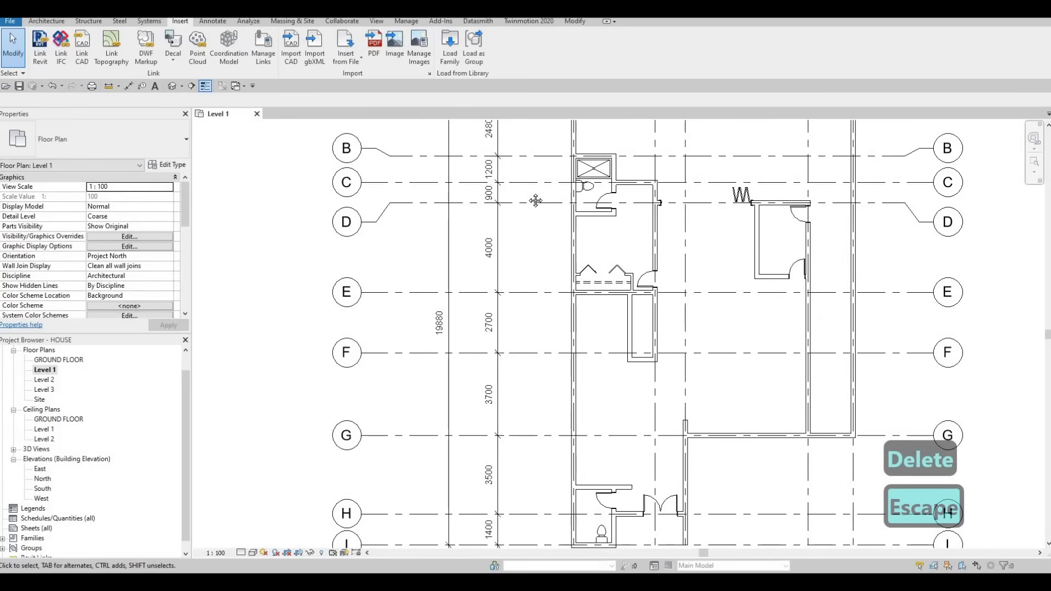
Preview the kitchen and vanity sink families in the Sinks folder and load M_Sink Vanity-Square into the project
{"action": "middle_click_drag", "start_coordinate": [582, 269], "coordinate": [533, 266]}
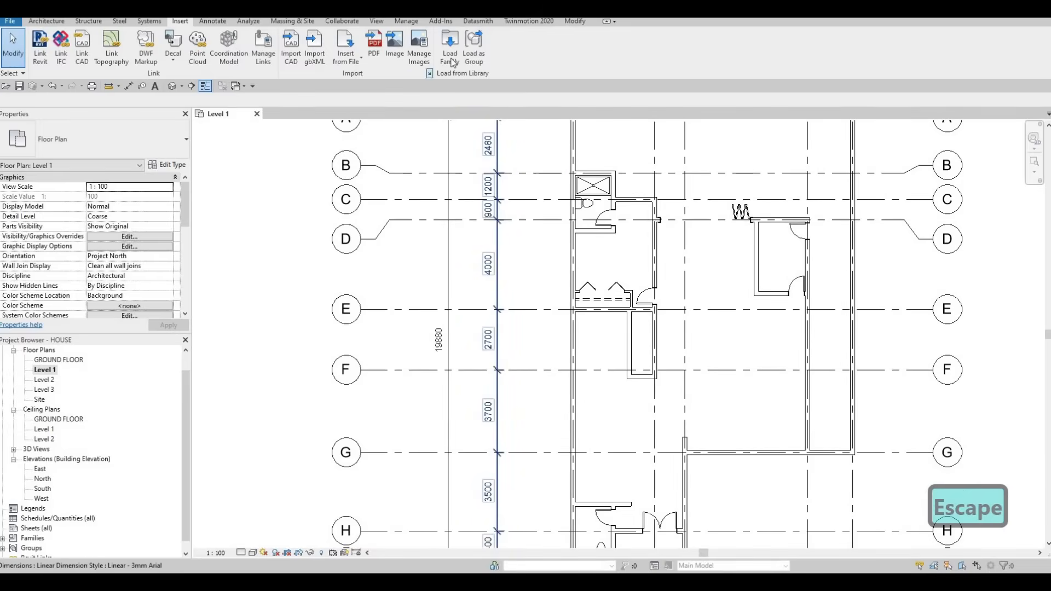
{"action": "left_click", "coordinate": [450, 55]}
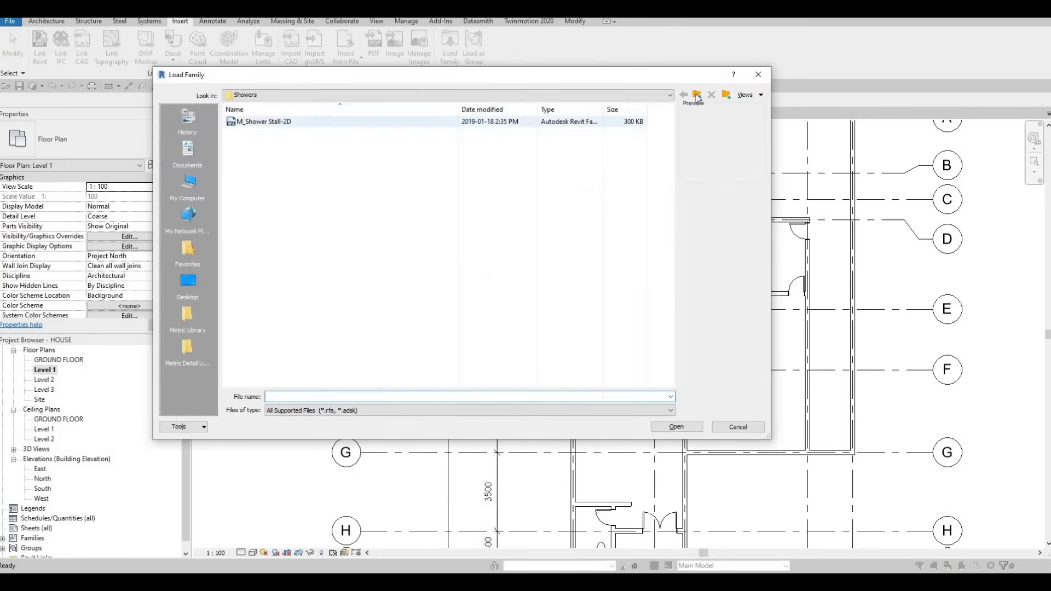
{"action": "left_click", "coordinate": [697, 96]}
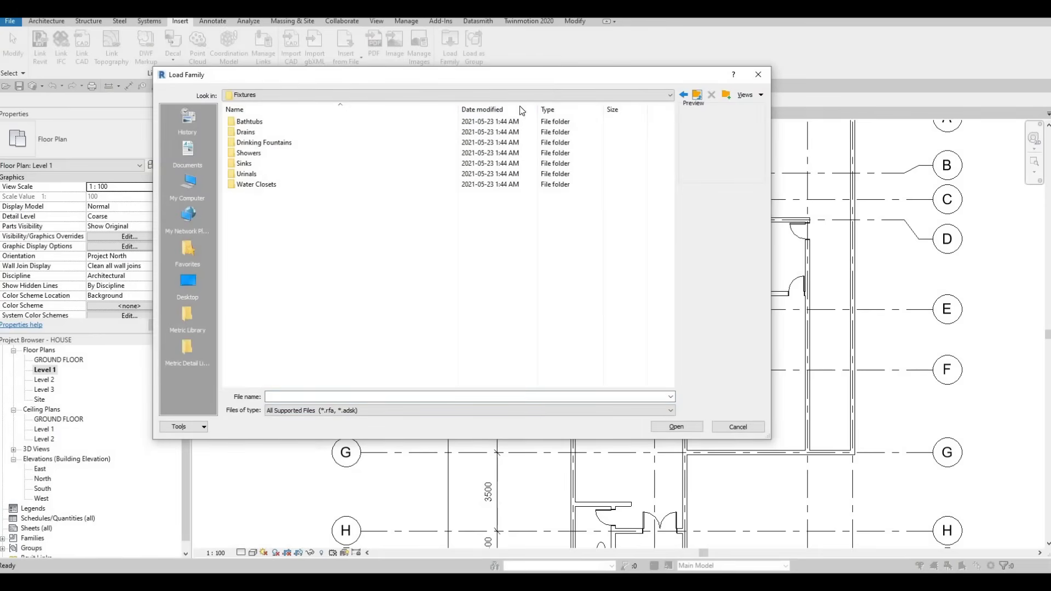
{"action": "double_click", "coordinate": [251, 163]}
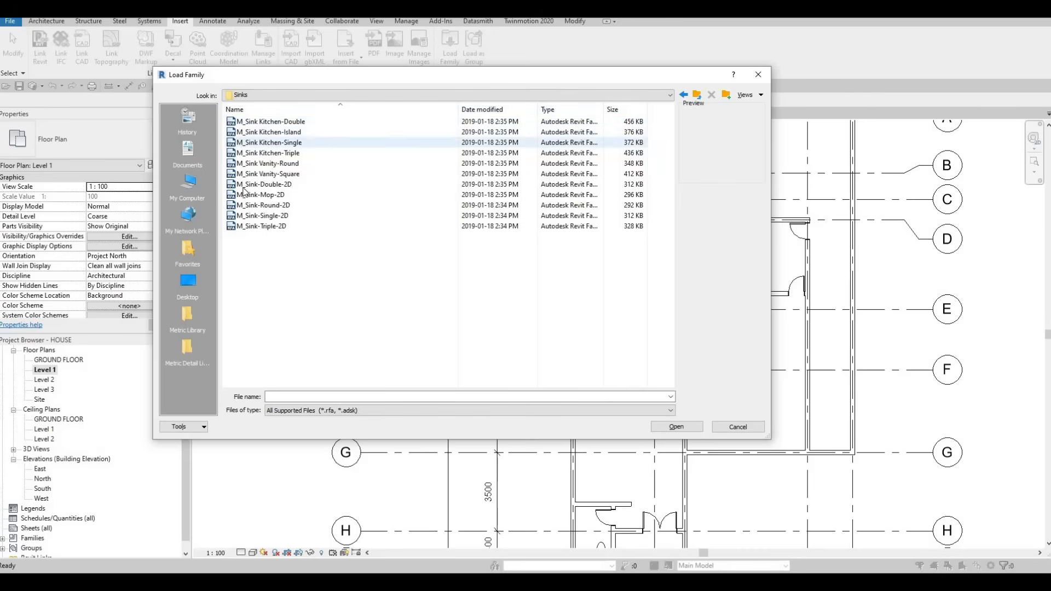
{"action": "left_click", "coordinate": [262, 123]}
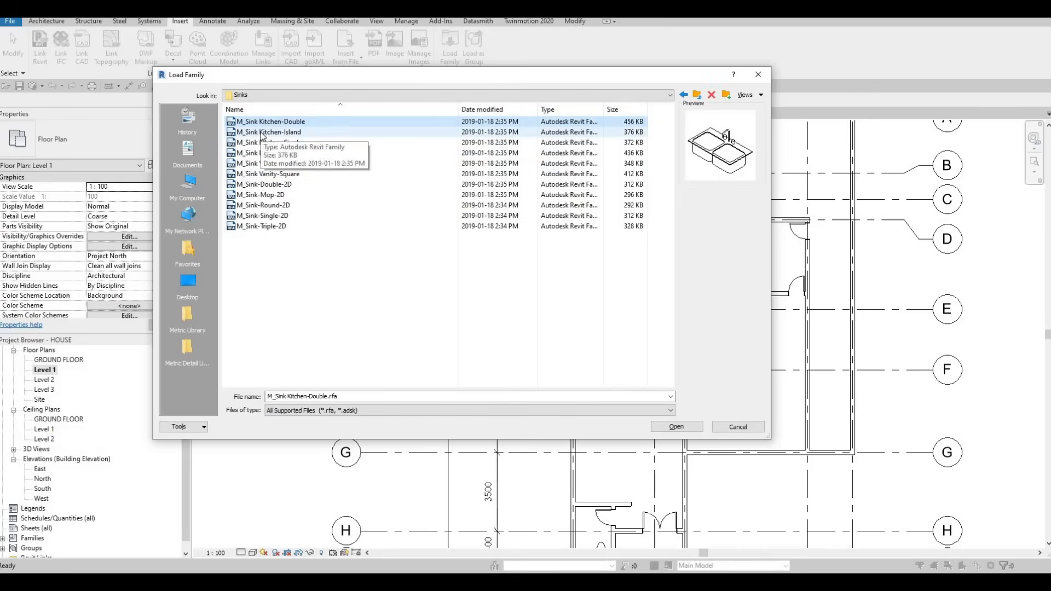
{"action": "key", "text": "Down"}
{"action": "key", "text": "Down"}
{"action": "key", "text": "Down"}
{"action": "key", "text": "Down"}
{"action": "key", "text": "Down"}
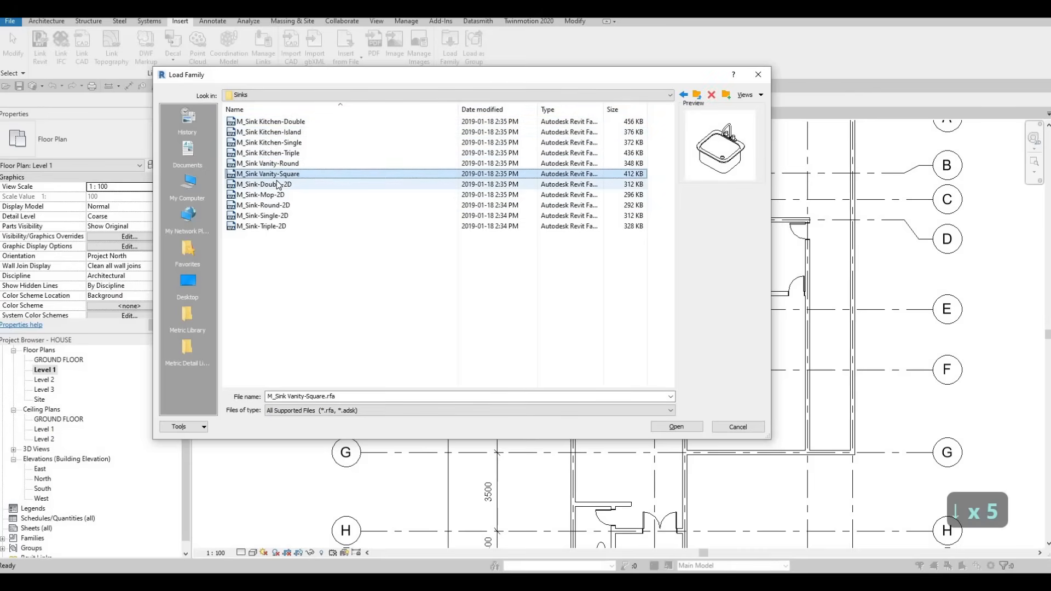
{"action": "key", "text": "Up"}
{"action": "key", "text": "Down"}
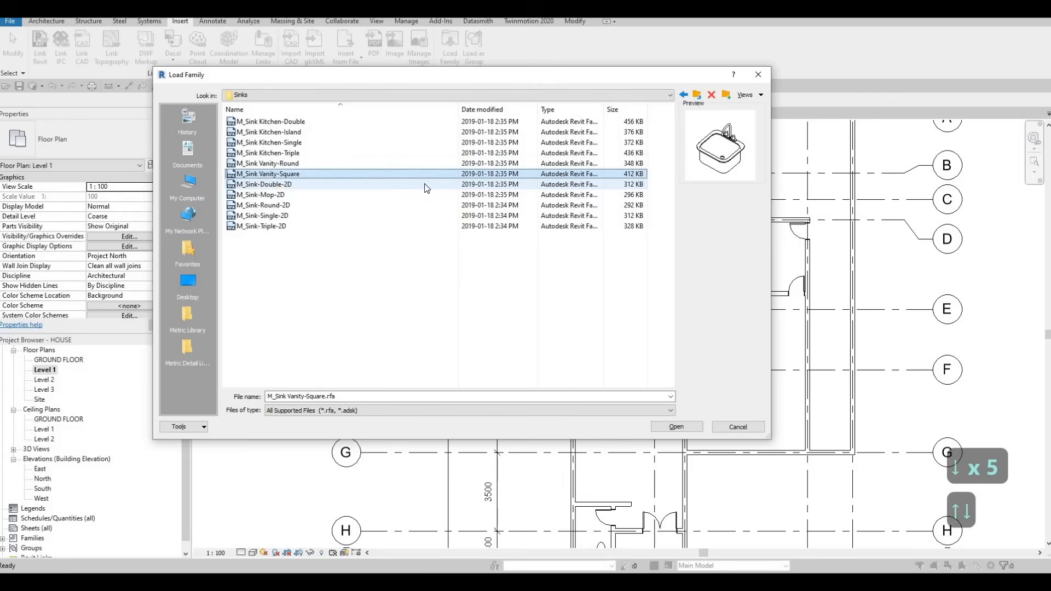
{"action": "key", "text": "Up"}
{"action": "key", "text": "Down"}
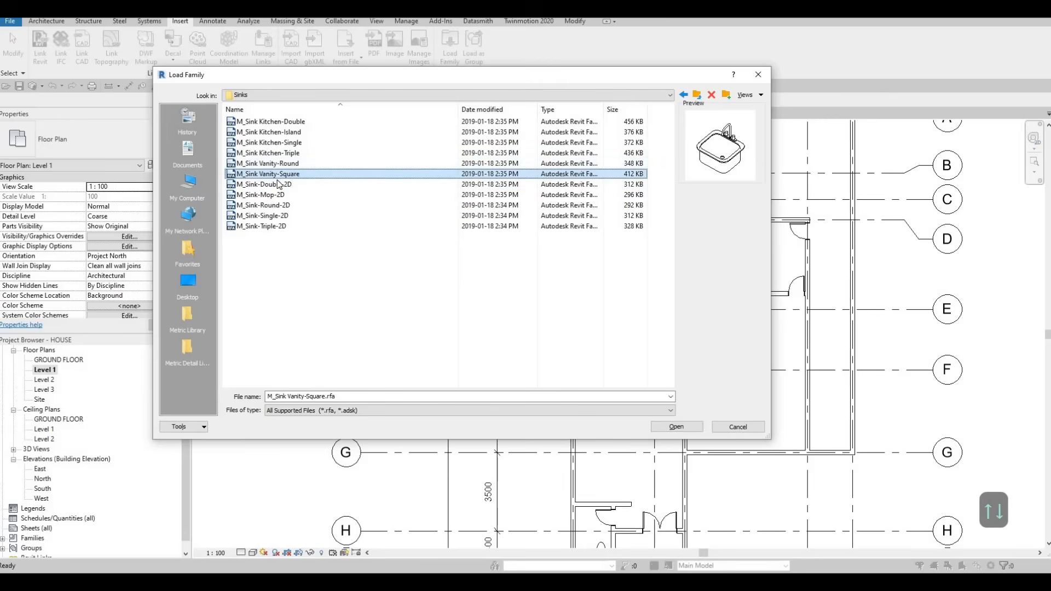
{"action": "left_click", "coordinate": [677, 427]}
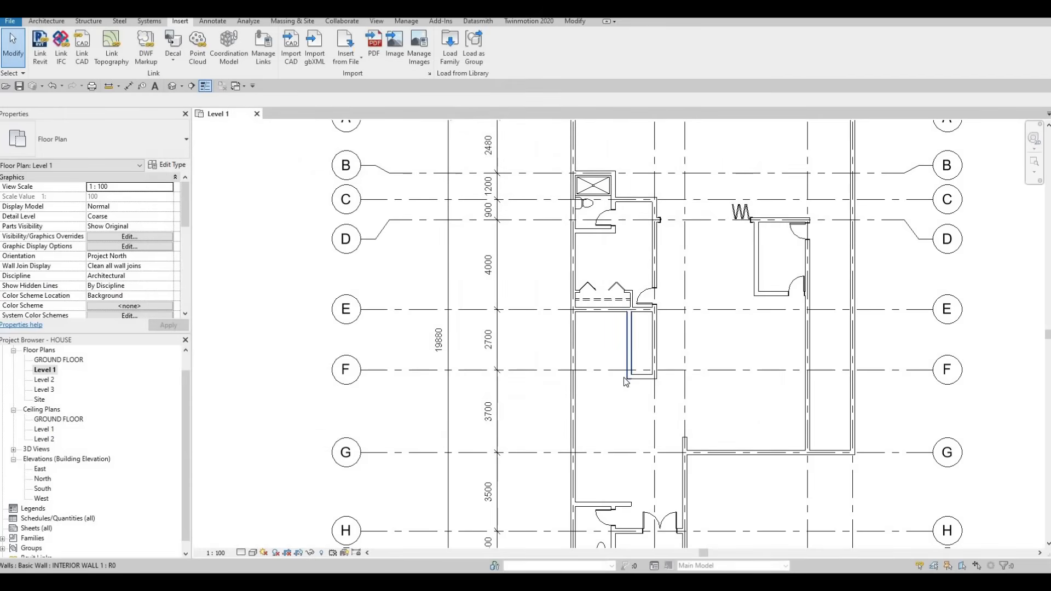
Place a 500 x 440mm M_Sink Vanity-Square beside the toilet in the shower washroom, centred on grid D with its faucet toward the grid 1 wall
{"action": "key", "text": "c"}
{"action": "key", "text": "m"}
{"action": "scroll", "coordinate": [590, 225], "scroll_direction": "up", "scroll_amount": 4}
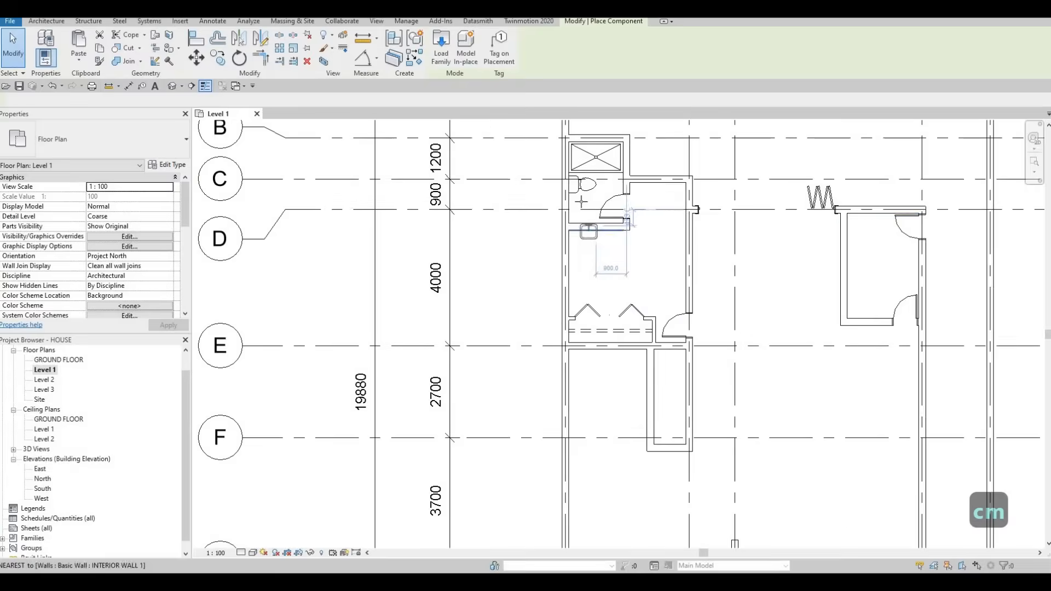
{"action": "scroll", "coordinate": [580, 202], "scroll_direction": "up", "scroll_amount": 2}
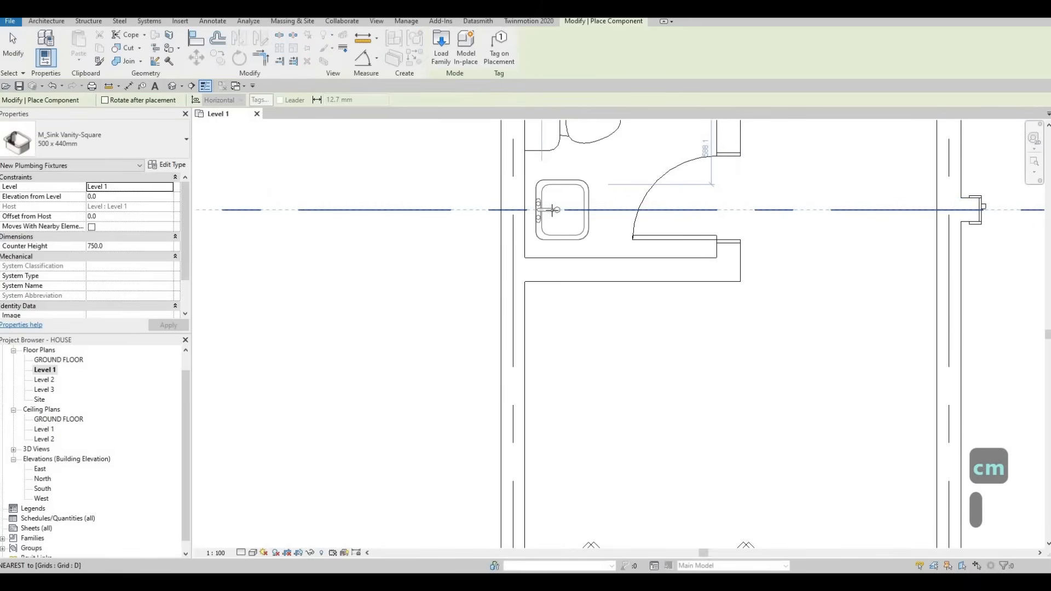
{"action": "left_click", "coordinate": [553, 210]}
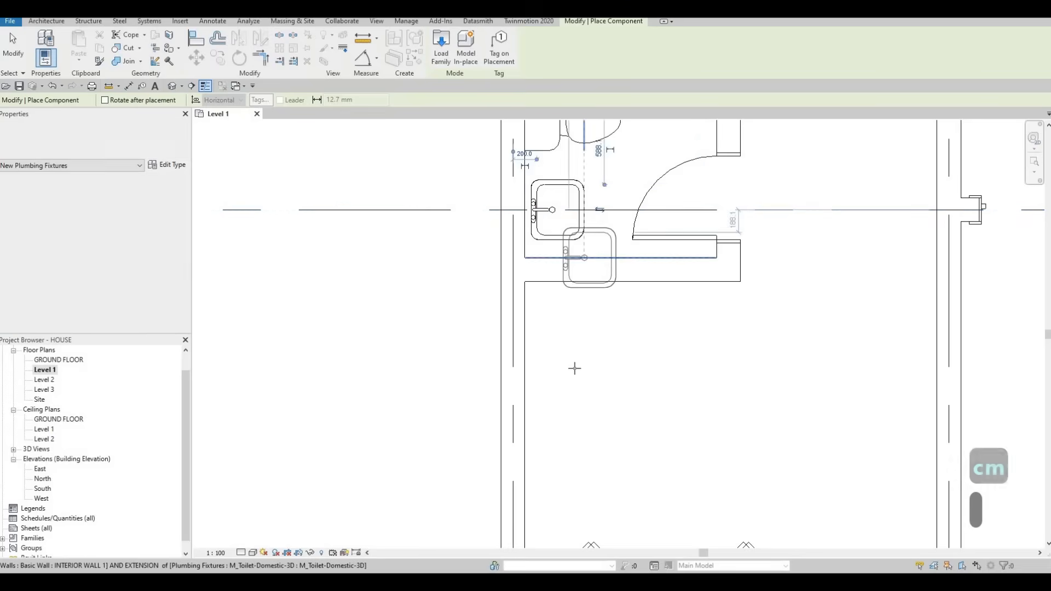
Place a second 500 x 440mm vanity sink in the entrance washroom near grid H, with its faucet toward the grid 1 wall
{"action": "scroll", "coordinate": [588, 258], "scroll_direction": "down", "scroll_amount": 5}
{"action": "middle_click_drag", "start_coordinate": [586, 459], "coordinate": [576, 247]}
{"action": "middle_click_drag", "start_coordinate": [574, 509], "coordinate": [570, 380]}
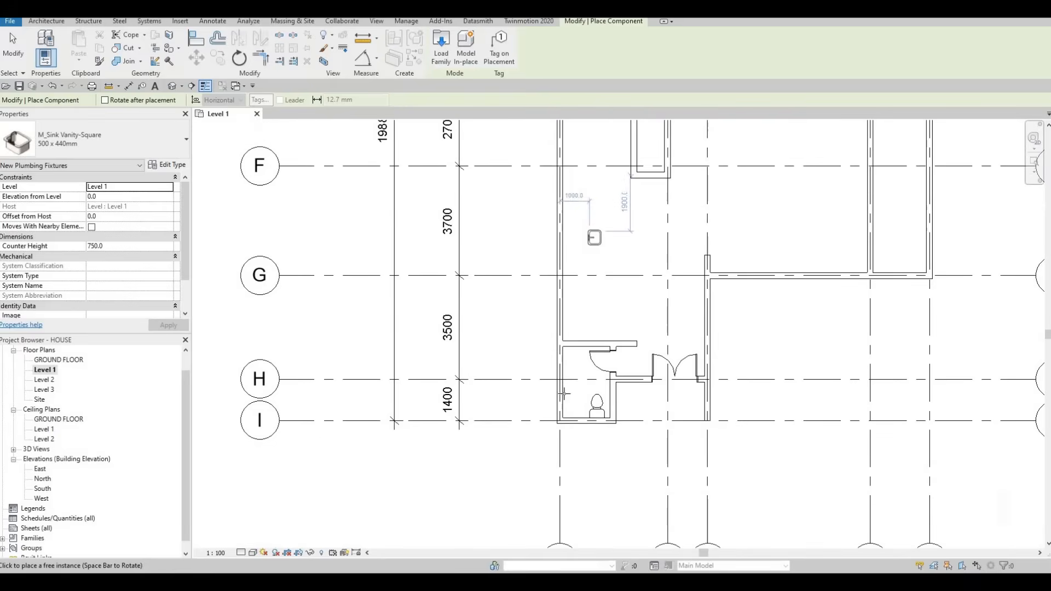
{"action": "scroll", "coordinate": [570, 380], "scroll_direction": "up", "scroll_amount": 4}
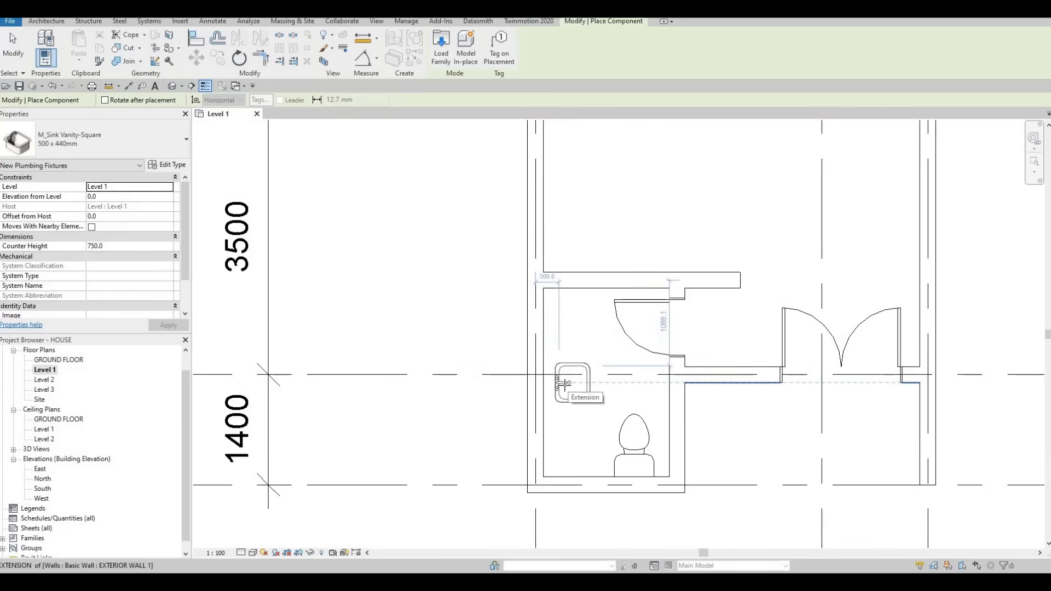
{"action": "left_click", "coordinate": [564, 384]}
{"action": "key", "text": "Escape"}
{"action": "key", "text": "Escape"}
{"action": "key", "text": "Escape"}
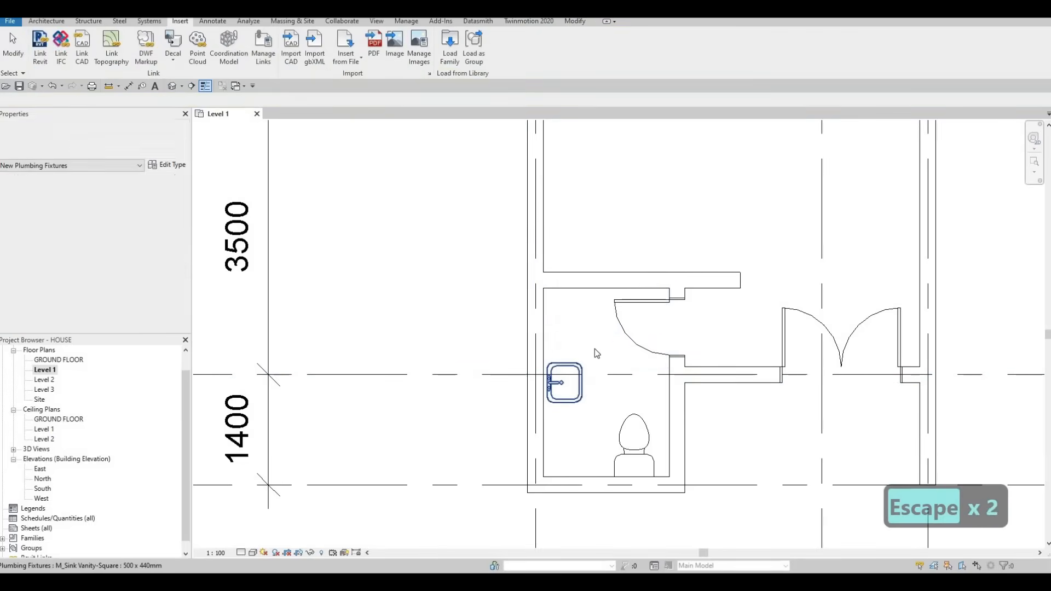
{"action": "scroll", "coordinate": [607, 274], "scroll_direction": "down", "scroll_amount": 1}
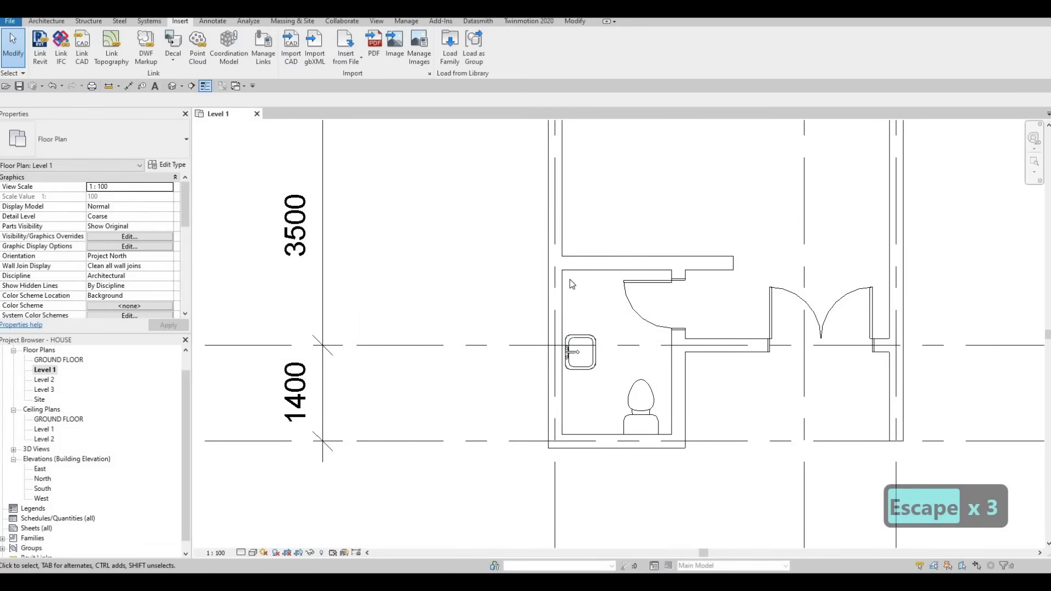
{"action": "key", "text": "Escape"}
{"action": "key", "text": "Escape"}
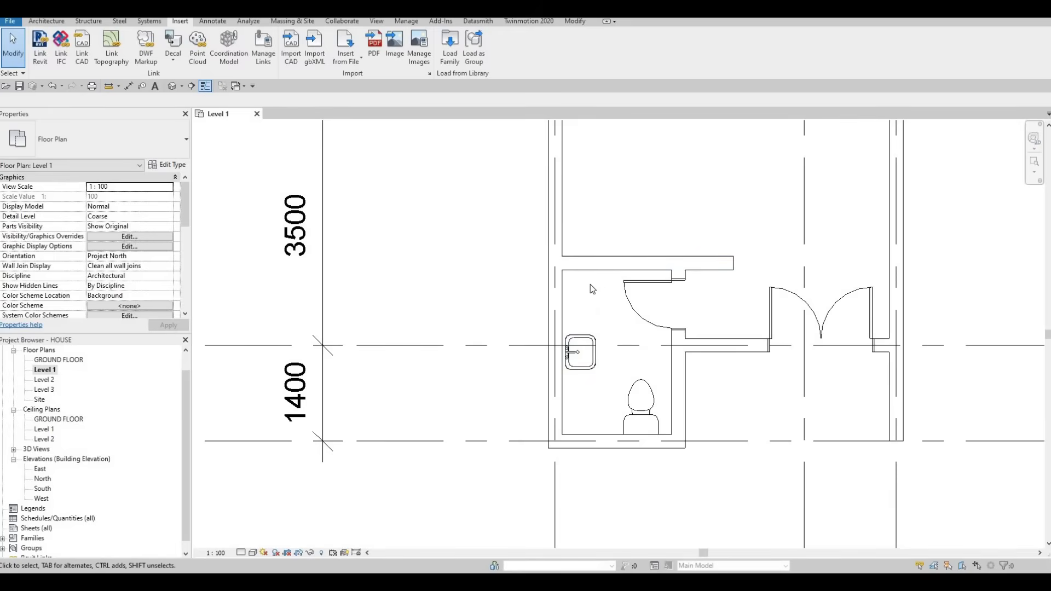
{"action": "key", "text": "F1"}
{"action": "key", "text": "F1"}
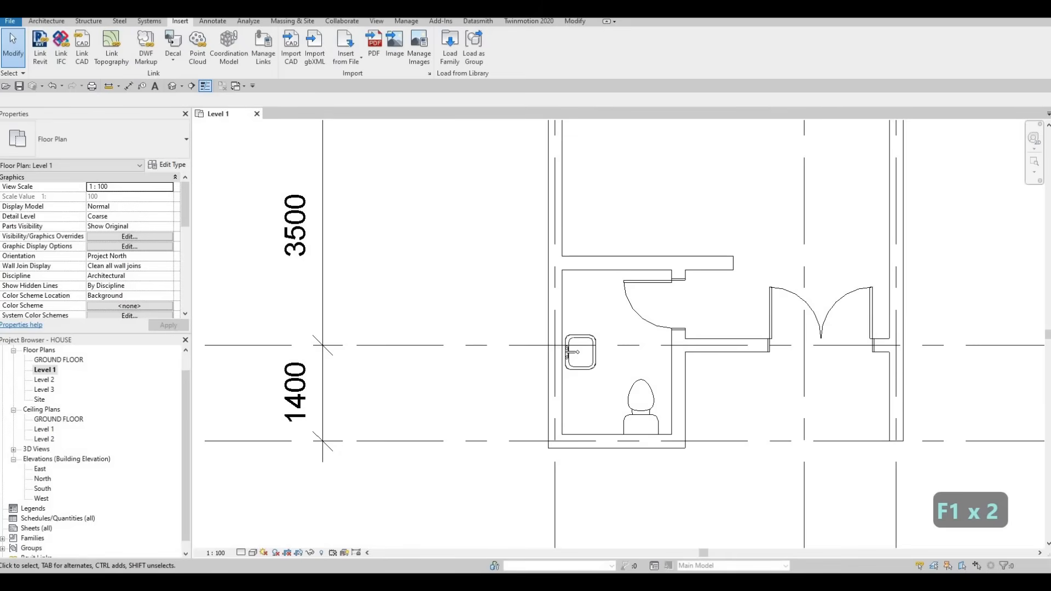
Start an in-place model in the Generic Models category for a washroom counter
{"action": "left_click", "coordinate": [47, 21]}
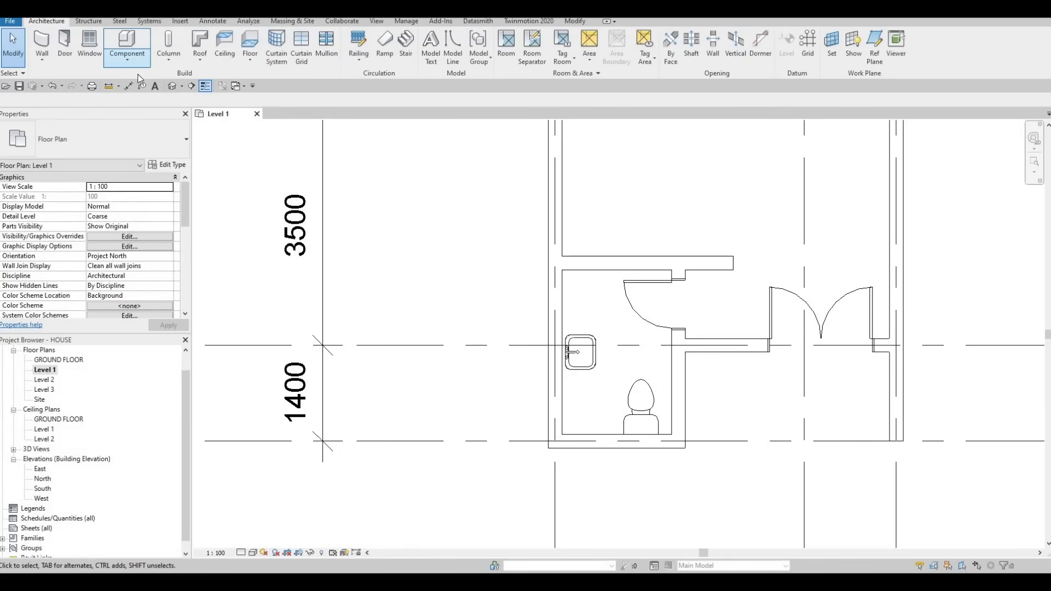
{"action": "left_click", "coordinate": [135, 61]}
{"action": "left_click", "coordinate": [151, 106]}
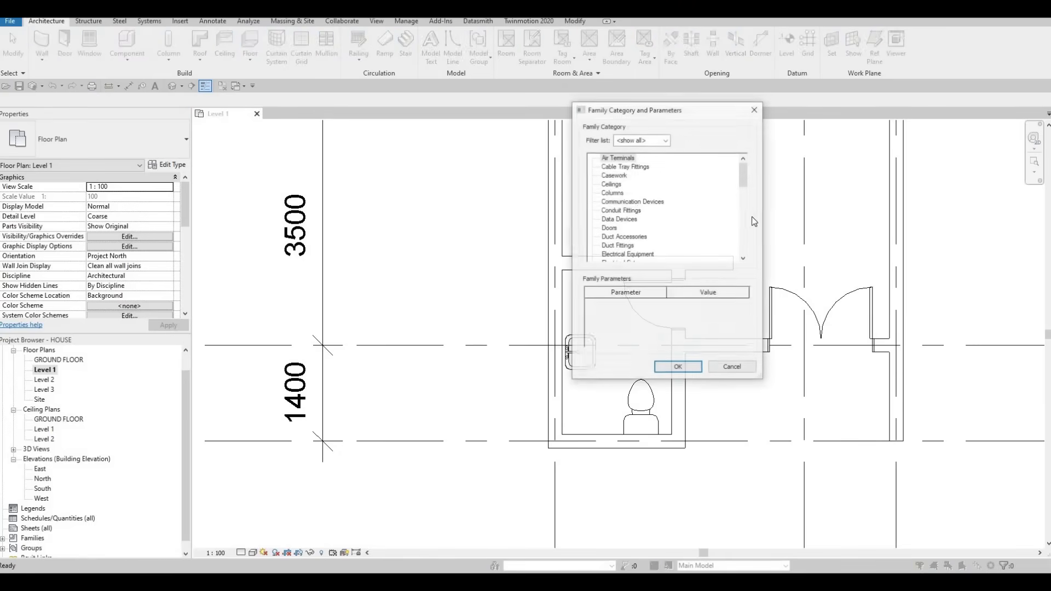
{"action": "scroll", "coordinate": [664, 230], "scroll_direction": "down", "scroll_amount": 4}
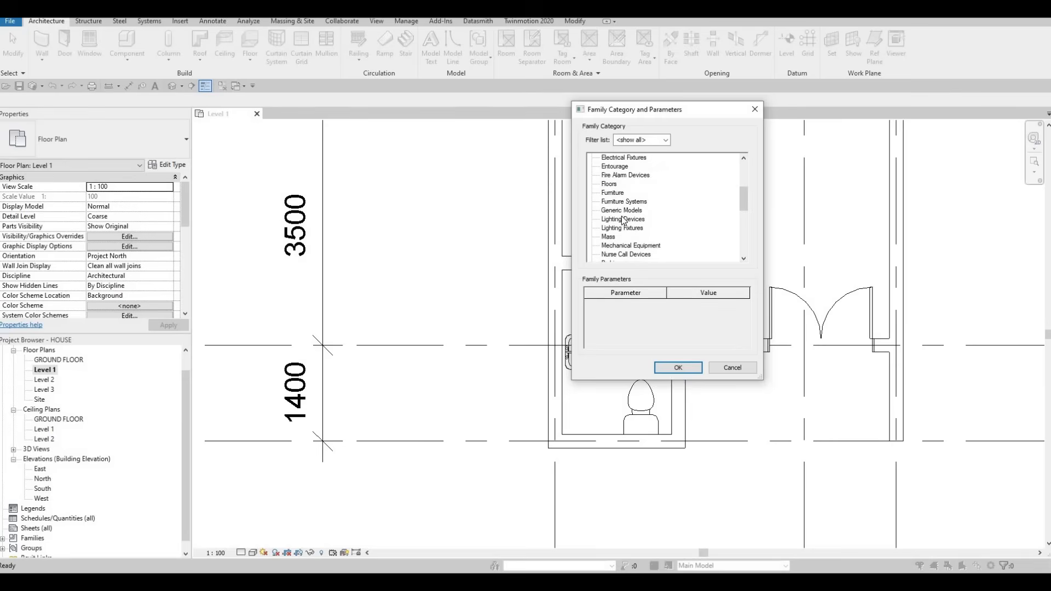
{"action": "left_click", "coordinate": [678, 368]}
{"action": "left_click", "coordinate": [528, 313]}
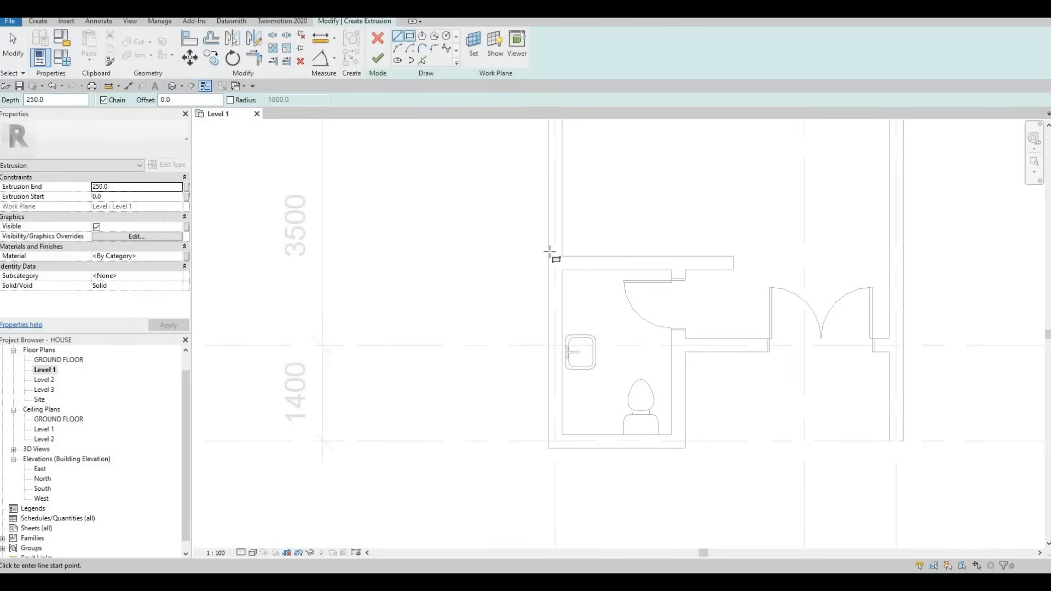
Extrude a wall-to-wall rectangle about 609 mm wide by 250 mm high along the entrance washroom's grid 1 wall and finish the in-place model
{"action": "left_click", "coordinate": [562, 270]}
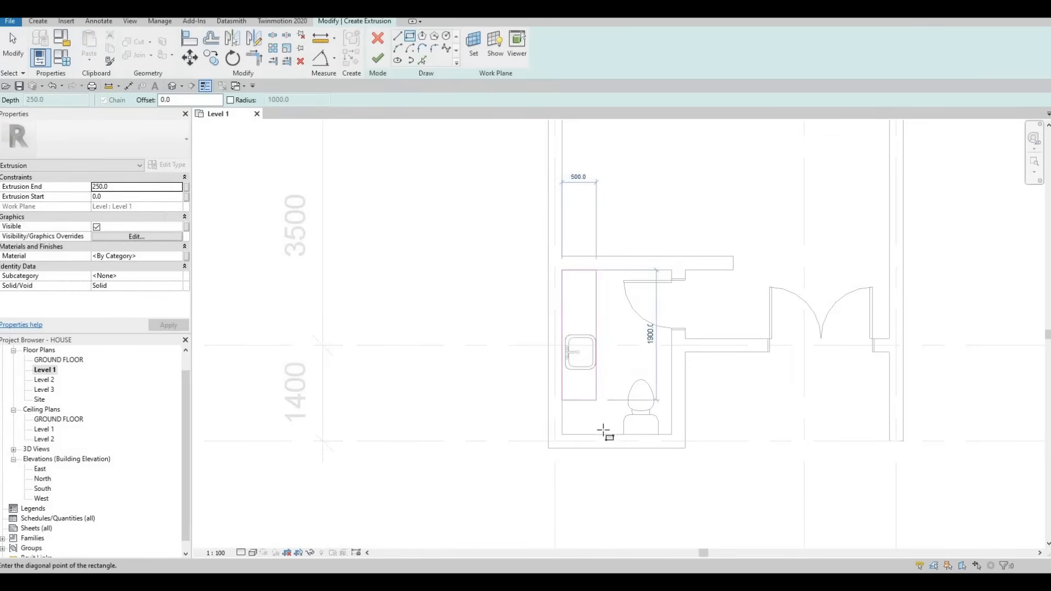
{"action": "left_click", "coordinate": [608, 322]}
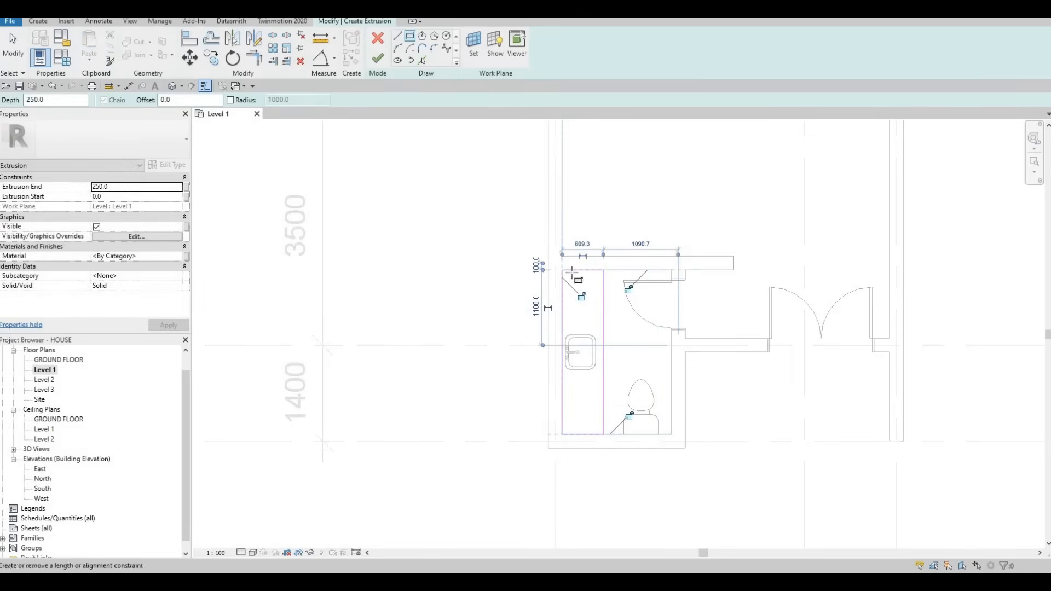
{"action": "left_click", "coordinate": [378, 60]}
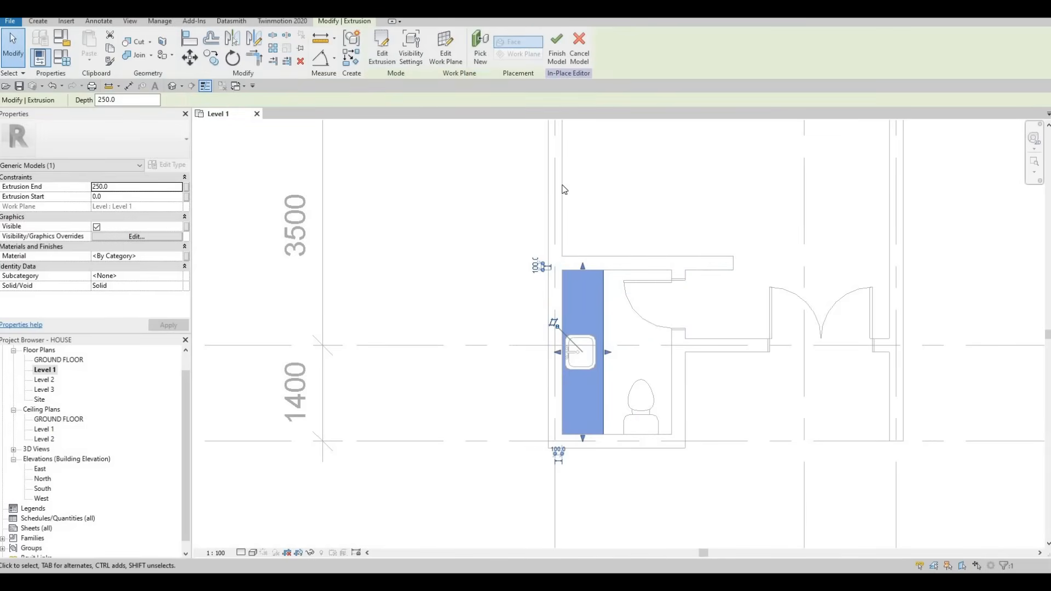
{"action": "key", "text": "Escape"}
{"action": "key", "text": "Escape"}
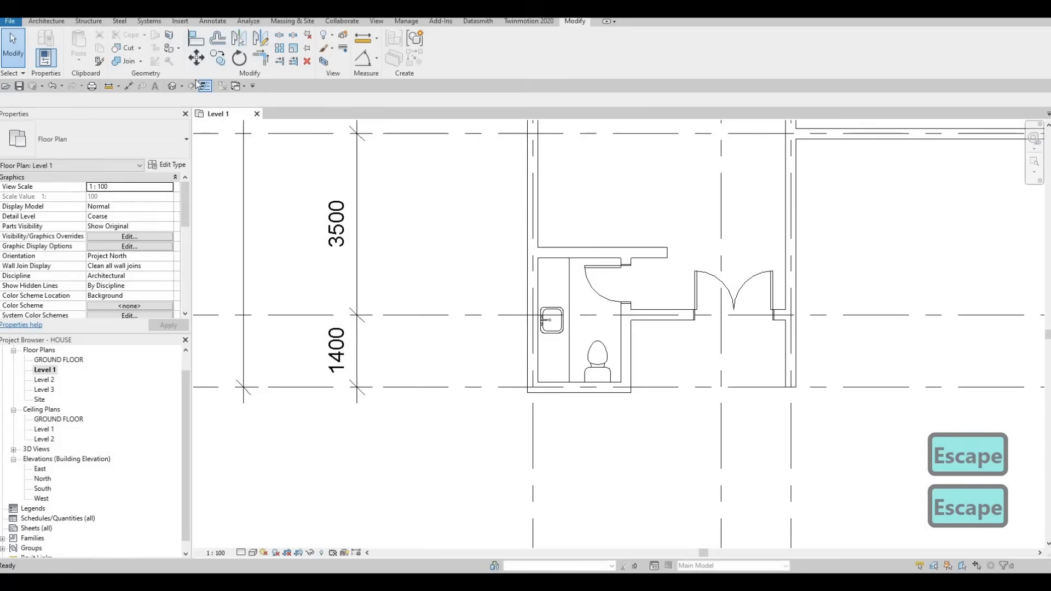
{"action": "key", "text": "Escape"}
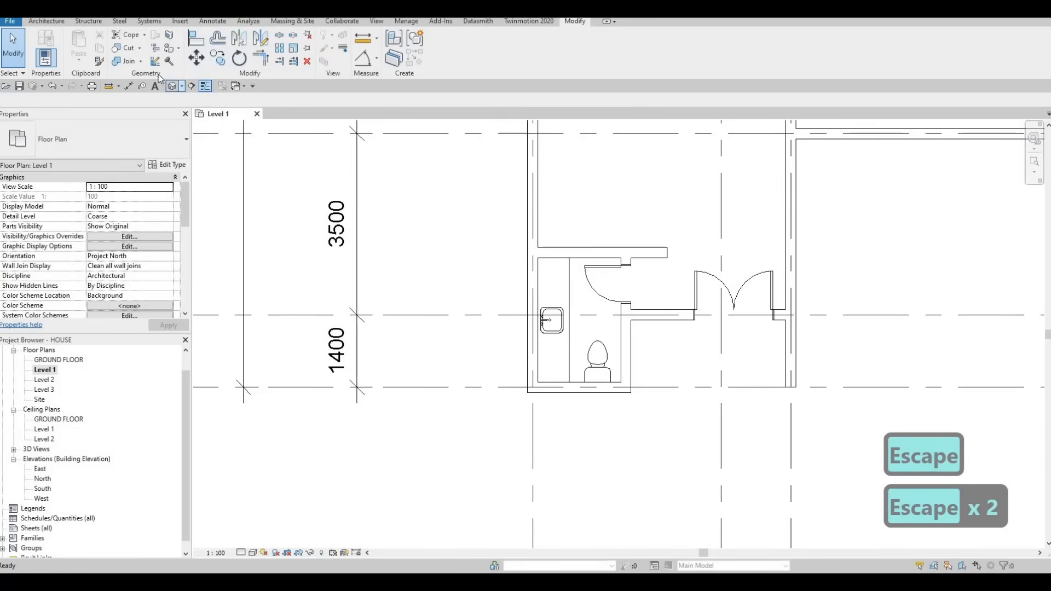
Draw a section line through the entrance washroom's toilet, flipped to look toward the sink and grid 1 wall
{"action": "left_click", "coordinate": [596, 207]}
{"action": "left_click", "coordinate": [596, 451]}
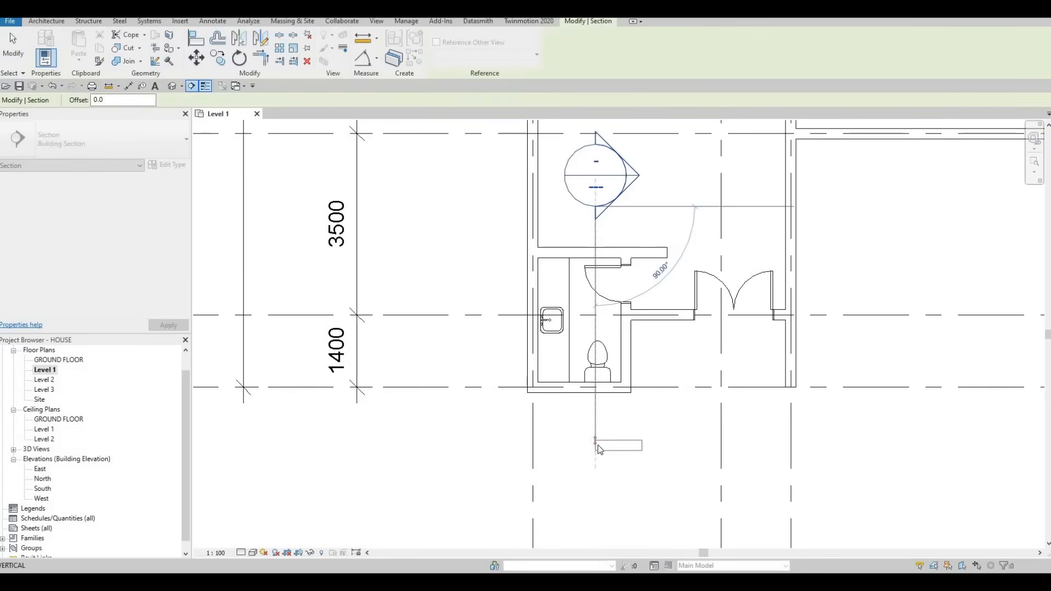
{"action": "key", "text": "Escape"}
{"action": "key", "text": "Escape"}
{"action": "left_click", "coordinate": [597, 237]}
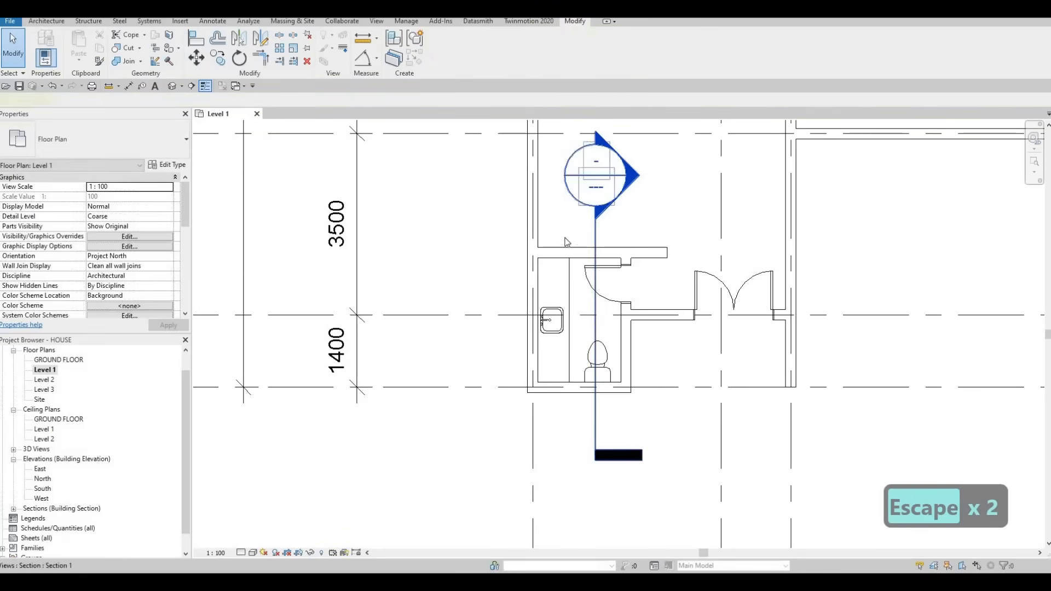
{"action": "left_click", "coordinate": [556, 189]}
{"action": "key", "text": "Escape"}
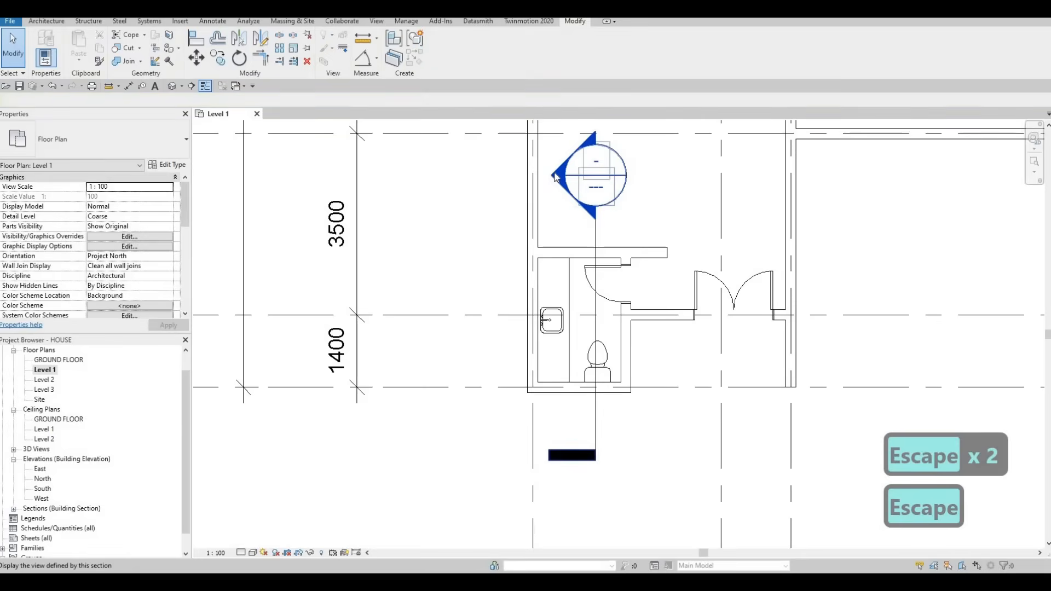
Open the washroom section view and stretch the counter's top face up to the sink rim, about 750 mm above Level 1
{"action": "double_click", "coordinate": [556, 175]}
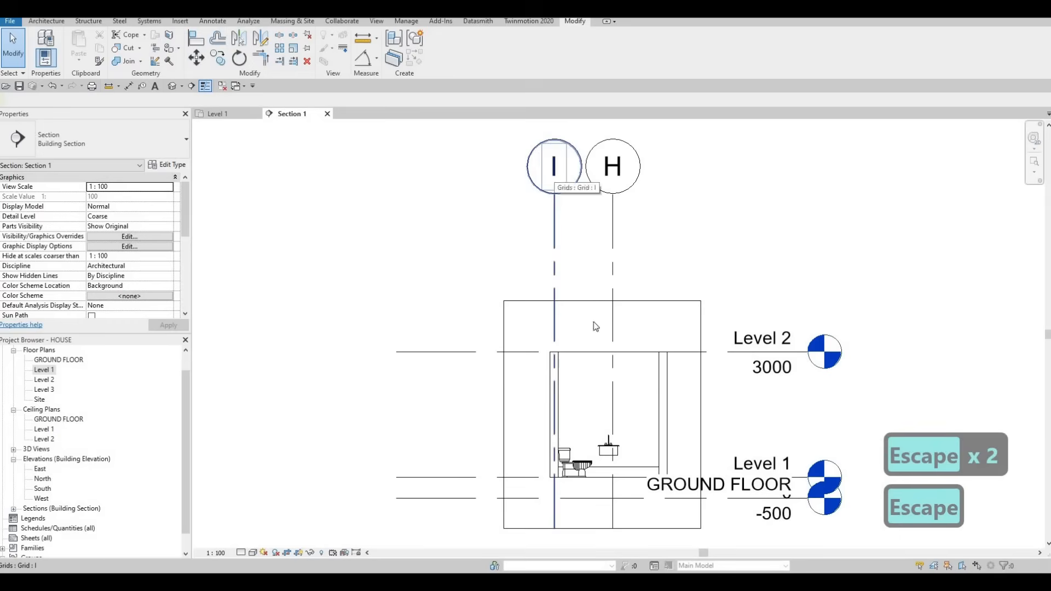
{"action": "key", "text": "Escape"}
{"action": "scroll", "coordinate": [558, 351], "scroll_direction": "up", "scroll_amount": 3}
{"action": "key", "text": "Escape"}
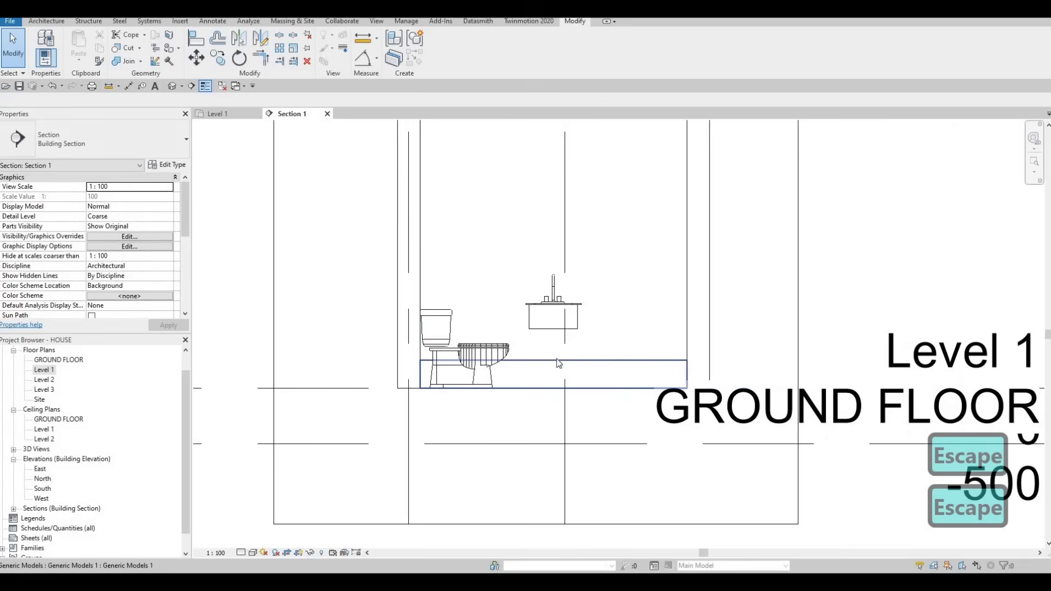
{"action": "left_click", "coordinate": [556, 352]}
{"action": "left_click_drag", "start_coordinate": [554, 356], "coordinate": [568, 310]}
{"action": "scroll", "coordinate": [546, 334], "scroll_direction": "up", "scroll_amount": 3}
{"action": "scroll", "coordinate": [504, 270], "scroll_direction": "up", "scroll_amount": 3}
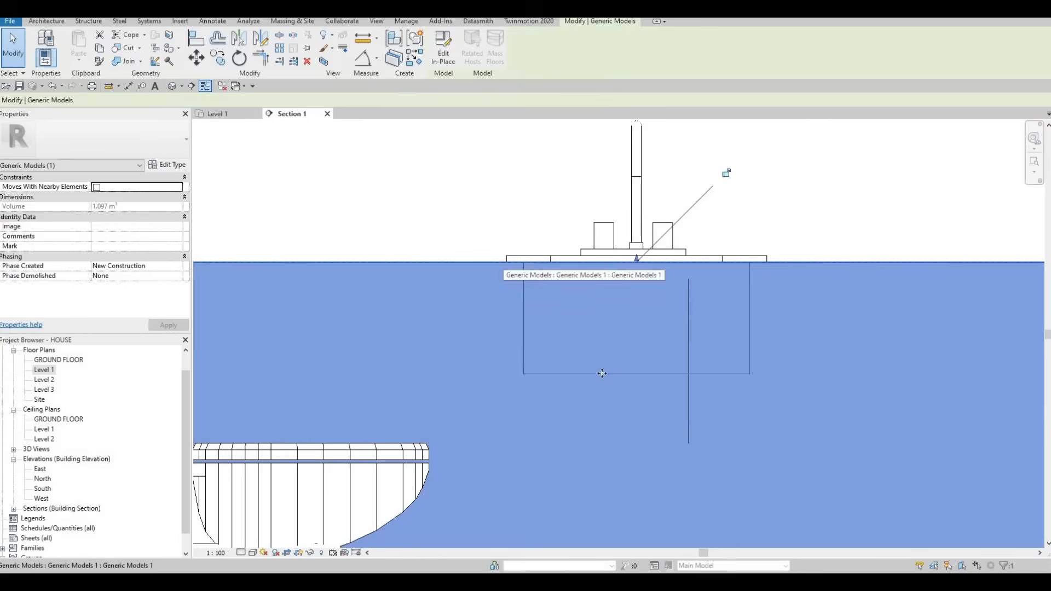
Raise the counter's underside to just below the sink bowl, about 471.5 mm above Level 1
{"action": "scroll", "coordinate": [580, 413], "scroll_direction": "down", "scroll_amount": 5}
{"action": "left_click_drag", "start_coordinate": [580, 347], "coordinate": [600, 390]}
{"action": "scroll", "coordinate": [589, 320], "scroll_direction": "up", "scroll_amount": 3}
{"action": "key", "text": "Escape"}
{"action": "scroll", "coordinate": [598, 394], "scroll_direction": "down", "scroll_amount": 2}
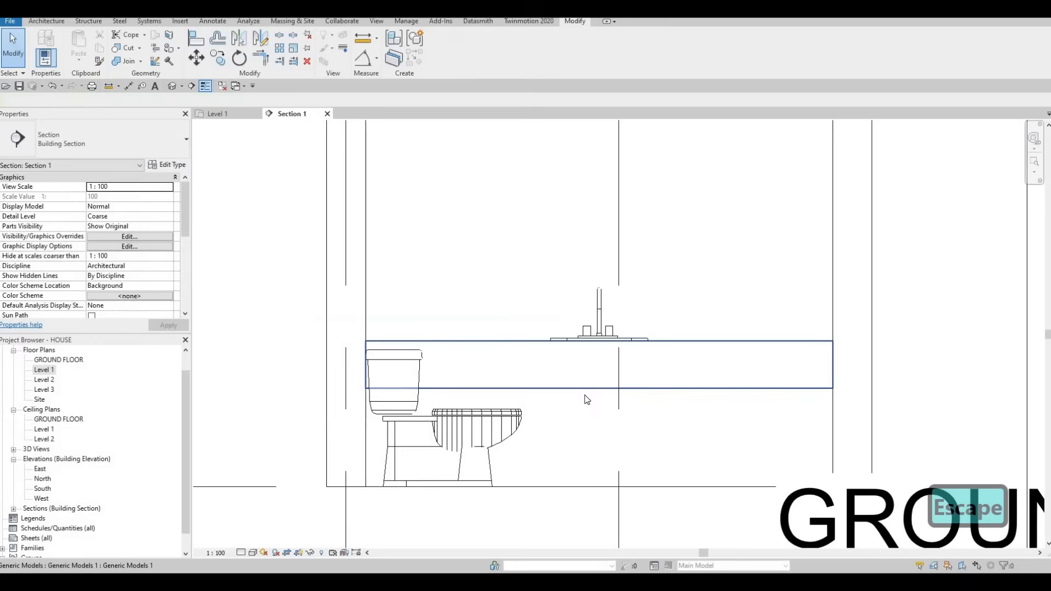
{"action": "left_click", "coordinate": [583, 391]}
{"action": "key", "text": "Escape"}
{"action": "left_click", "coordinate": [597, 383]}
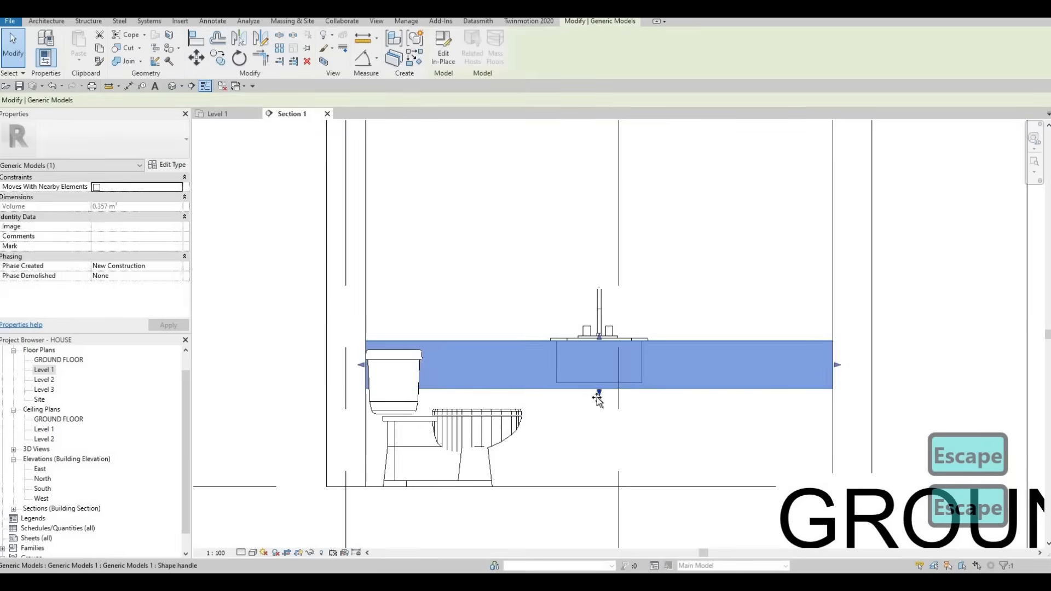
{"action": "key", "text": "Escape"}
{"action": "key", "text": "Escape"}
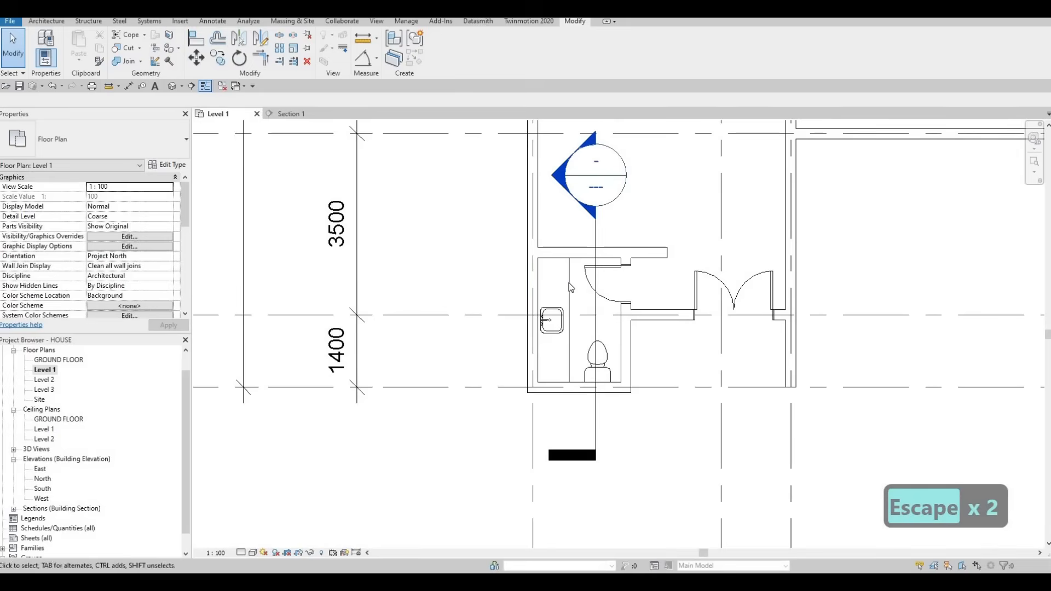
Edit the counter in place from the Level 1 plan and set its material to Glulam 24c from the AEC wood materials
{"action": "key", "text": "Escape"}
{"action": "left_click", "coordinate": [554, 351]}
{"action": "left_click", "coordinate": [440, 64]}
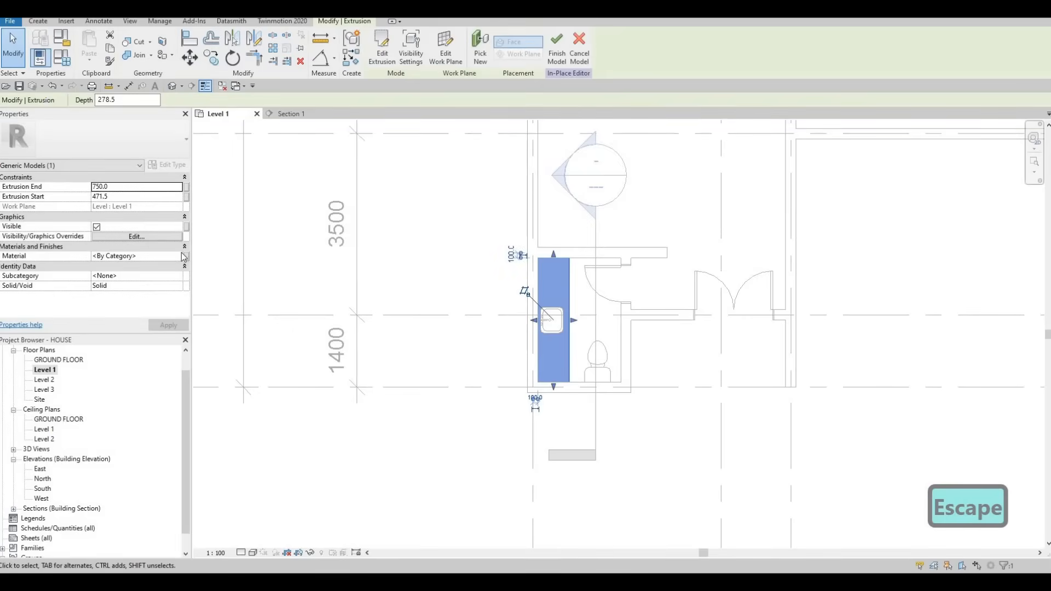
{"action": "left_click", "coordinate": [181, 258]}
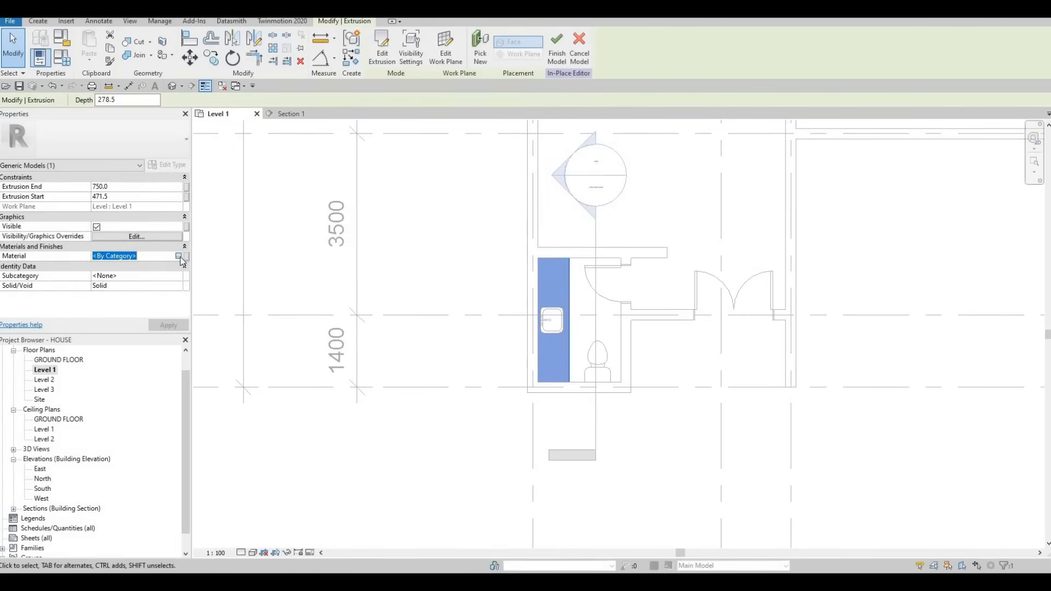
{"action": "scroll", "coordinate": [296, 300], "scroll_direction": "down", "scroll_amount": 1}
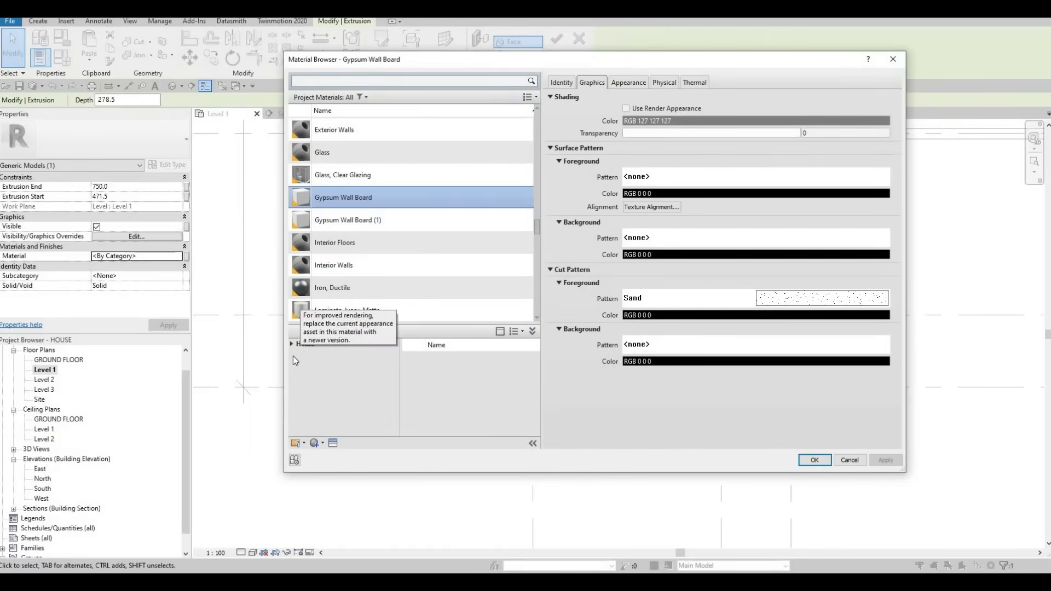
{"action": "scroll", "coordinate": [334, 412], "scroll_direction": "down", "scroll_amount": 3}
{"action": "left_click", "coordinate": [340, 428]}
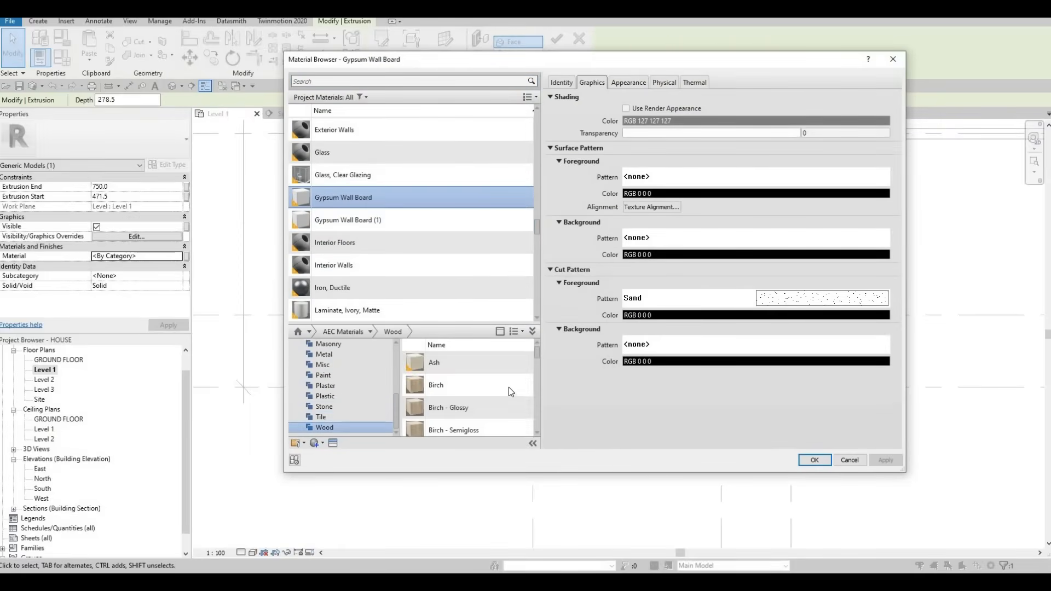
{"action": "scroll", "coordinate": [511, 403], "scroll_direction": "down", "scroll_amount": 2}
{"action": "scroll", "coordinate": [511, 405], "scroll_direction": "up", "scroll_amount": 2}
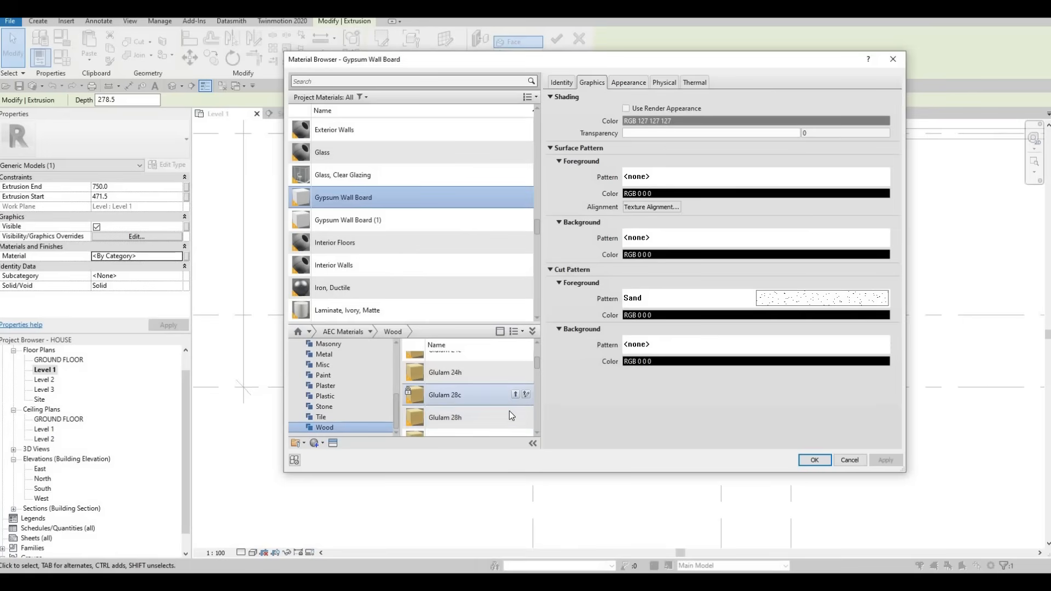
{"action": "scroll", "coordinate": [513, 425], "scroll_direction": "down", "scroll_amount": 1}
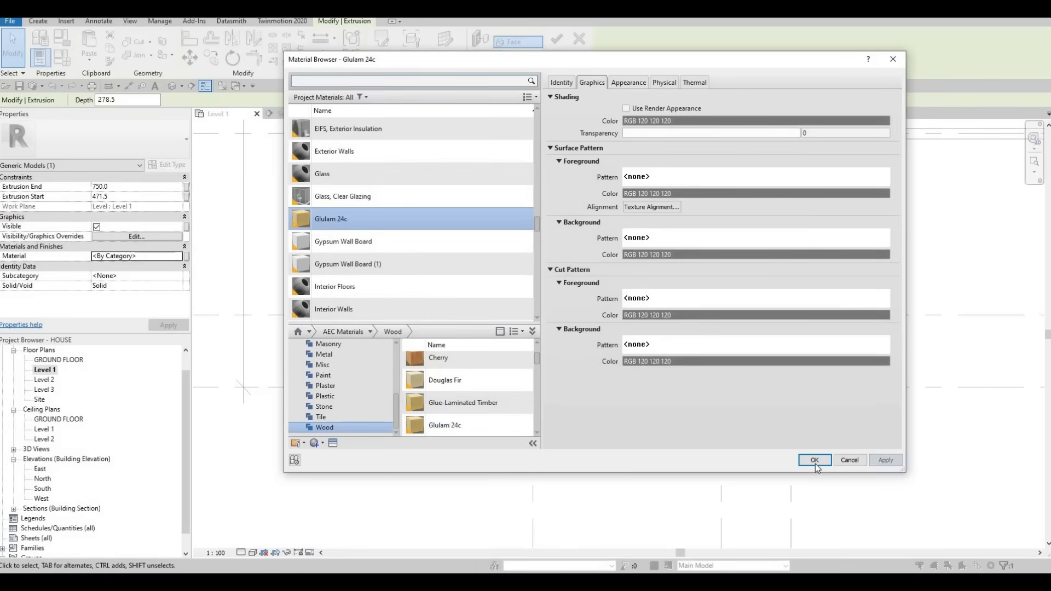
{"action": "left_click", "coordinate": [816, 463]}
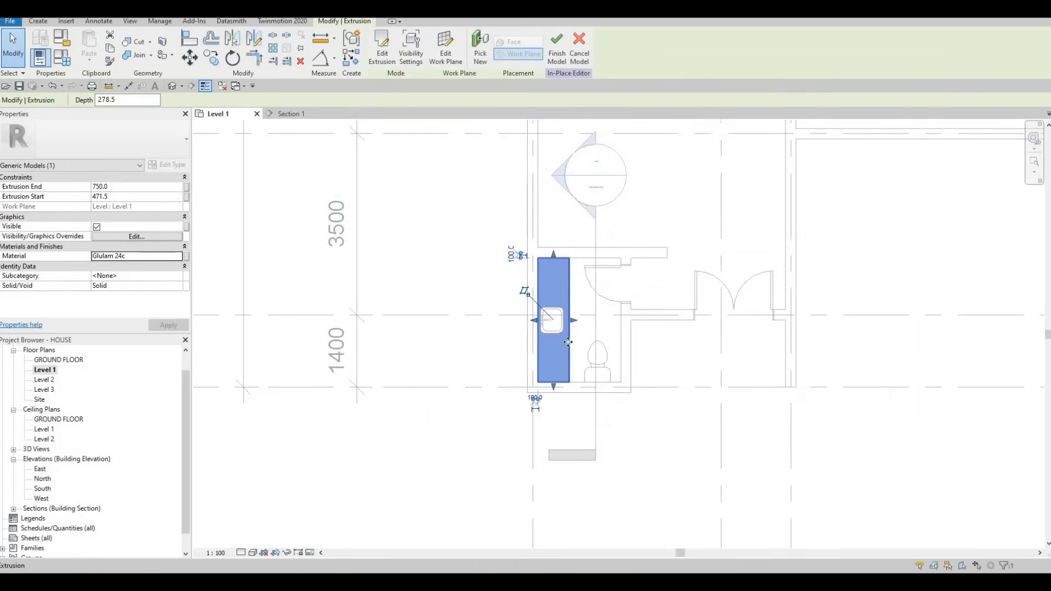
Sketch a rectangular void extrusion profile in the counter just outside the vanity sink's inner bowl outline, with the 250 mm depth
{"action": "scroll", "coordinate": [547, 335], "scroll_direction": "up", "scroll_amount": 2}
{"action": "scroll", "coordinate": [545, 339], "scroll_direction": "up", "scroll_amount": 2}
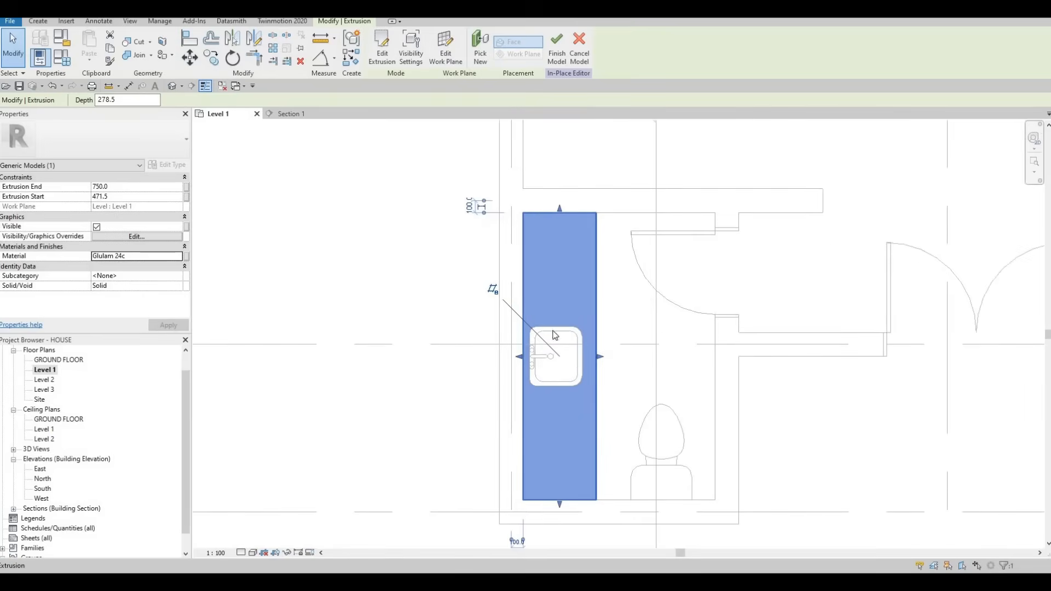
{"action": "key", "text": "Escape"}
{"action": "key", "text": "Escape"}
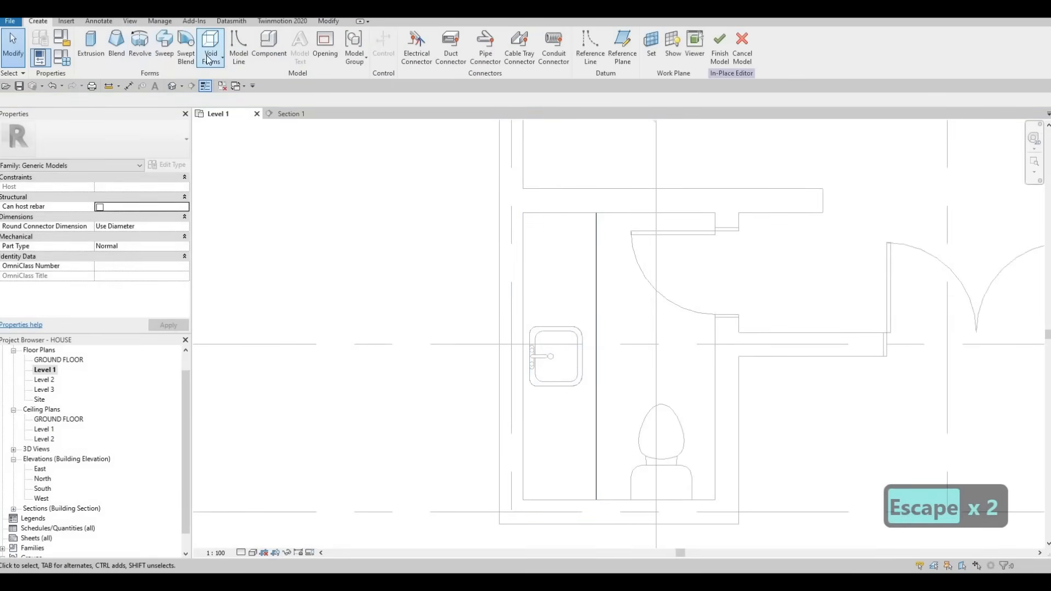
{"action": "left_click", "coordinate": [211, 49]}
{"action": "left_click", "coordinate": [231, 81]}
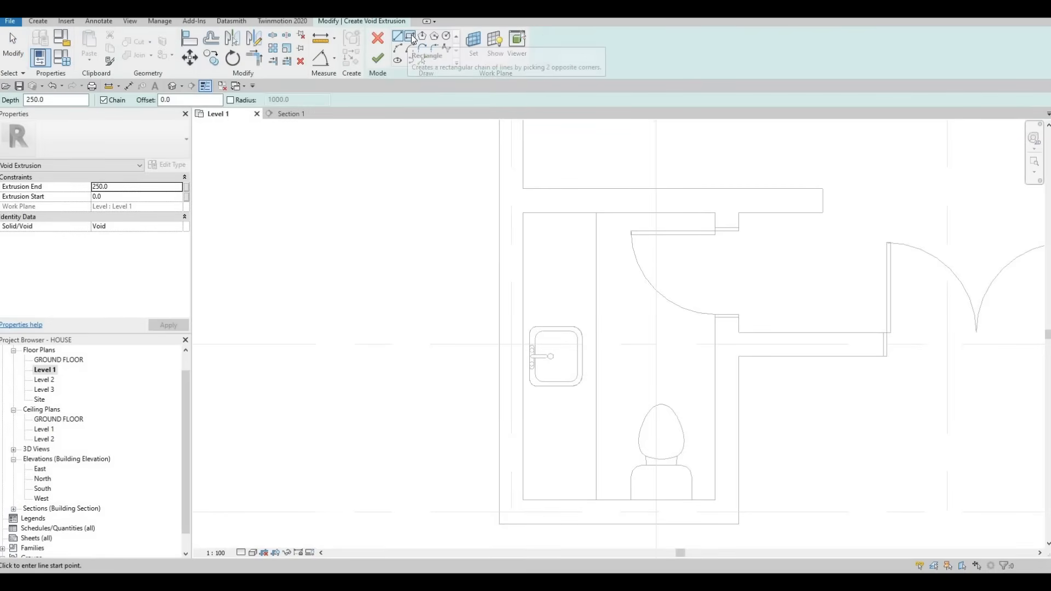
{"action": "left_click", "coordinate": [412, 35]}
{"action": "scroll", "coordinate": [525, 356], "scroll_direction": "up", "scroll_amount": 8}
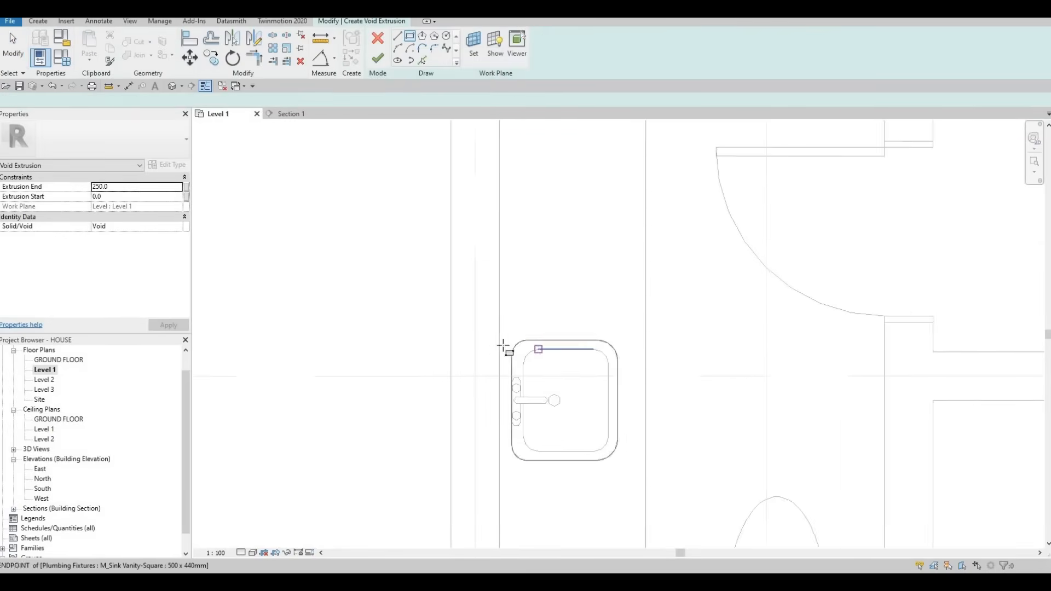
{"action": "scroll", "coordinate": [507, 342], "scroll_direction": "up", "scroll_amount": 3}
{"action": "left_click", "coordinate": [504, 339]}
{"action": "scroll", "coordinate": [773, 485], "scroll_direction": "down", "scroll_amount": 4}
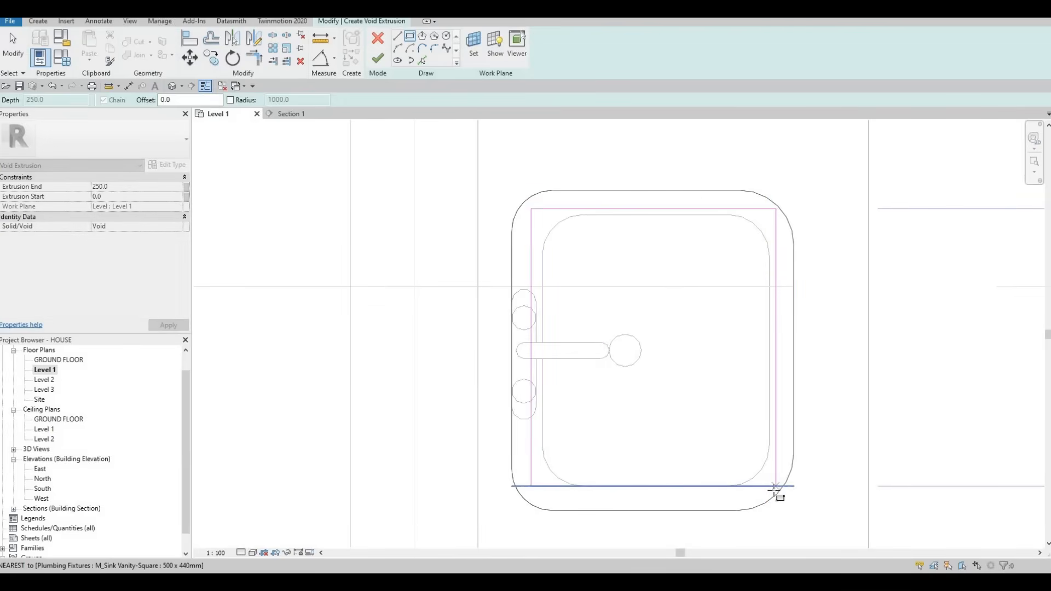
{"action": "scroll", "coordinate": [775, 489], "scroll_direction": "up", "scroll_amount": 3}
{"action": "left_click", "coordinate": [776, 491]}
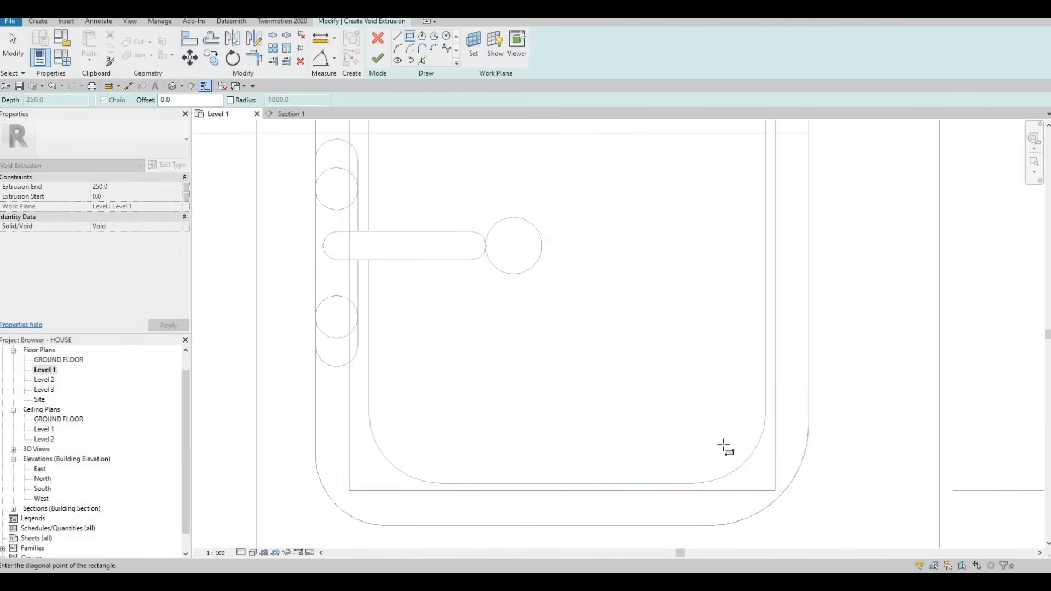
{"action": "scroll", "coordinate": [530, 202], "scroll_direction": "down", "scroll_amount": 2}
{"action": "key", "text": "Escape"}
{"action": "key", "text": "Escape"}
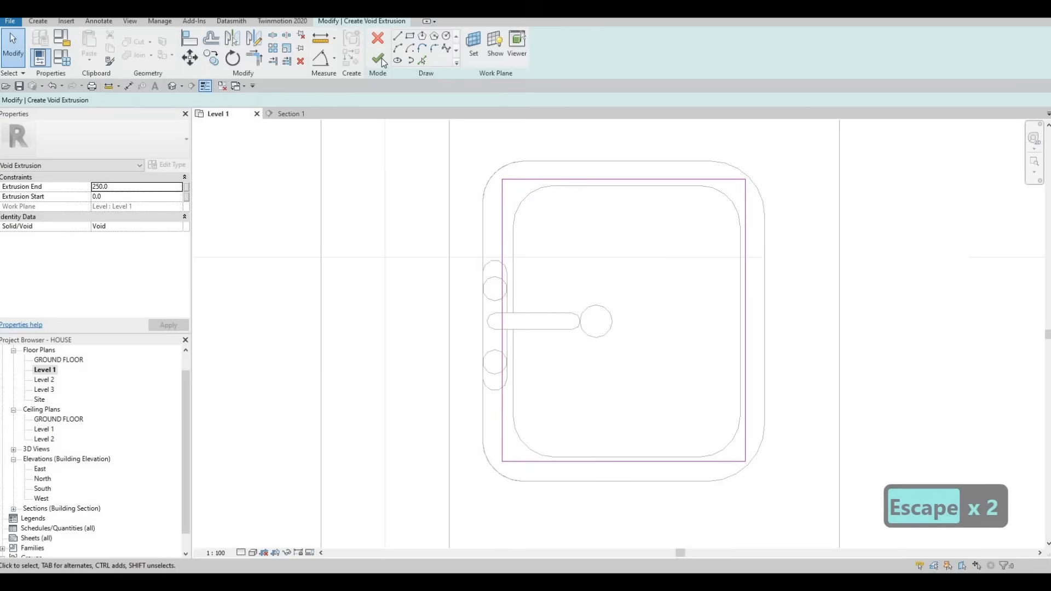
Finish the void extrusion and, in the washroom section view, stretch it to span from about 496.5 mm to 750 mm above Level 1
{"action": "left_click", "coordinate": [377, 58]}
{"action": "scroll", "coordinate": [541, 246], "scroll_direction": "down", "scroll_amount": 3}
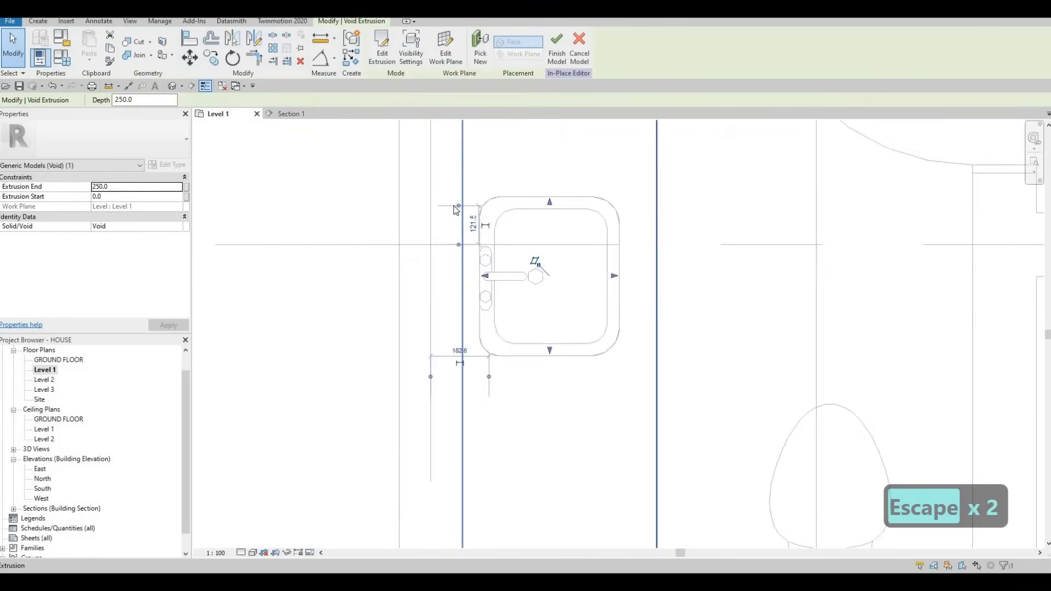
{"action": "scroll", "coordinate": [542, 245], "scroll_direction": "down", "scroll_amount": 2}
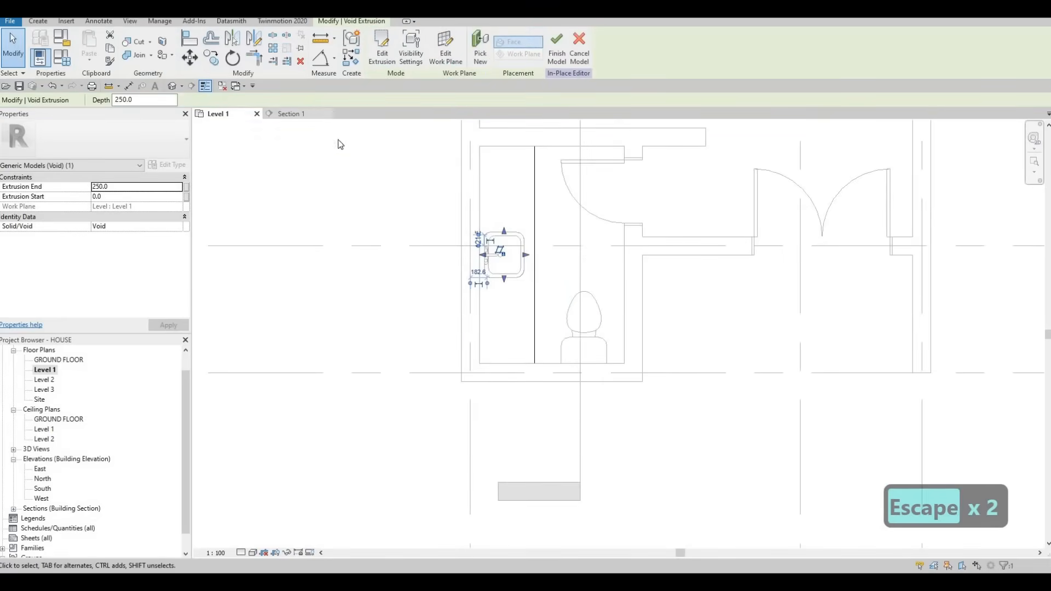
{"action": "left_click", "coordinate": [290, 114]}
{"action": "left_click_drag", "start_coordinate": [605, 357], "coordinate": [619, 375]}
{"action": "scroll", "coordinate": [607, 388], "scroll_direction": "up", "scroll_amount": 2}
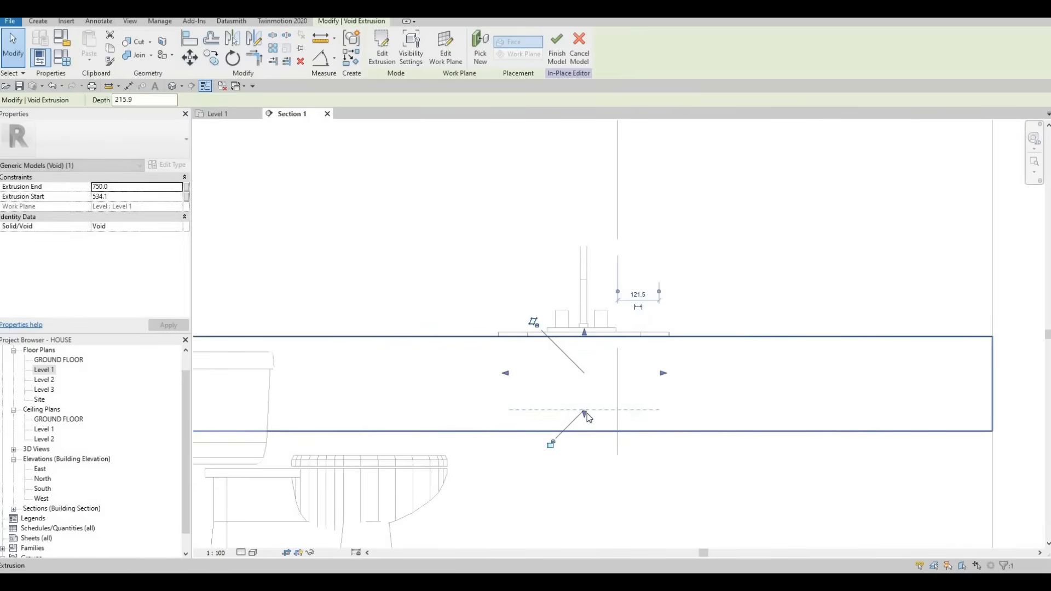
{"action": "left_click_drag", "start_coordinate": [586, 425], "coordinate": [586, 438]}
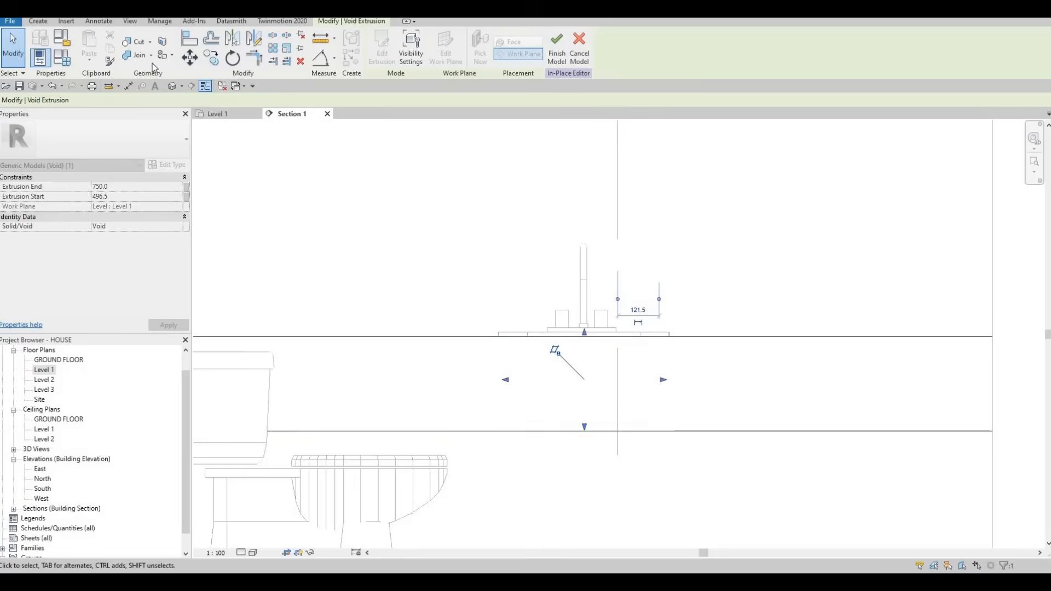
Try to cut the counter with the void, then delete the void and finish the in-place model
{"action": "left_click", "coordinate": [133, 44]}
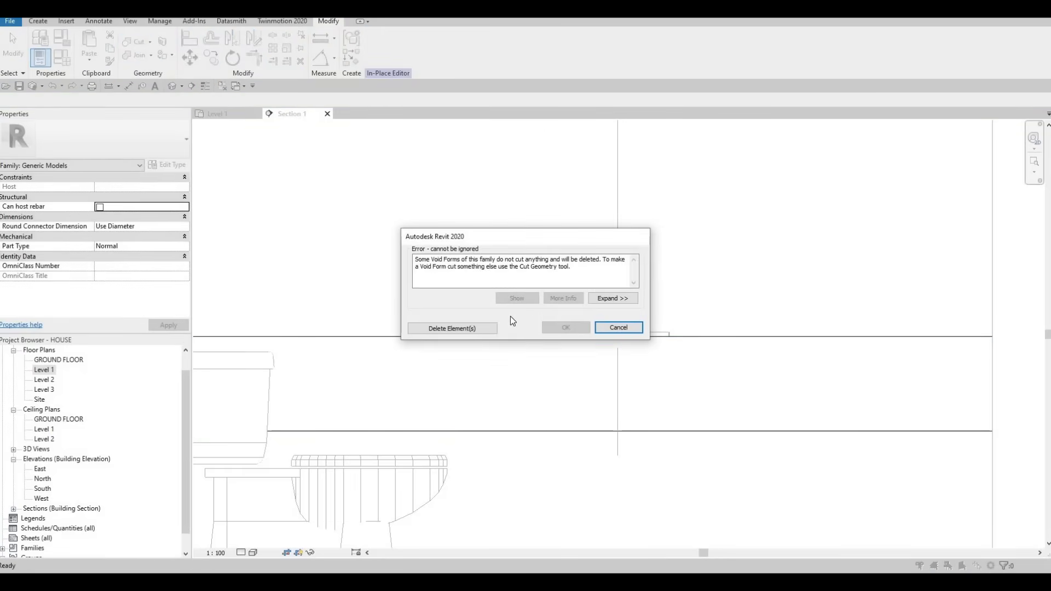
{"action": "key", "text": "Escape"}
{"action": "left_click", "coordinate": [227, 113]}
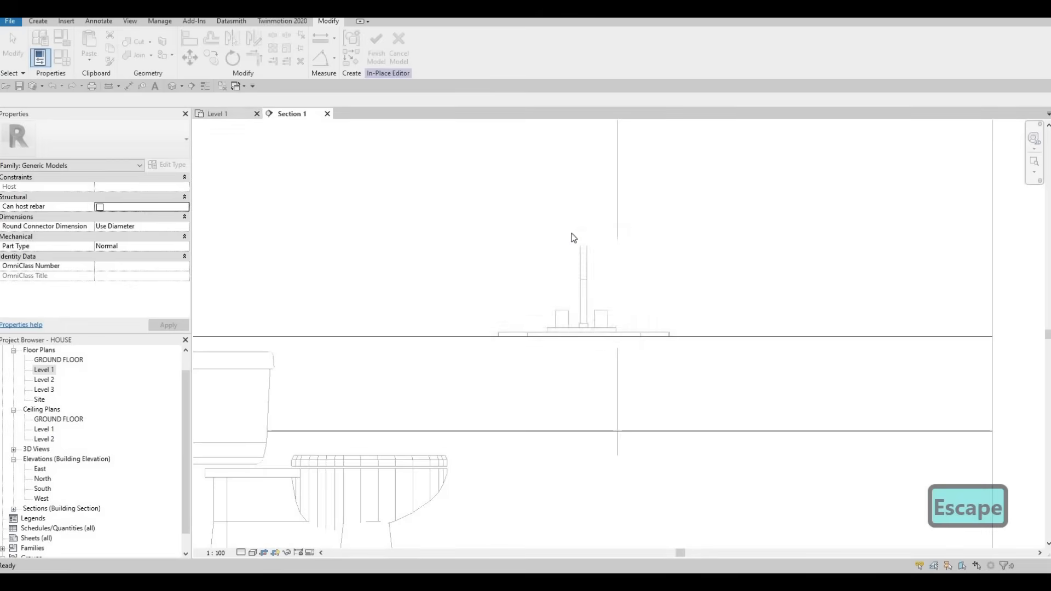
{"action": "scroll", "coordinate": [499, 239], "scroll_direction": "up", "scroll_amount": 3}
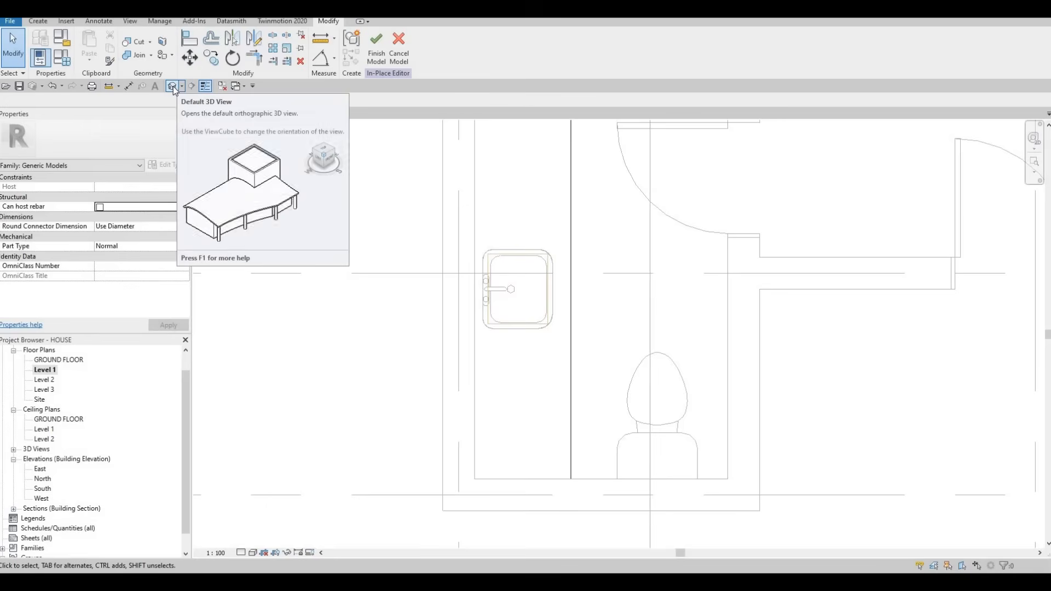
{"action": "left_click", "coordinate": [137, 43]}
{"action": "left_click", "coordinate": [383, 48]}
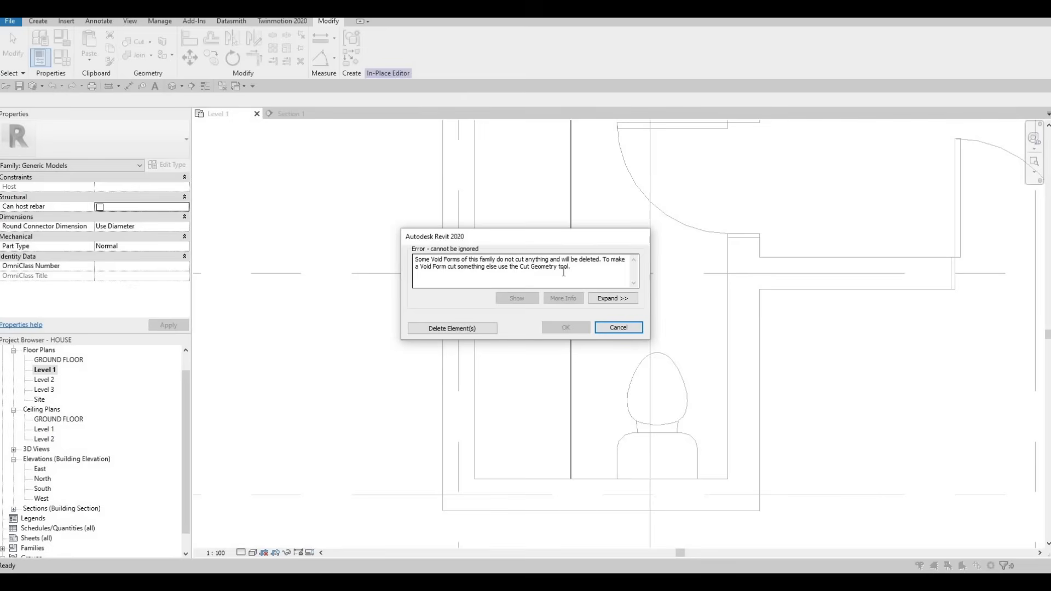
{"action": "left_click", "coordinate": [465, 329]}
{"action": "key", "text": "Escape"}
{"action": "key", "text": "Escape"}
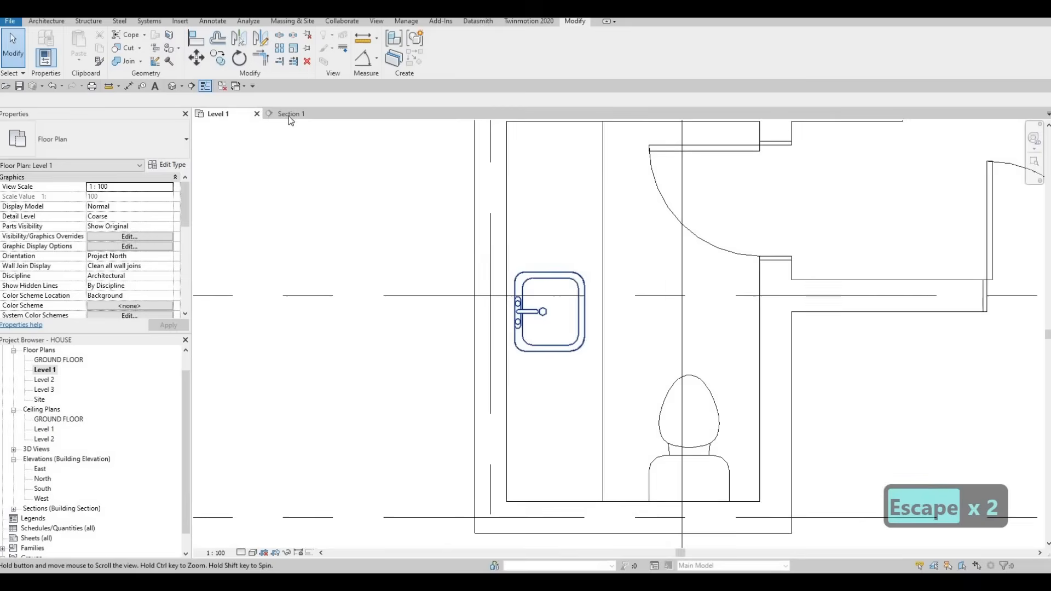
Locate the washroom counter in the default 3D view and open it for in-place editing
{"action": "left_click", "coordinate": [290, 113]}
{"action": "left_click", "coordinate": [172, 86]}
{"action": "middle_click_drag", "start_coordinate": [592, 393], "coordinate": [788, 450], "text": "shift"}
{"action": "middle_click_drag", "start_coordinate": [528, 275], "coordinate": [668, 285], "text": "shift"}
{"action": "scroll", "coordinate": [515, 274], "scroll_direction": "up", "scroll_amount": 4}
{"action": "middle_click_drag", "start_coordinate": [674, 404], "coordinate": [707, 405]}
{"action": "middle_click_drag", "start_coordinate": [438, 495], "coordinate": [475, 342]}
{"action": "scroll", "coordinate": [471, 341], "scroll_direction": "up", "scroll_amount": 6}
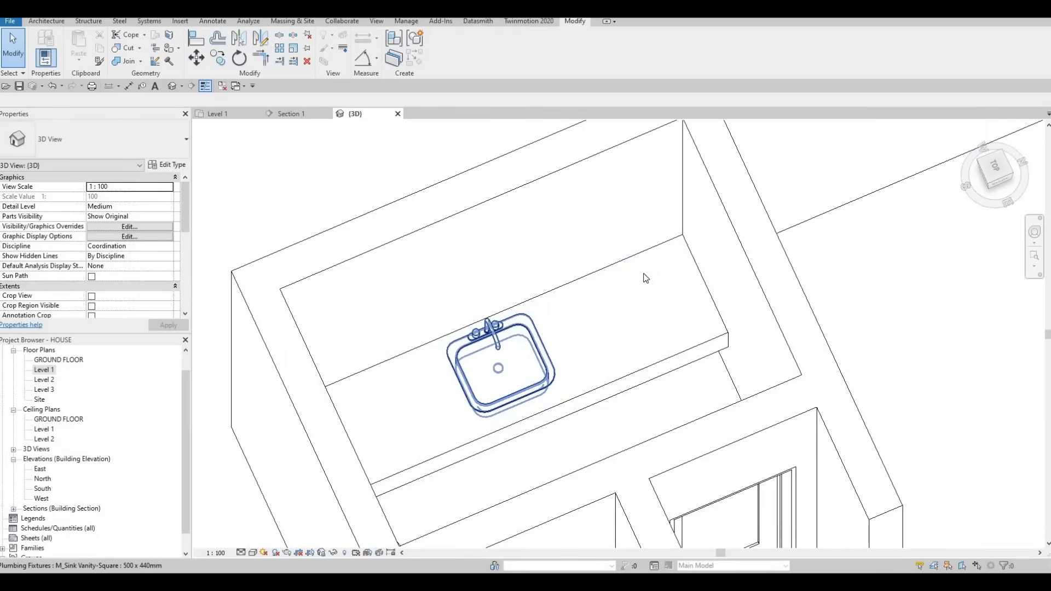
{"action": "left_click", "coordinate": [591, 306]}
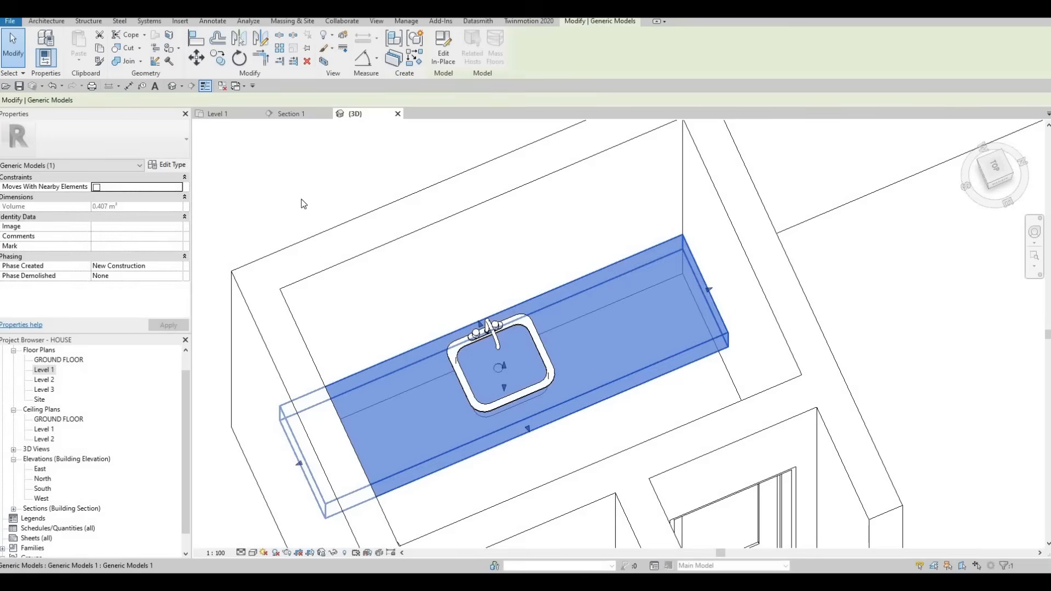
{"action": "left_click", "coordinate": [440, 59]}
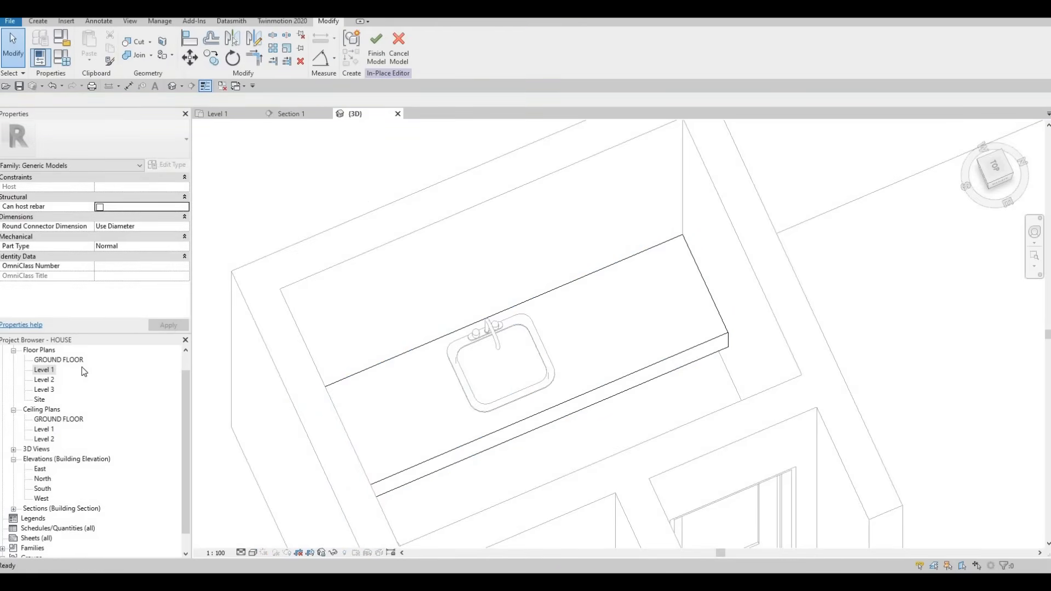
From the Level 1 plan, create a 250 mm deep rectangular void extrusion, about 383 by 446 mm, just outside the sink's inner bowl outline
{"action": "double_click", "coordinate": [48, 371]}
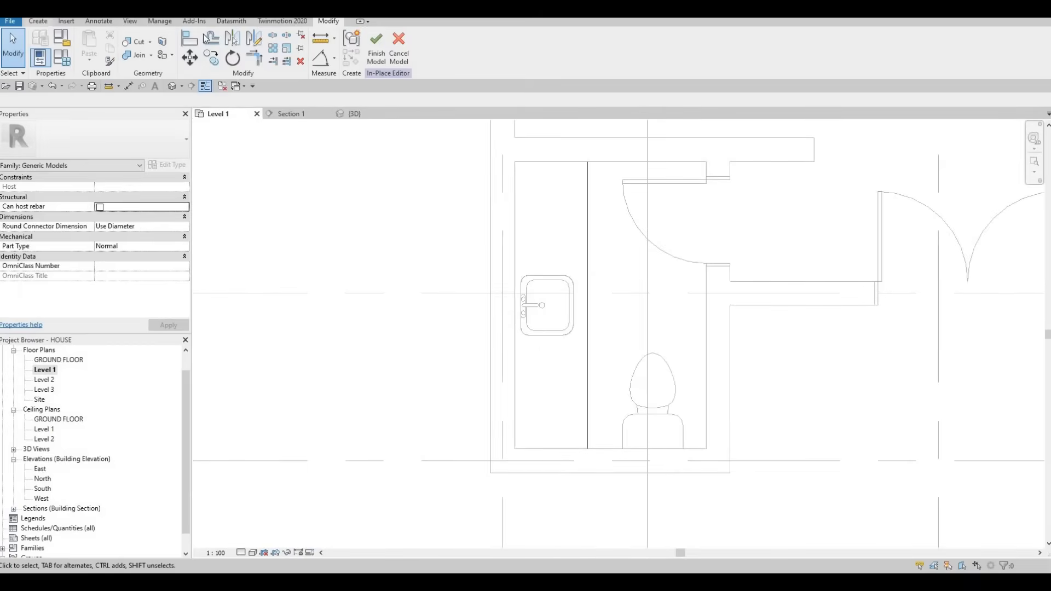
{"action": "left_click", "coordinate": [212, 57]}
{"action": "left_click", "coordinate": [229, 82]}
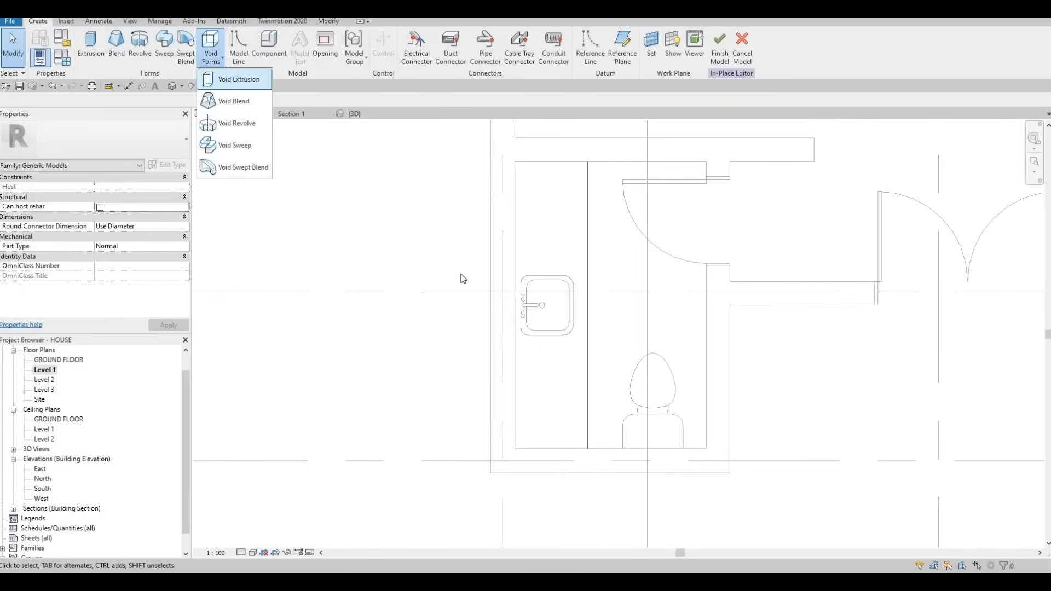
{"action": "scroll", "coordinate": [469, 249], "scroll_direction": "up", "scroll_amount": 3}
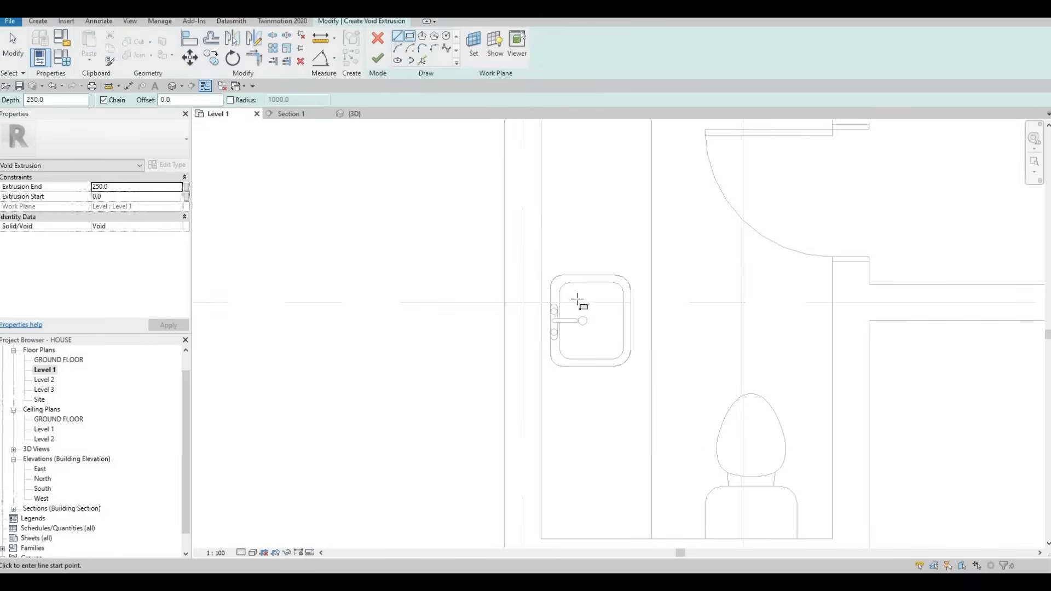
{"action": "scroll", "coordinate": [573, 299], "scroll_direction": "up", "scroll_amount": 4}
{"action": "left_click", "coordinate": [525, 249]}
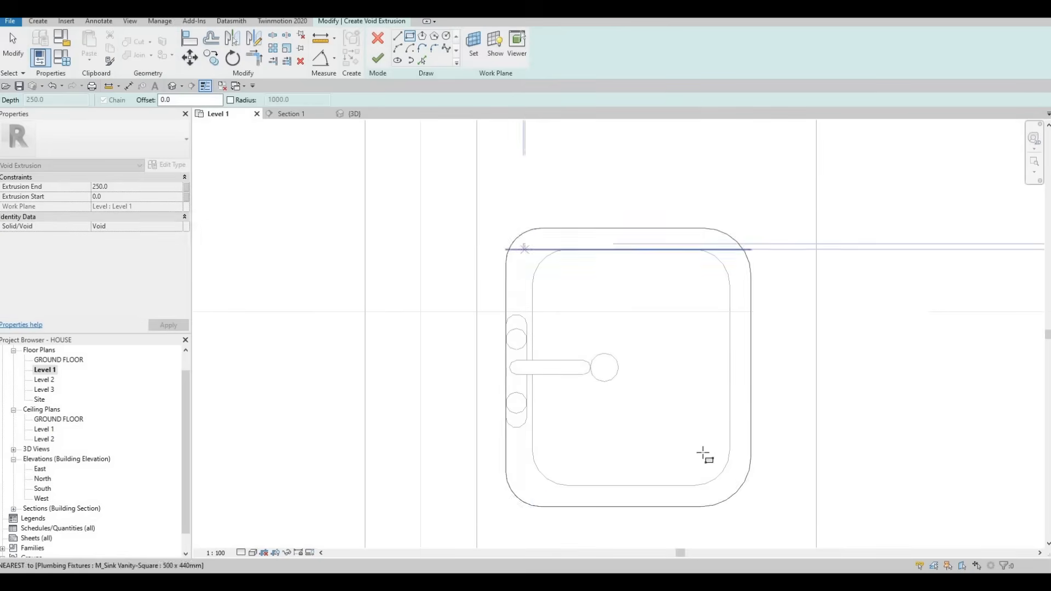
{"action": "left_click", "coordinate": [737, 493]}
{"action": "scroll", "coordinate": [735, 493], "scroll_direction": "up", "scroll_amount": 2}
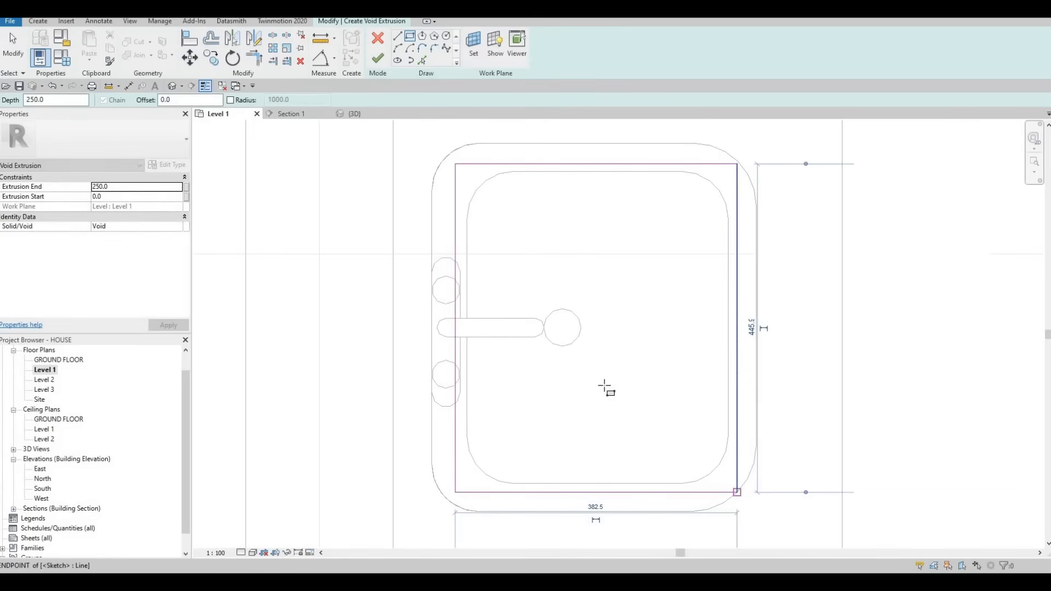
{"action": "key", "text": "Escape"}
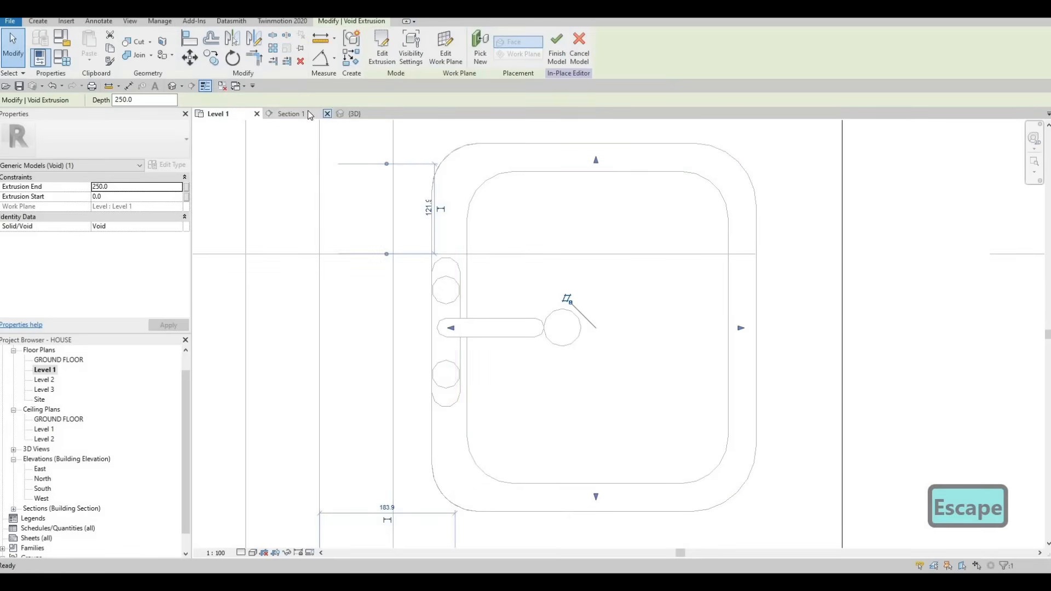
In the section view, stretch the void through the counter, from about 505 mm to 1013.5 mm above Level 1
{"action": "left_click", "coordinate": [291, 114]}
{"action": "scroll", "coordinate": [571, 403], "scroll_direction": "down", "scroll_amount": 2}
{"action": "left_click_drag", "start_coordinate": [566, 397], "coordinate": [566, 250]}
{"action": "left_click_drag", "start_coordinate": [565, 453], "coordinate": [577, 353]}
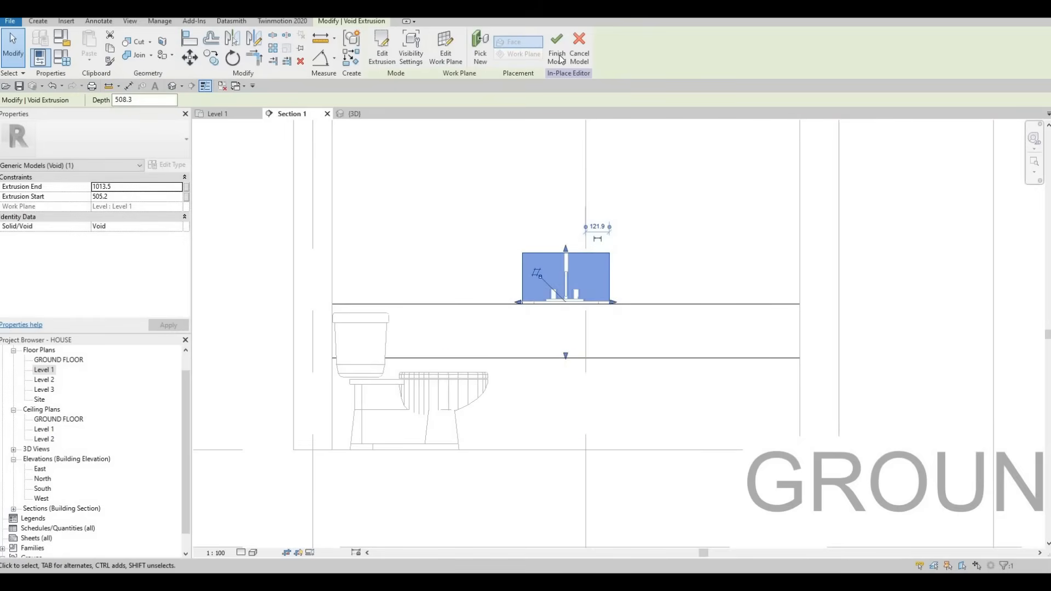
{"action": "key", "text": "Escape"}
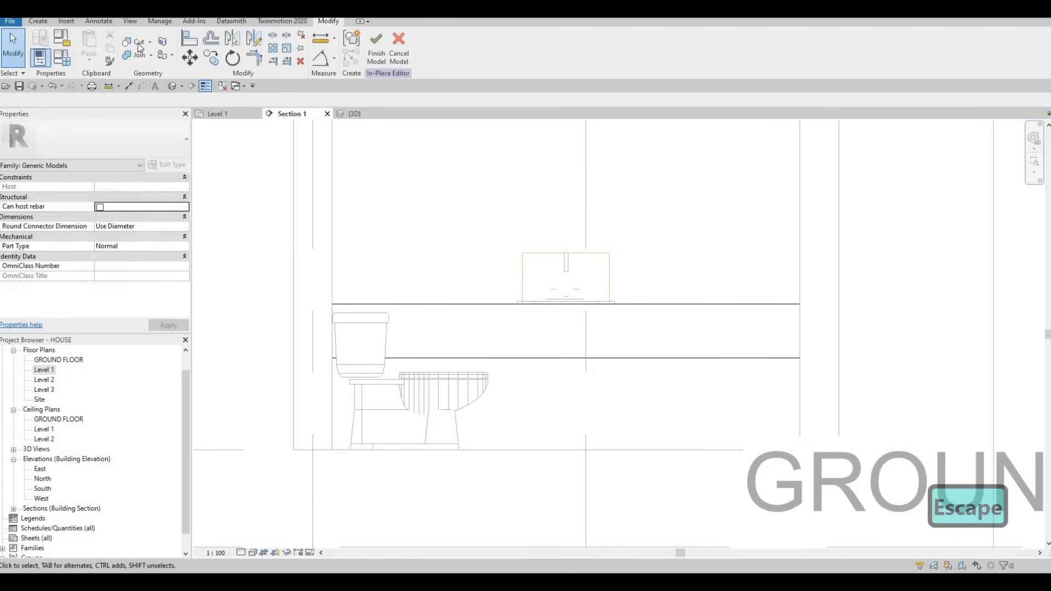
Cut the counter with the void using Cut Geometry and finish the in-place model
{"action": "key", "text": "c"}
{"action": "key", "text": "g"}
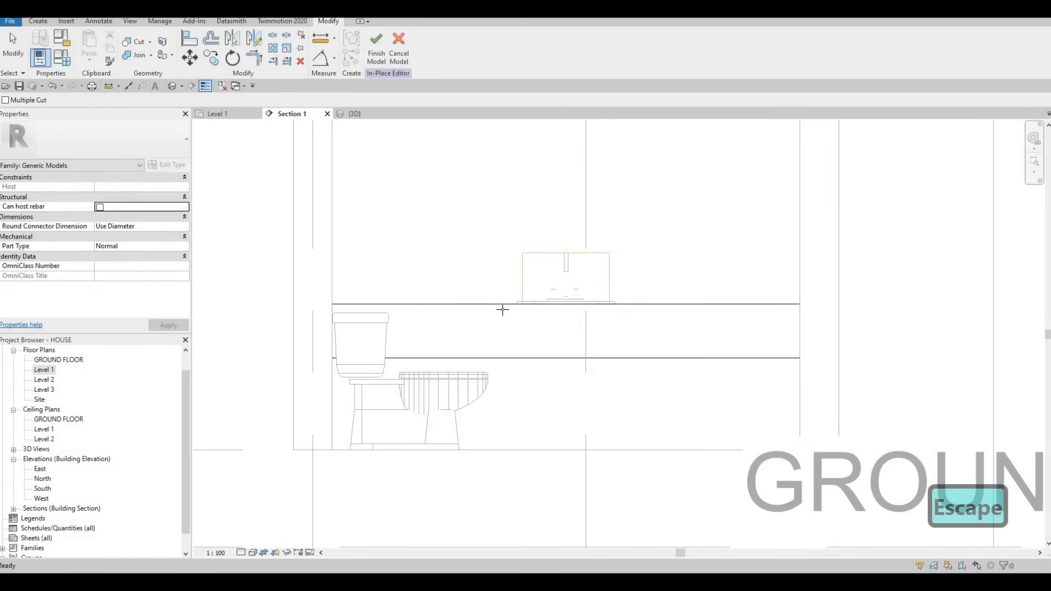
{"action": "left_click", "coordinate": [532, 297]}
{"action": "left_click", "coordinate": [523, 272]}
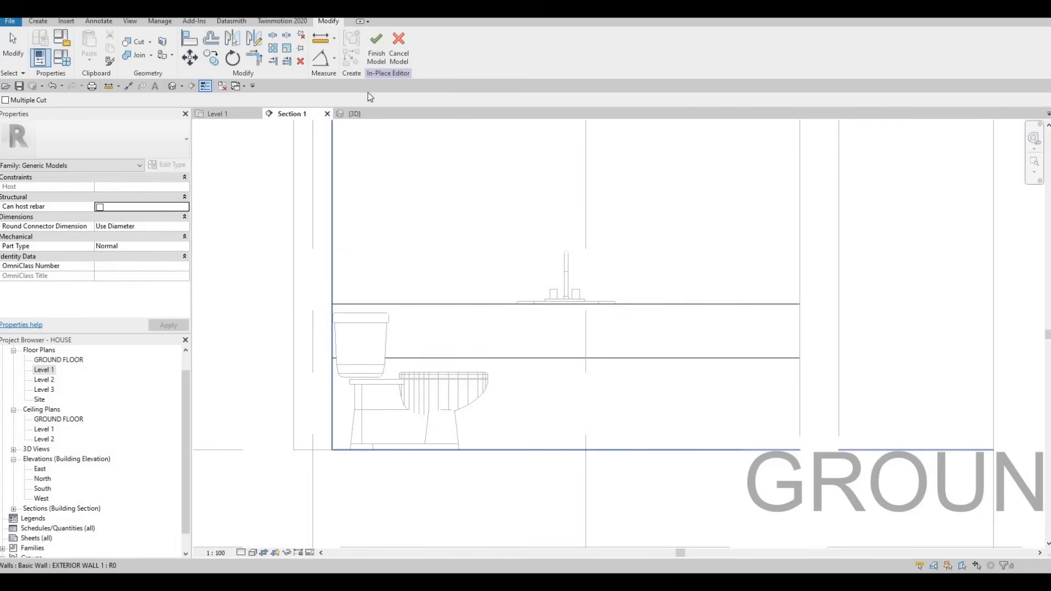
{"action": "left_click", "coordinate": [377, 48]}
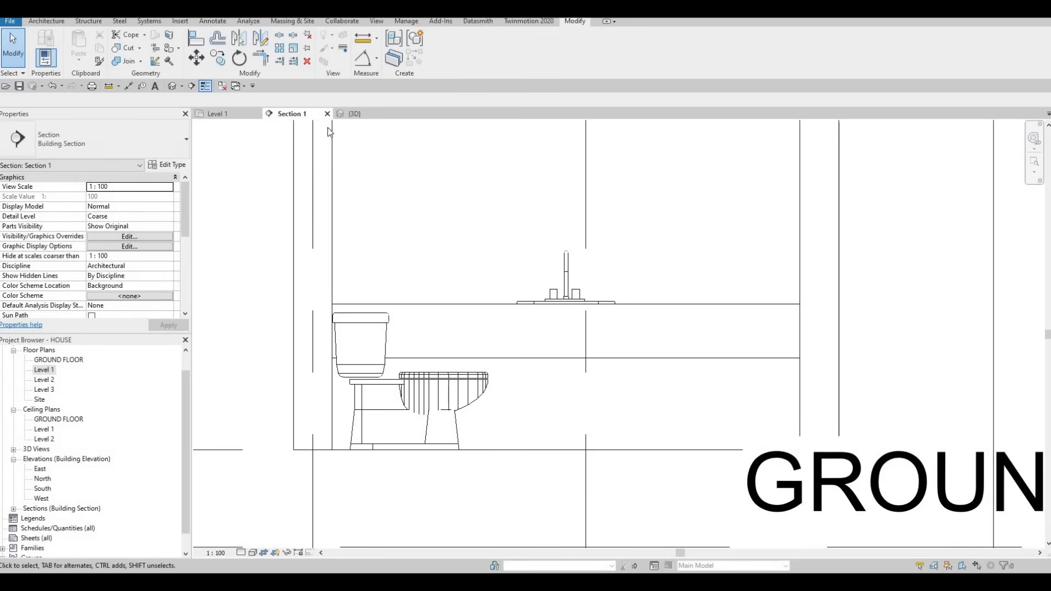
Inspect the sink cut-out in the counter in the 3D view
{"action": "left_click", "coordinate": [353, 114]}
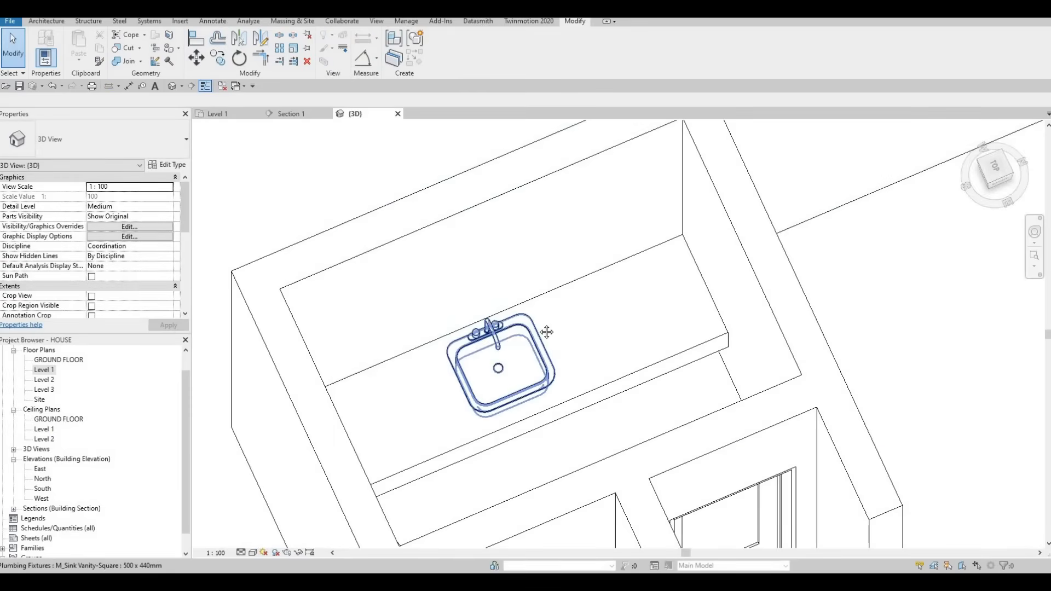
{"action": "key", "text": "Escape"}
{"action": "middle_click_drag", "start_coordinate": [501, 296], "coordinate": [540, 279], "text": "shift"}
{"action": "middle_click_drag", "start_coordinate": [536, 220], "coordinate": [460, 296], "text": "shift"}
{"action": "scroll", "coordinate": [460, 295], "scroll_direction": "up", "scroll_amount": 3}
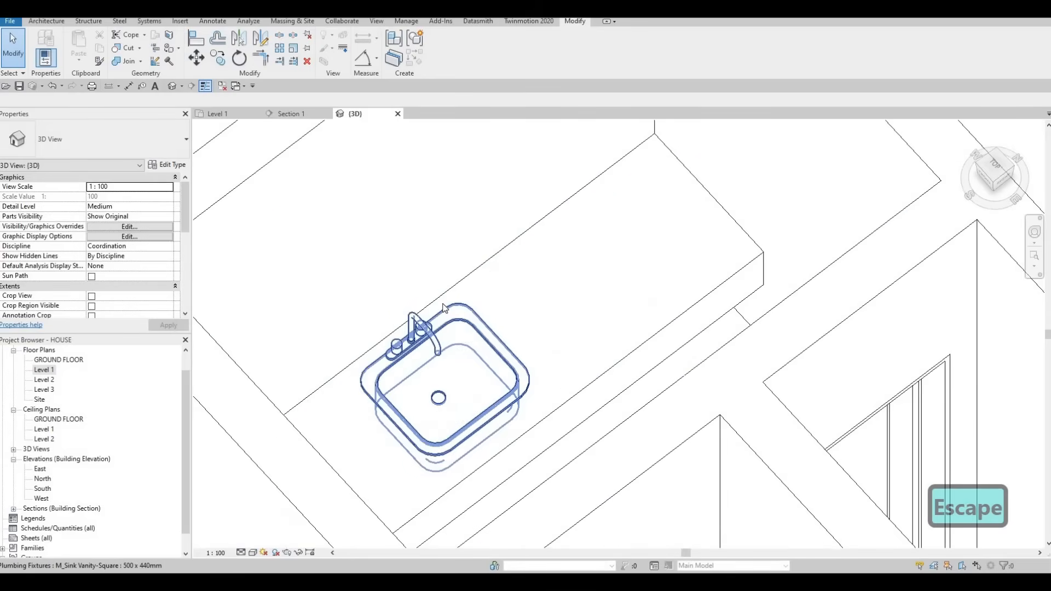
{"action": "scroll", "coordinate": [486, 267], "scroll_direction": "down", "scroll_amount": 2}
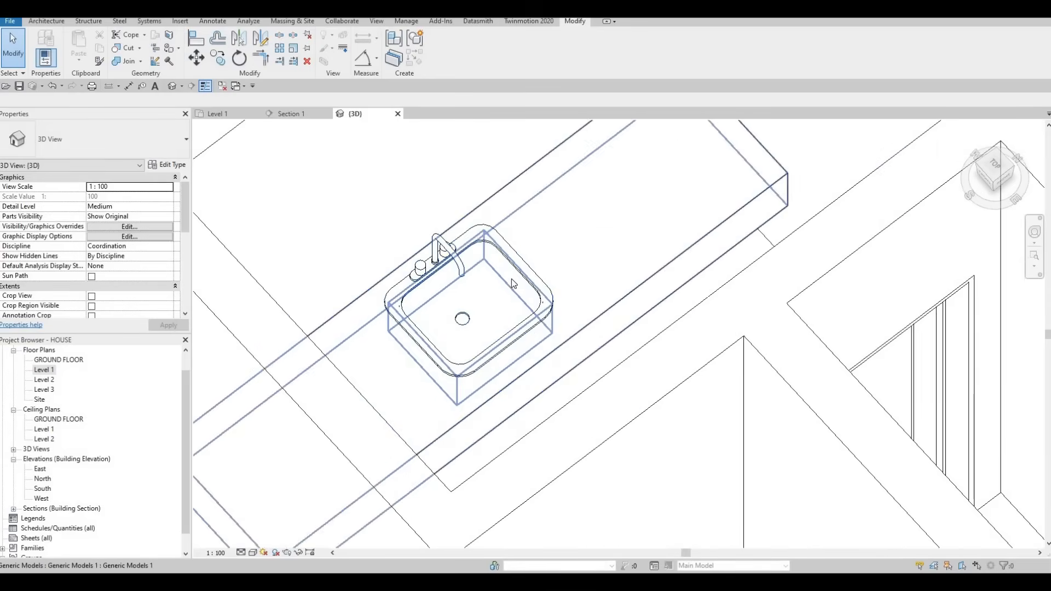
{"action": "left_click", "coordinate": [122, 48]}
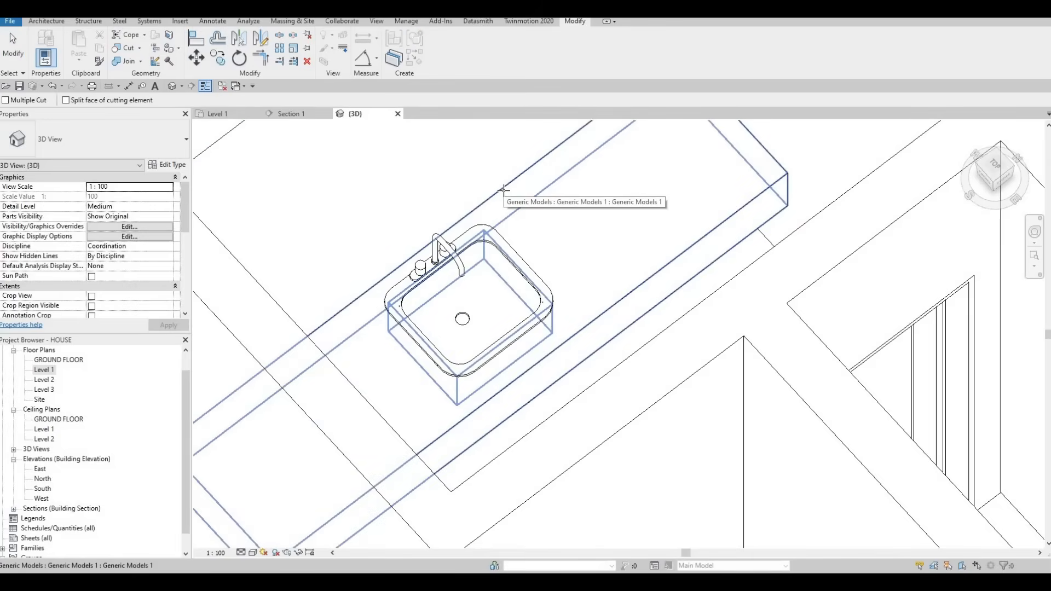
{"action": "left_click", "coordinate": [486, 254]}
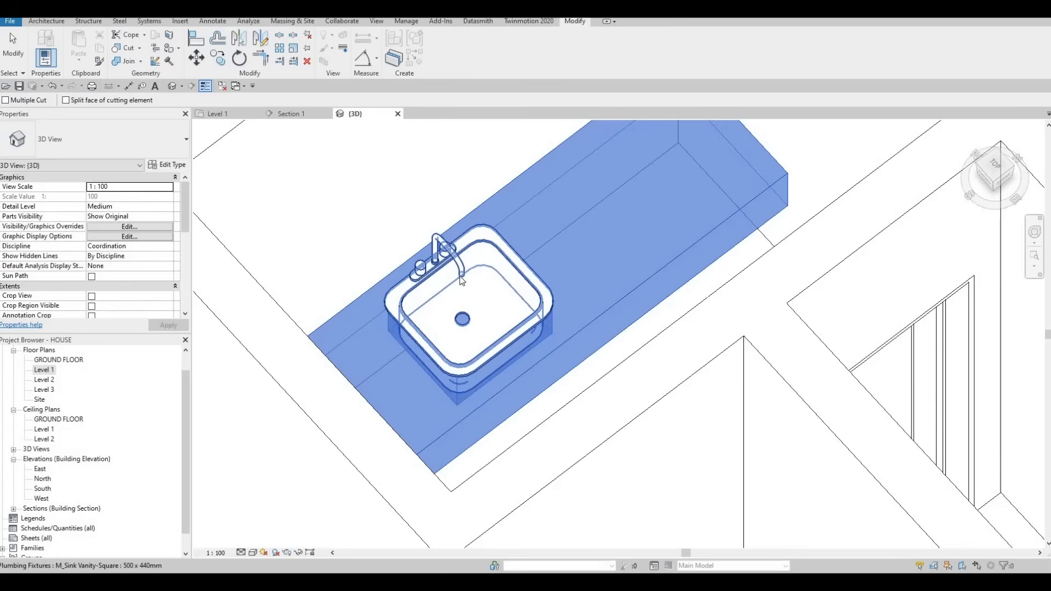
{"action": "key", "text": "Escape"}
{"action": "key", "text": "Escape"}
Examine from several 3D angles how the vanity sink sits in the counter between the washroom walls
{"action": "scroll", "coordinate": [487, 279], "scroll_direction": "down", "scroll_amount": 1}
{"action": "middle_click_drag", "start_coordinate": [487, 278], "coordinate": [528, 277]}
{"action": "key", "text": "Escape"}
{"action": "scroll", "coordinate": [502, 275], "scroll_direction": "down", "scroll_amount": 5}
{"action": "scroll", "coordinate": [679, 369], "scroll_direction": "down", "scroll_amount": 2}
{"action": "middle_click_drag", "start_coordinate": [679, 369], "coordinate": [542, 359]}
{"action": "middle_click_drag", "start_coordinate": [474, 246], "coordinate": [573, 457], "text": "shift"}
{"action": "key", "text": "Escape"}
{"action": "scroll", "coordinate": [573, 458], "scroll_direction": "up", "scroll_amount": 2}
{"action": "middle_click_drag", "start_coordinate": [469, 277], "coordinate": [480, 341], "text": "shift"}
{"action": "middle_click_drag", "start_coordinate": [385, 257], "coordinate": [471, 400]}
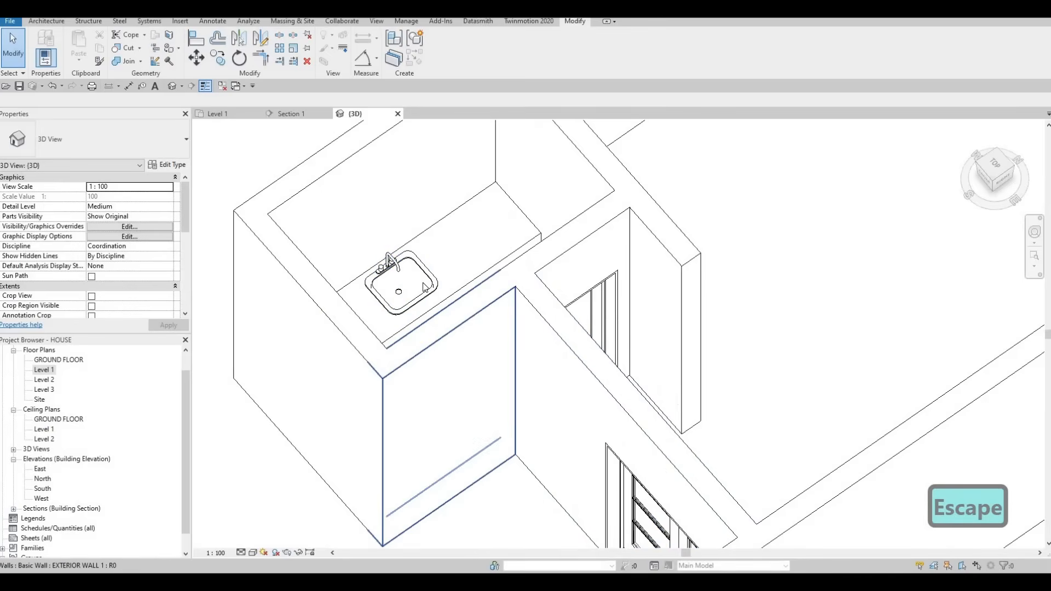
{"action": "left_click", "coordinate": [401, 293]}
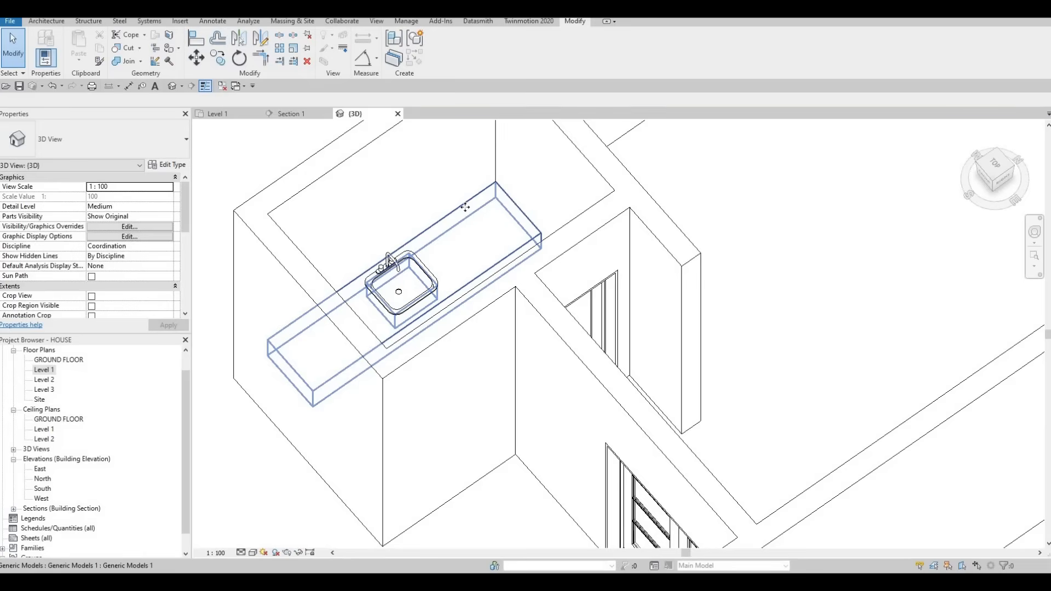
{"action": "left_click", "coordinate": [465, 207]}
{"action": "key", "text": "Escape"}
{"action": "key", "text": "Escape"}
{"action": "key", "text": "Escape"}
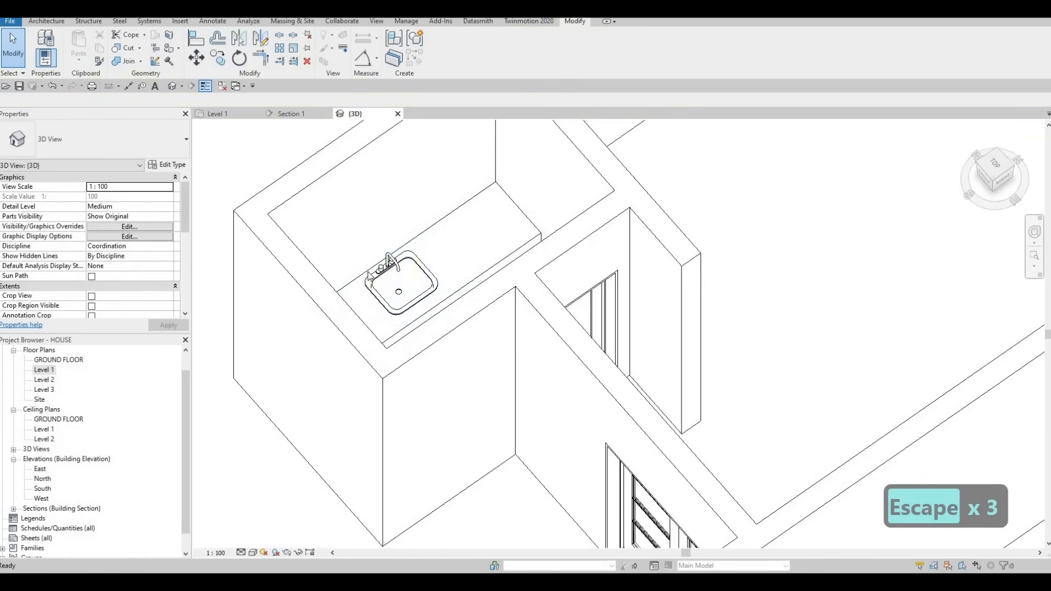
Return to the Level 1 floor plan and look over the counter sink, the washrooms and the room layout
{"action": "scroll", "coordinate": [394, 273], "scroll_direction": "down", "scroll_amount": 4}
{"action": "middle_click_drag", "start_coordinate": [195, 378], "coordinate": [51, 372], "text": "shift"}
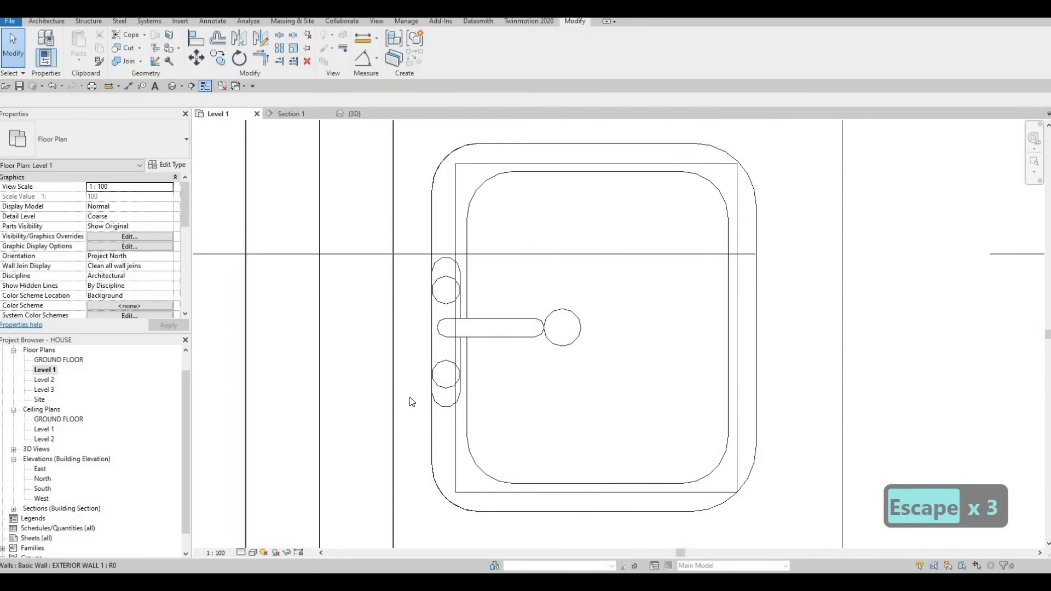
{"action": "scroll", "coordinate": [410, 399], "scroll_direction": "down", "scroll_amount": 10}
{"action": "key", "text": "Escape"}
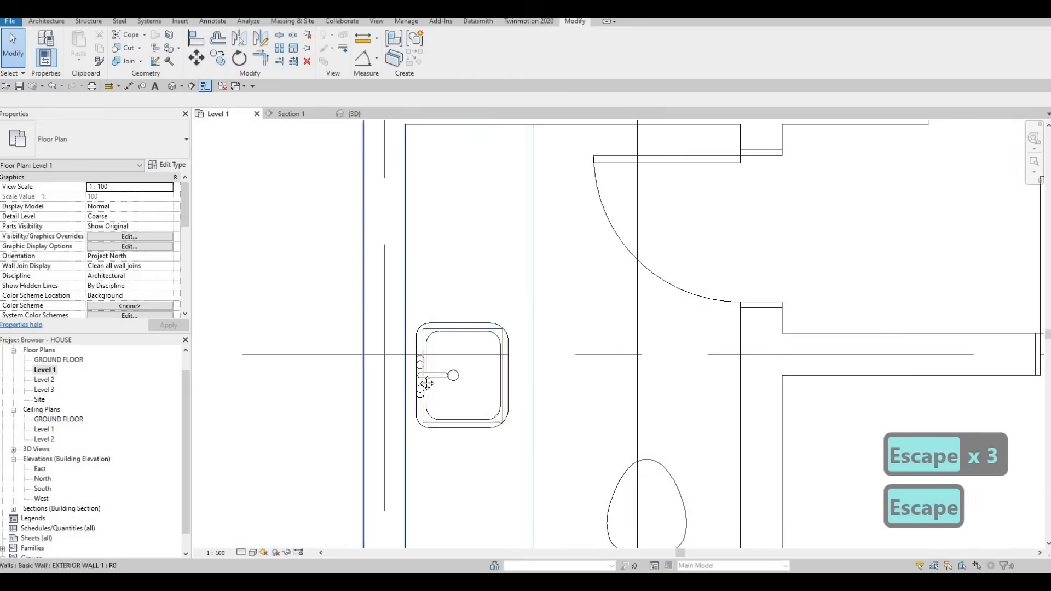
{"action": "middle_click_drag", "start_coordinate": [424, 381], "coordinate": [424, 452]}
{"action": "scroll", "coordinate": [422, 451], "scroll_direction": "down", "scroll_amount": 5}
{"action": "middle_click_drag", "start_coordinate": [421, 245], "coordinate": [431, 361]}
{"action": "scroll", "coordinate": [421, 260], "scroll_direction": "up", "scroll_amount": 6}
{"action": "middle_click_drag", "start_coordinate": [710, 315], "coordinate": [544, 286]}
{"action": "scroll", "coordinate": [543, 287], "scroll_direction": "down", "scroll_amount": 2}
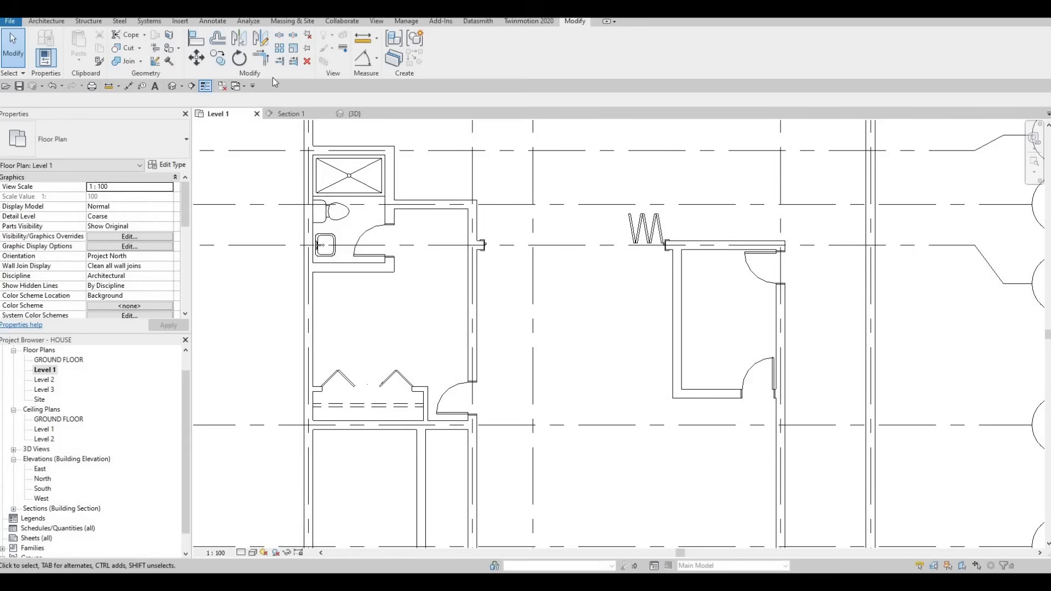
Compare the sink family previews in the Sinks folder and load the M_Sink Kitchen-Single family
{"action": "left_click", "coordinate": [180, 21]}
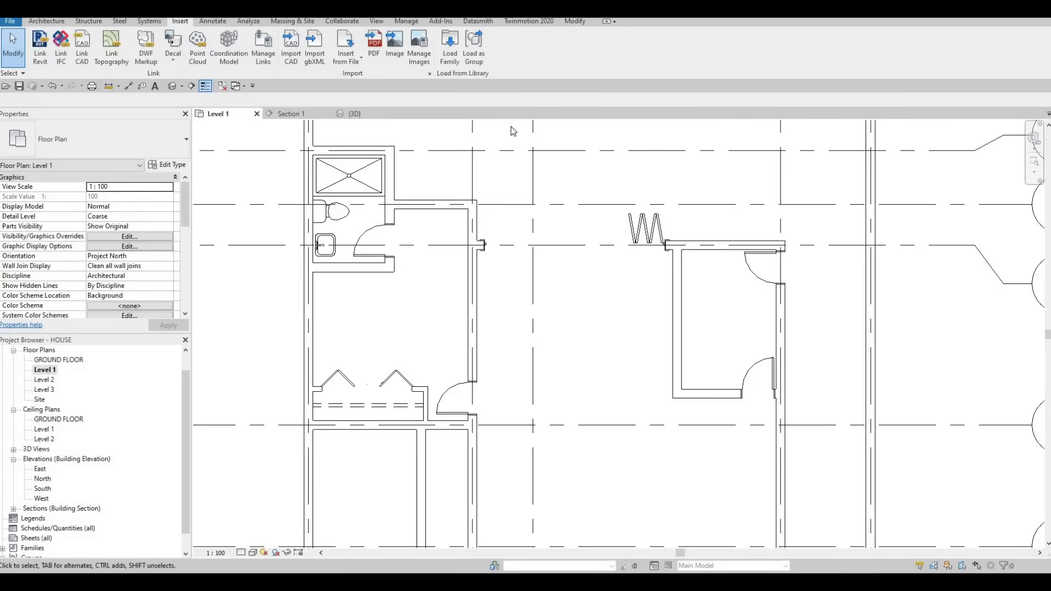
{"action": "left_click", "coordinate": [449, 45]}
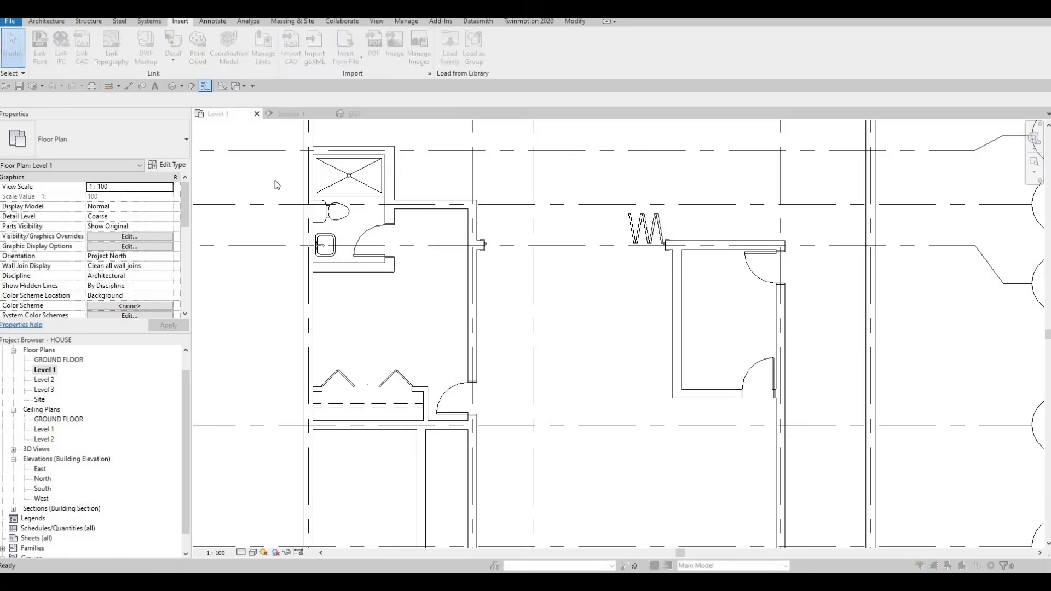
{"action": "left_click", "coordinate": [272, 153]}
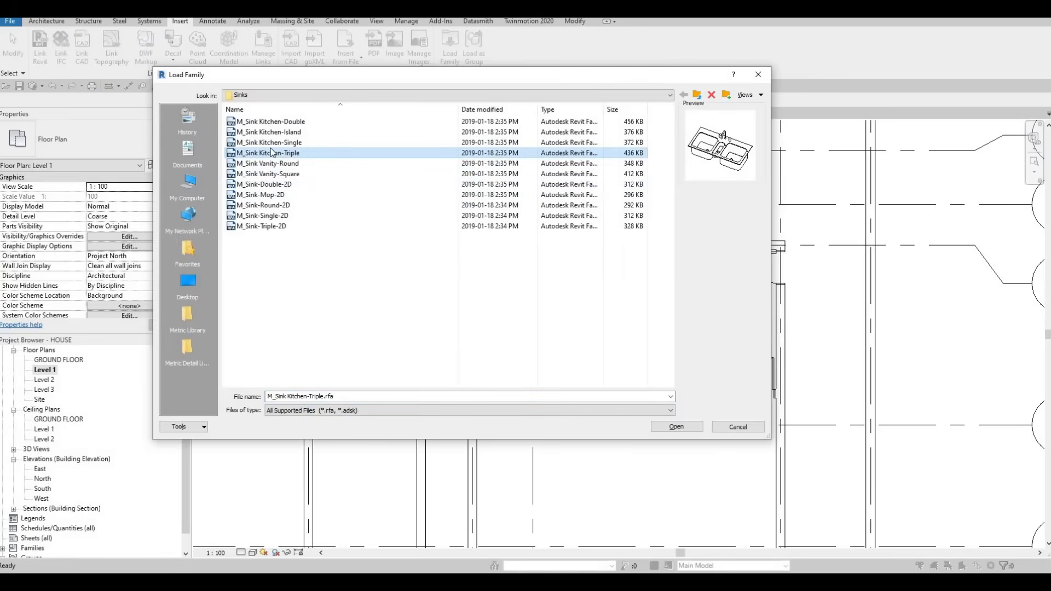
{"action": "key", "text": "Down"}
{"action": "key", "text": "Down"}
{"action": "key", "text": "Down"}
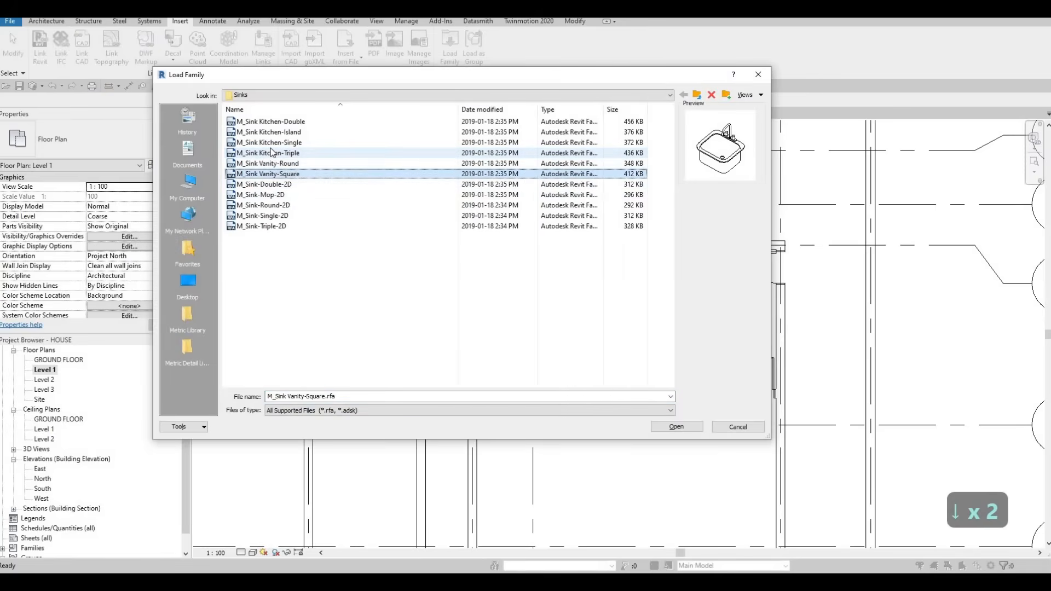
{"action": "key", "text": "Down"}
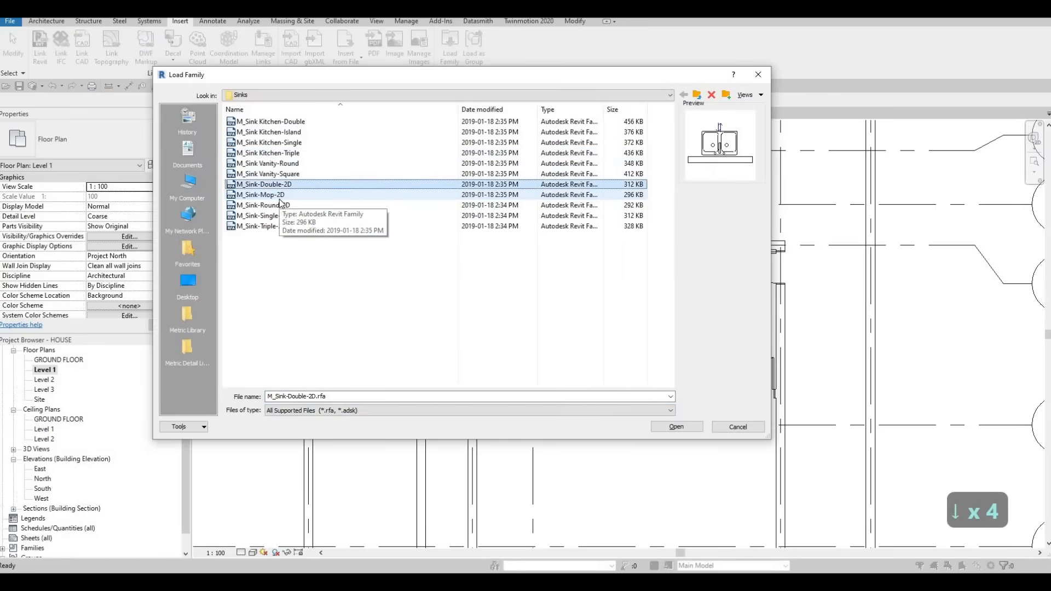
{"action": "key", "text": "Down"}
{"action": "key", "text": "Down"}
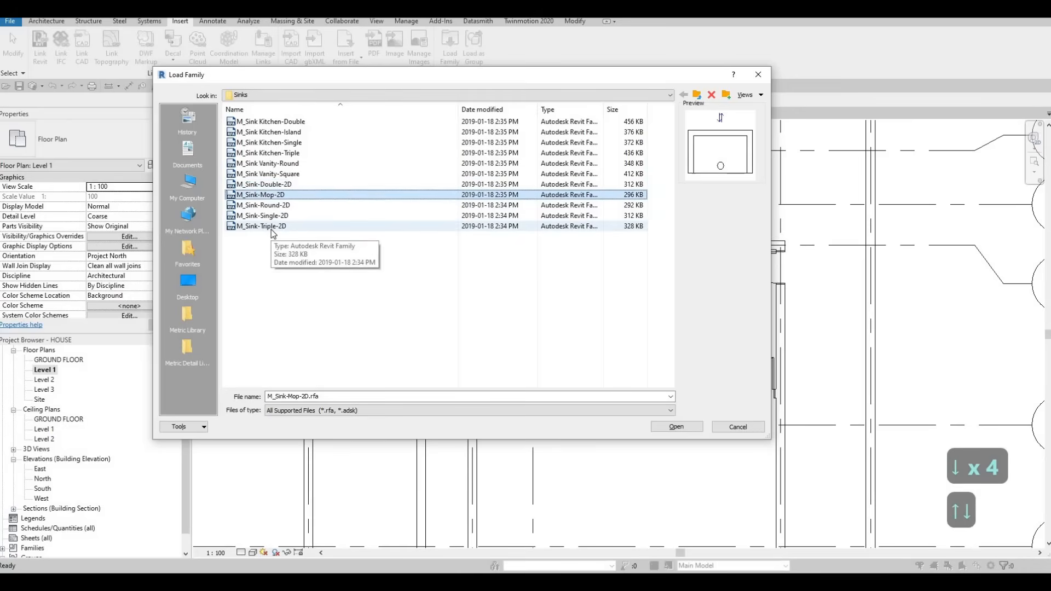
{"action": "key", "text": "Down"}
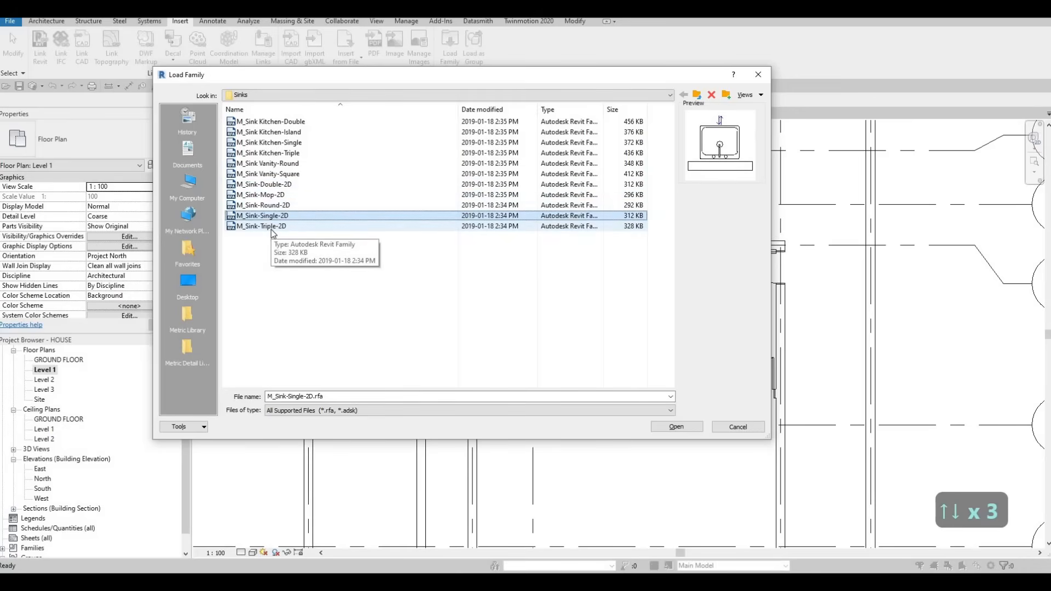
{"action": "key", "text": "Up"}
{"action": "key", "text": "Up"}
{"action": "key", "text": "Up"}
{"action": "key", "text": "Up"}
{"action": "key", "text": "Up"}
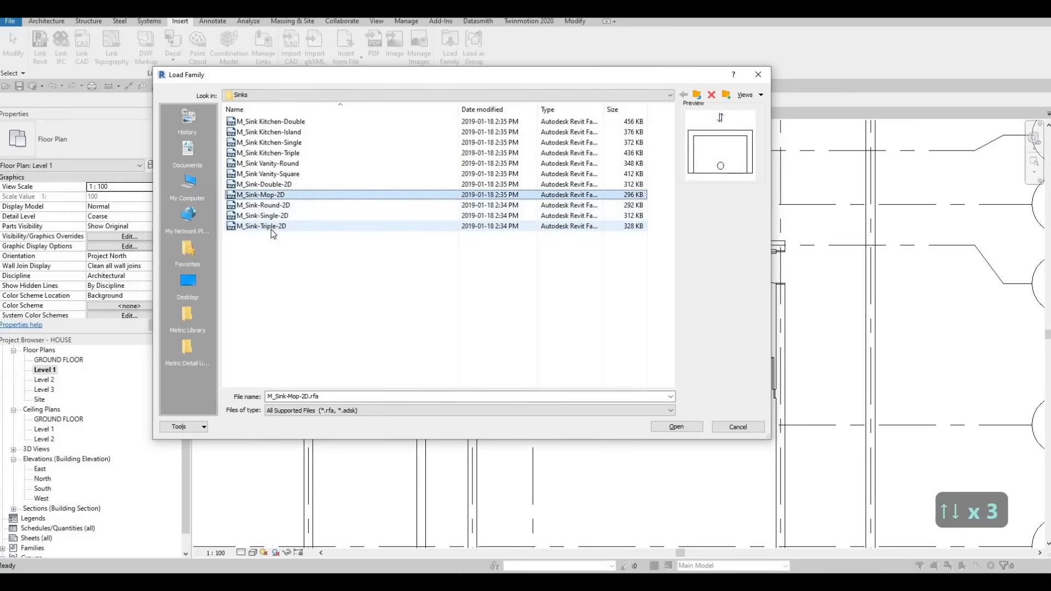
{"action": "key", "text": "Up"}
{"action": "key", "text": "Up"}
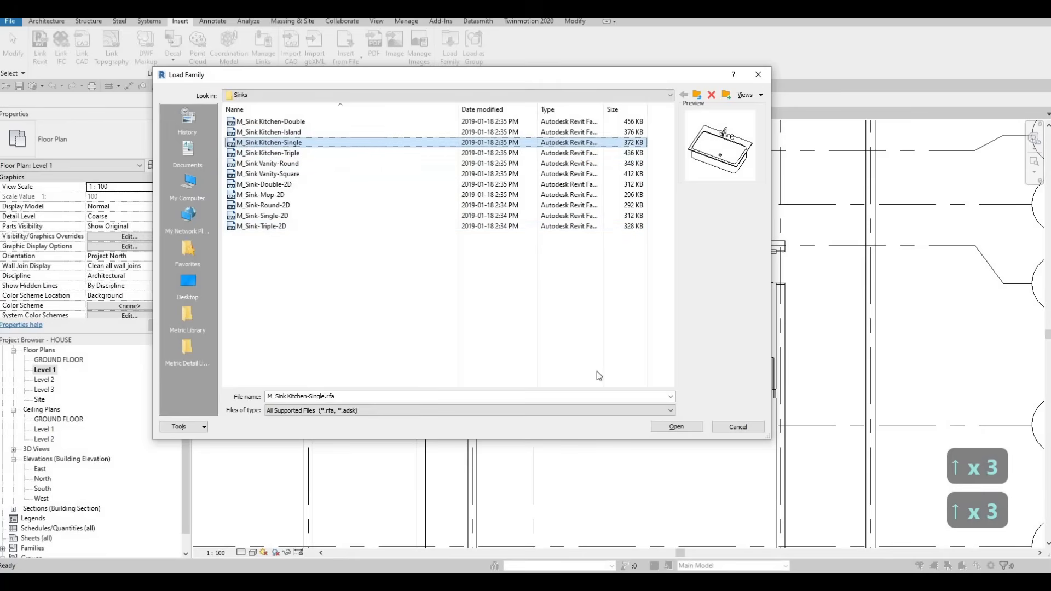
{"action": "left_click", "coordinate": [677, 427]}
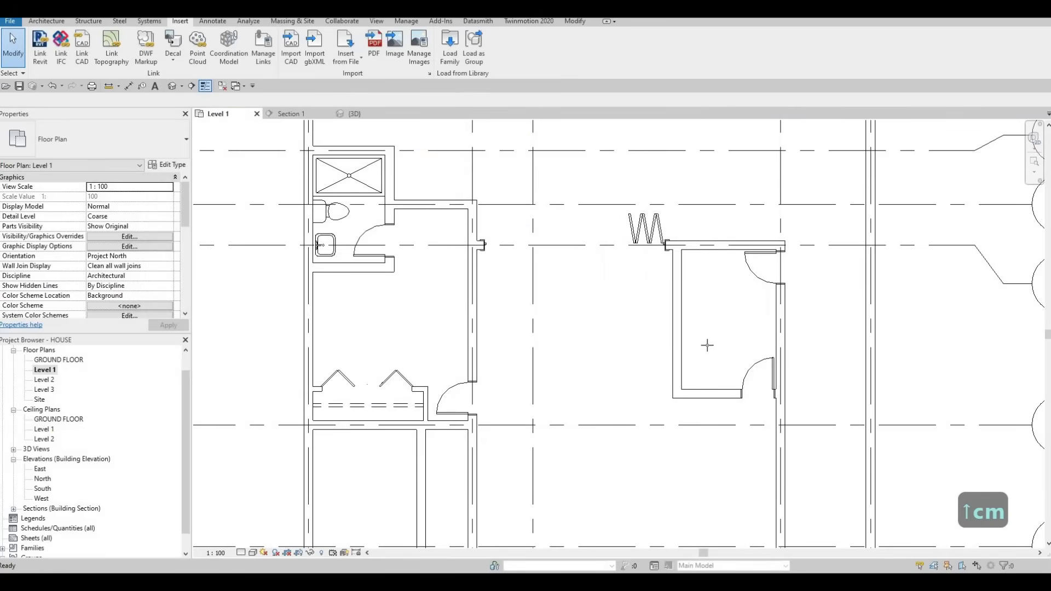
Place the 760 x 535mm M_Sink Kitchen-Single in the small room by grid 4, against its west wall, about 2200 mm from the grid D wall
{"action": "scroll", "coordinate": [696, 318], "scroll_direction": "up", "scroll_amount": 2}
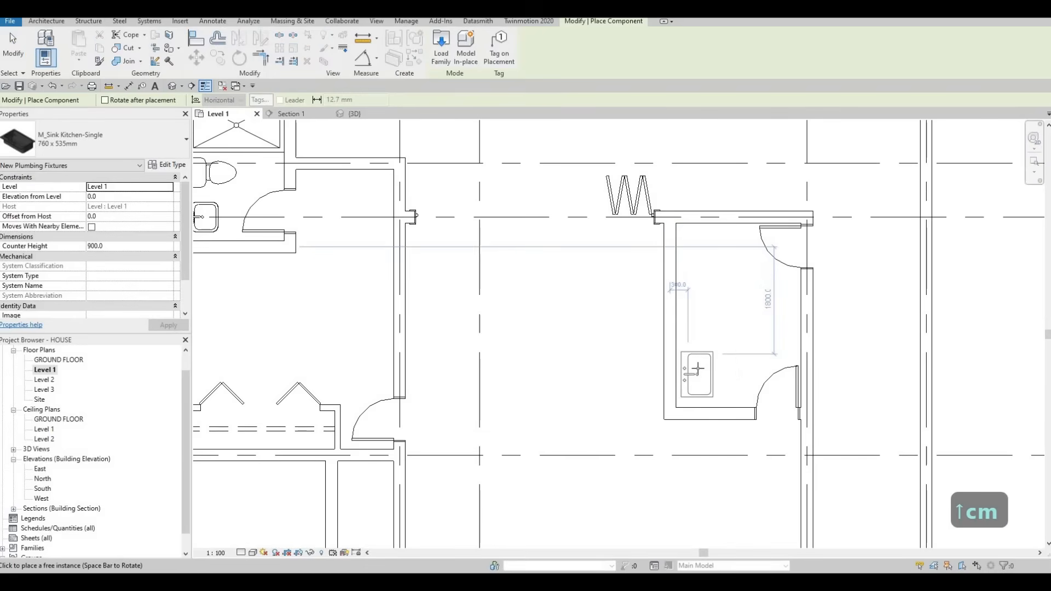
{"action": "left_click", "coordinate": [699, 364]}
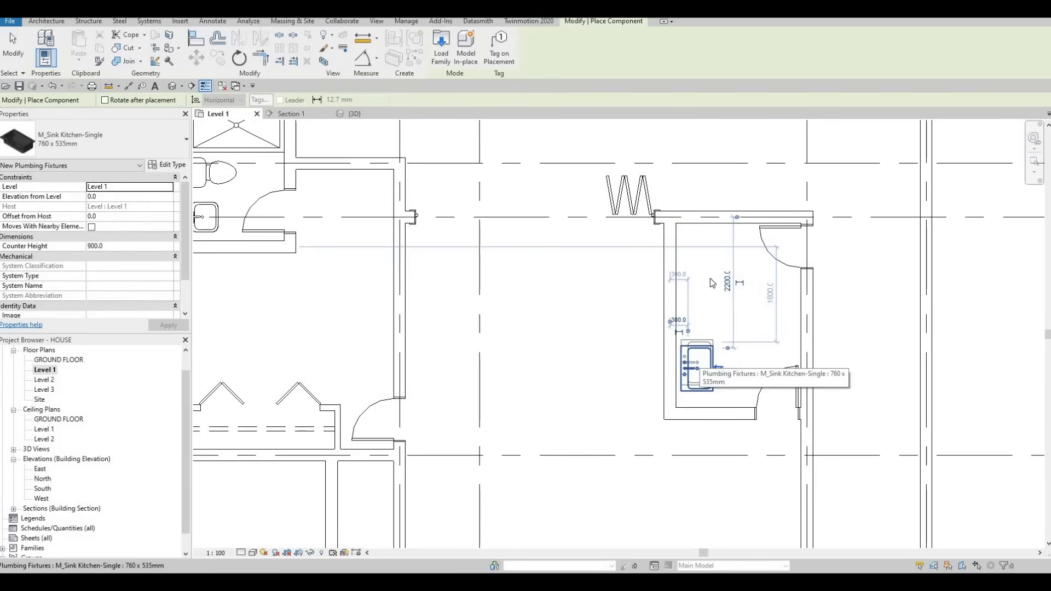
{"action": "key", "text": "Escape"}
{"action": "key", "text": "Escape"}
{"action": "key", "text": "Escape"}
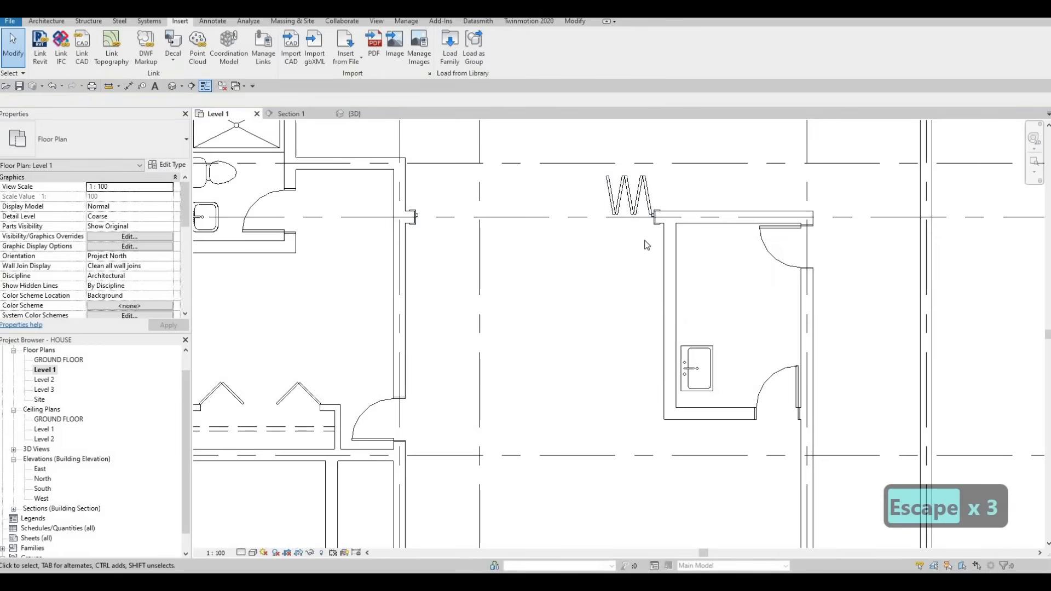
Examine the vanity sink in the washroom at grid D and the existing counter in the washroom at grid H
{"action": "scroll", "coordinate": [681, 264], "scroll_direction": "down", "scroll_amount": 3}
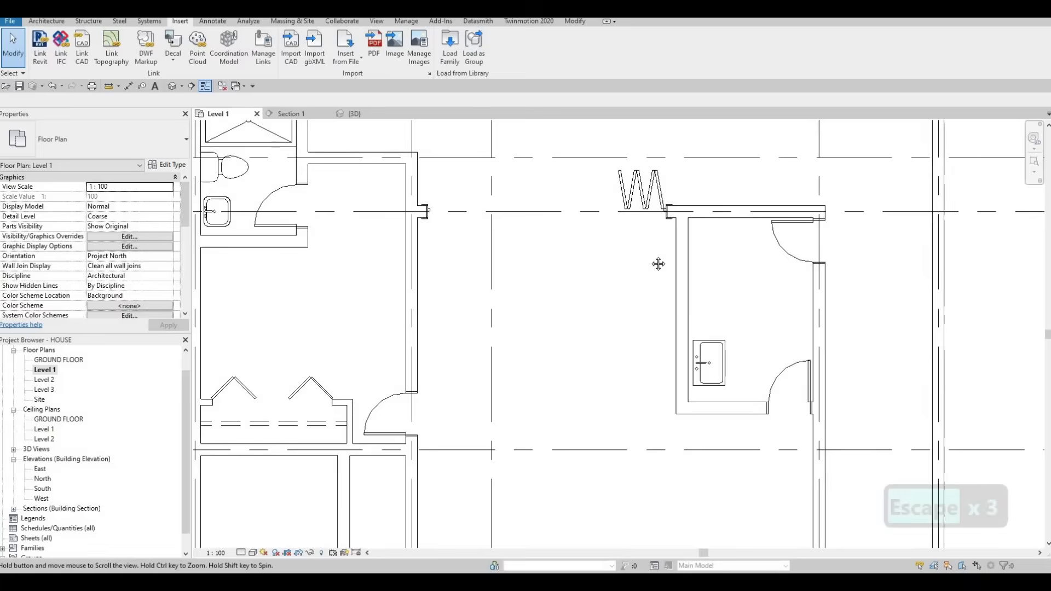
{"action": "middle_click_drag", "start_coordinate": [588, 233], "coordinate": [589, 252]}
{"action": "middle_click_drag", "start_coordinate": [537, 313], "coordinate": [588, 296]}
{"action": "key", "text": "Escape"}
{"action": "middle_click_drag", "start_coordinate": [491, 244], "coordinate": [518, 272]}
{"action": "scroll", "coordinate": [510, 249], "scroll_direction": "up", "scroll_amount": 3}
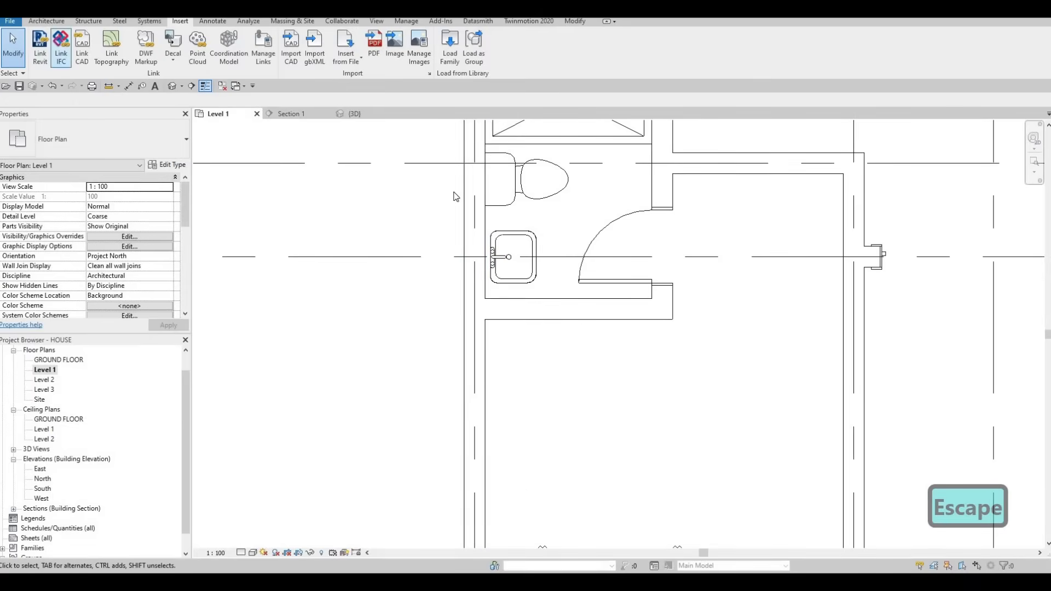
{"action": "scroll", "coordinate": [480, 327], "scroll_direction": "down", "scroll_amount": 5}
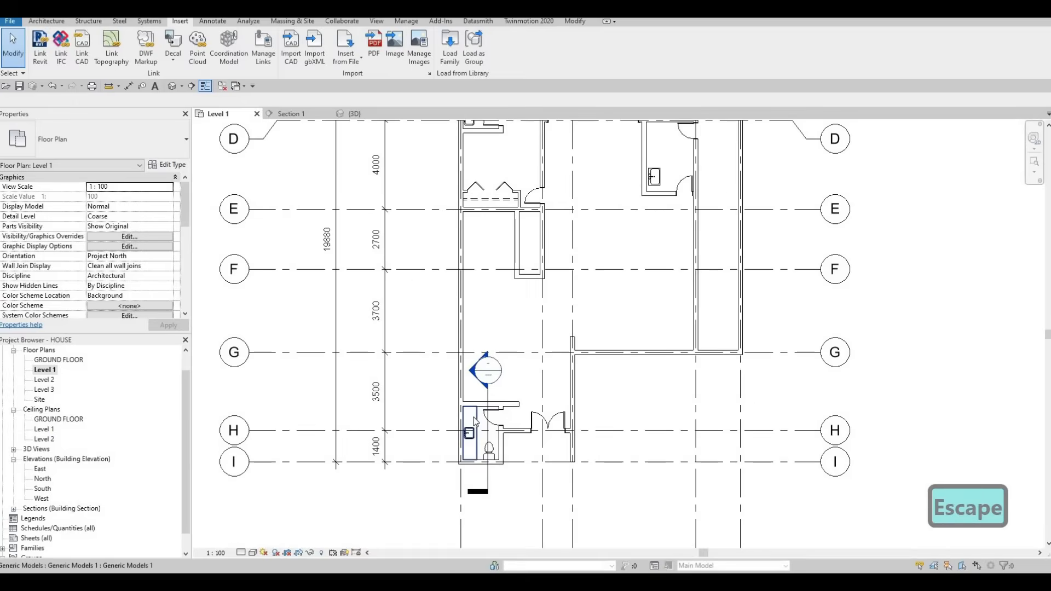
{"action": "left_click", "coordinate": [474, 416]}
{"action": "key", "text": "c"}
{"action": "key", "text": "s"}
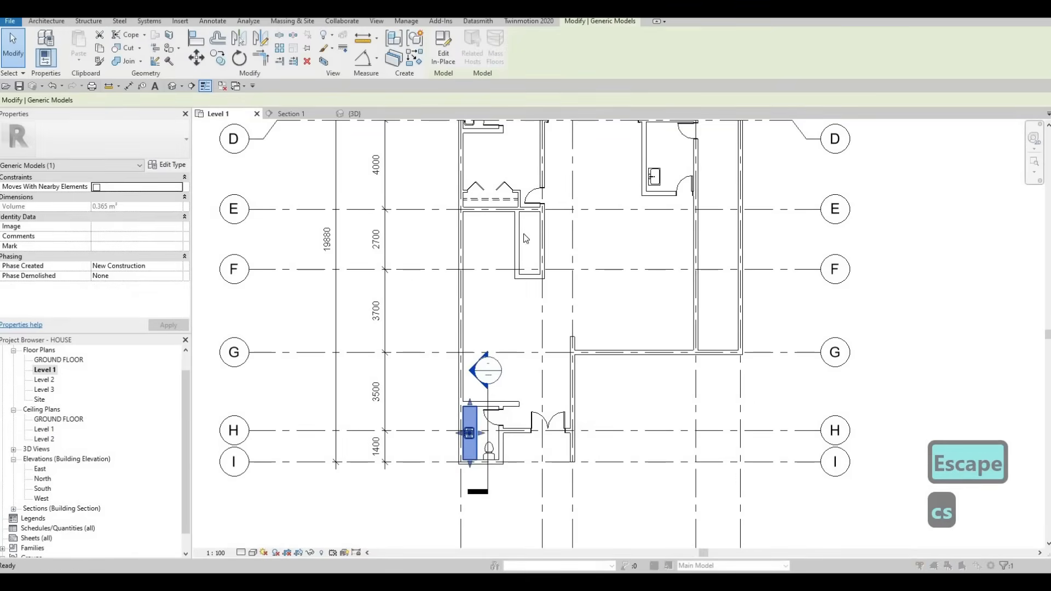
{"action": "key", "text": "Escape"}
{"action": "key", "text": "Escape"}
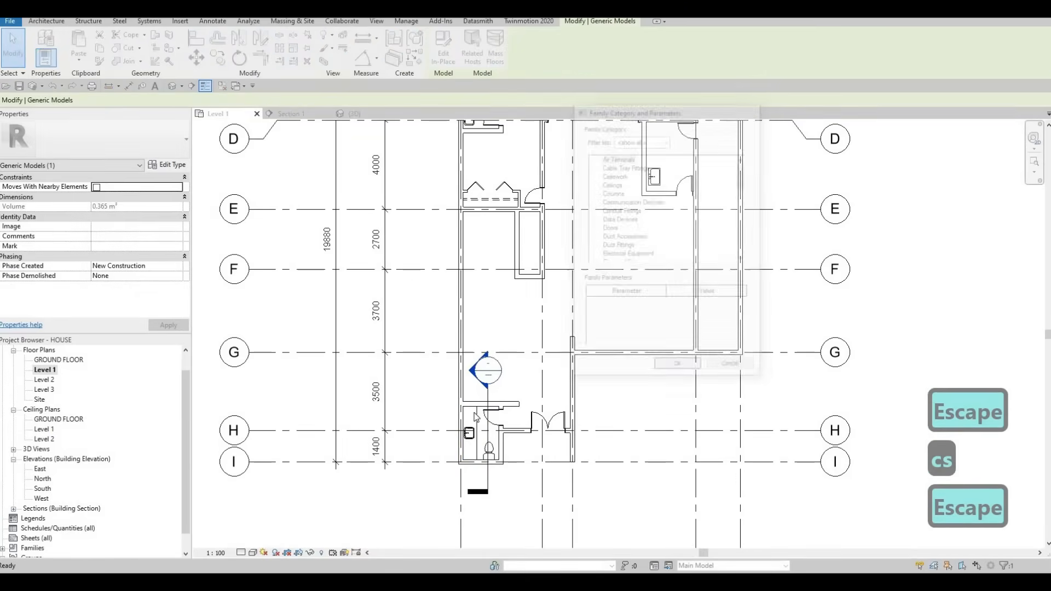
Edit the grid H washroom counter in place and start a new extrusion with the Glulam 24c material
{"action": "left_click", "coordinate": [470, 433]}
{"action": "left_click", "coordinate": [443, 47]}
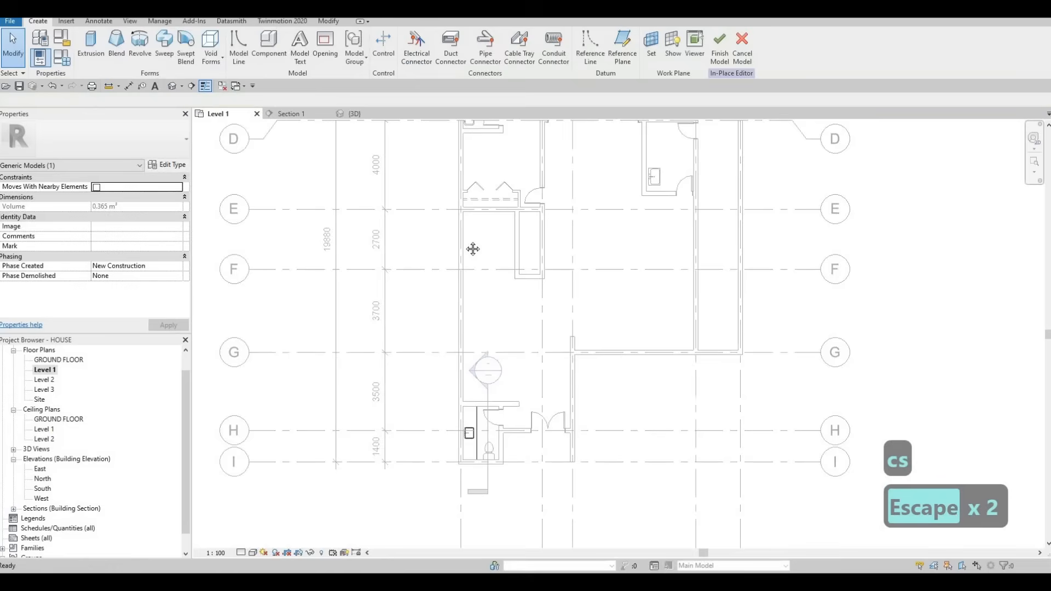
{"action": "middle_click_drag", "start_coordinate": [480, 289], "coordinate": [486, 397]}
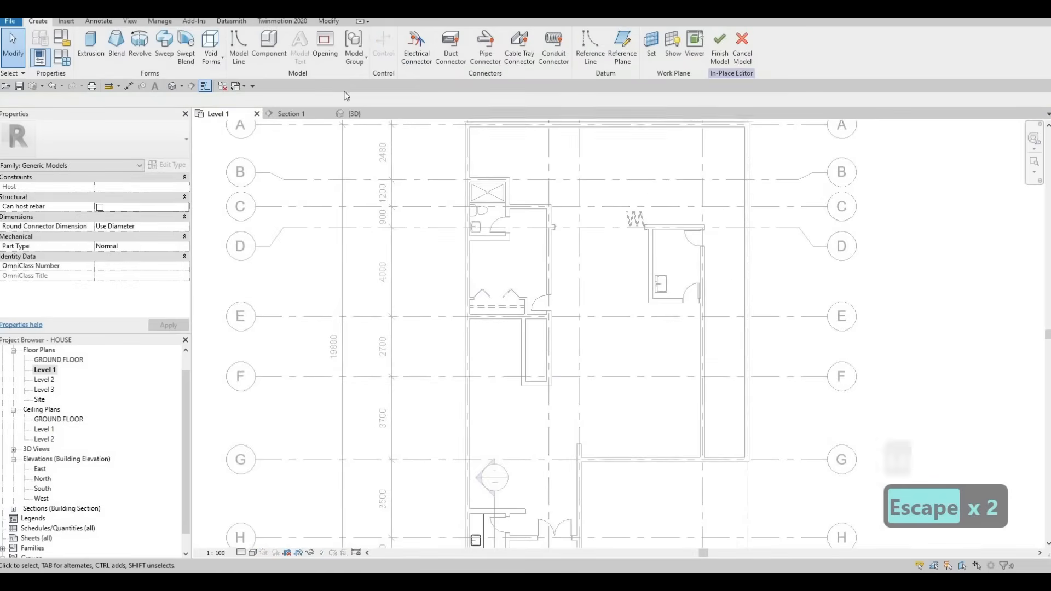
{"action": "left_click", "coordinate": [89, 44]}
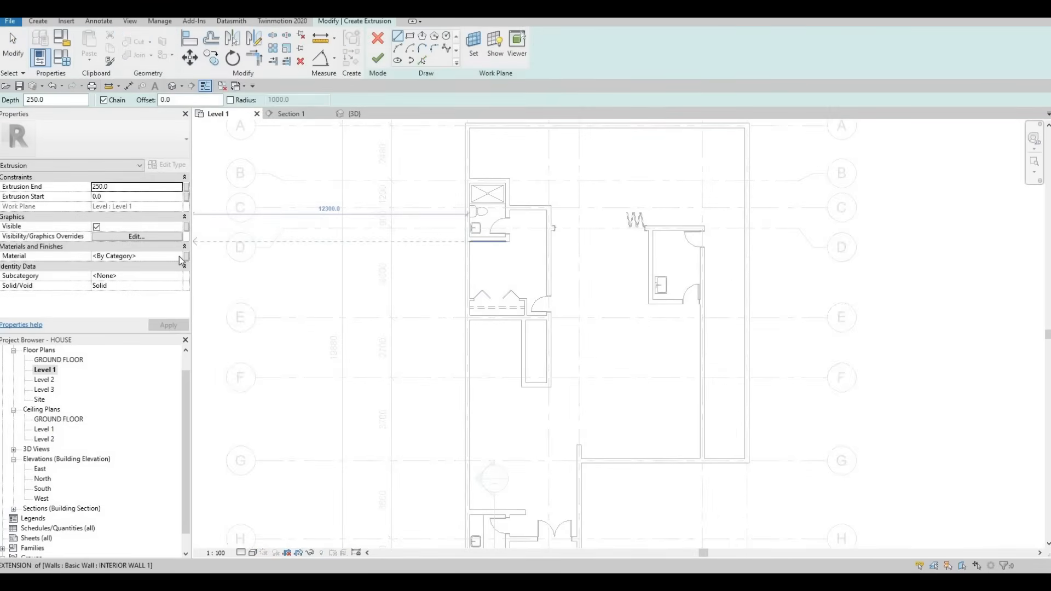
{"action": "left_click", "coordinate": [179, 257]}
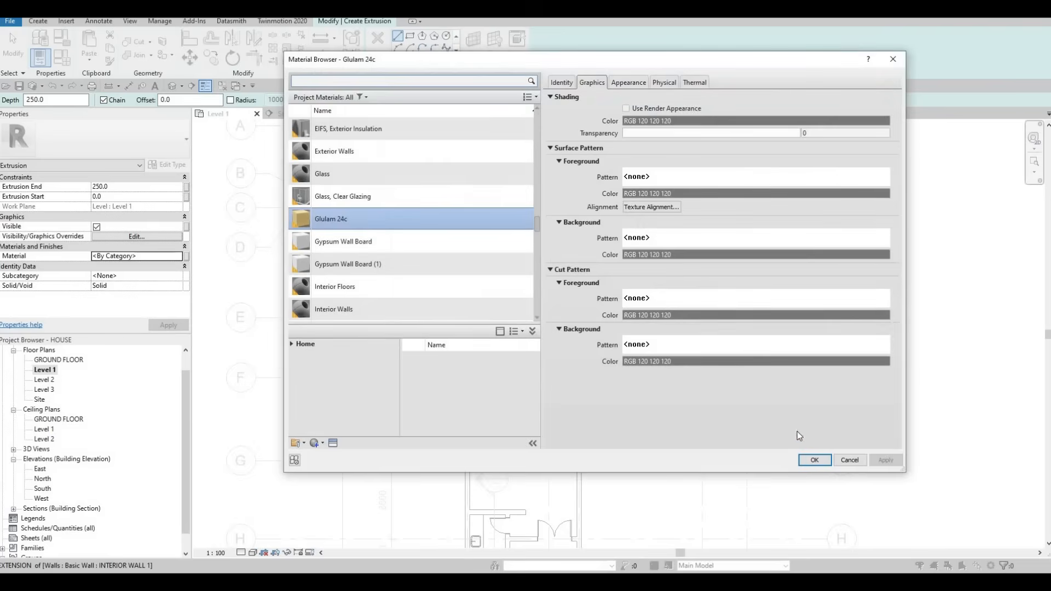
{"action": "left_click", "coordinate": [814, 460]}
Sketch a rectangle about 840 mm long around the grid D washroom sink, extrude it 250 mm, and finish the in-place model
{"action": "left_click", "coordinate": [411, 38]}
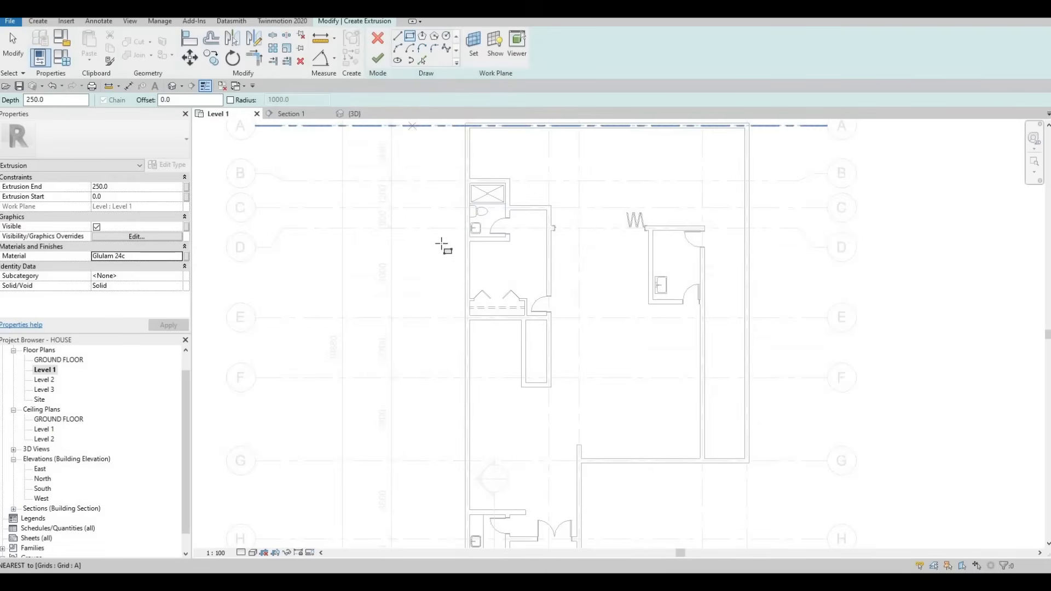
{"action": "scroll", "coordinate": [501, 304], "scroll_direction": "up", "scroll_amount": 5}
{"action": "left_click", "coordinate": [504, 344]}
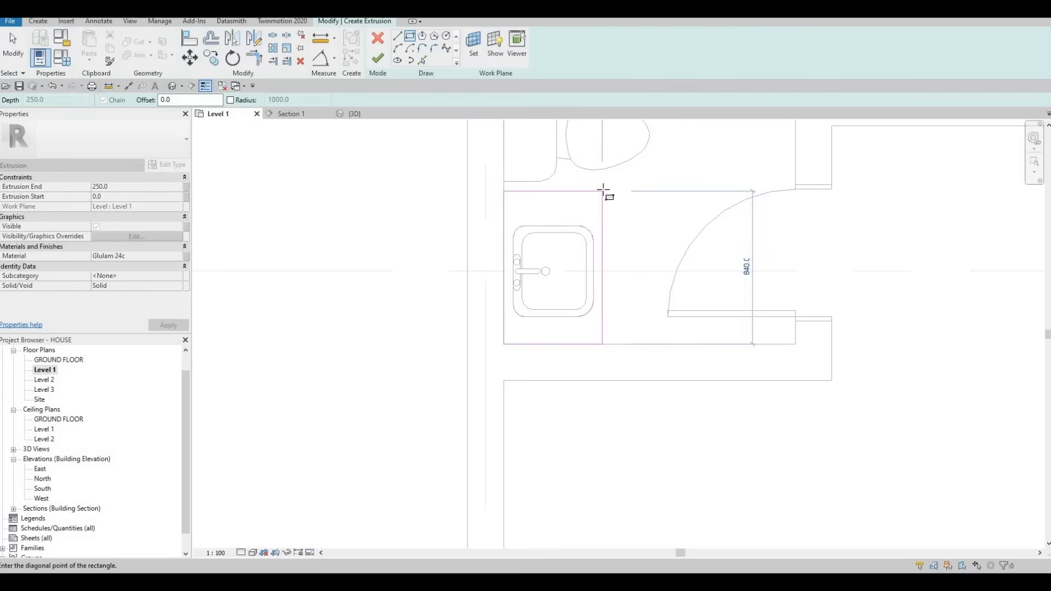
{"action": "left_click", "coordinate": [603, 190]}
{"action": "key", "text": "Escape"}
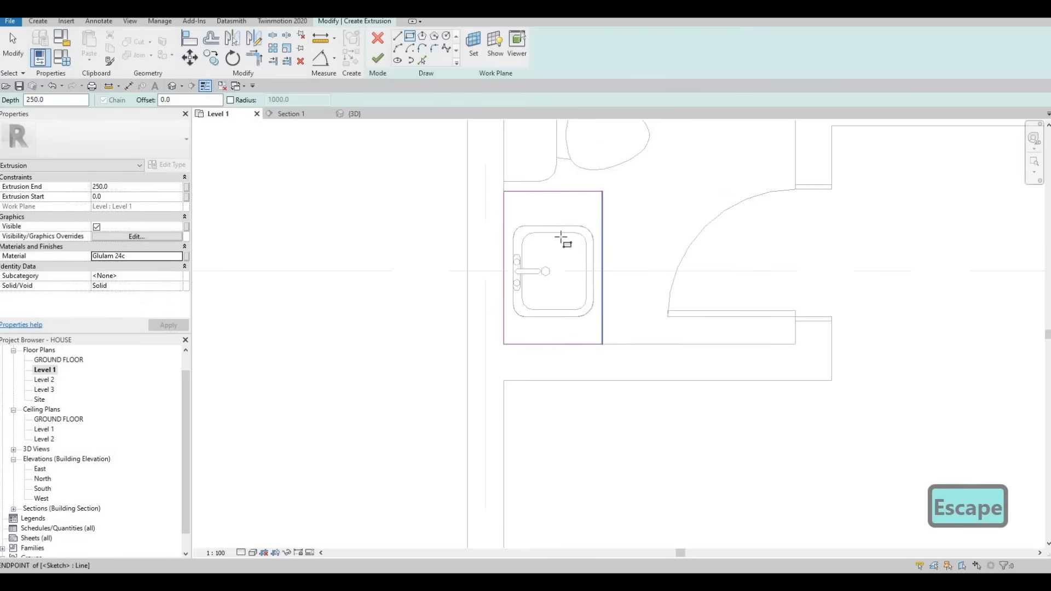
{"action": "left_click", "coordinate": [378, 58]}
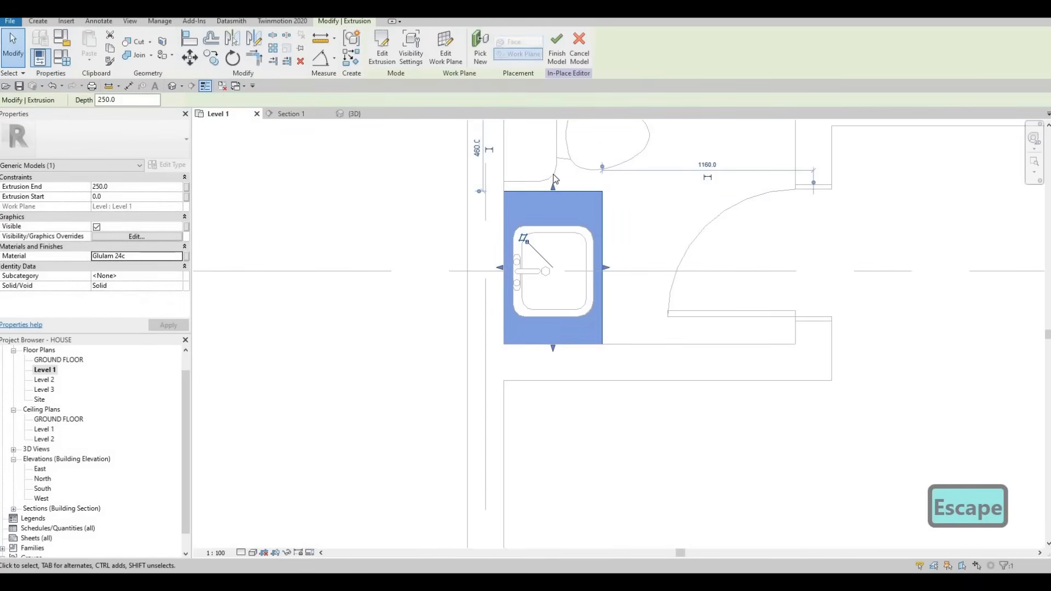
{"action": "key", "text": "Escape"}
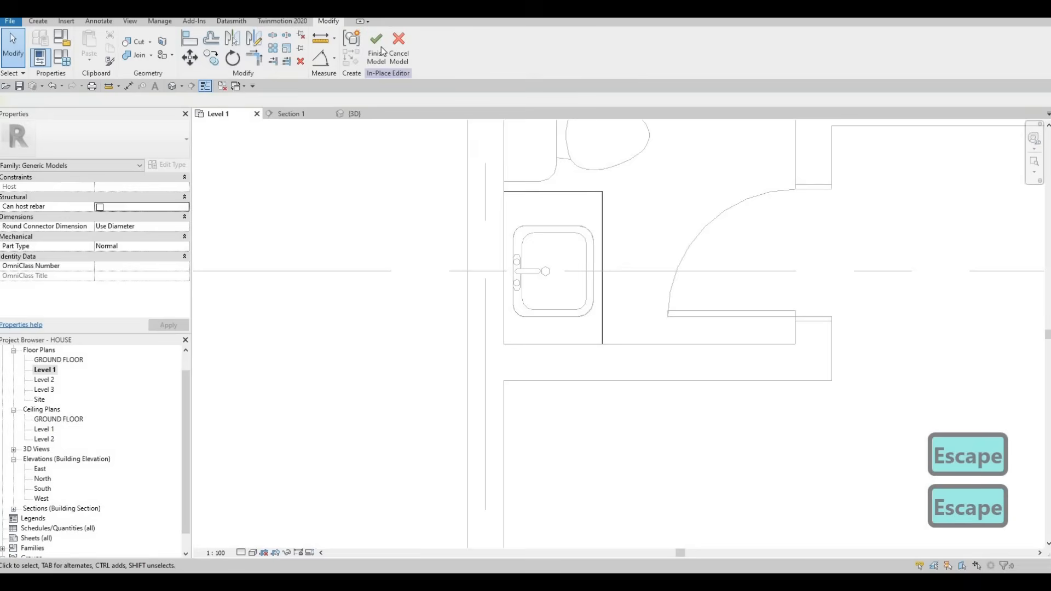
{"action": "key", "text": "Escape"}
Nudge the square vanity sink slightly north on the new counter in the grid D washroom
{"action": "left_click", "coordinate": [539, 235]}
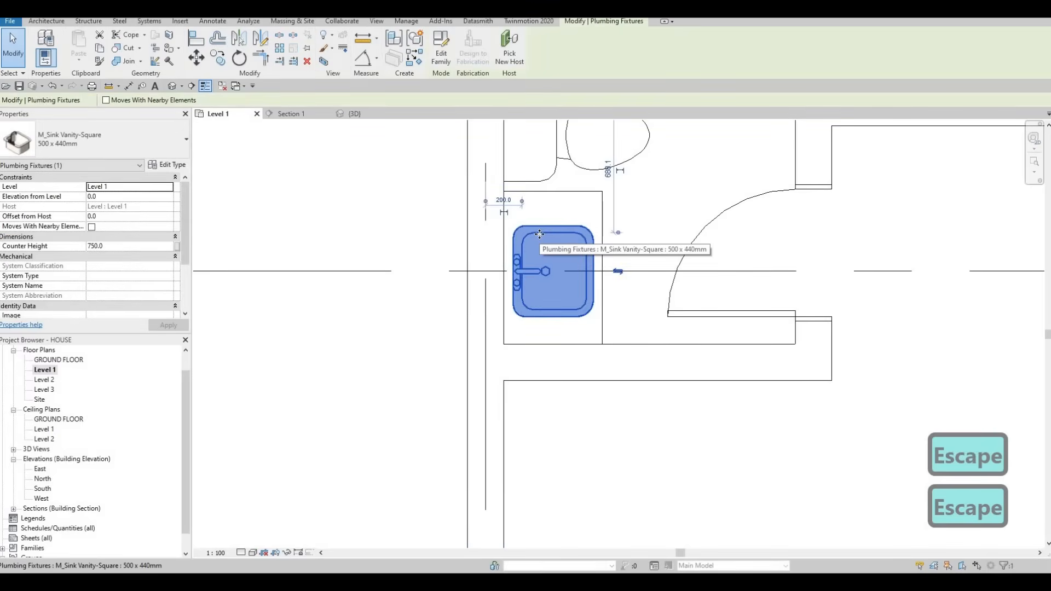
{"action": "key", "text": "Escape"}
{"action": "key", "text": "Escape"}
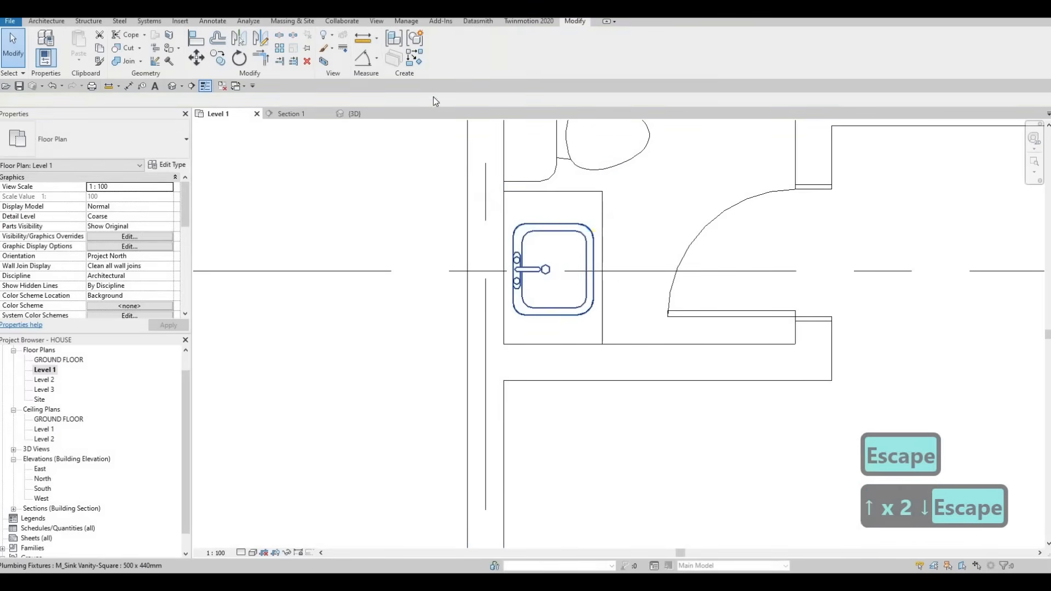
Check the extent of the in-place counter around the vanity sink and look over the Level 1 plan near the section mark
{"action": "left_click", "coordinate": [543, 159]}
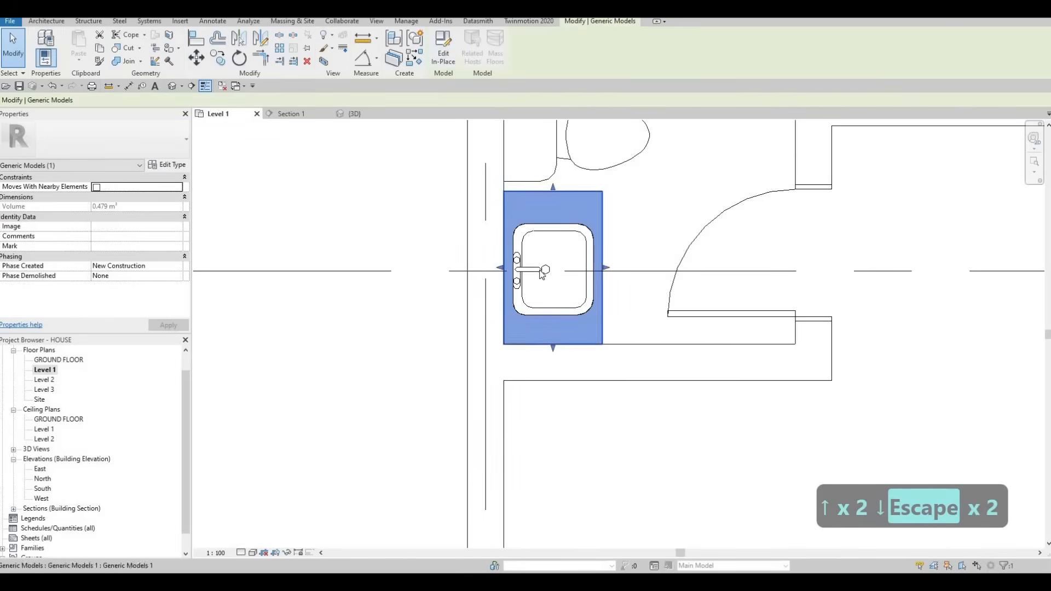
{"action": "scroll", "coordinate": [540, 268], "scroll_direction": "down", "scroll_amount": 6}
{"action": "key", "text": "Escape"}
{"action": "scroll", "coordinate": [555, 441], "scroll_direction": "down", "scroll_amount": 2}
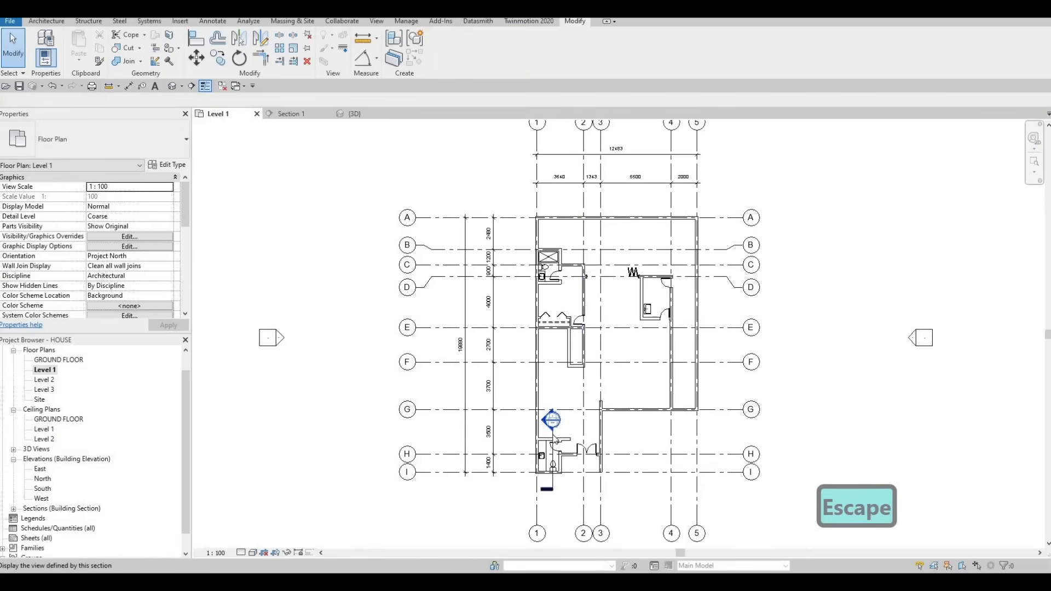
{"action": "key", "text": "Escape"}
{"action": "scroll", "coordinate": [552, 432], "scroll_direction": "up", "scroll_amount": 3}
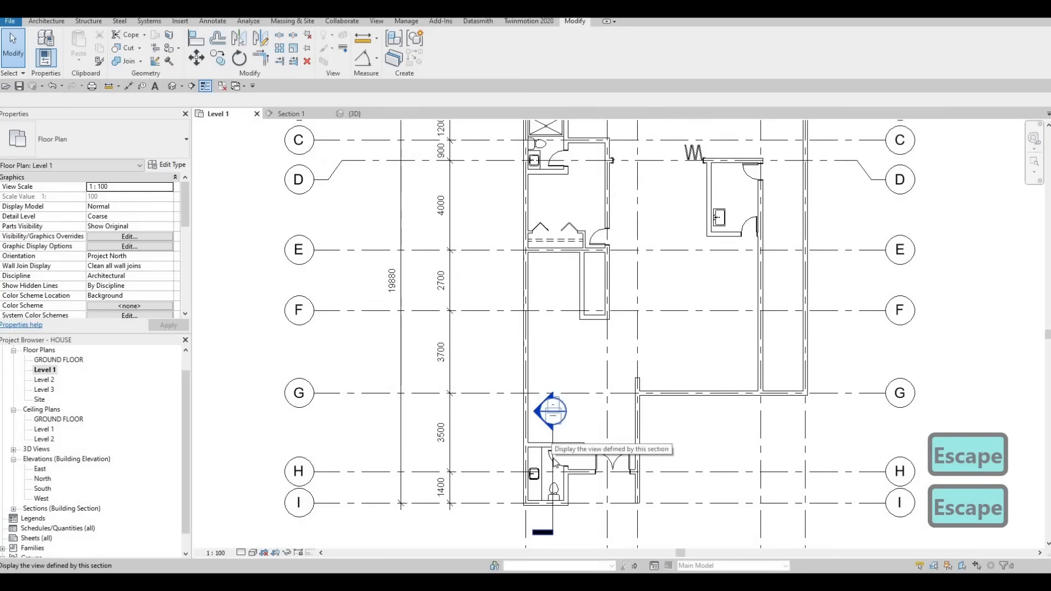
Move the section mark north so its line cuts through the grid D washroom
{"action": "key", "text": "Escape"}
{"action": "left_click", "coordinate": [553, 482]}
{"action": "left_click_drag", "start_coordinate": [553, 482], "coordinate": [553, 171]}
{"action": "middle_click_drag", "start_coordinate": [530, 252], "coordinate": [524, 367]}
{"action": "scroll", "coordinate": [524, 285], "scroll_direction": "up", "scroll_amount": 1}
{"action": "key", "text": "Escape"}
{"action": "scroll", "coordinate": [537, 273], "scroll_direction": "up", "scroll_amount": 6}
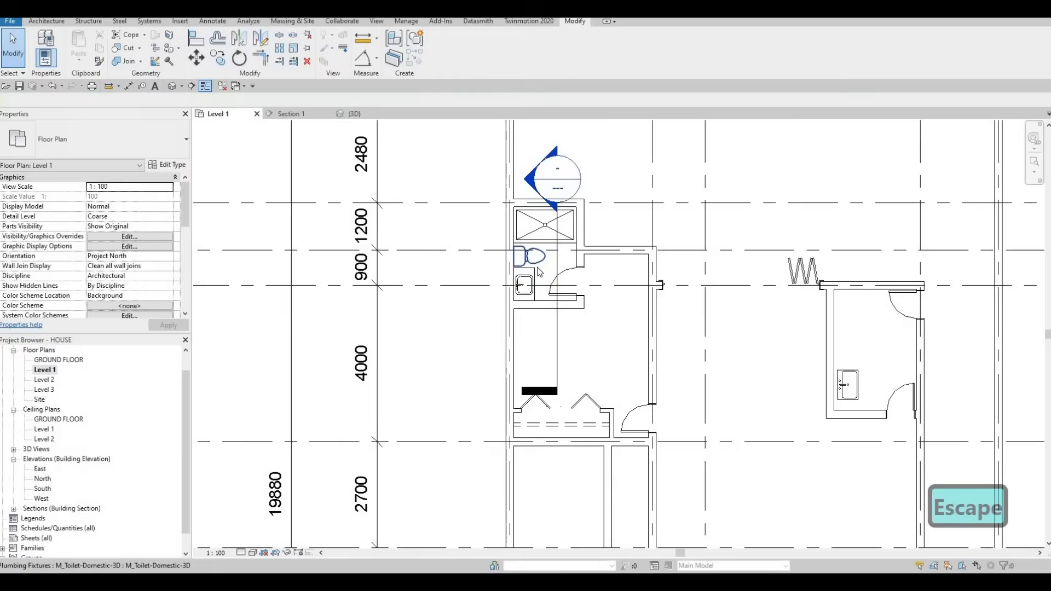
In Section 1, raise the in-place counter's top to the sink rim and its underside to just below the basin
{"action": "left_click", "coordinate": [303, 114]}
{"action": "middle_click_drag", "start_coordinate": [572, 396], "coordinate": [569, 389]}
{"action": "key", "text": "Escape"}
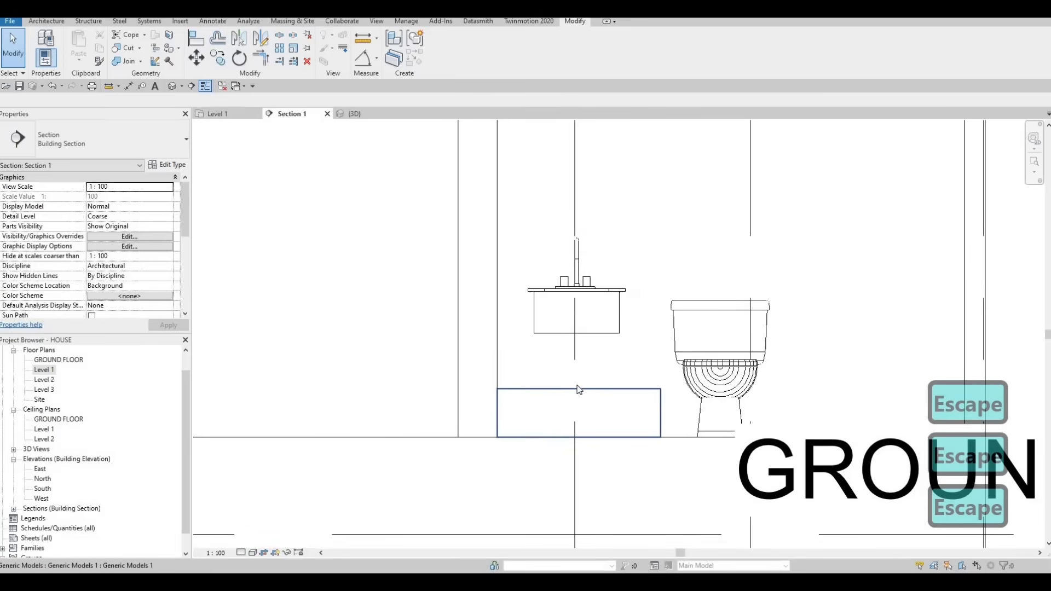
{"action": "left_click", "coordinate": [579, 379]}
{"action": "left_click_drag", "start_coordinate": [592, 297], "coordinate": [591, 292]}
{"action": "left_click_drag", "start_coordinate": [580, 404], "coordinate": [593, 343]}
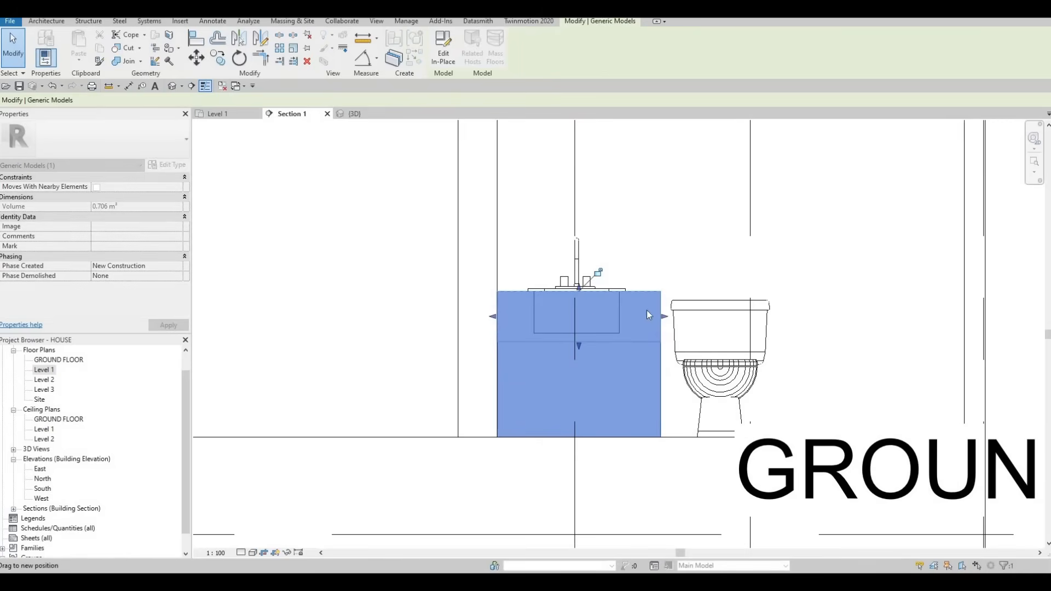
{"action": "key", "text": "Escape"}
{"action": "key", "text": "Escape"}
{"action": "key", "text": "Escape"}
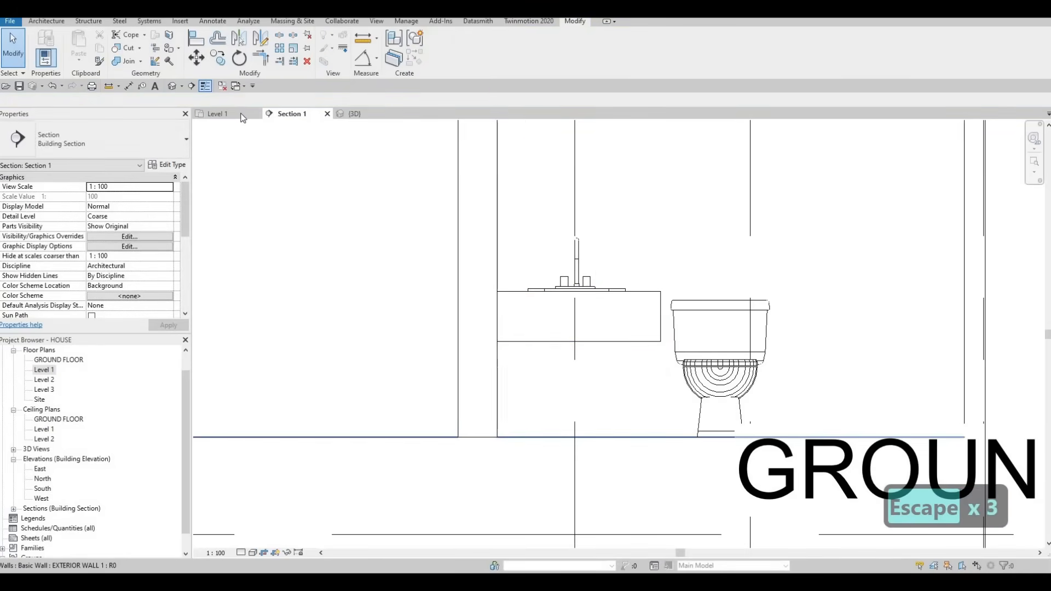
Edit the grid D washroom counter in place from the Level 1 plan and start a void extrusion
{"action": "left_click", "coordinate": [236, 115]}
{"action": "key", "text": "Escape"}
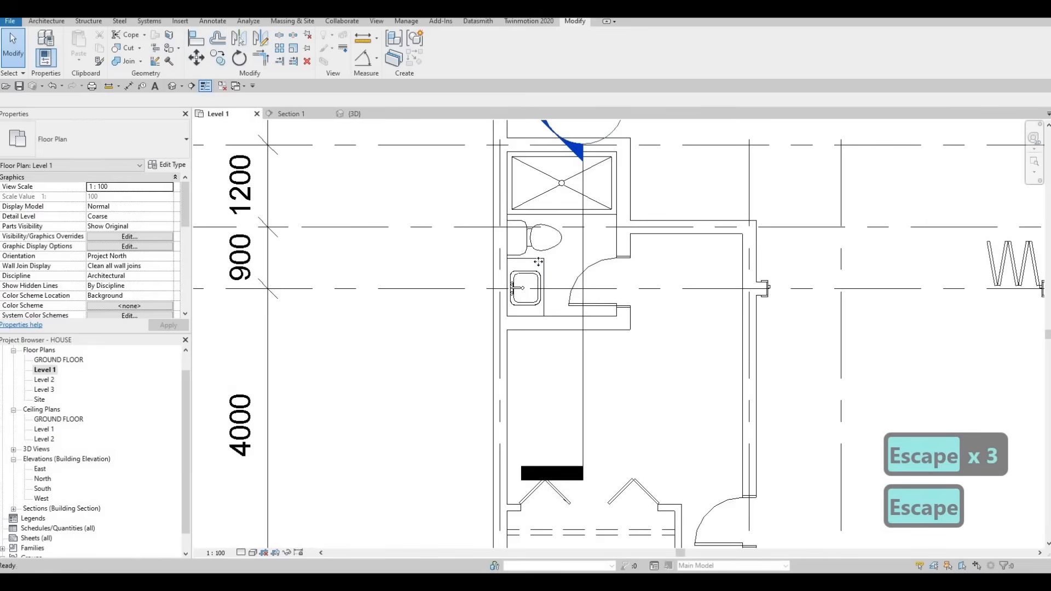
{"action": "left_click", "coordinate": [444, 49]}
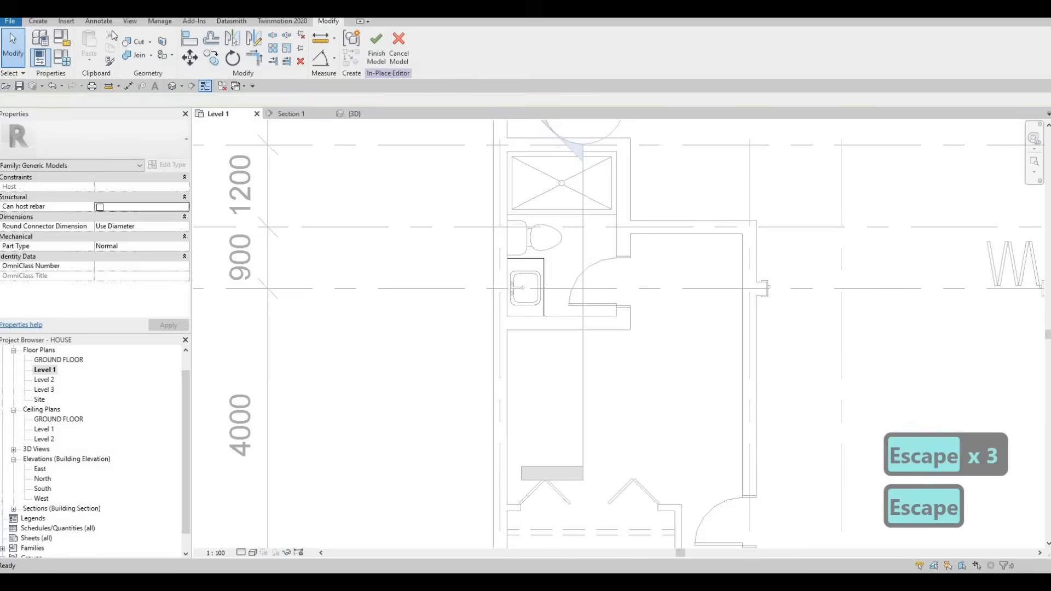
{"action": "key", "text": "Escape"}
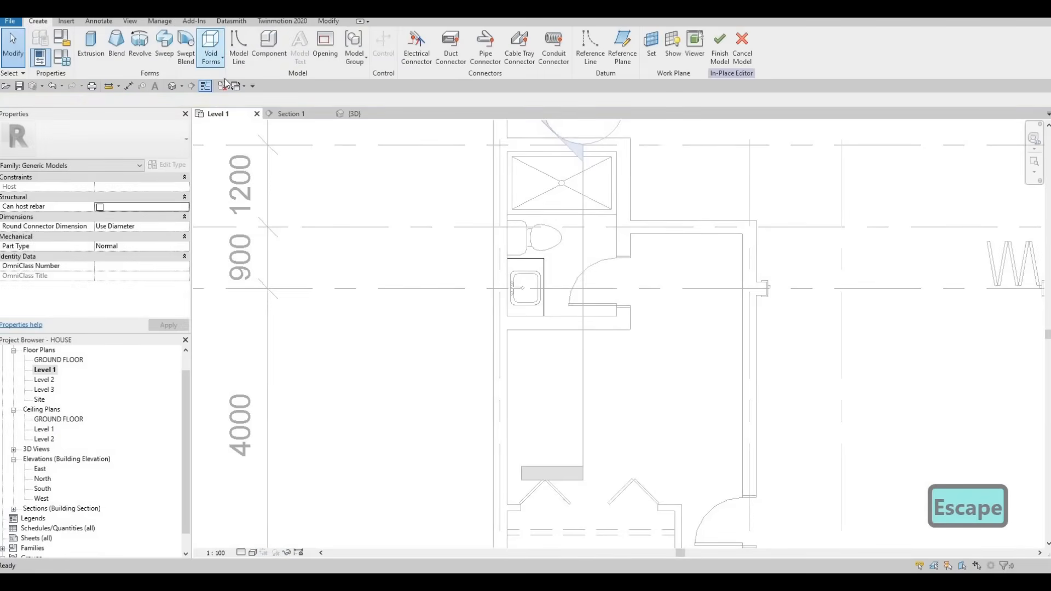
{"action": "left_click", "coordinate": [211, 49]}
{"action": "left_click", "coordinate": [233, 78]}
{"action": "scroll", "coordinate": [509, 282], "scroll_direction": "up", "scroll_amount": 5}
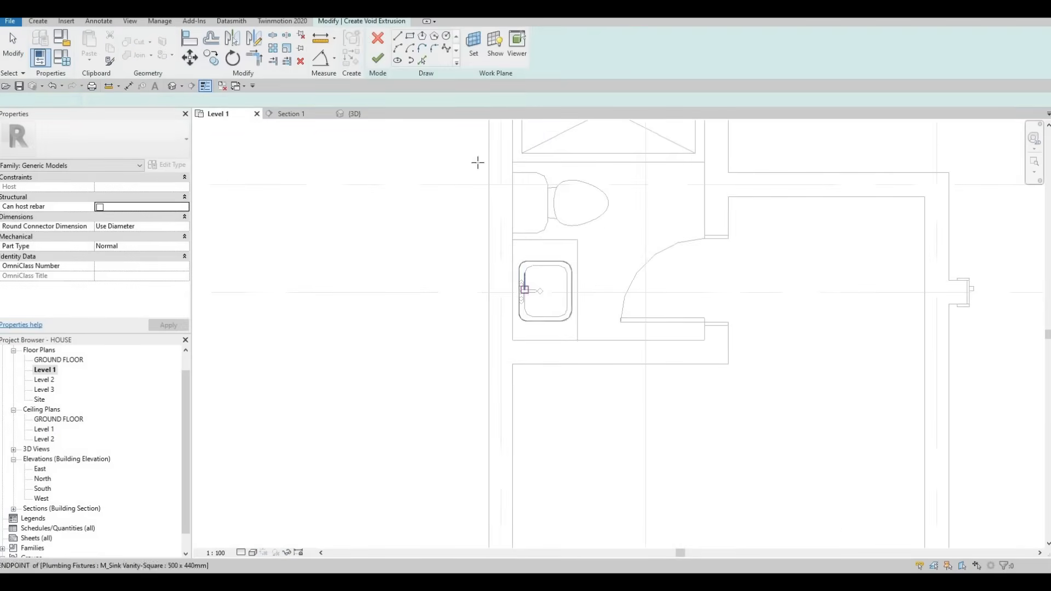
Sketch a rectangle about 390 by 446 mm within the vanity sink's outline and finish the void with a 250 mm depth
{"action": "left_click", "coordinate": [410, 36]}
{"action": "scroll", "coordinate": [509, 235], "scroll_direction": "up", "scroll_amount": 3}
{"action": "left_click", "coordinate": [506, 244]}
{"action": "middle_click_drag", "start_coordinate": [703, 452], "coordinate": [644, 347]}
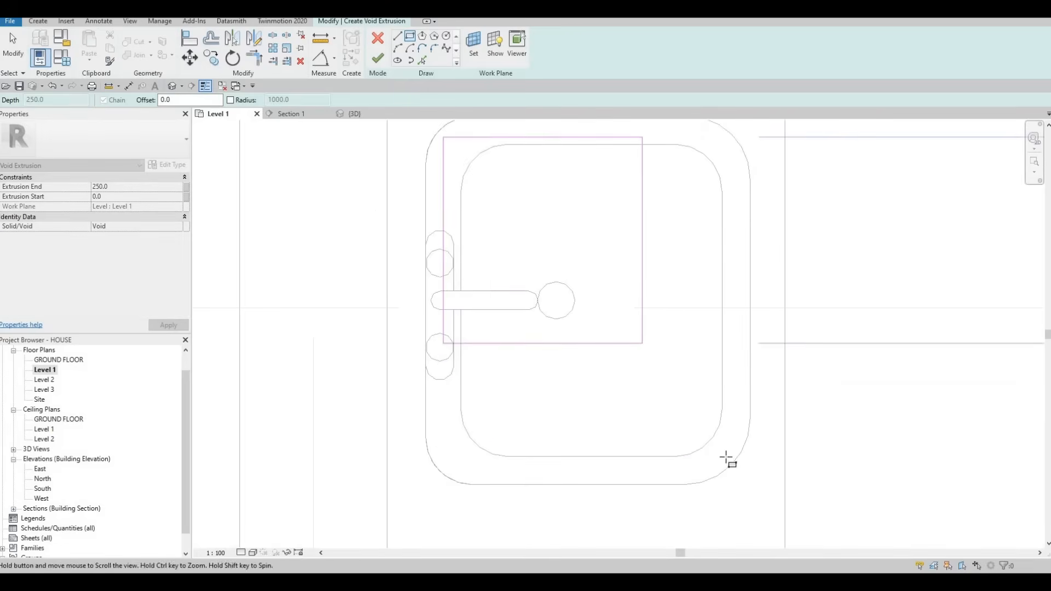
{"action": "left_click", "coordinate": [733, 466]}
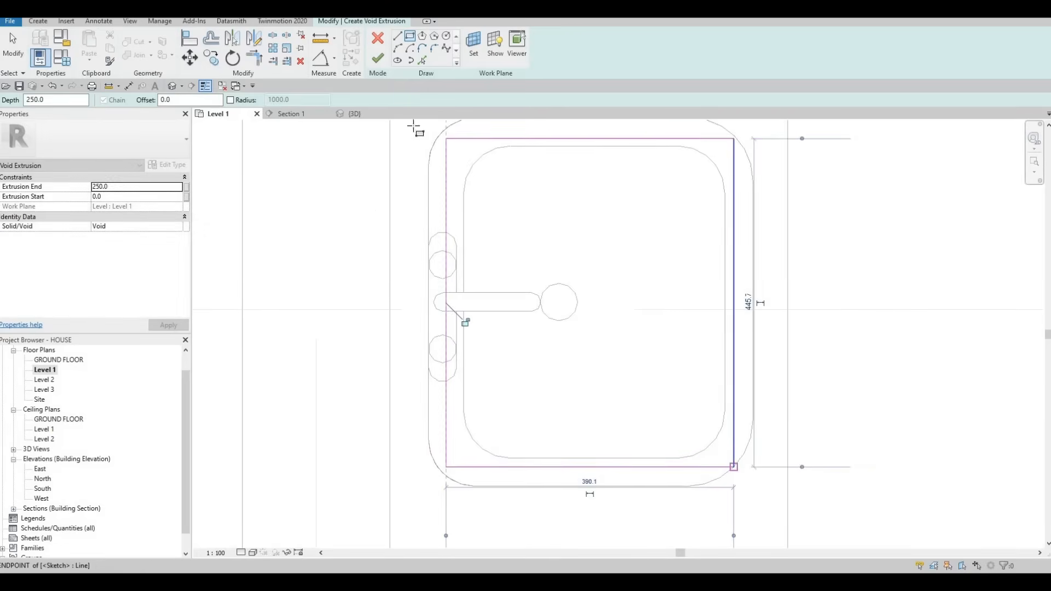
{"action": "key", "text": "Escape"}
{"action": "left_click", "coordinate": [378, 57]}
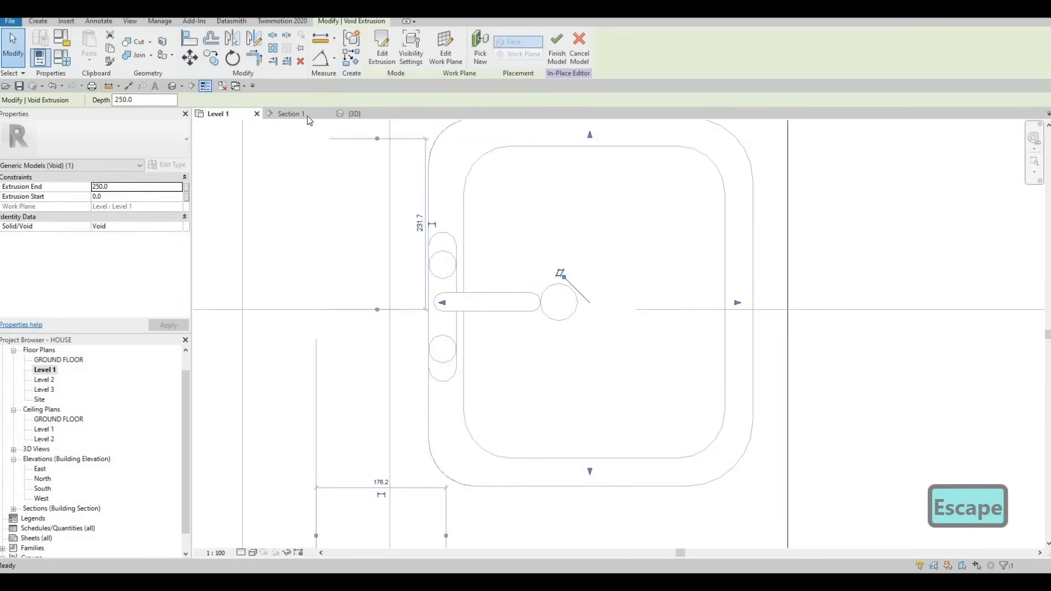
In Section 1, stretch the void through the counter's height so it spans from about 514 to 853 mm above Level 1
{"action": "left_click", "coordinate": [294, 113]}
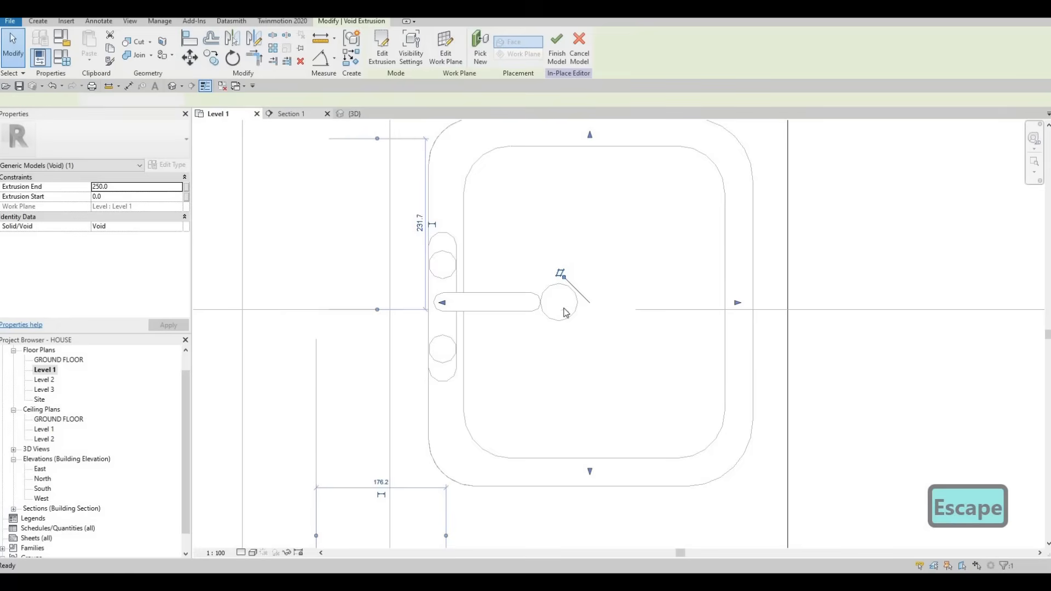
{"action": "left_click_drag", "start_coordinate": [575, 338], "coordinate": [562, 308]}
{"action": "left_click_drag", "start_coordinate": [578, 440], "coordinate": [579, 338]}
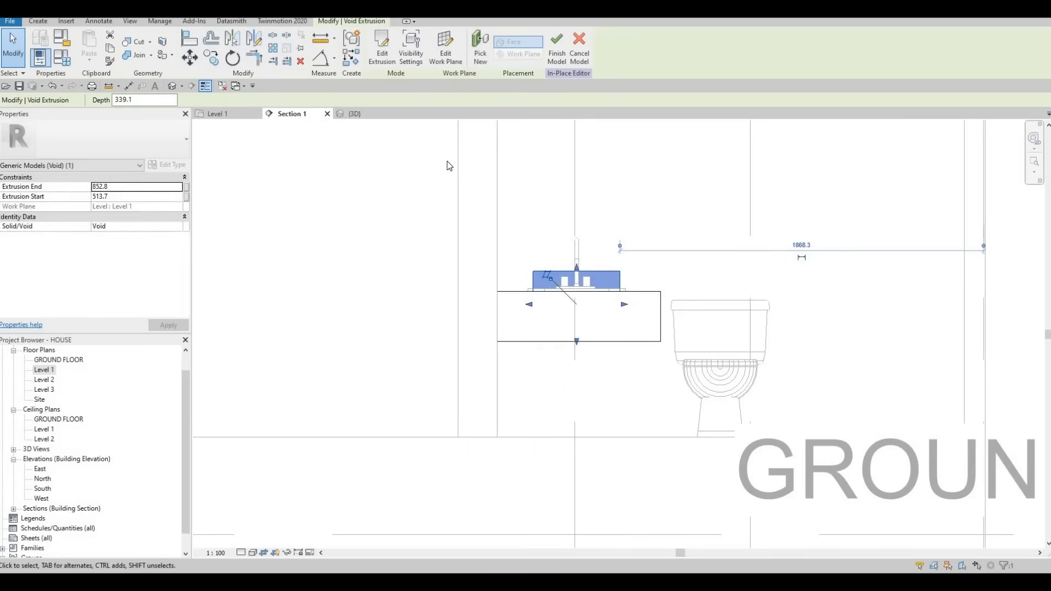
Show the counter and sink void from above in the 3D view with the Shaded visual style
{"action": "left_click", "coordinate": [354, 113]}
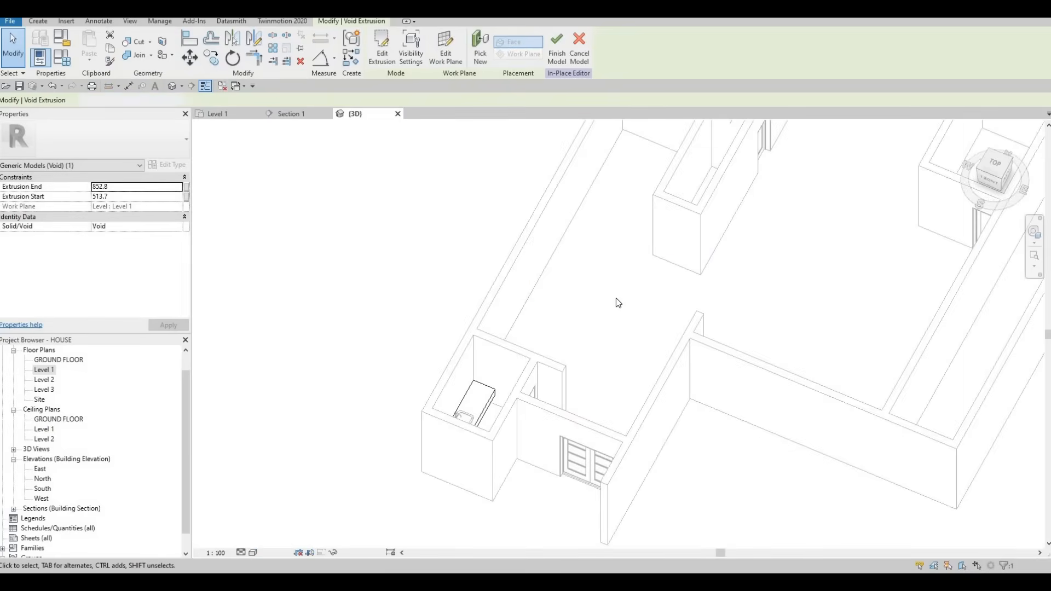
{"action": "mouse_move", "coordinate": [647, 257]}
{"action": "middle_mouse_down"}
{"action": "mouse_move", "coordinate": [599, 332]}
{"action": "mouse_move", "coordinate": [589, 371]}
{"action": "middle_mouse_up"}
{"action": "scroll", "coordinate": [590, 371], "scroll_direction": "down", "scroll_amount": 1}
{"action": "mouse_move", "coordinate": [564, 214]}
{"action": "middle_mouse_down", "text": "shift"}
{"action": "mouse_move", "coordinate": [524, 244]}
{"action": "mouse_move", "coordinate": [548, 201]}
{"action": "middle_mouse_up", "text": "shift"}
{"action": "scroll", "coordinate": [540, 235], "scroll_direction": "up", "scroll_amount": 6}
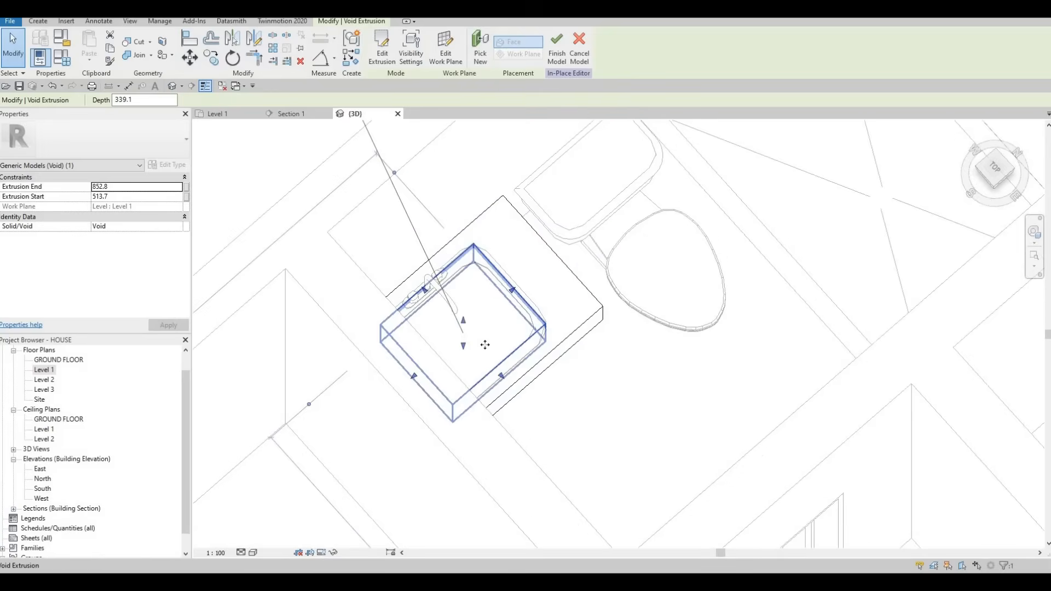
{"action": "middle_click_drag", "start_coordinate": [471, 342], "coordinate": [446, 317], "text": "shift"}
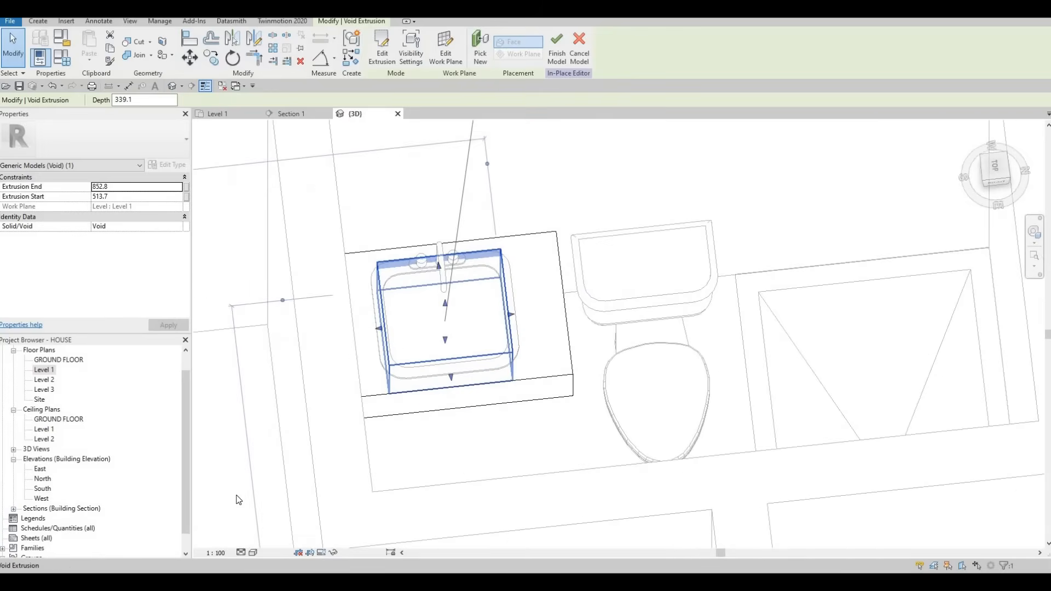
{"action": "left_click", "coordinate": [253, 552]}
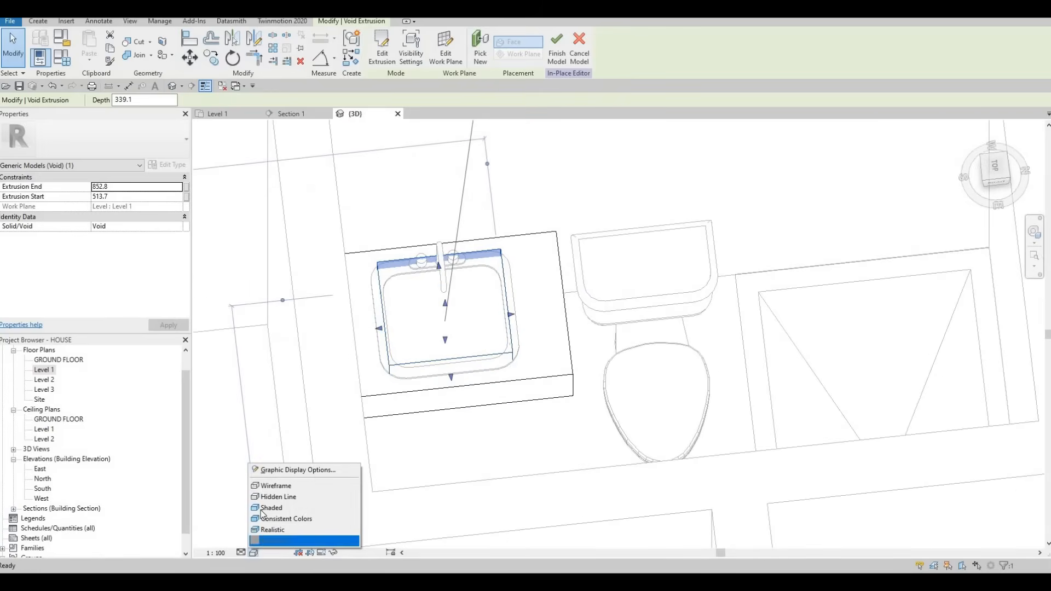
{"action": "left_click", "coordinate": [278, 508]}
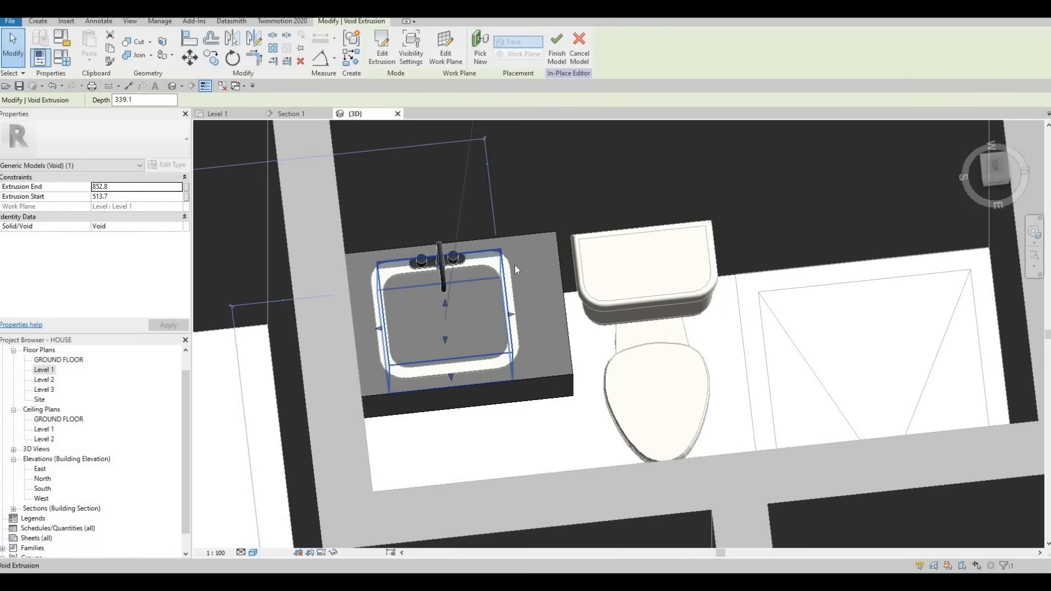
Cut the counter extrusion with the void around the sink basin and finish the in-place model
{"action": "left_click", "coordinate": [132, 42]}
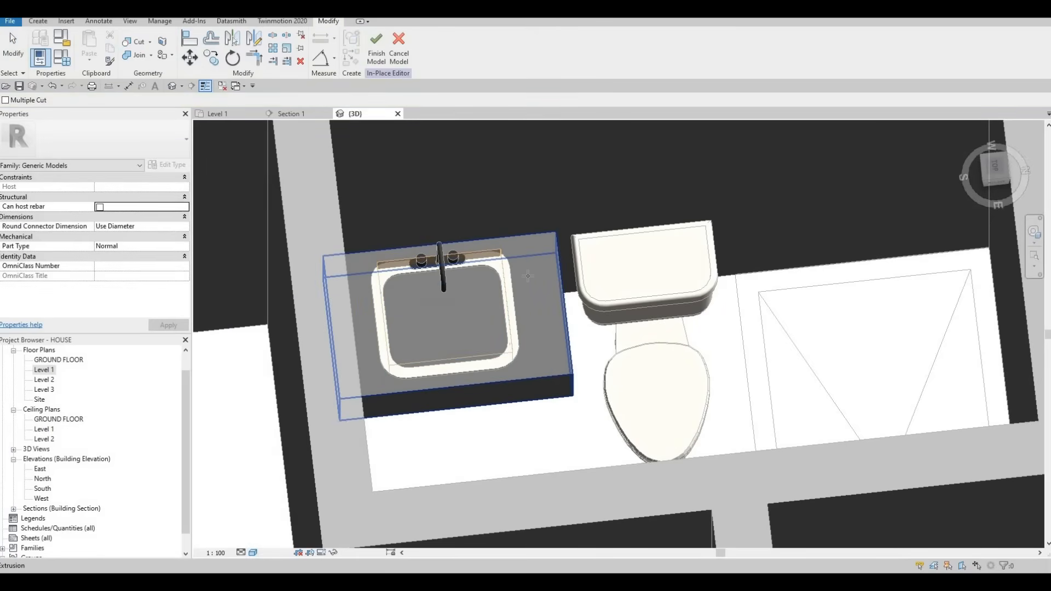
{"action": "left_click", "coordinate": [526, 278]}
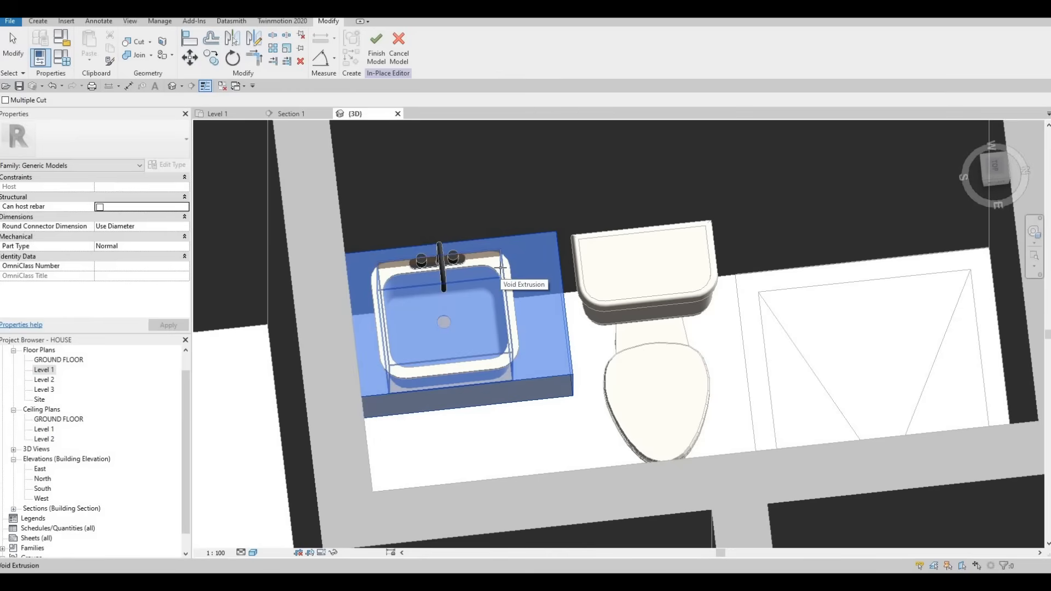
{"action": "left_click", "coordinate": [498, 278]}
{"action": "scroll", "coordinate": [465, 307], "scroll_direction": "up", "scroll_amount": 4}
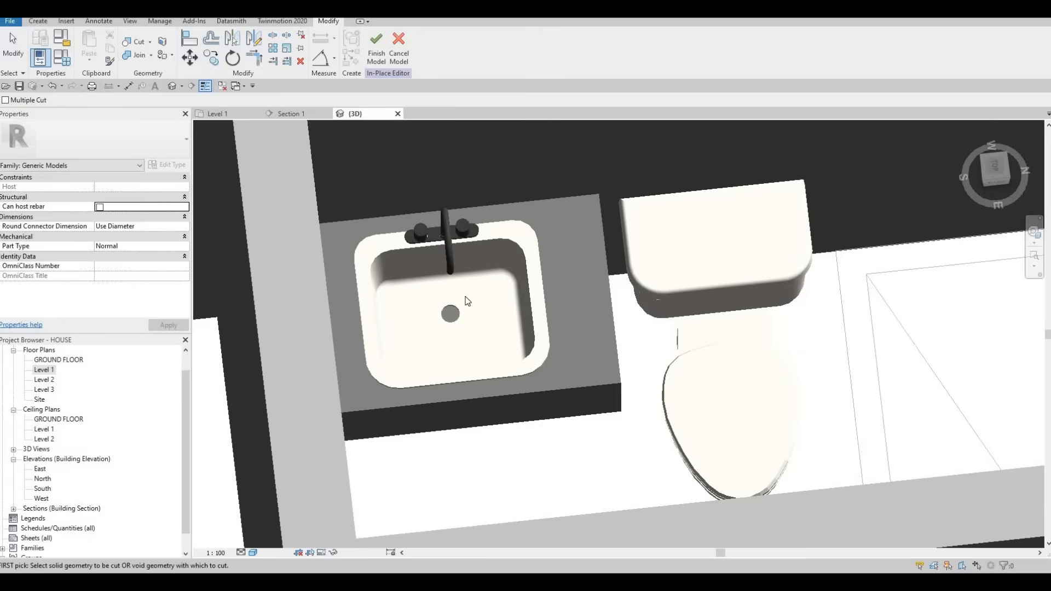
{"action": "key", "text": "Escape"}
{"action": "key", "text": "Escape"}
{"action": "scroll", "coordinate": [482, 314], "scroll_direction": "down", "scroll_amount": 4}
{"action": "middle_click_drag", "start_coordinate": [502, 307], "coordinate": [423, 291], "text": "shift"}
{"action": "scroll", "coordinate": [422, 290], "scroll_direction": "down", "scroll_amount": 5}
{"action": "middle_click_drag", "start_coordinate": [521, 352], "coordinate": [366, 153], "text": "shift"}
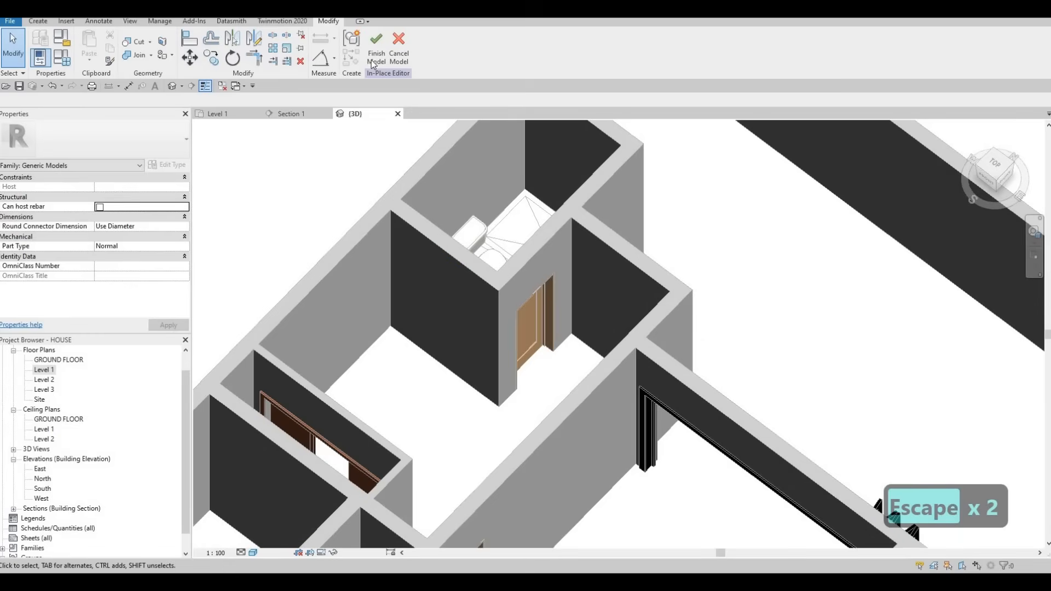
Look over the washrooms and surrounding Level 1 rooms from several angles in the shaded 3D view
{"action": "scroll", "coordinate": [547, 329], "scroll_direction": "down", "scroll_amount": 2}
{"action": "middle_click_drag", "start_coordinate": [485, 295], "coordinate": [470, 238], "text": "shift"}
{"action": "left_click", "coordinate": [471, 239]}
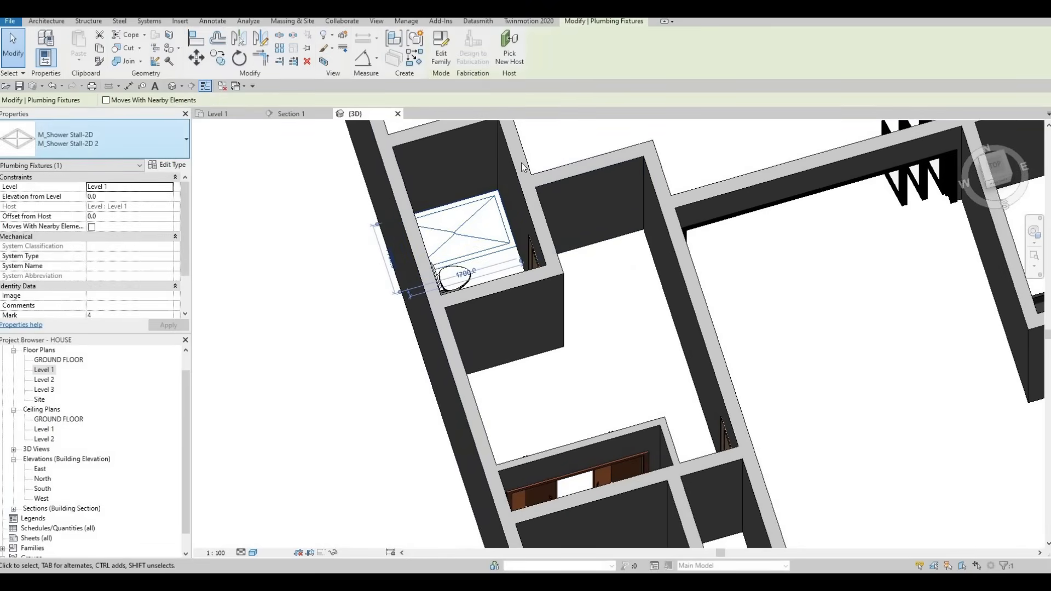
{"action": "scroll", "coordinate": [492, 275], "scroll_direction": "down", "scroll_amount": 5}
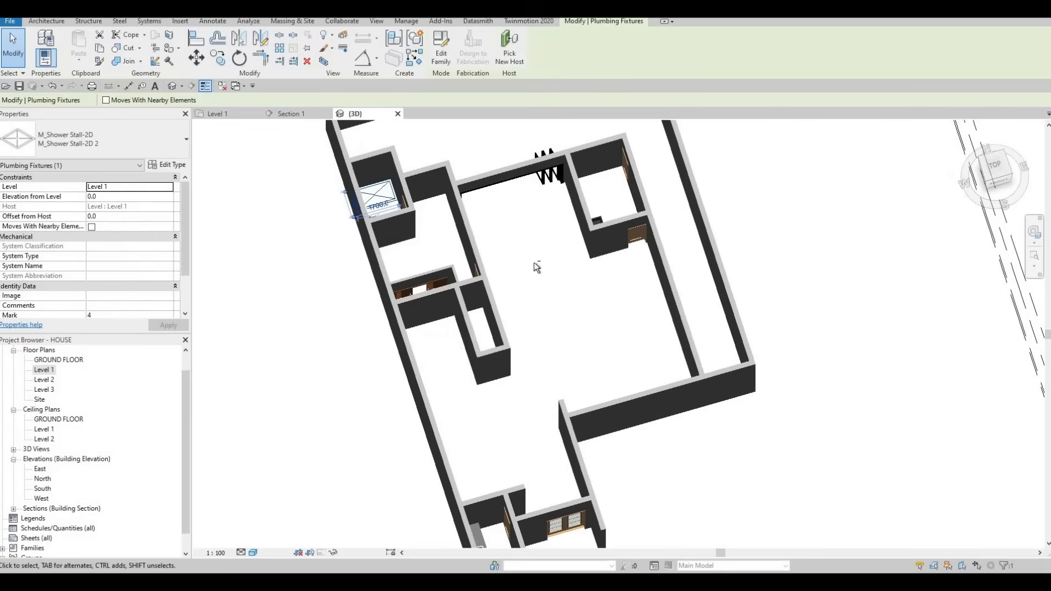
{"action": "key", "text": "Escape"}
{"action": "key", "text": "Escape"}
{"action": "middle_click_drag", "start_coordinate": [449, 225], "coordinate": [396, 151], "text": "shift"}
{"action": "middle_click_drag", "start_coordinate": [503, 232], "coordinate": [442, 283], "text": "shift"}
{"action": "scroll", "coordinate": [442, 283], "scroll_direction": "up", "scroll_amount": 3}
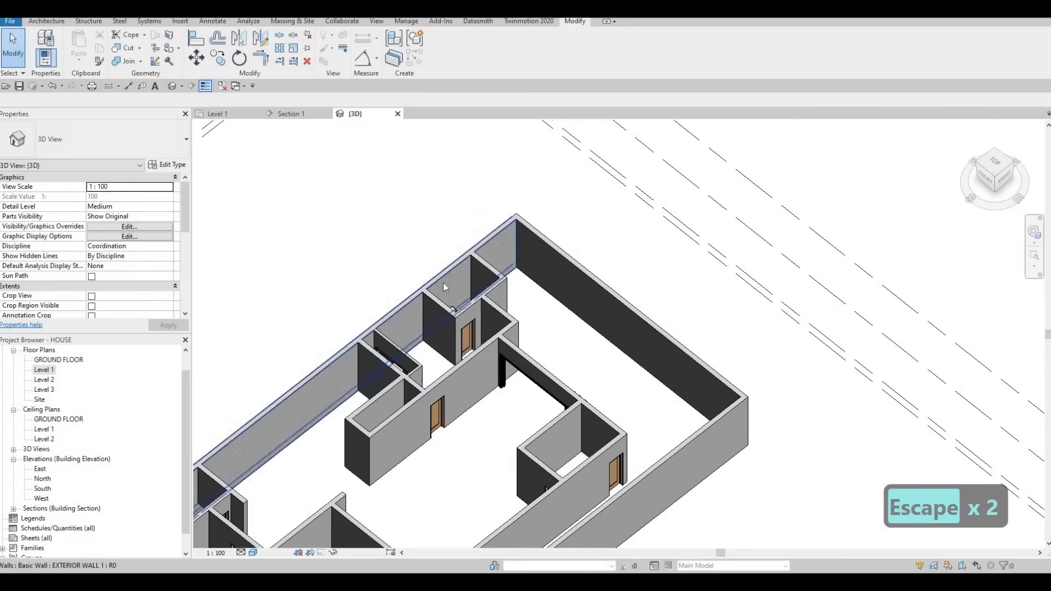
{"action": "scroll", "coordinate": [534, 389], "scroll_direction": "up", "scroll_amount": 3}
{"action": "scroll", "coordinate": [514, 353], "scroll_direction": "up", "scroll_amount": 2}
{"action": "middle_click_drag", "start_coordinate": [514, 353], "coordinate": [521, 389], "text": "shift"}
{"action": "scroll", "coordinate": [538, 325], "scroll_direction": "down", "scroll_amount": 2}
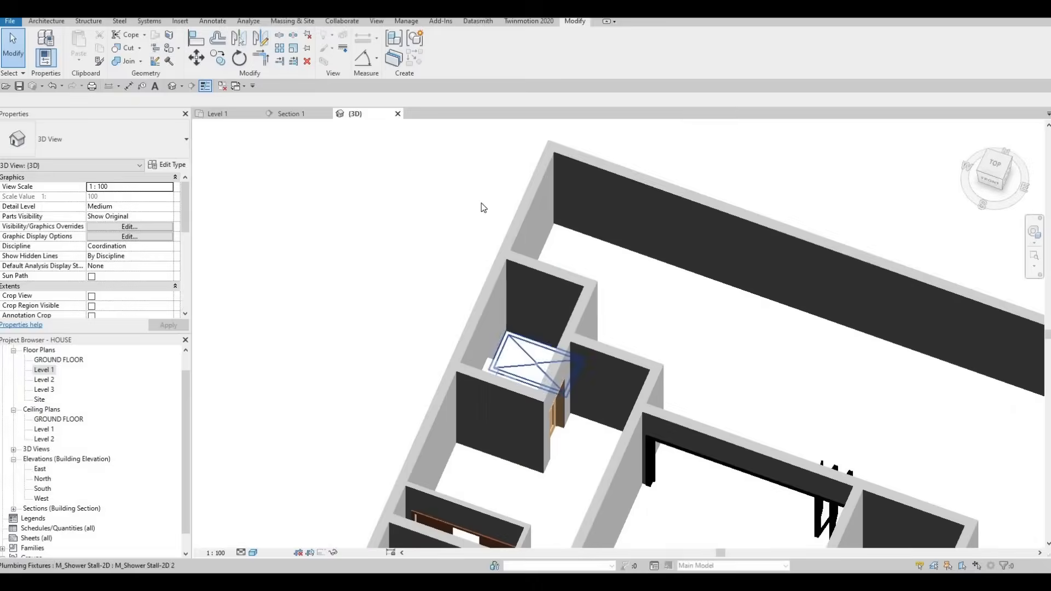
{"action": "scroll", "coordinate": [549, 329], "scroll_direction": "down", "scroll_amount": 2}
{"action": "scroll", "coordinate": [510, 298], "scroll_direction": "down", "scroll_amount": 2}
{"action": "middle_click_drag", "start_coordinate": [510, 298], "coordinate": [482, 164]}
{"action": "middle_click_drag", "start_coordinate": [581, 307], "coordinate": [599, 282], "text": "shift"}
{"action": "scroll", "coordinate": [599, 281], "scroll_direction": "up", "scroll_amount": 4}
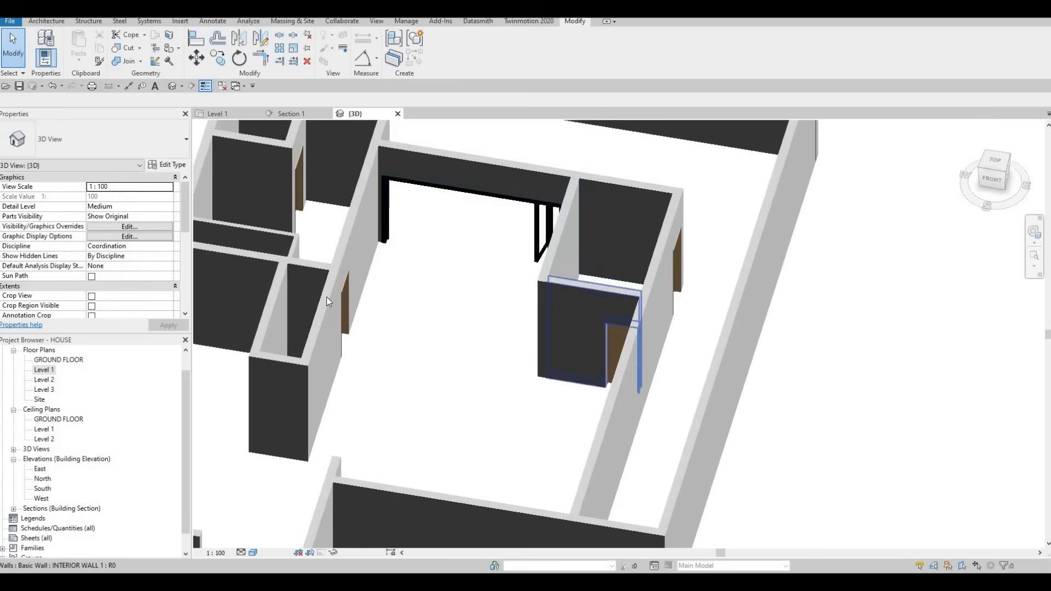
Return to the Level 1 floor plan and bring up the small sink room between grids D and E
{"action": "double_click", "coordinate": [44, 371]}
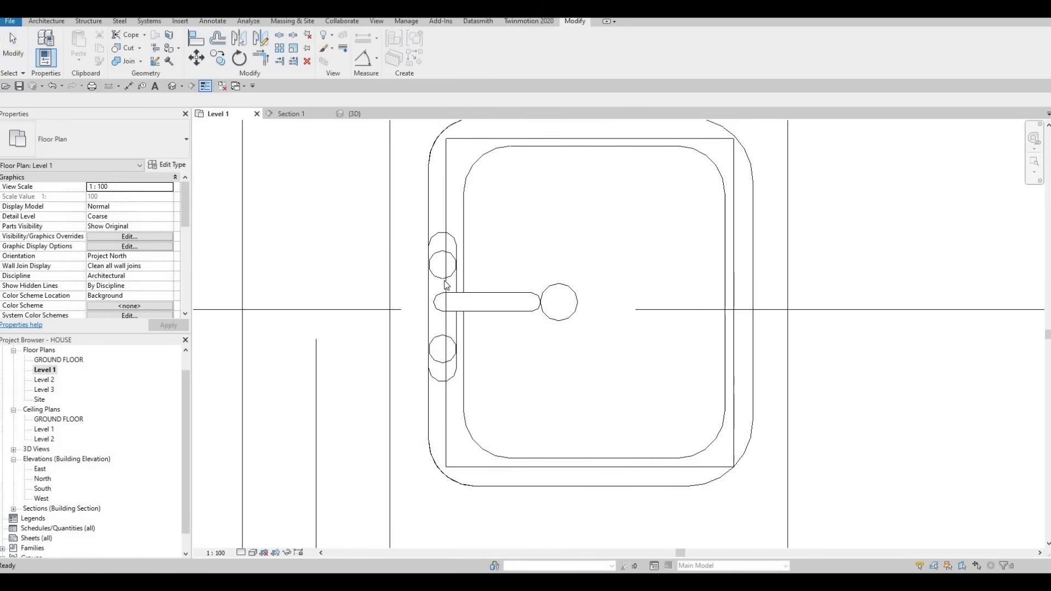
{"action": "scroll", "coordinate": [512, 309], "scroll_direction": "up", "scroll_amount": 4}
{"action": "scroll", "coordinate": [512, 309], "scroll_direction": "down", "scroll_amount": 5}
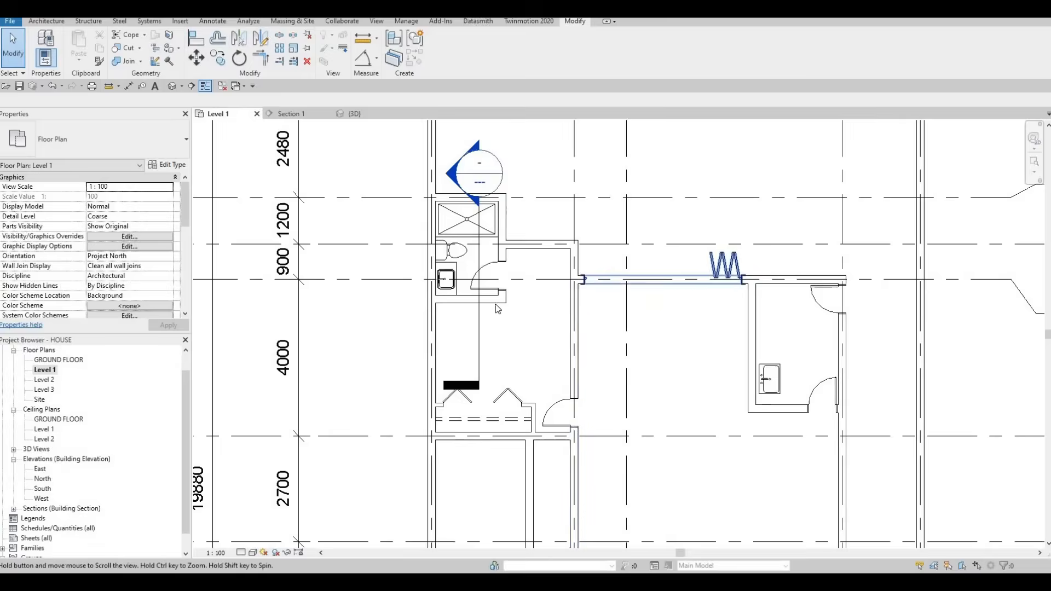
{"action": "key", "text": "Escape"}
{"action": "scroll", "coordinate": [505, 268], "scroll_direction": "up", "scroll_amount": 2}
{"action": "middle_click_drag", "start_coordinate": [506, 268], "coordinate": [407, 193]}
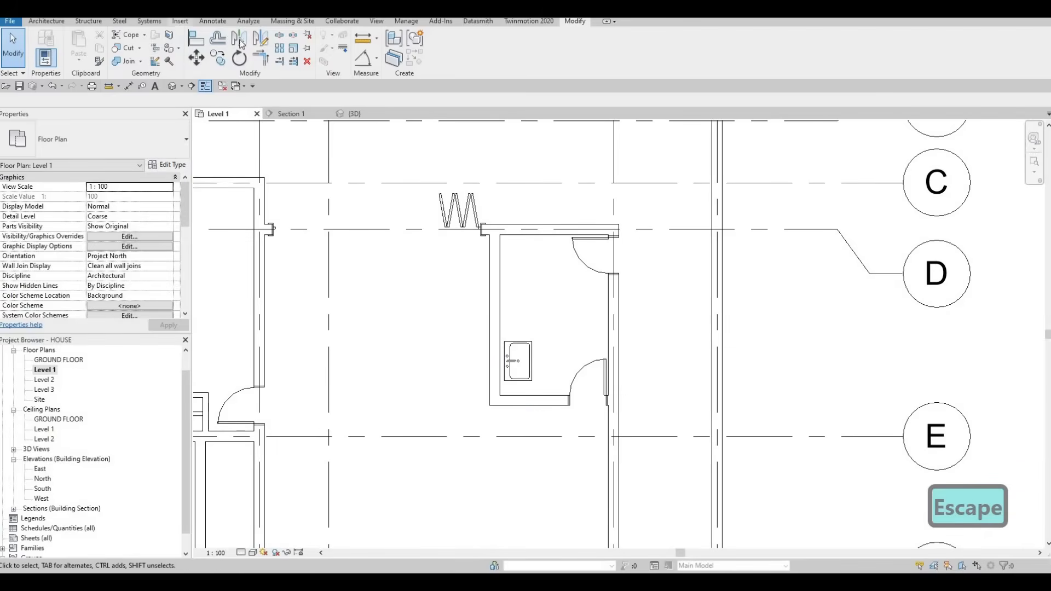
Start loading a family and browse to the library's Specialty Equipment, Domestic, Mid-Range folder
{"action": "left_click", "coordinate": [180, 21]}
{"action": "left_click", "coordinate": [449, 49]}
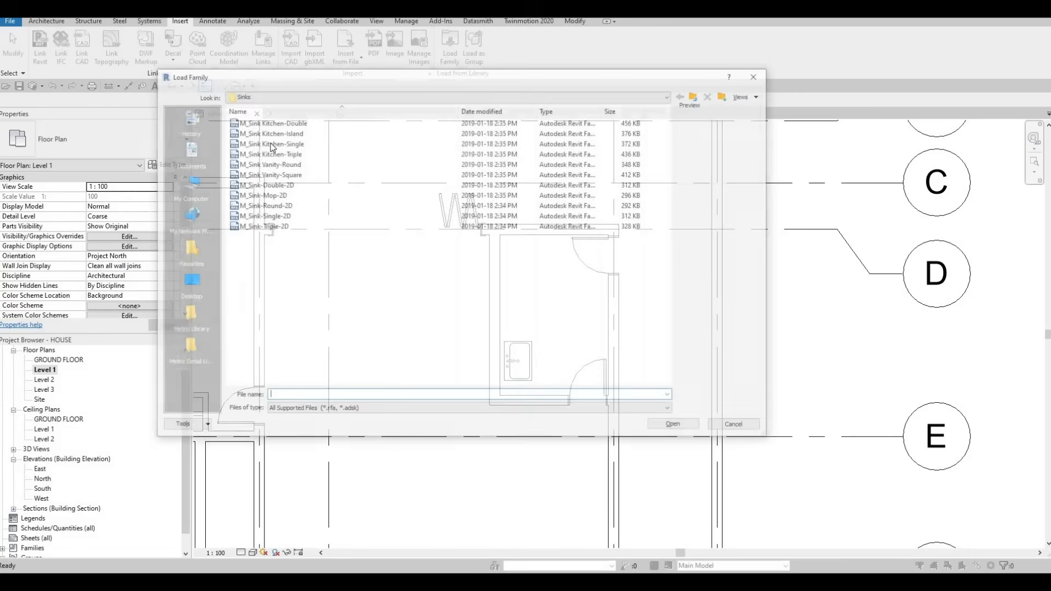
{"action": "left_click", "coordinate": [696, 96]}
{"action": "left_click", "coordinate": [696, 96]}
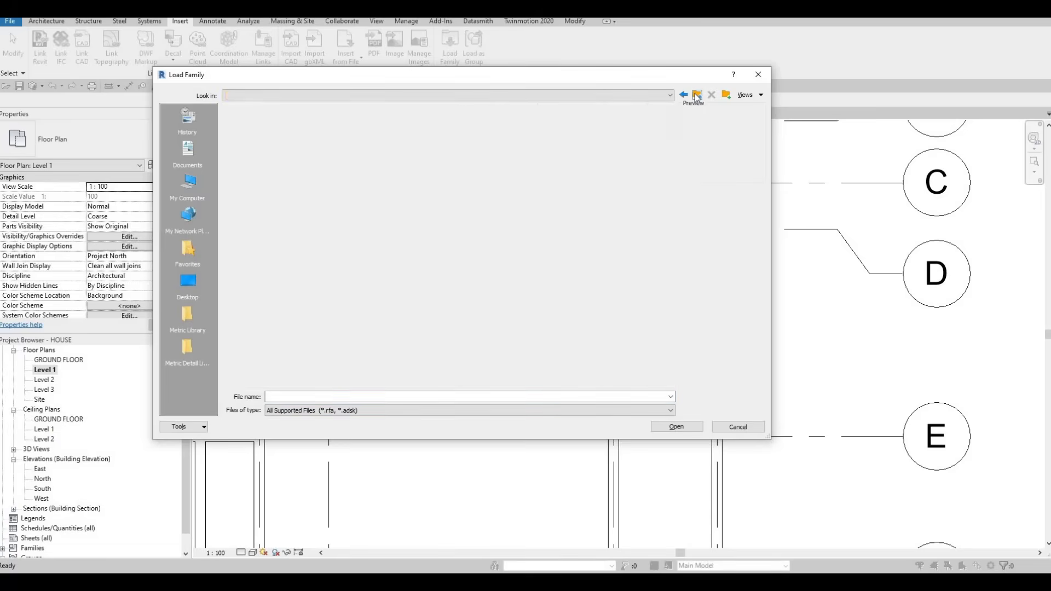
{"action": "left_click", "coordinate": [697, 96]}
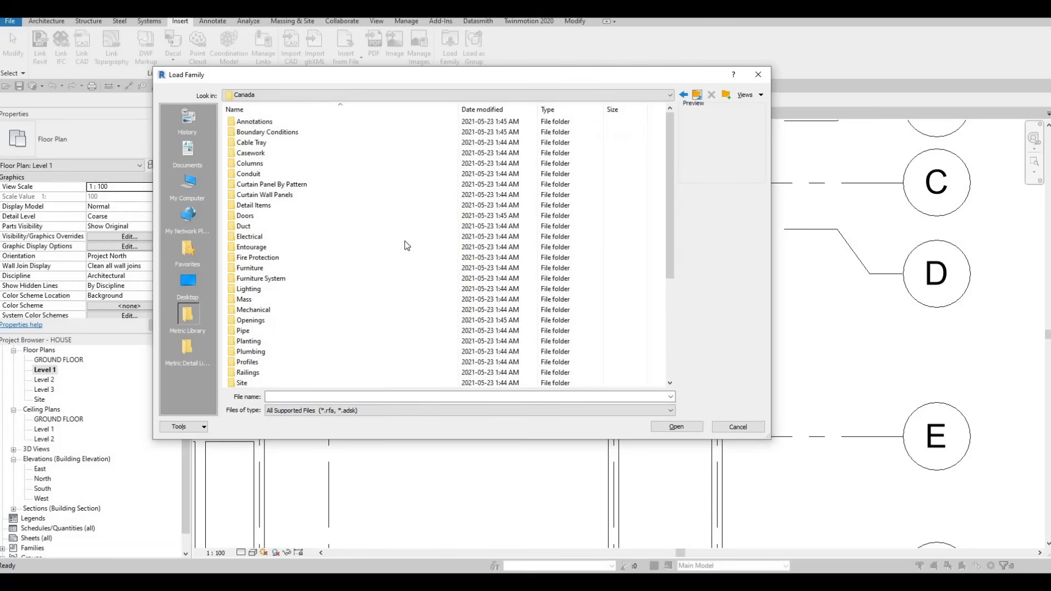
{"action": "scroll", "coordinate": [408, 244], "scroll_direction": "down", "scroll_amount": 5}
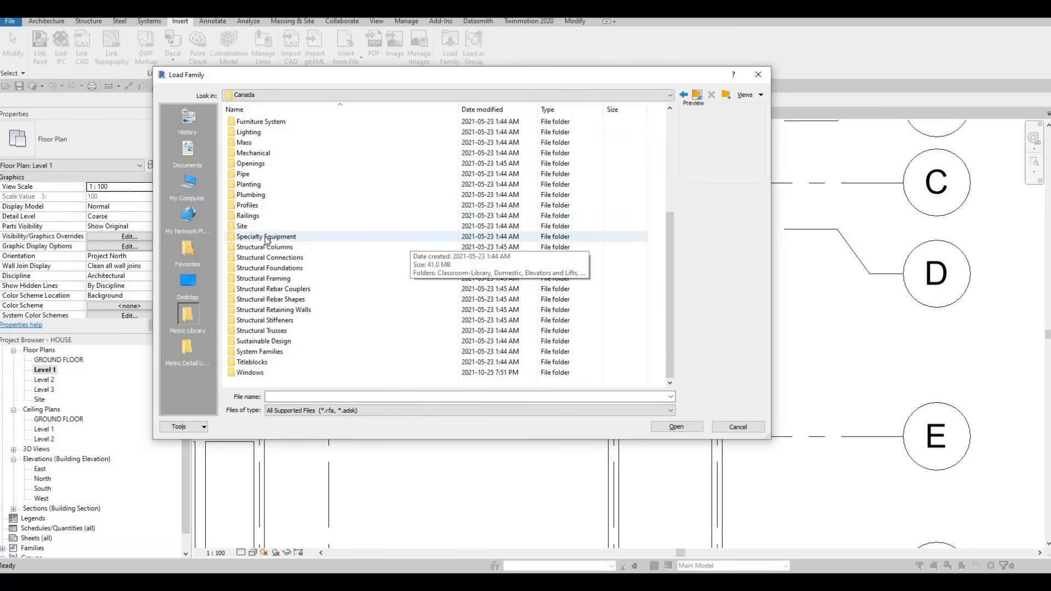
{"action": "double_click", "coordinate": [266, 240]}
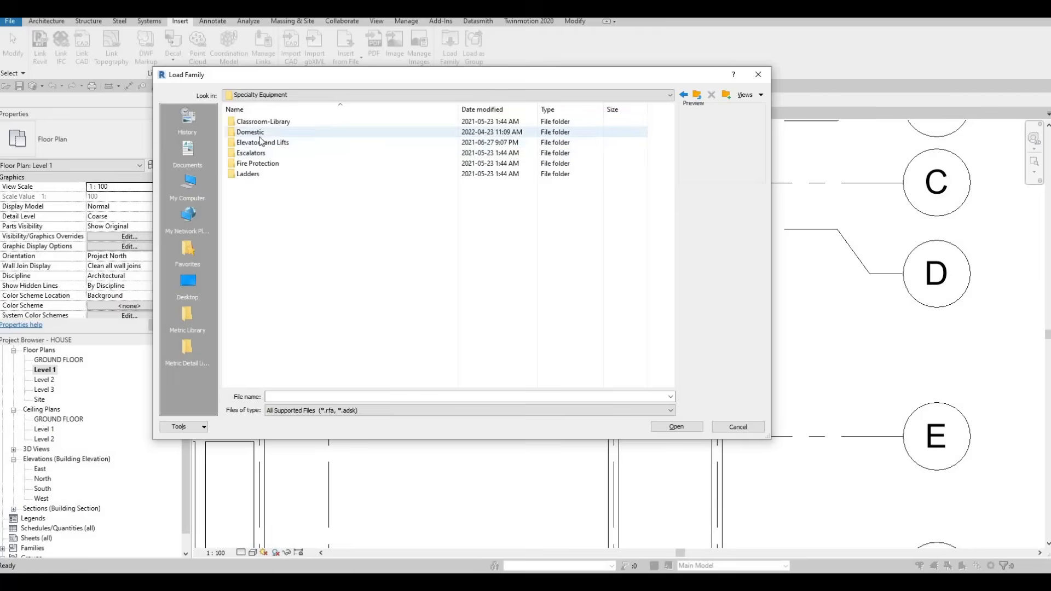
{"action": "double_click", "coordinate": [261, 132]}
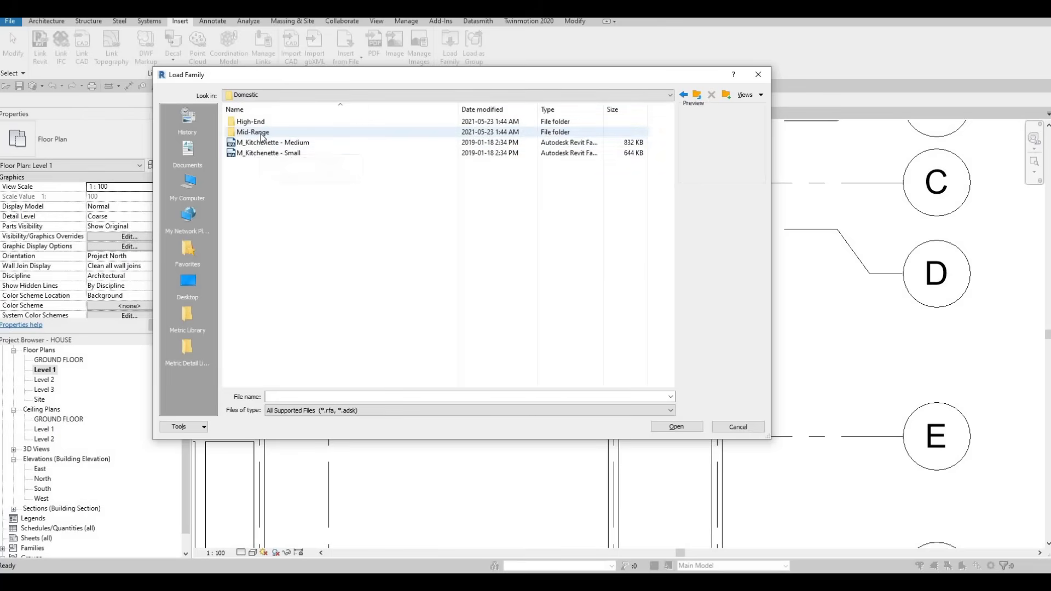
{"action": "double_click", "coordinate": [261, 133]}
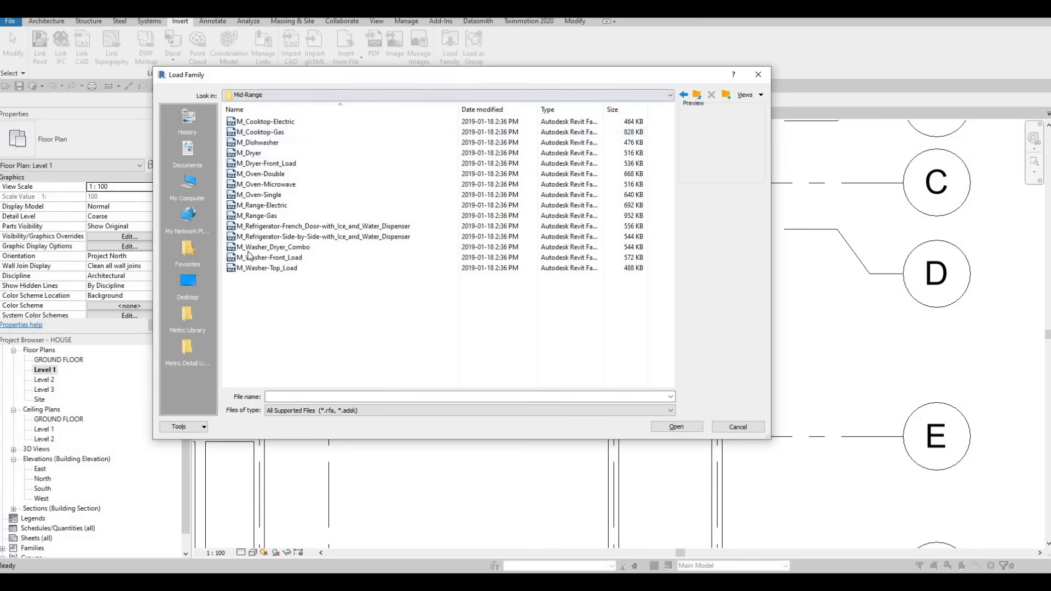
Preview the washer families in the Mid-Range folder and load M_Washer-Front_Load
{"action": "left_click", "coordinate": [255, 266]}
{"action": "left_click", "coordinate": [255, 259]}
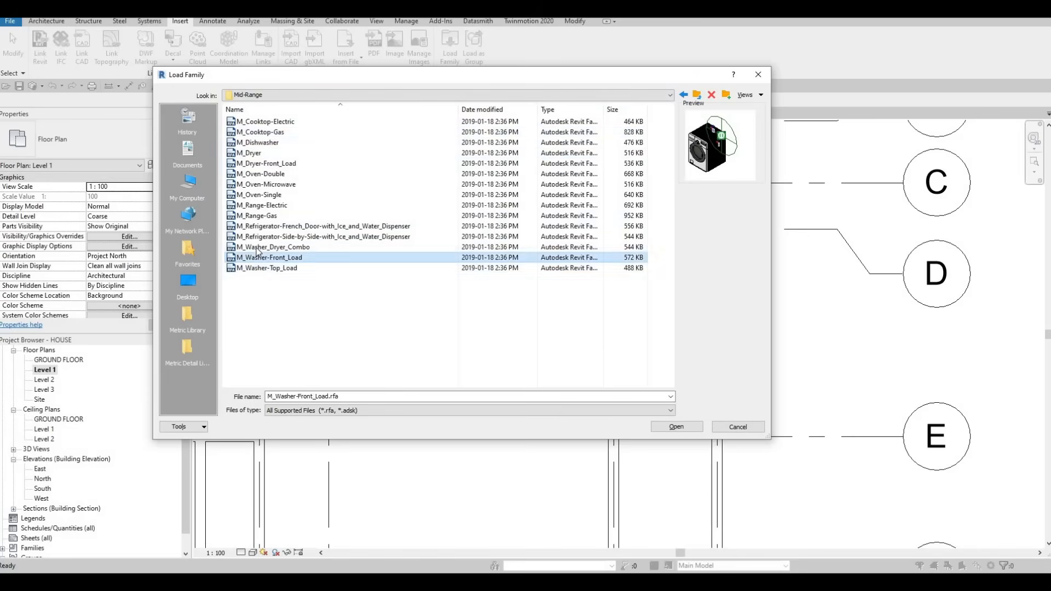
{"action": "key", "text": "Up"}
{"action": "key", "text": "Down"}
{"action": "key", "text": "Down"}
{"action": "left_click", "coordinate": [262, 258]}
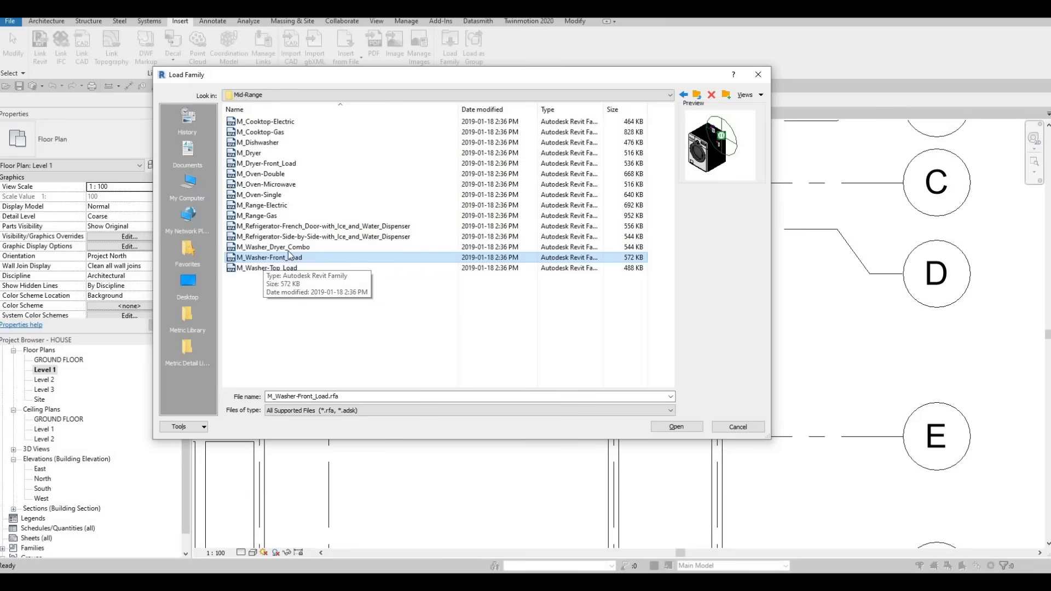
{"action": "left_click", "coordinate": [286, 248]}
{"action": "left_click", "coordinate": [278, 261]}
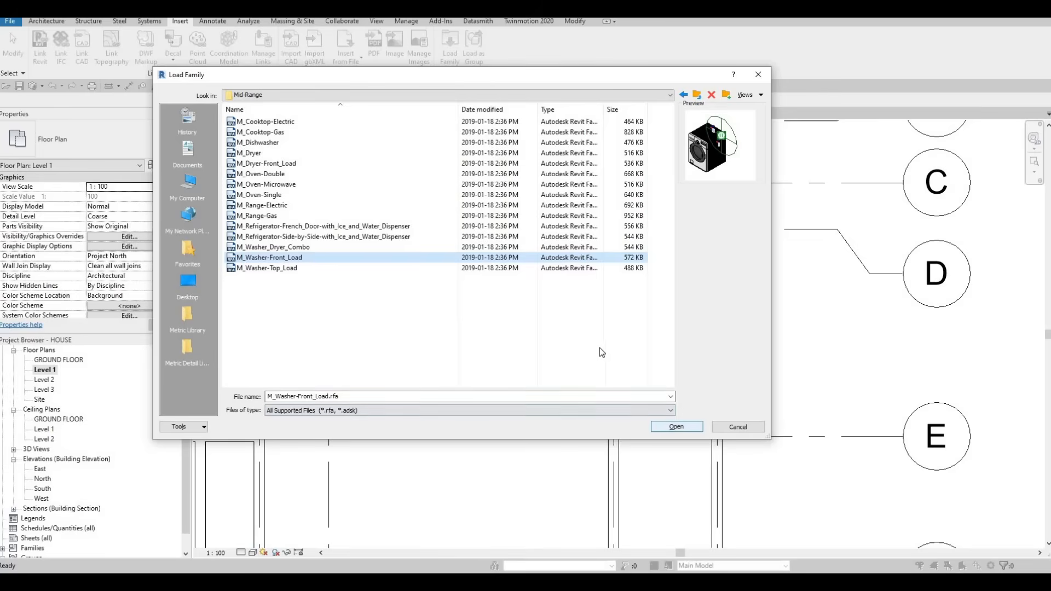
{"action": "key", "text": "Return"}
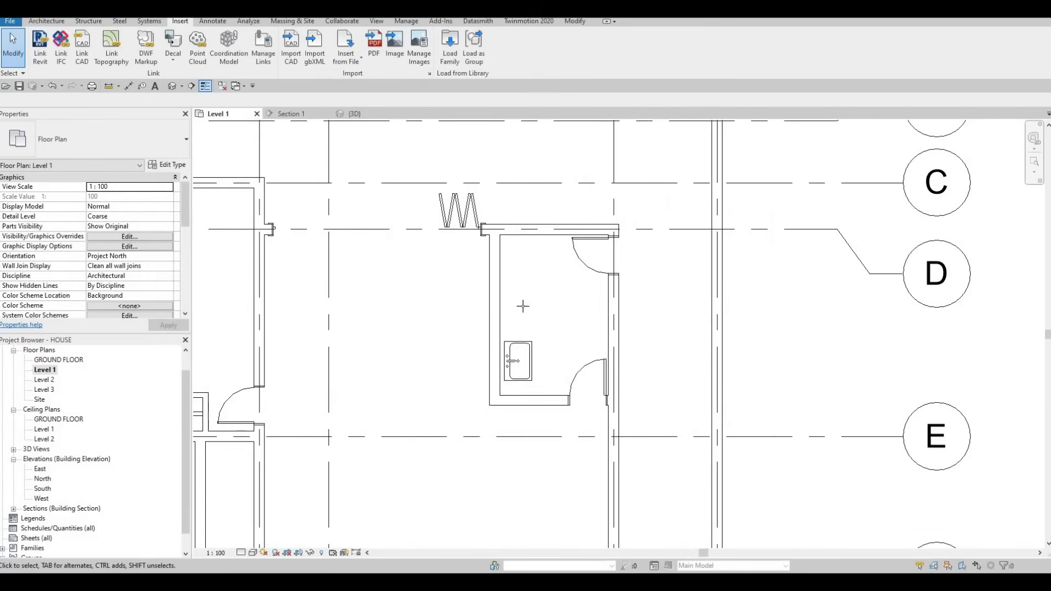
Place two 700mm front-load washers in a row along the sink room's west wall, starting at the corner near grid D
{"action": "key", "text": "m"}
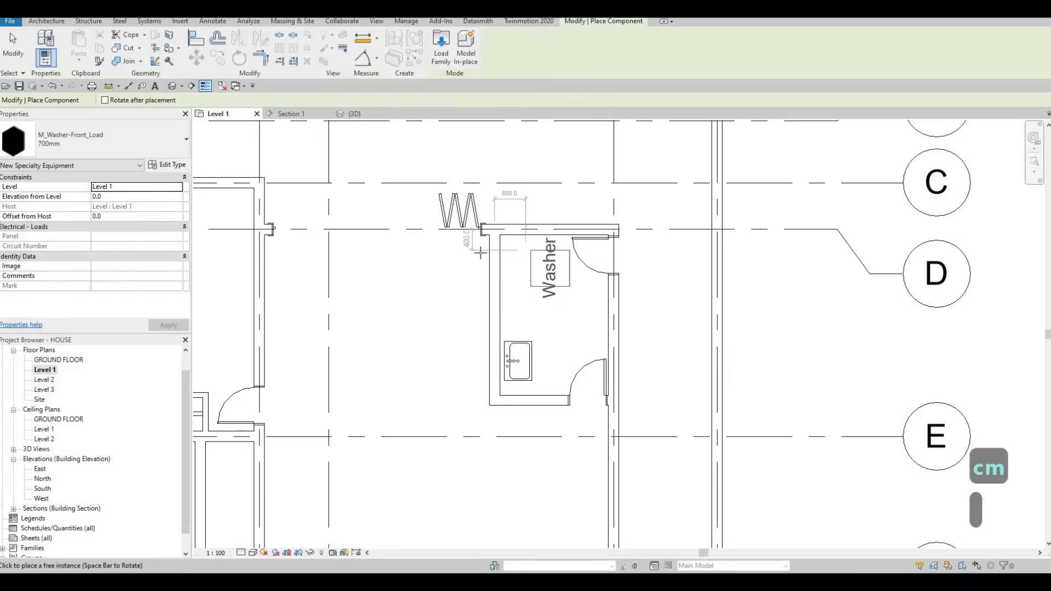
{"action": "scroll", "coordinate": [479, 253], "scroll_direction": "up", "scroll_amount": 1}
{"action": "scroll", "coordinate": [479, 253], "scroll_direction": "up", "scroll_amount": 1}
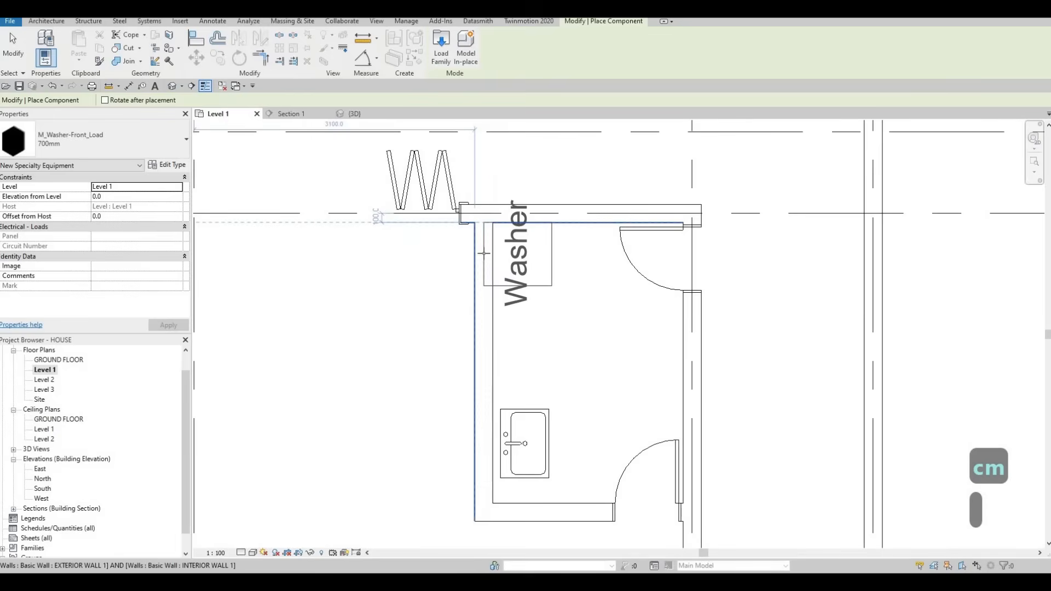
{"action": "left_click", "coordinate": [497, 305]}
{"action": "left_click", "coordinate": [483, 318]}
{"action": "key", "text": "Escape"}
{"action": "key", "text": "Escape"}
{"action": "key", "text": "Escape"}
{"action": "scroll", "coordinate": [527, 279], "scroll_direction": "up", "scroll_amount": 2}
{"action": "key", "text": "Escape"}
{"action": "scroll", "coordinate": [512, 287], "scroll_direction": "down", "scroll_amount": 1}
{"action": "key", "text": "Escape"}
{"action": "key", "text": "Escape"}
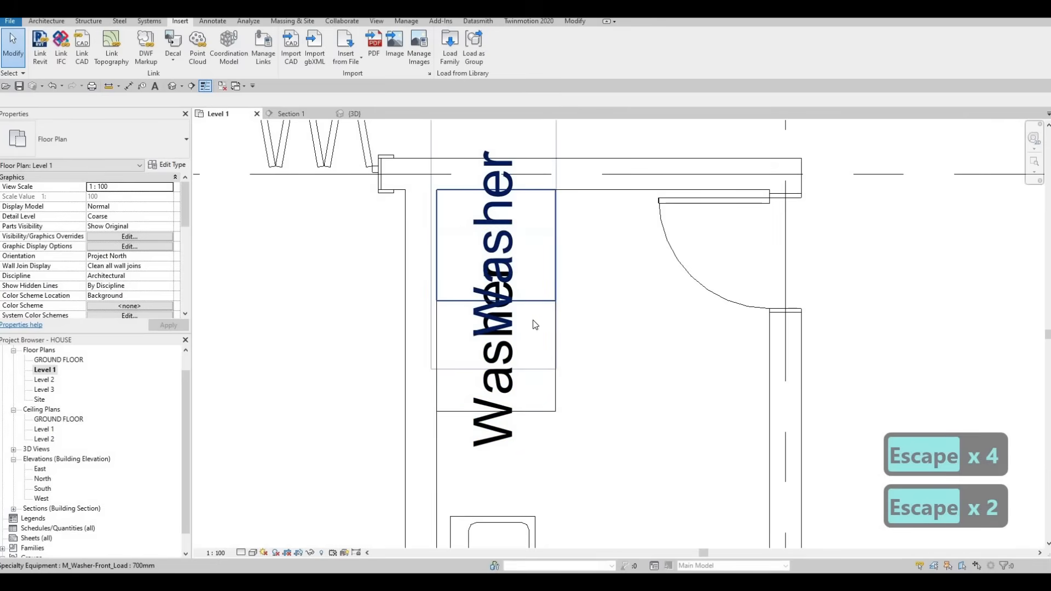
Turn off Show Label in the type properties of the 700mm front-load washers
{"action": "left_click", "coordinate": [535, 325]}
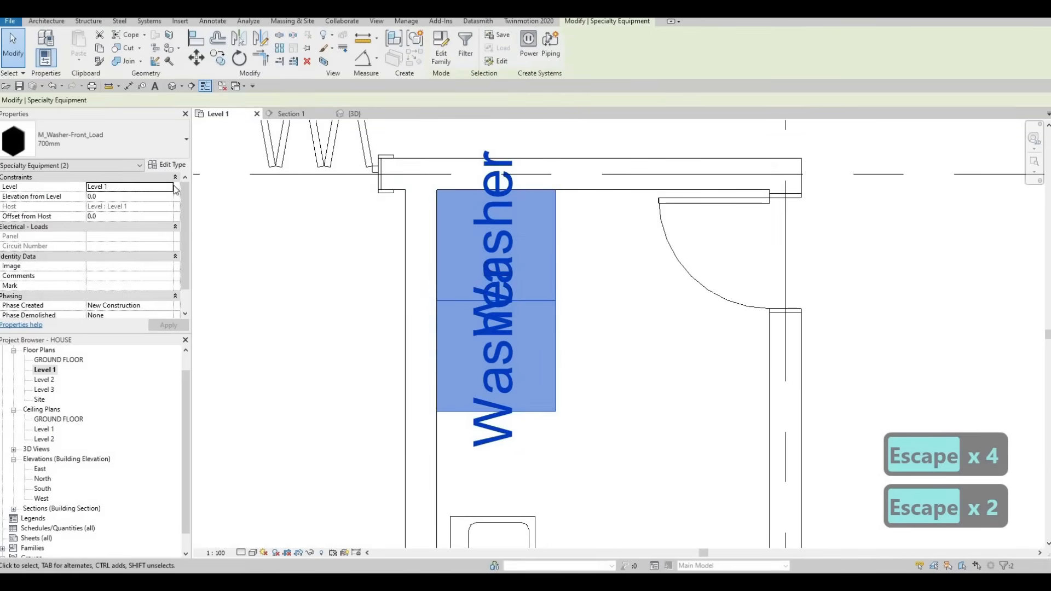
{"action": "left_click", "coordinate": [168, 165]}
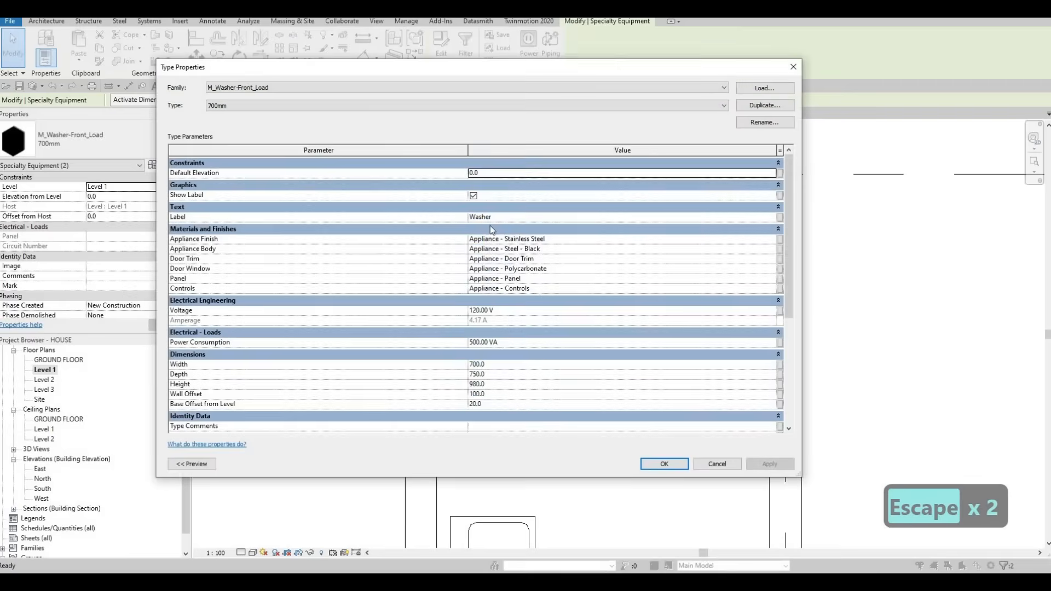
{"action": "left_click", "coordinate": [279, 192]}
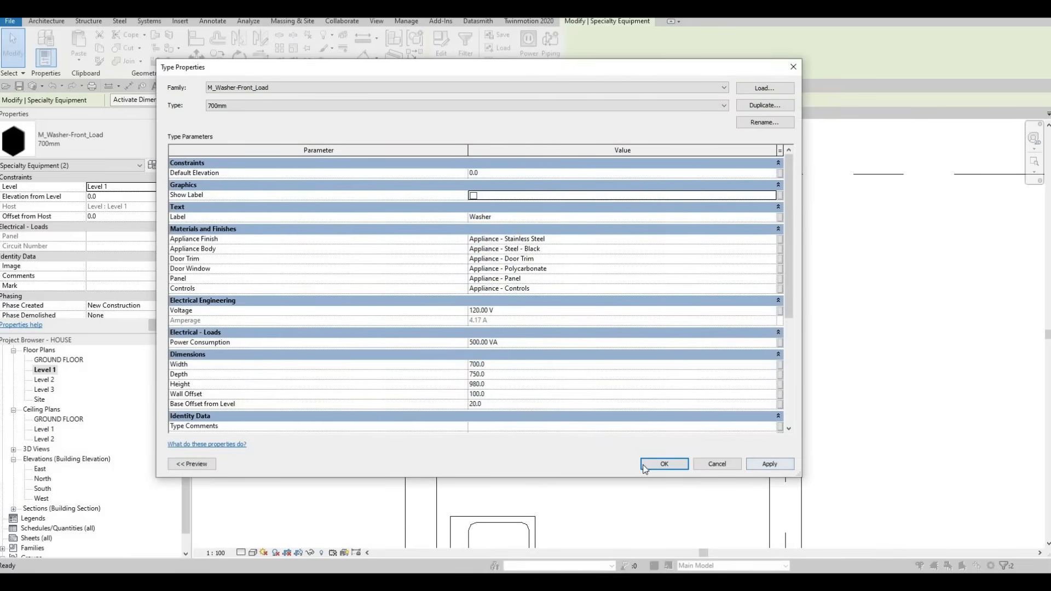
{"action": "left_click", "coordinate": [664, 466]}
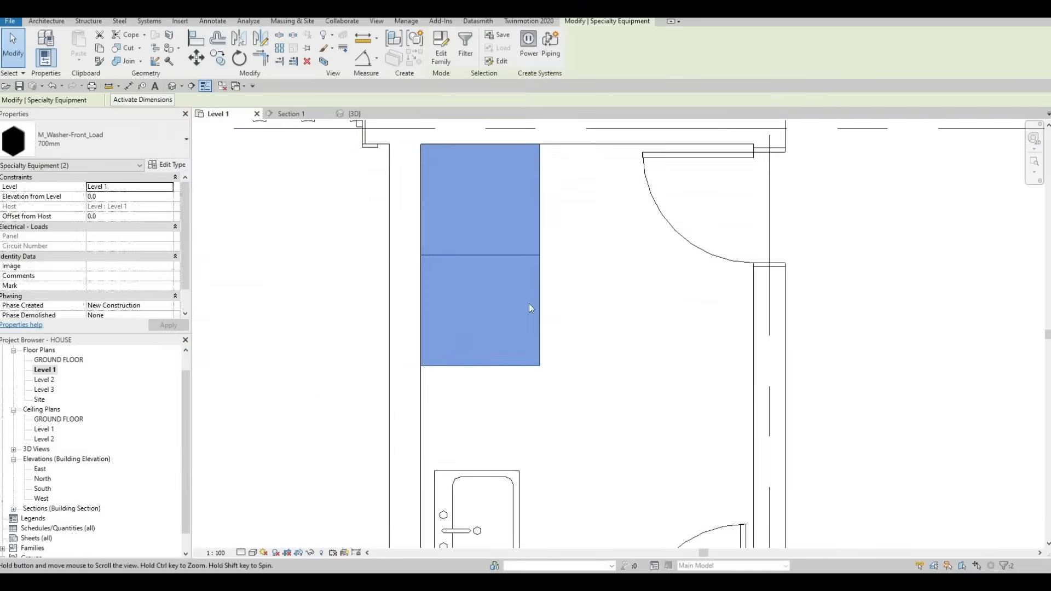
{"action": "key", "text": "Escape"}
{"action": "key", "text": "Escape"}
{"action": "scroll", "coordinate": [512, 305], "scroll_direction": "up", "scroll_amount": 4}
{"action": "scroll", "coordinate": [488, 312], "scroll_direction": "down", "scroll_amount": 6}
{"action": "key", "text": "Escape"}
Move the kitchen sink along the wall closer to the two washers
{"action": "left_click_drag", "start_coordinate": [488, 358], "coordinate": [479, 329]}
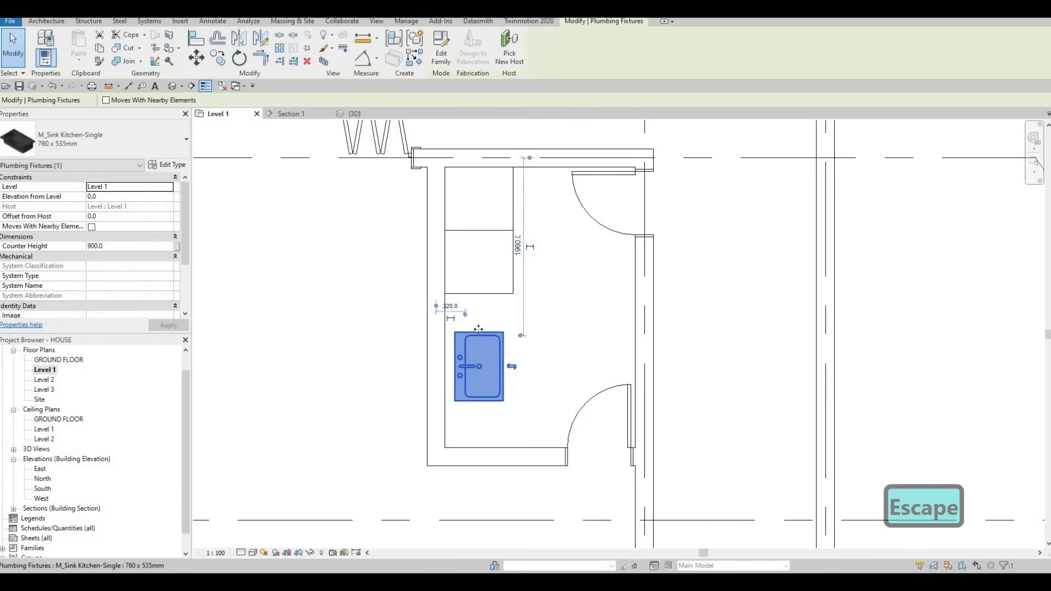
{"action": "key", "text": "Escape"}
{"action": "key", "text": "Escape"}
{"action": "scroll", "coordinate": [496, 326], "scroll_direction": "down", "scroll_amount": 2}
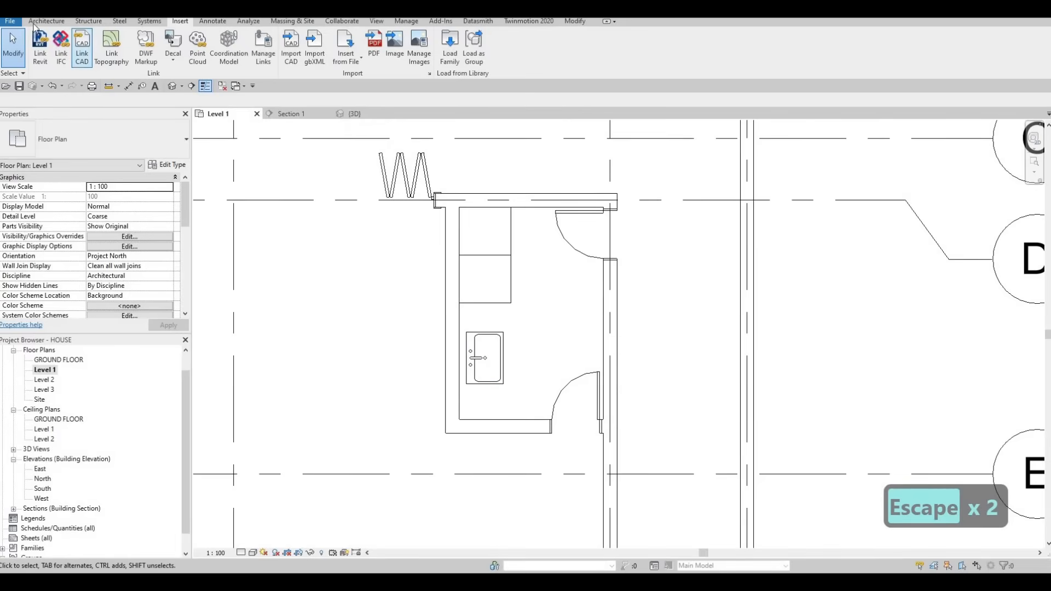
{"action": "scroll", "coordinate": [435, 238], "scroll_direction": "down", "scroll_amount": 3}
{"action": "key", "text": "Escape"}
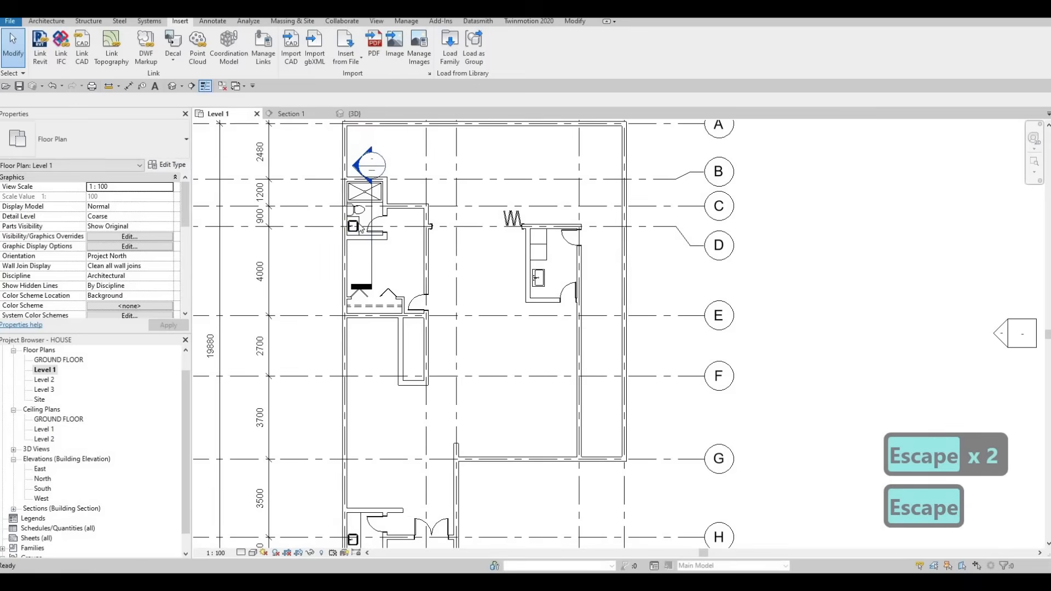
Create a similar in-place model from the washroom counter, using the Generic Models category and the suggested name
{"action": "left_click", "coordinate": [360, 215]}
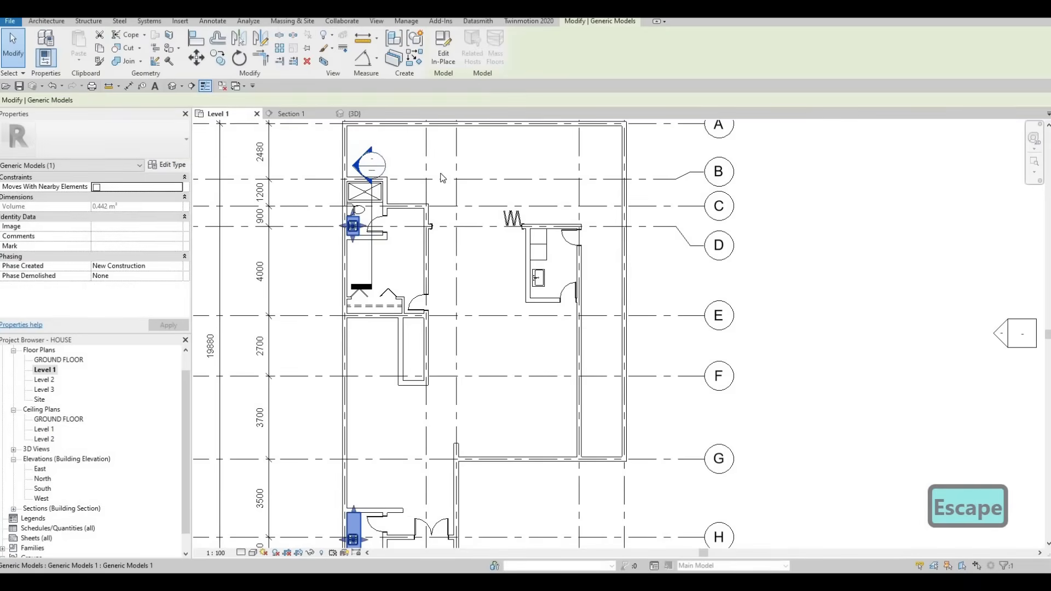
{"action": "key", "text": "c"}
{"action": "key", "text": "s"}
{"action": "scroll", "coordinate": [627, 236], "scroll_direction": "down", "scroll_amount": 1}
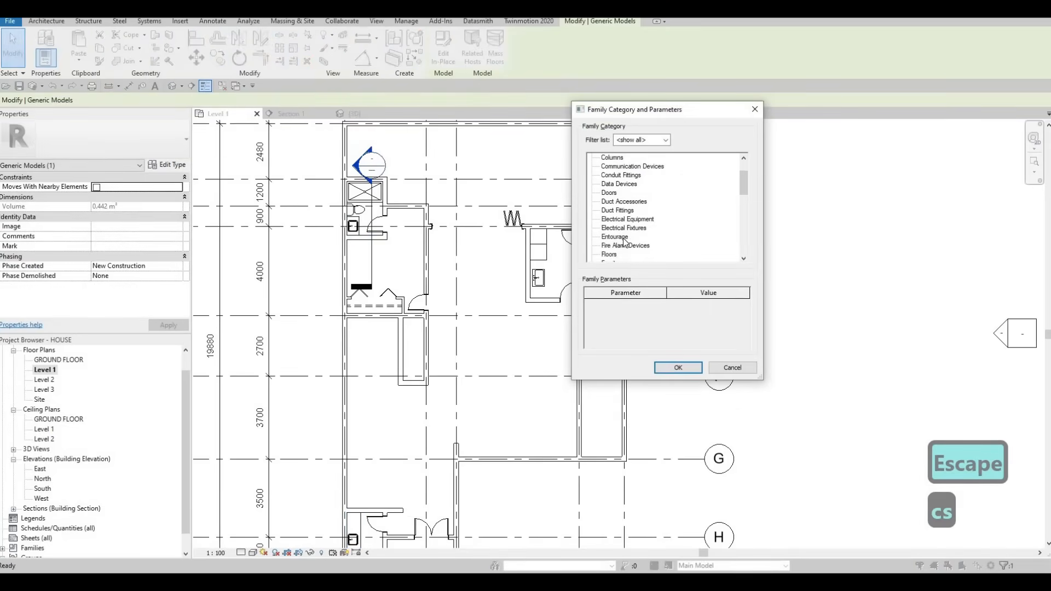
{"action": "scroll", "coordinate": [622, 239], "scroll_direction": "down", "scroll_amount": 1}
{"action": "left_click", "coordinate": [621, 245]}
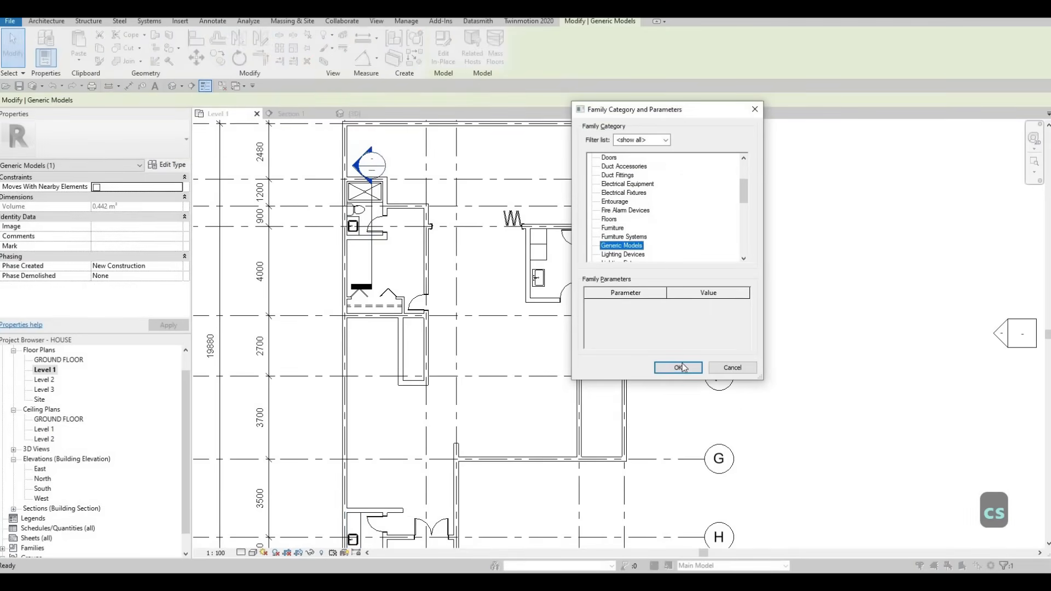
{"action": "key", "text": "Return"}
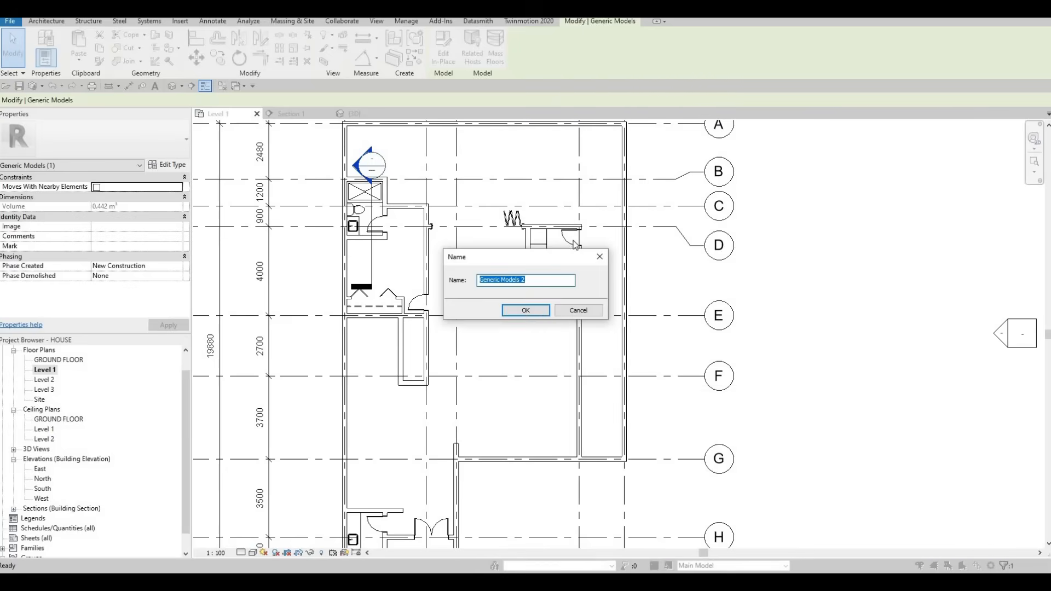
{"action": "key", "text": "Return"}
{"action": "scroll", "coordinate": [570, 241], "scroll_direction": "up", "scroll_amount": 3}
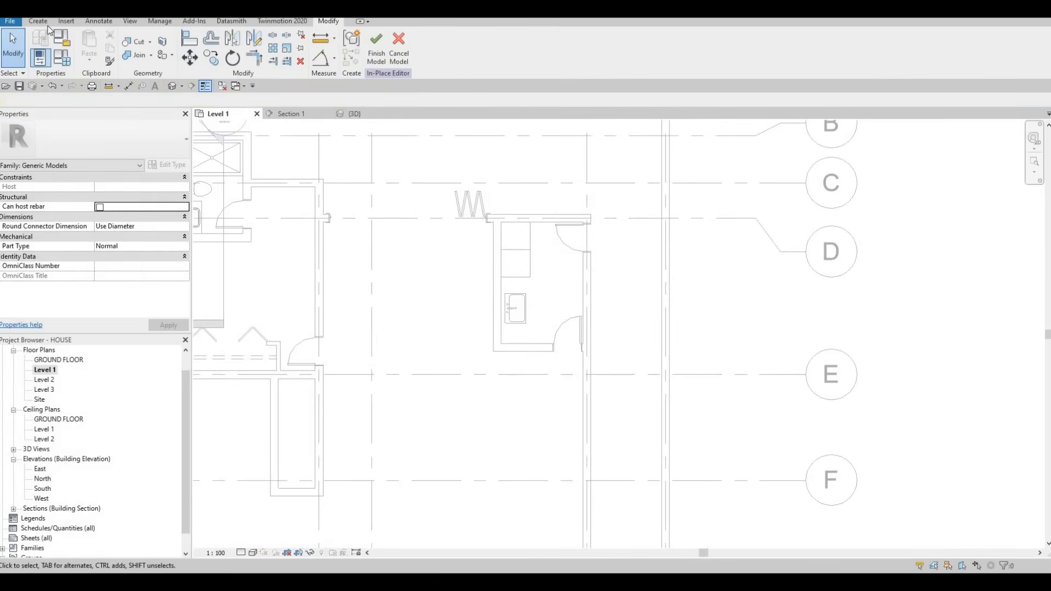
Sketch a rectangular counter extrusion about 3100 mm long between the sink room's end walls, flush with the washer fronts
{"action": "left_click", "coordinate": [44, 23]}
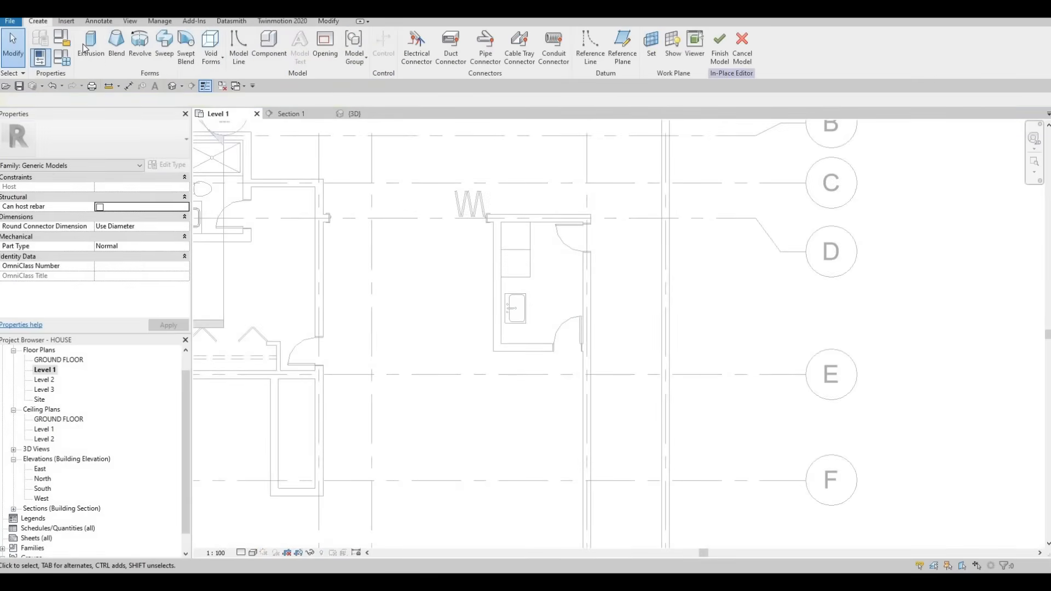
{"action": "scroll", "coordinate": [479, 206], "scroll_direction": "up", "scroll_amount": 4}
{"action": "left_click", "coordinate": [483, 206]}
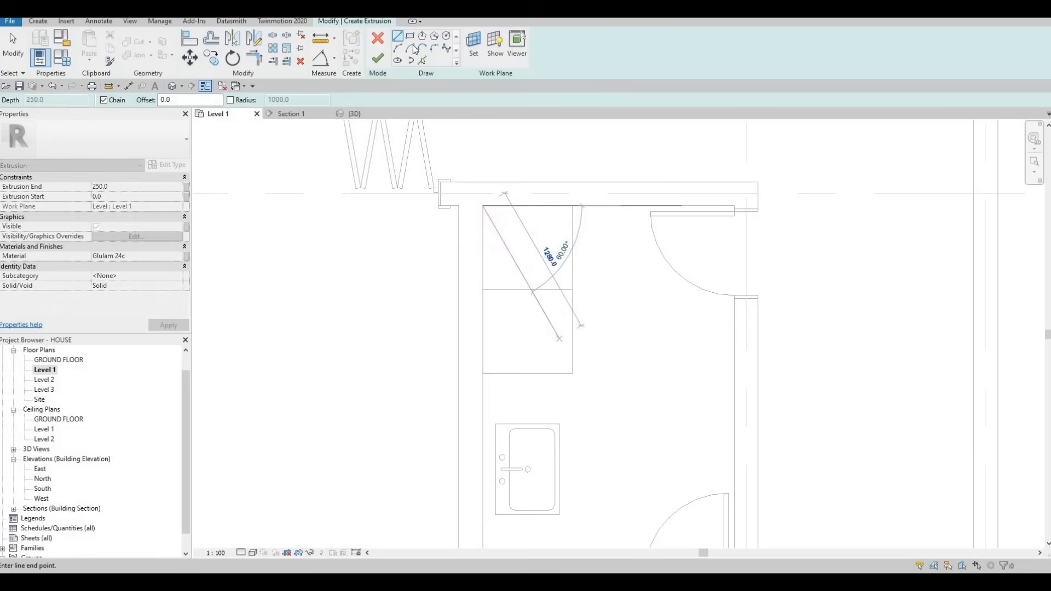
{"action": "key", "text": "Escape"}
{"action": "left_click", "coordinate": [410, 36]}
{"action": "left_click", "coordinate": [483, 206]}
{"action": "middle_click_drag", "start_coordinate": [587, 465], "coordinate": [580, 351]}
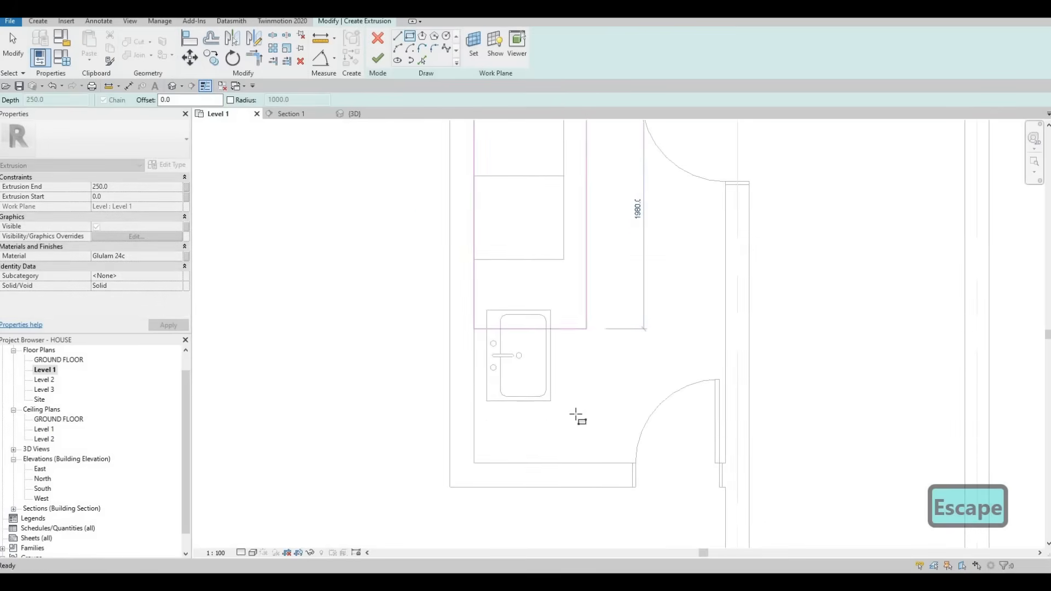
{"action": "middle_click_drag", "start_coordinate": [575, 462], "coordinate": [579, 419]}
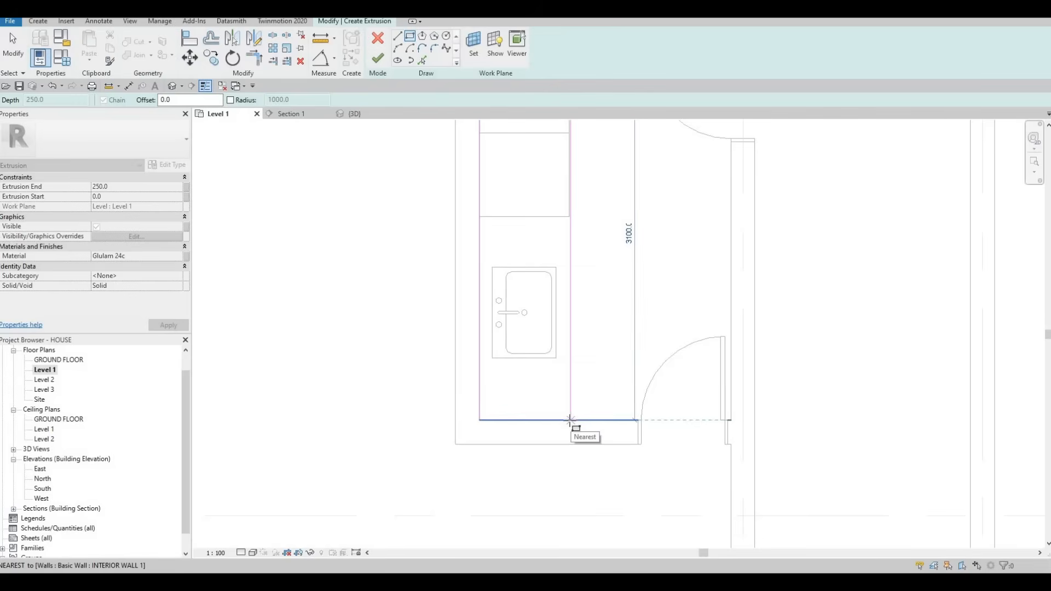
{"action": "left_click", "coordinate": [548, 372]}
{"action": "key", "text": "Escape"}
{"action": "scroll", "coordinate": [526, 328], "scroll_direction": "down", "scroll_amount": 3}
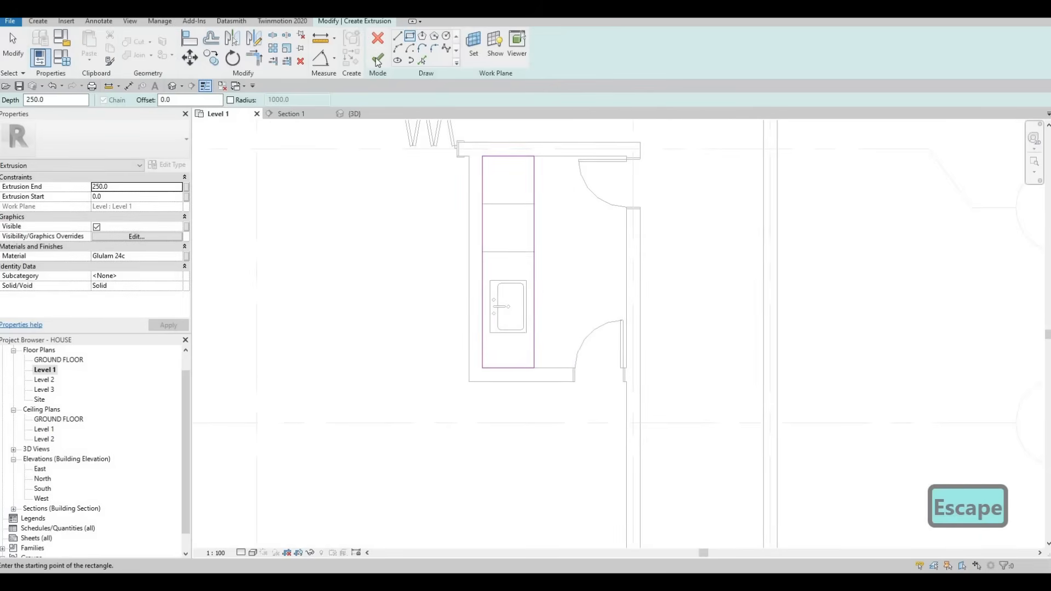
Finish the counter's extrusion sketch and the in-place model
{"action": "scroll", "coordinate": [430, 230], "scroll_direction": "down", "scroll_amount": 2}
{"action": "middle_click_drag", "start_coordinate": [241, 246], "coordinate": [388, 226]}
{"action": "scroll", "coordinate": [388, 227], "scroll_direction": "down", "scroll_amount": 1}
{"action": "key", "text": "Escape"}
{"action": "key", "text": "Escape"}
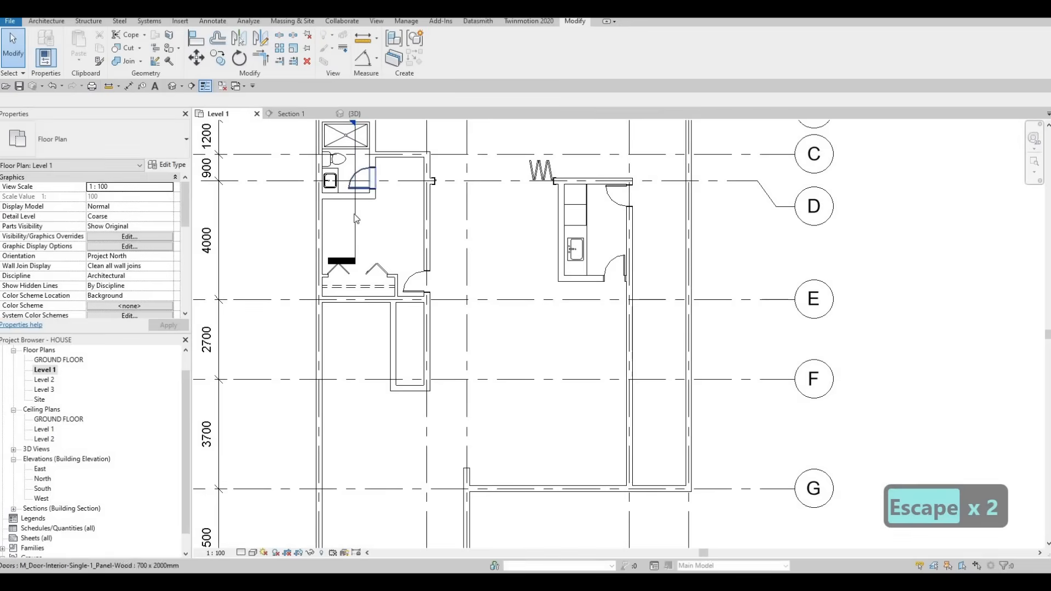
Move the section line from the washroom area into the sink room and open its section view
{"action": "left_click_drag", "start_coordinate": [357, 208], "coordinate": [575, 230]}
{"action": "key", "text": "Escape"}
{"action": "key", "text": "Escape"}
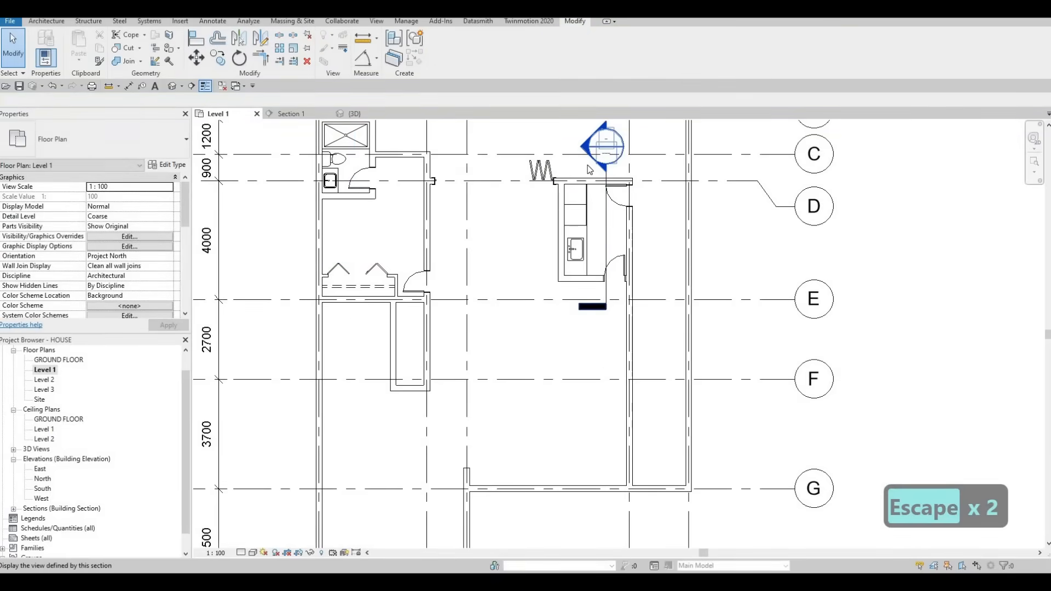
{"action": "double_click", "coordinate": [587, 165]}
{"action": "scroll", "coordinate": [490, 345], "scroll_direction": "down", "scroll_amount": 2}
{"action": "key", "text": "Escape"}
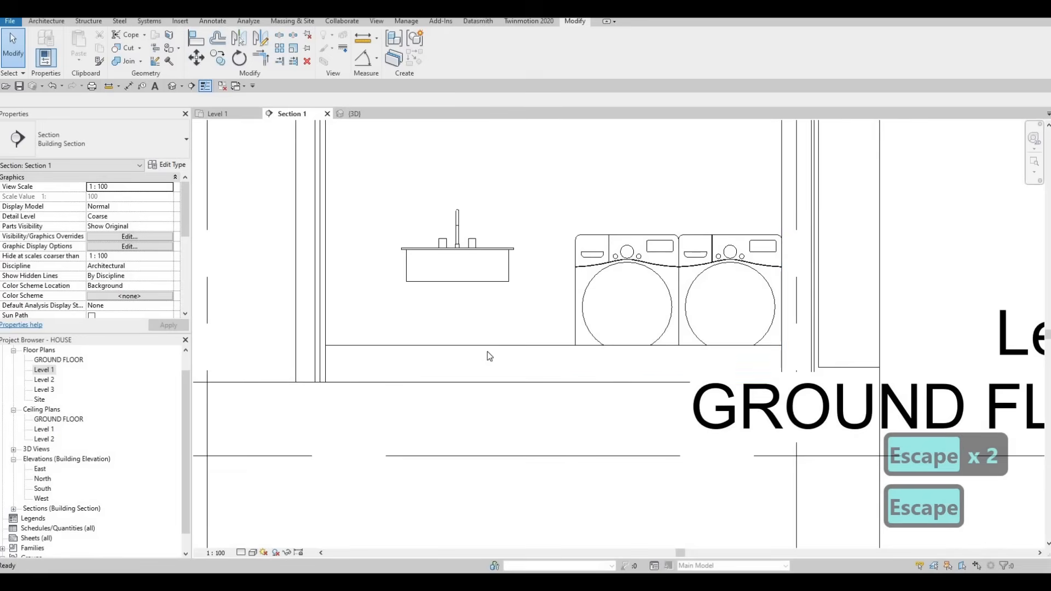
Stretch the top face of the new counter extrusion up above the sink rim and the washers
{"action": "left_click", "coordinate": [553, 344]}
{"action": "left_click_drag", "start_coordinate": [547, 261], "coordinate": [546, 215]}
{"action": "key", "text": "Escape"}
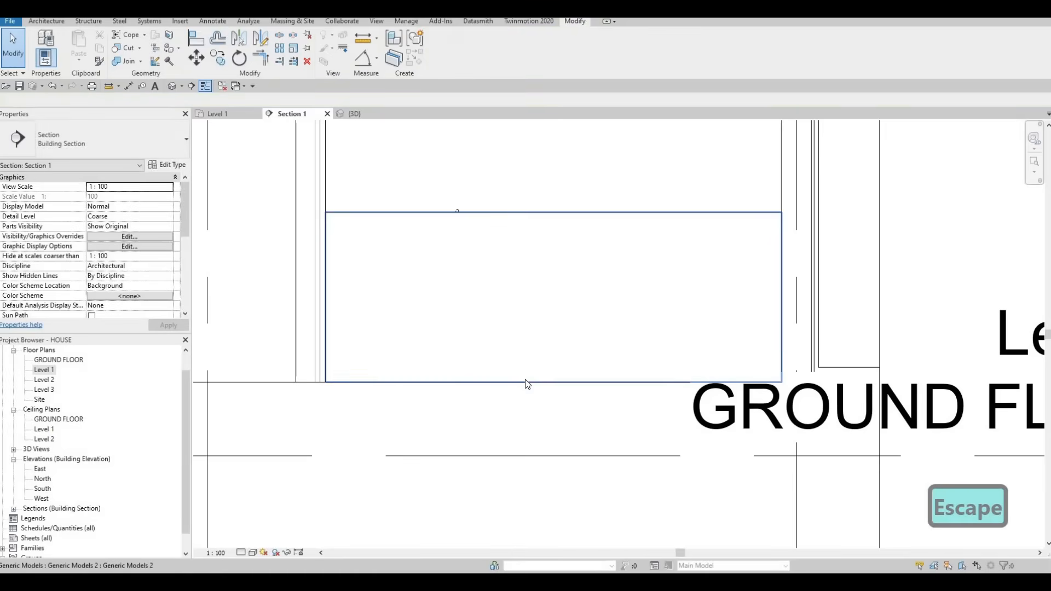
Stretch the bottom face of the sink-room counter up to just above the washer tops
{"action": "left_click", "coordinate": [556, 340]}
{"action": "mouse_move", "coordinate": [565, 240]}
{"action": "left_mouse_down"}
{"action": "mouse_move", "coordinate": [556, 235]}
{"action": "mouse_move", "coordinate": [567, 233]}
{"action": "left_mouse_up"}
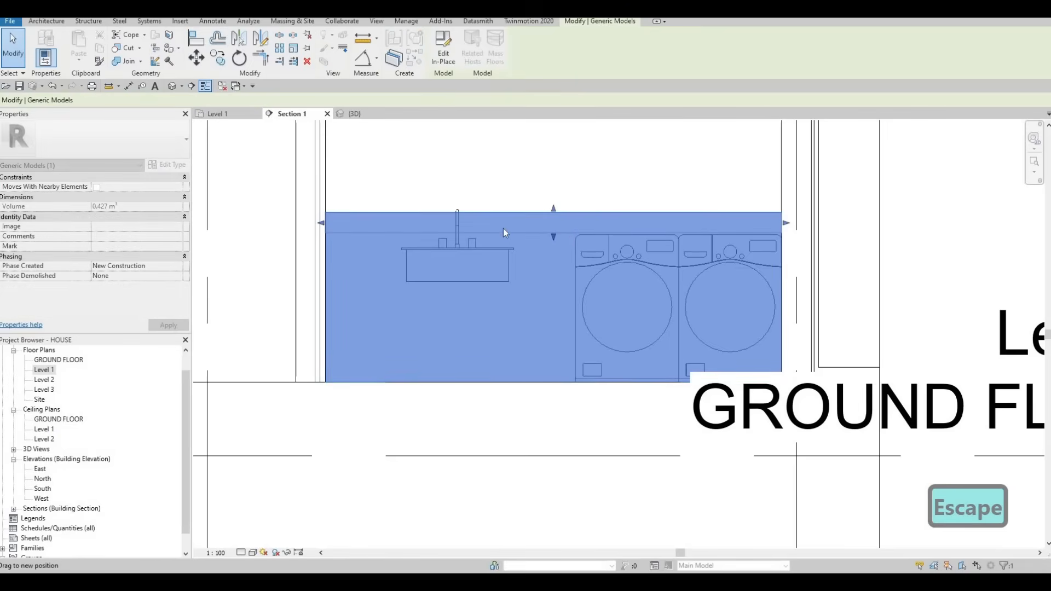
{"action": "key", "text": "Escape"}
{"action": "key", "text": "Escape"}
Nudge the laundry sink upward until its rim rests on the counter's top face
{"action": "left_click", "coordinate": [484, 253]}
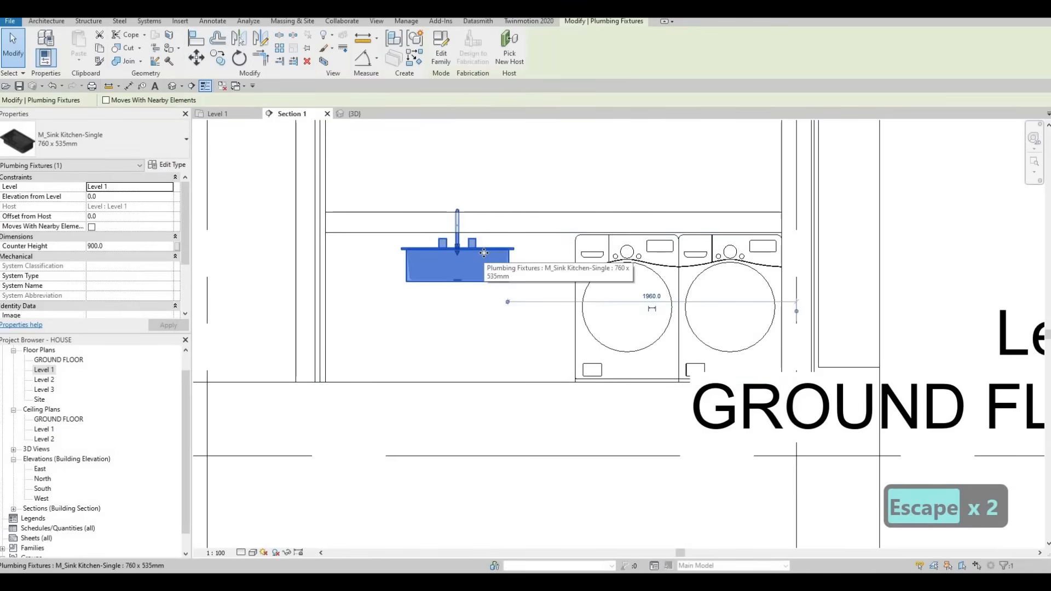
{"action": "key", "text": "Up"}
{"action": "key", "text": "Up"}
{"action": "key", "text": "Up"}
{"action": "key", "text": "Up"}
{"action": "key", "text": "Up"}
{"action": "key", "text": "Up"}
{"action": "key", "text": "Up"}
{"action": "key", "text": "Up"}
{"action": "key", "text": "Up"}
{"action": "key", "text": "Up"}
{"action": "key", "text": "Up"}
{"action": "key", "text": "Up"}
{"action": "key", "text": "Up"}
{"action": "key", "text": "Up"}
{"action": "key", "text": "Up"}
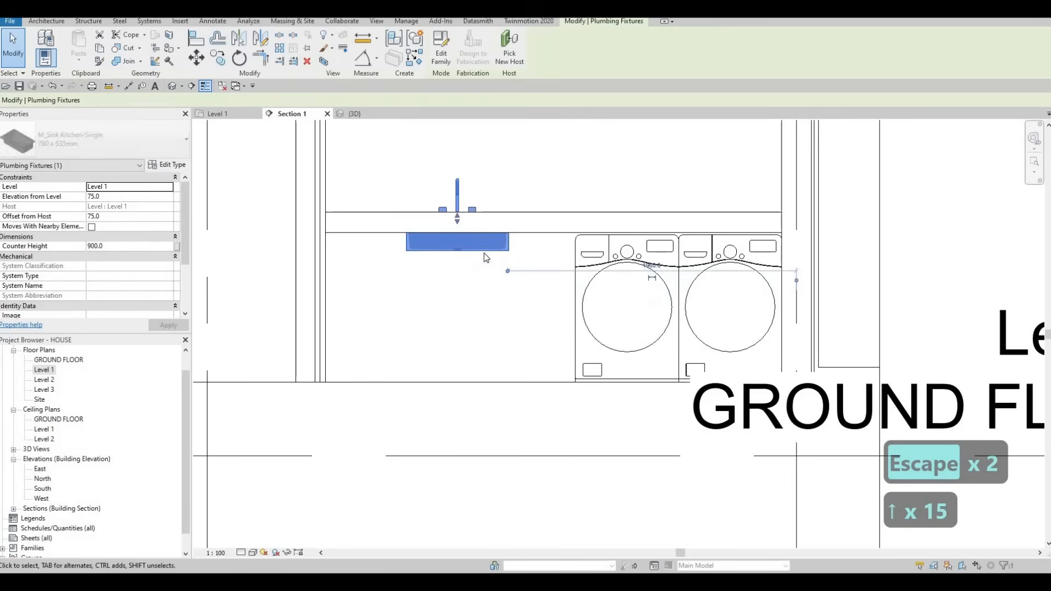
{"action": "key", "text": "Up"}
{"action": "key", "text": "Up"}
{"action": "key", "text": "Up"}
{"action": "key", "text": "Down"}
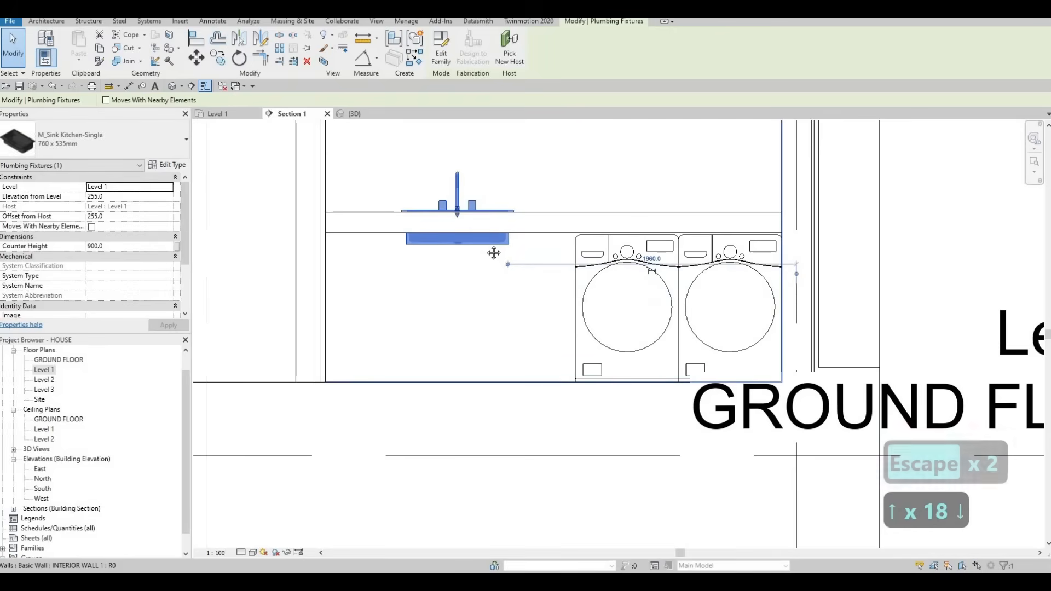
{"action": "key", "text": "Escape"}
{"action": "key", "text": "Escape"}
{"action": "key", "text": "Escape"}
Adjust the counter's bottom face so it sits directly on the washer tops
{"action": "scroll", "coordinate": [469, 232], "scroll_direction": "up", "scroll_amount": 3}
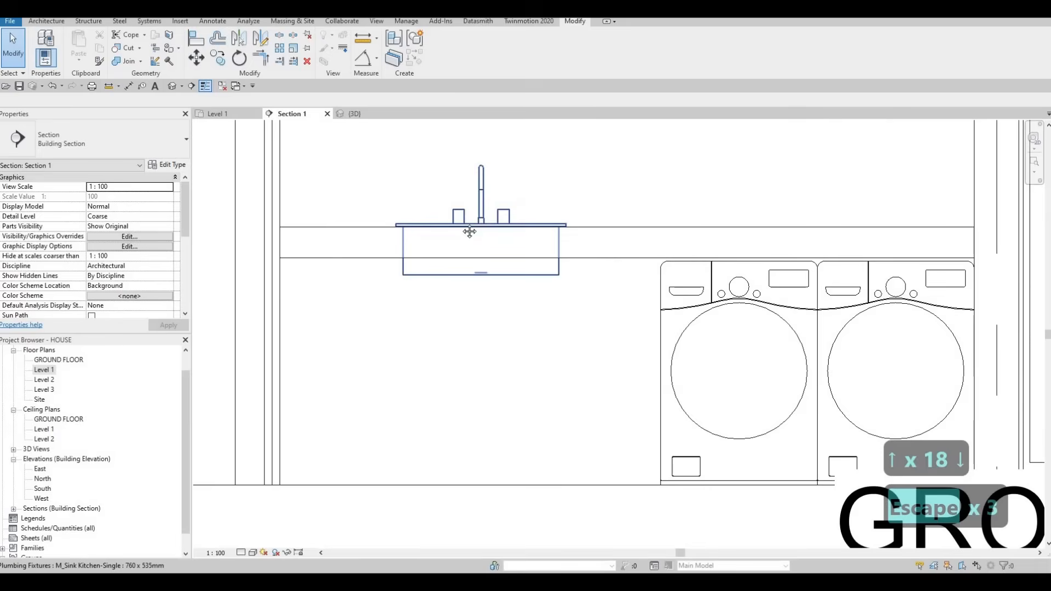
{"action": "scroll", "coordinate": [504, 224], "scroll_direction": "down", "scroll_amount": 4}
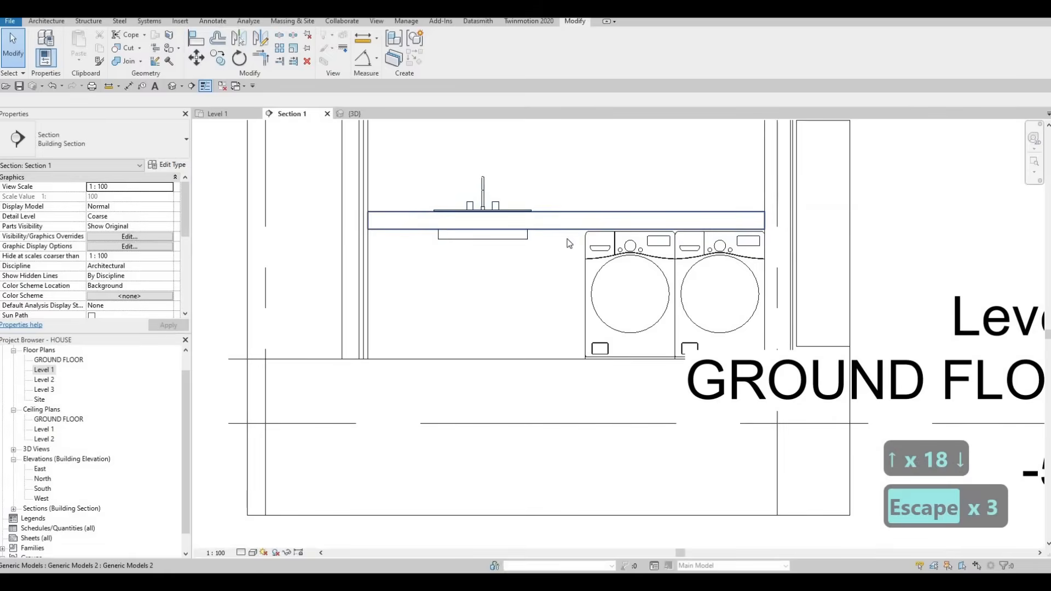
{"action": "scroll", "coordinate": [567, 233], "scroll_direction": "up", "scroll_amount": 4}
{"action": "key", "text": "Escape"}
{"action": "scroll", "coordinate": [572, 236], "scroll_direction": "up", "scroll_amount": 1}
{"action": "left_click", "coordinate": [571, 235]}
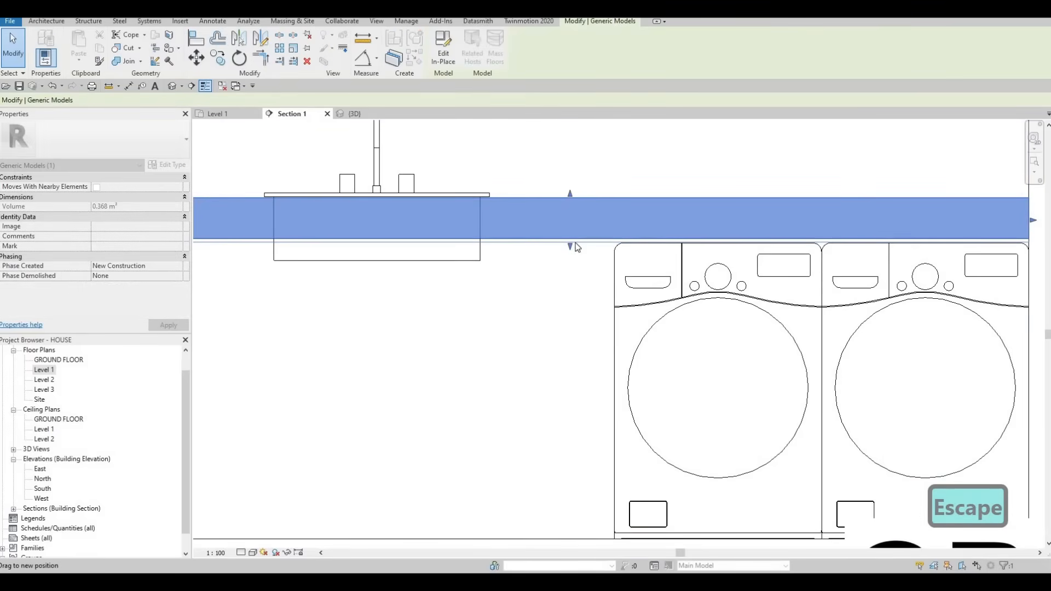
{"action": "key", "text": "Escape"}
{"action": "scroll", "coordinate": [379, 216], "scroll_direction": "down", "scroll_amount": 3}
{"action": "scroll", "coordinate": [377, 220], "scroll_direction": "up", "scroll_amount": 2}
{"action": "scroll", "coordinate": [375, 220], "scroll_direction": "up", "scroll_amount": 3}
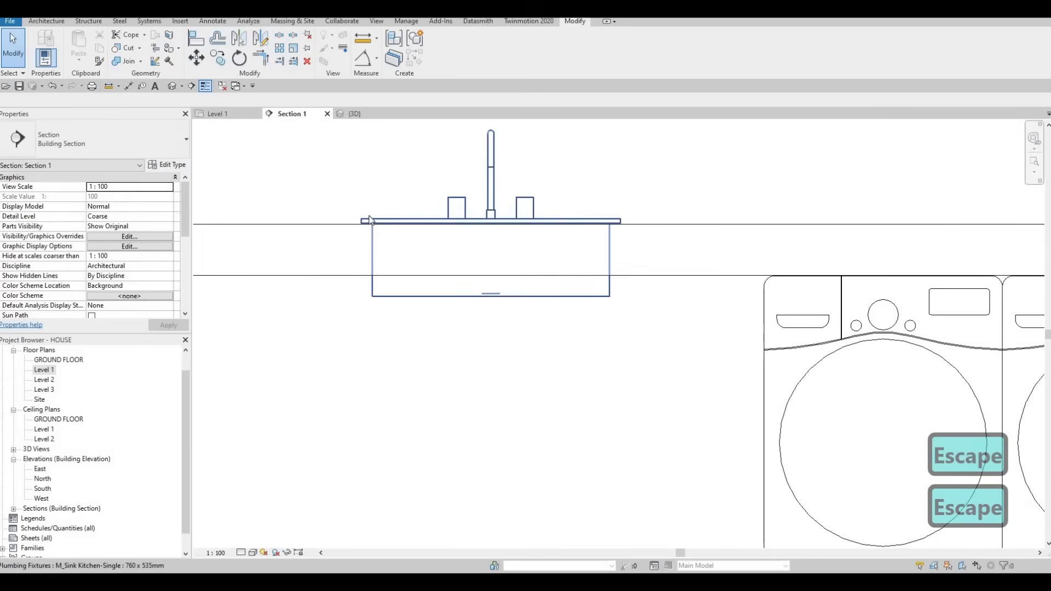
{"action": "key", "text": "a"}
{"action": "key", "text": "l"}
{"action": "scroll", "coordinate": [374, 212], "scroll_direction": "up", "scroll_amount": 1}
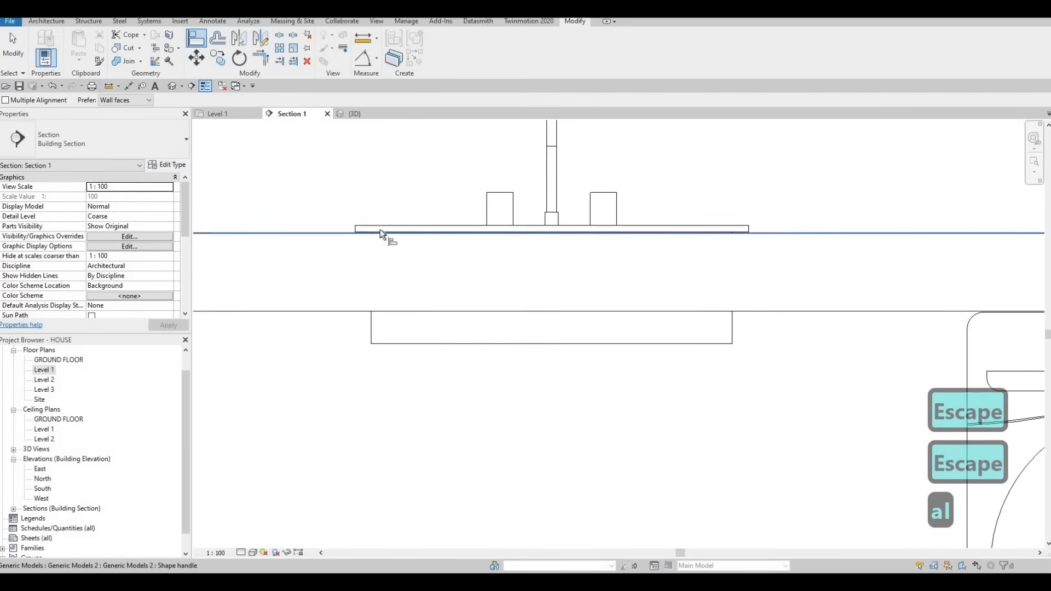
{"action": "left_click", "coordinate": [380, 230]}
{"action": "scroll", "coordinate": [380, 231], "scroll_direction": "up", "scroll_amount": 1}
{"action": "key", "text": "Escape"}
{"action": "key", "text": "Escape"}
{"action": "key", "text": "Escape"}
{"action": "scroll", "coordinate": [390, 227], "scroll_direction": "down", "scroll_amount": 4}
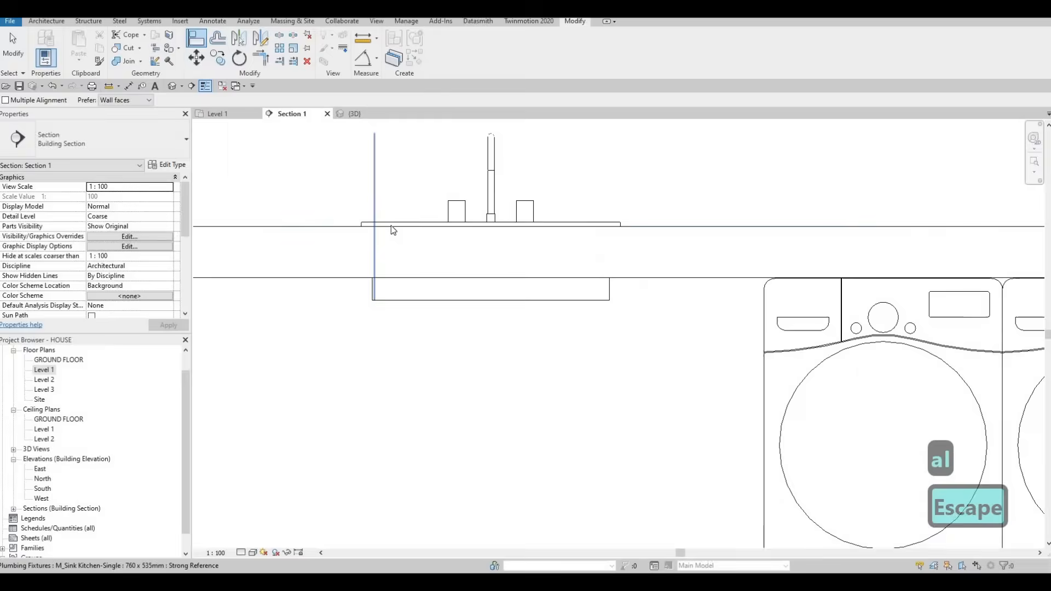
Open the Level 1 floor plan and start editing the sink-room counter in place
{"action": "scroll", "coordinate": [469, 240], "scroll_direction": "down", "scroll_amount": 2}
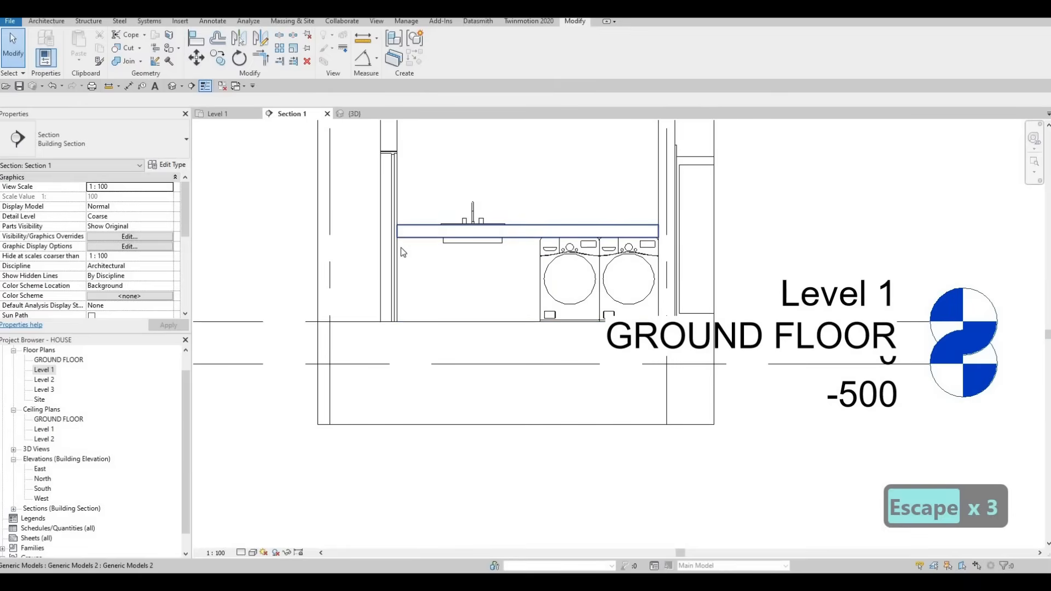
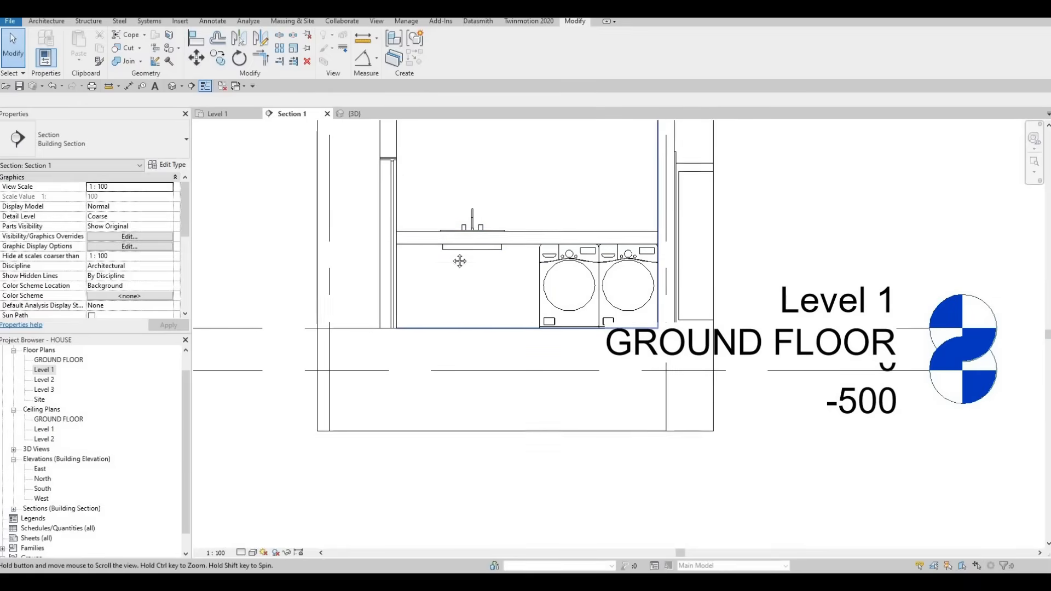
{"action": "scroll", "coordinate": [443, 230], "scroll_direction": "down", "scroll_amount": 3}
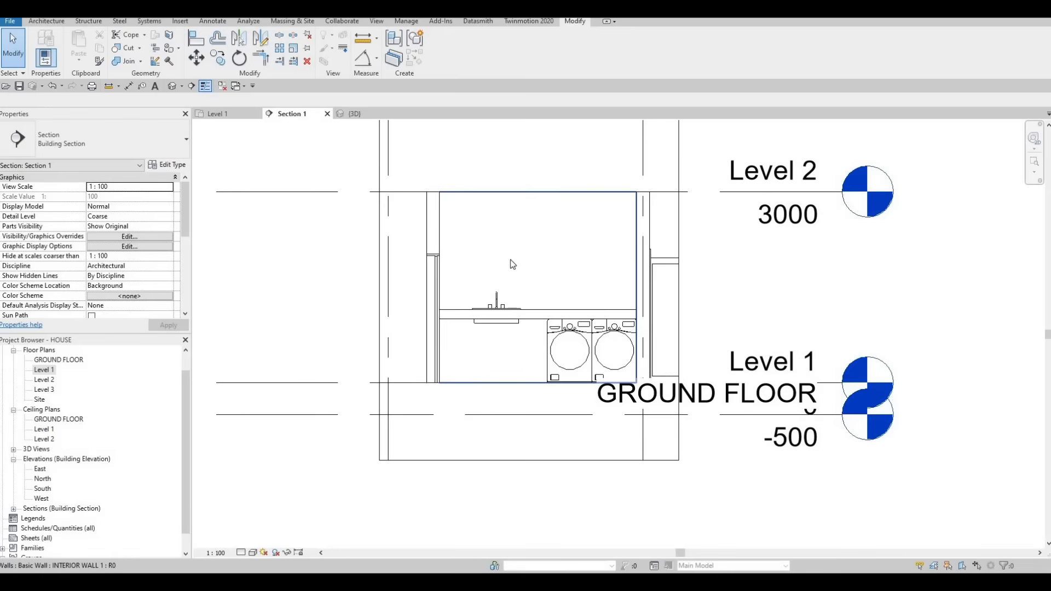
{"action": "key", "text": "Escape"}
{"action": "key", "text": "Escape"}
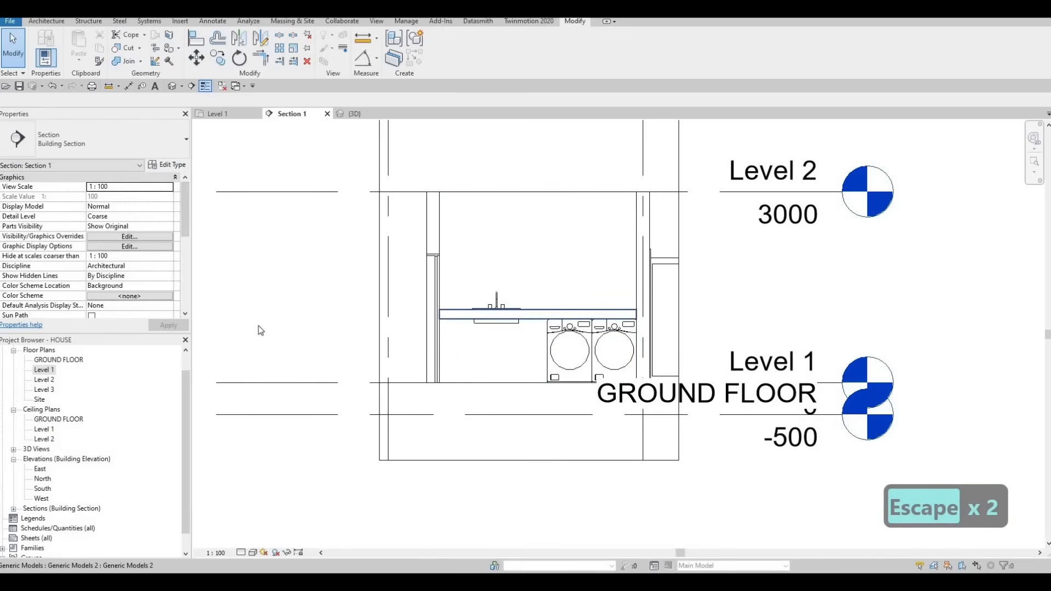
{"action": "double_click", "coordinate": [43, 370]}
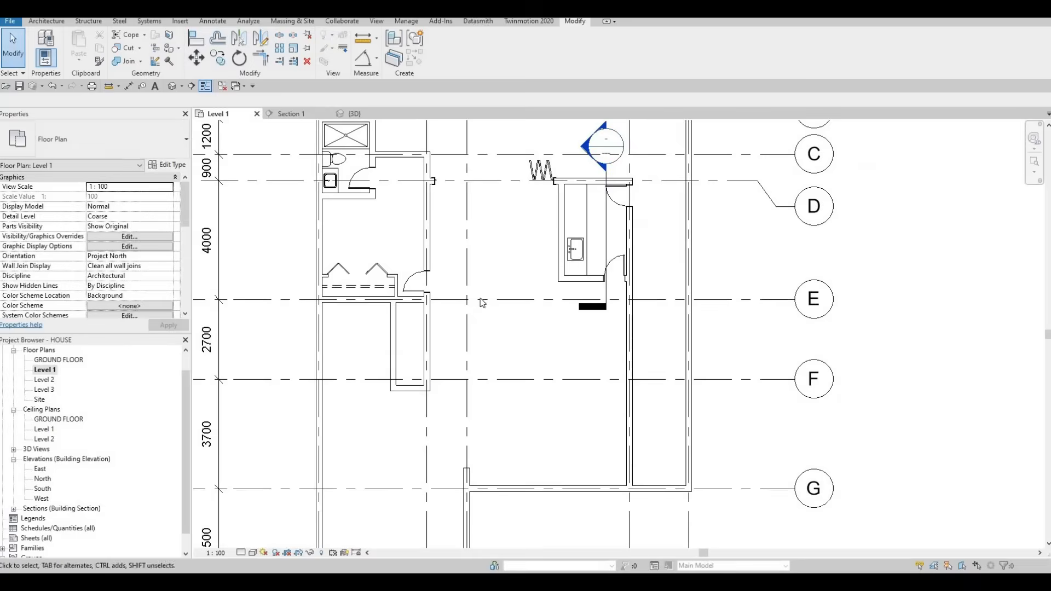
{"action": "scroll", "coordinate": [558, 295], "scroll_direction": "up", "scroll_amount": 4}
{"action": "key", "text": "Escape"}
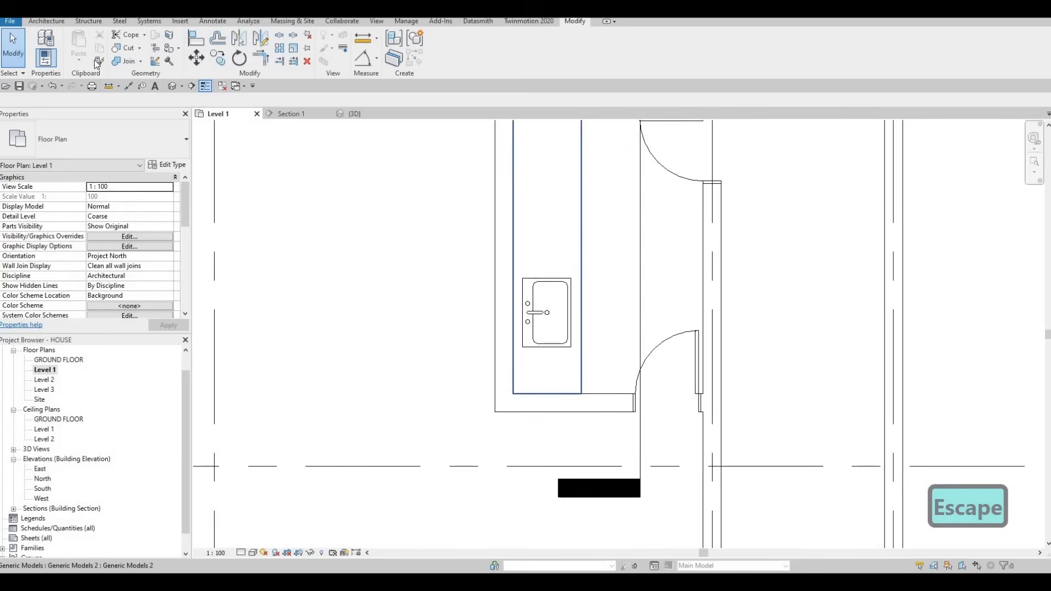
{"action": "left_click", "coordinate": [580, 176]}
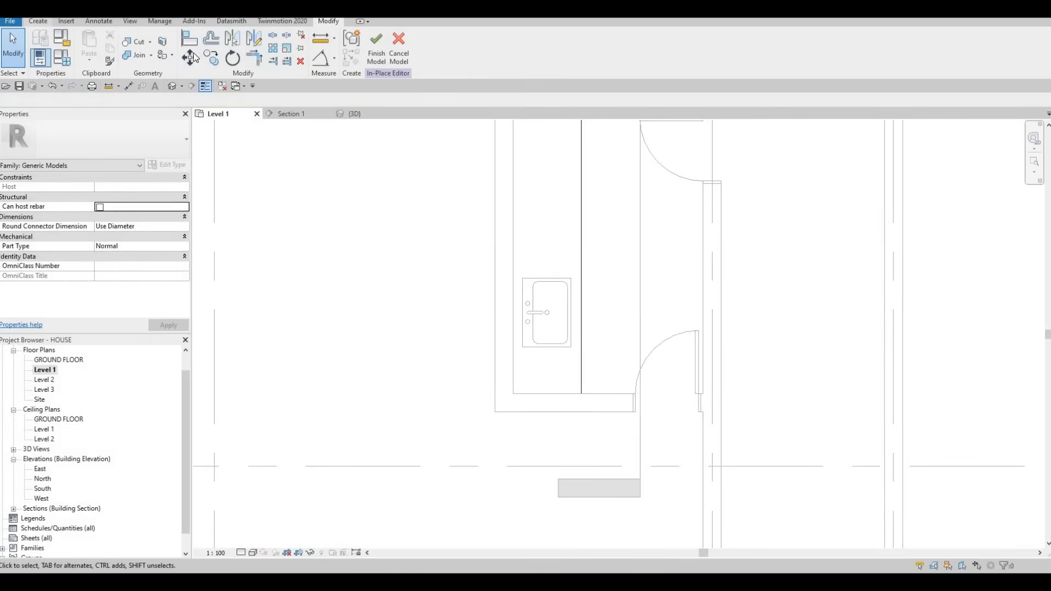
Sketch a rectangular void extrusion around the laundry sink's bowl, just inside the outer edge of its rim
{"action": "left_click", "coordinate": [210, 50]}
{"action": "left_click", "coordinate": [240, 77]}
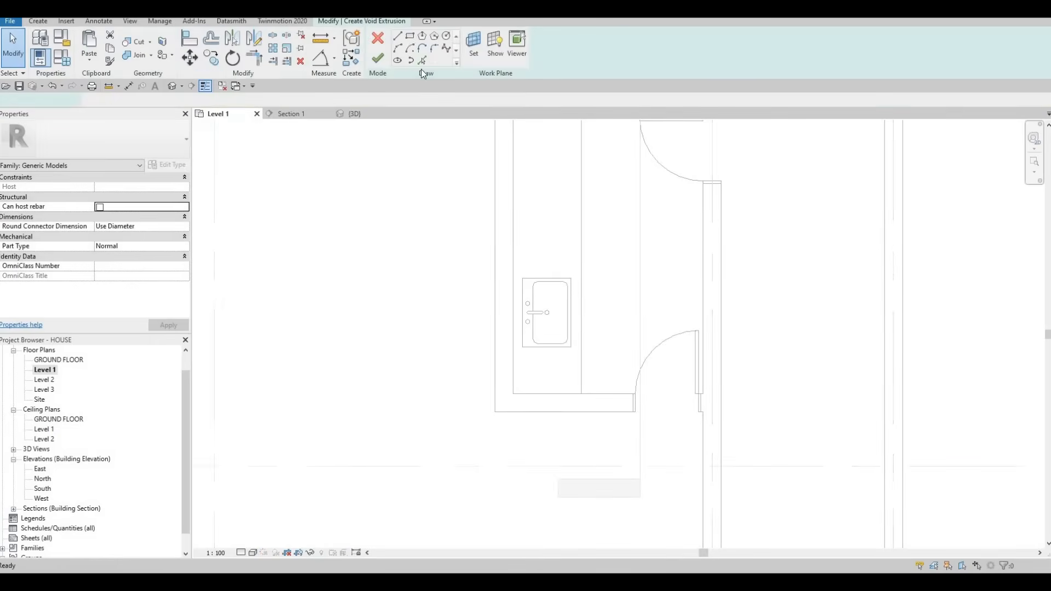
{"action": "key", "text": "r"}
{"action": "key", "text": "c"}
{"action": "scroll", "coordinate": [542, 285], "scroll_direction": "up", "scroll_amount": 5}
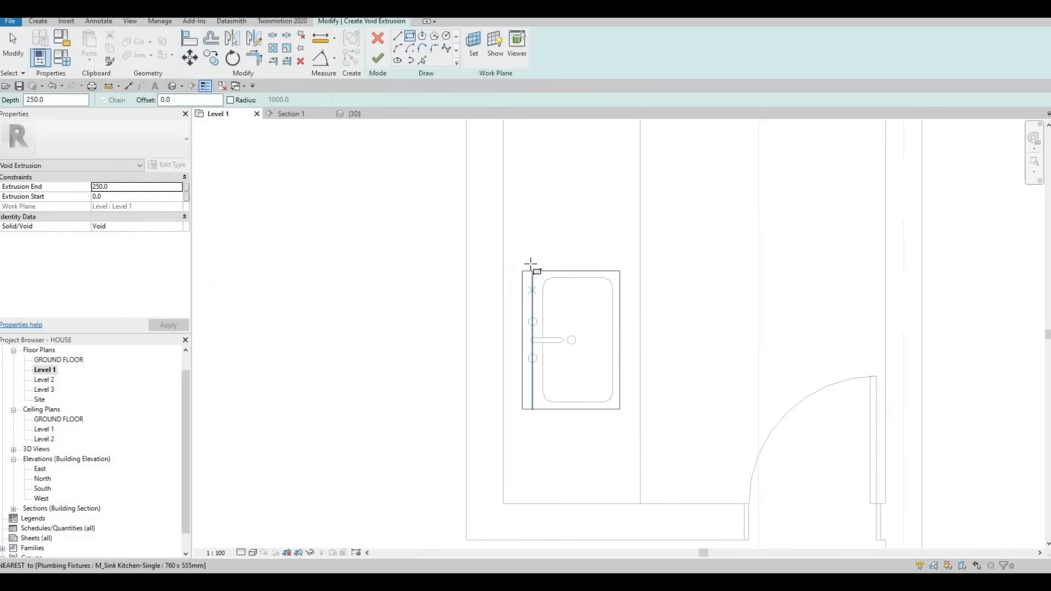
{"action": "left_click", "coordinate": [530, 264]}
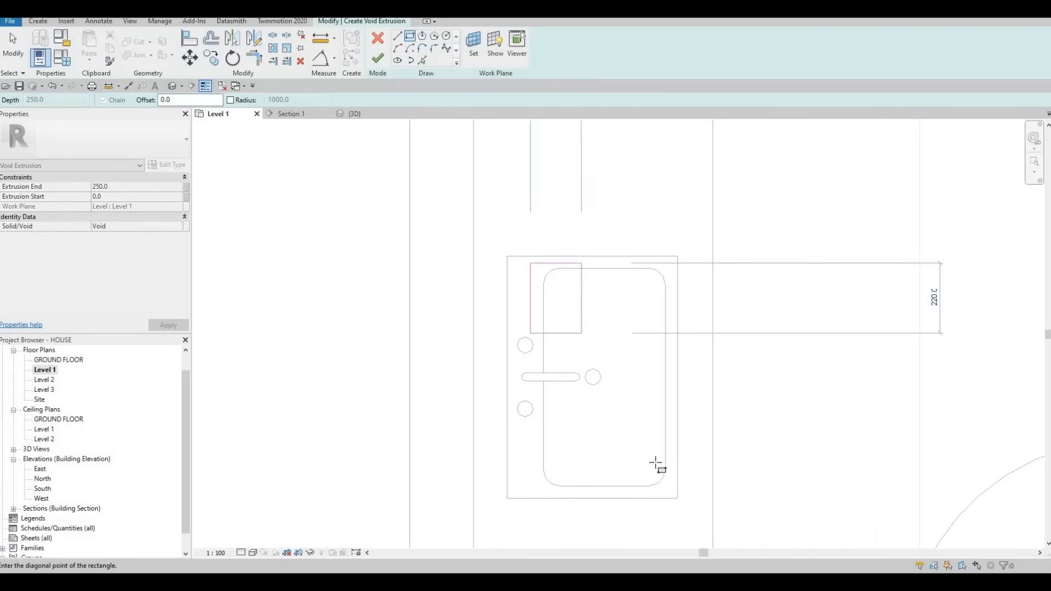
{"action": "left_click", "coordinate": [671, 492]}
{"action": "key", "text": "Escape"}
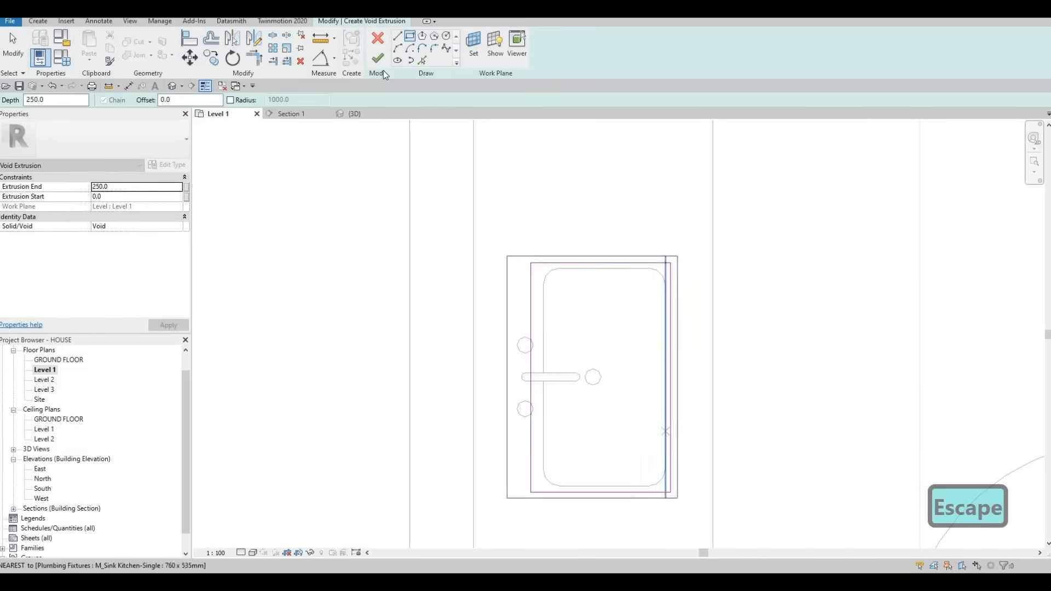
In Section 1, raise and stretch the void extrusion so it passes through the counter at the sink
{"action": "left_click", "coordinate": [354, 114]}
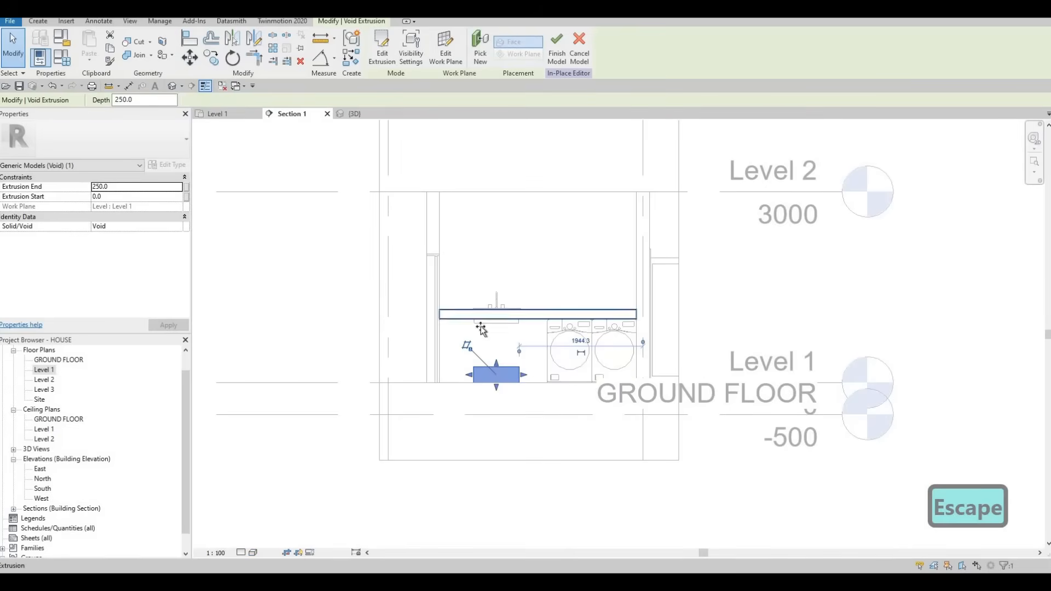
{"action": "left_click_drag", "start_coordinate": [496, 362], "coordinate": [495, 327]}
{"action": "key", "text": "Escape"}
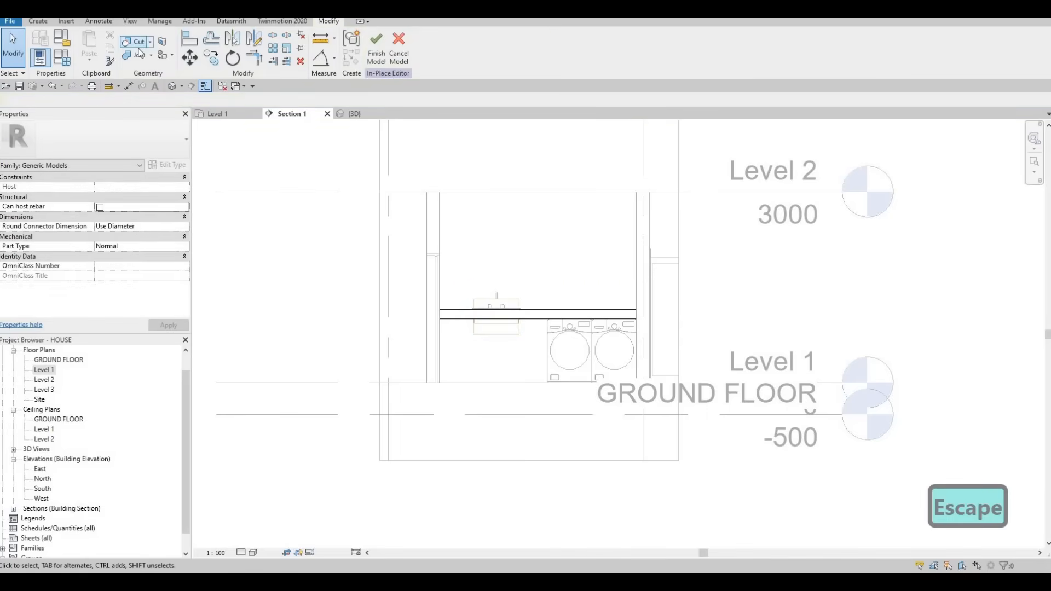
Cut the counter with the void extrusion and finish the in-place model
{"action": "left_click", "coordinate": [512, 302]}
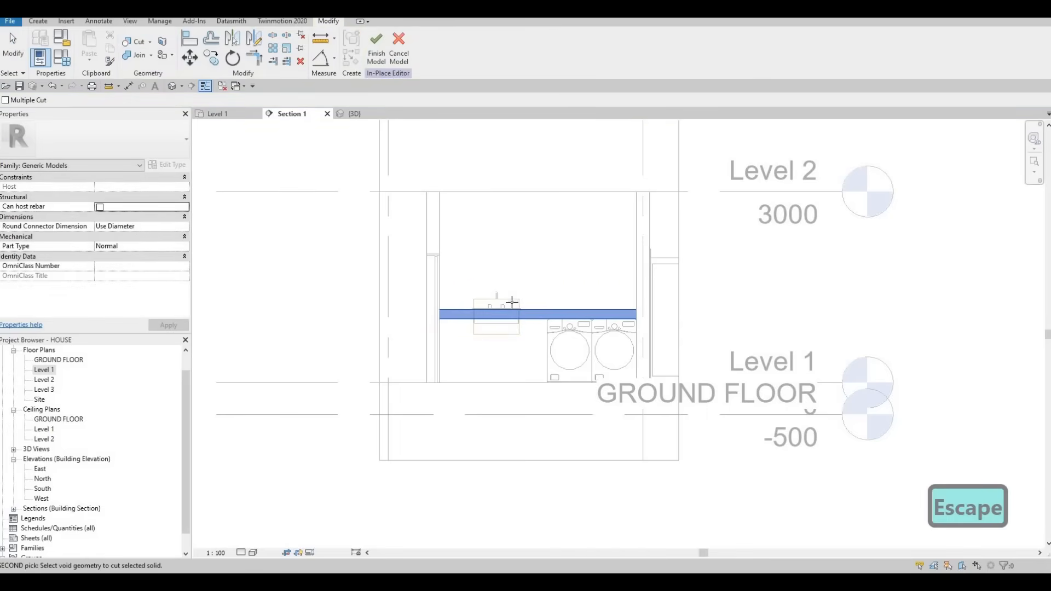
{"action": "left_click", "coordinate": [491, 252]}
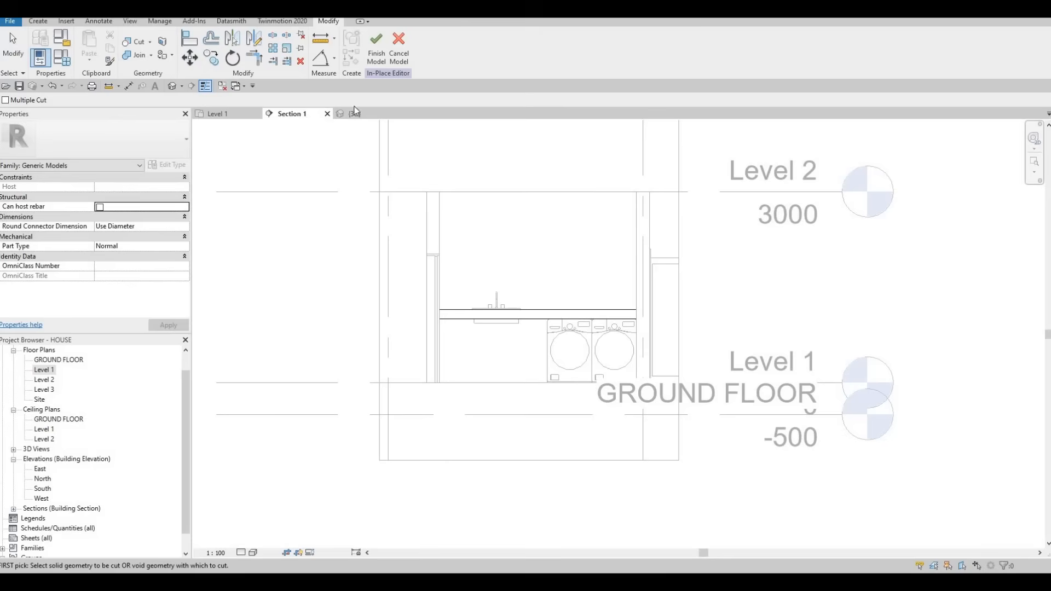
{"action": "left_click", "coordinate": [377, 61]}
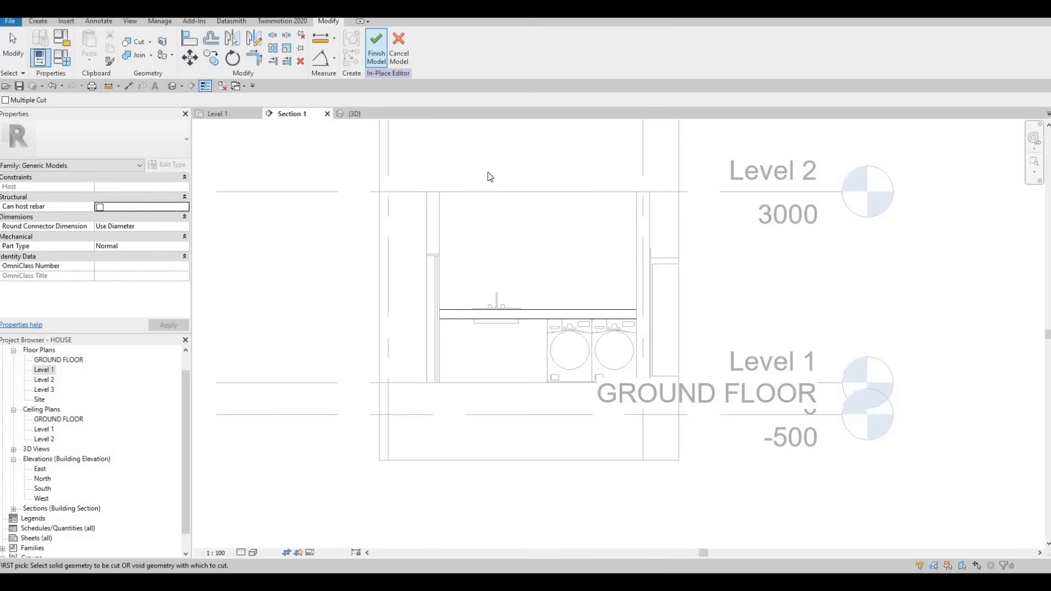
Examine the sink cutout and the surrounding layout in the Level 1 plan, and return to Section 1
{"action": "left_click", "coordinate": [224, 113]}
{"action": "key", "text": "Escape"}
{"action": "scroll", "coordinate": [510, 272], "scroll_direction": "down", "scroll_amount": 6}
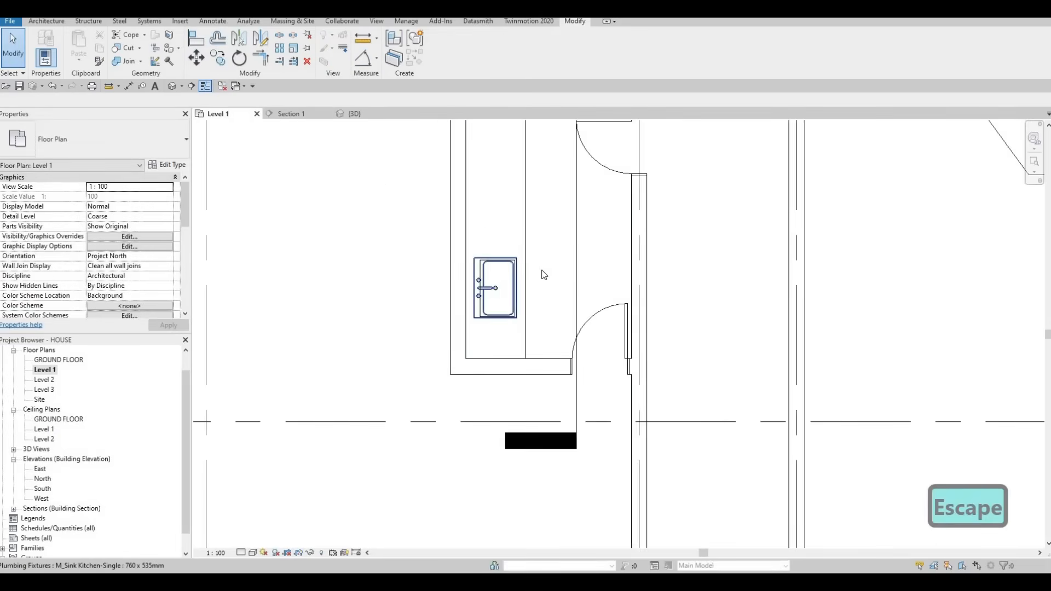
{"action": "key", "text": "Escape"}
{"action": "key", "text": "Escape"}
{"action": "middle_click_drag", "start_coordinate": [503, 305], "coordinate": [549, 274]}
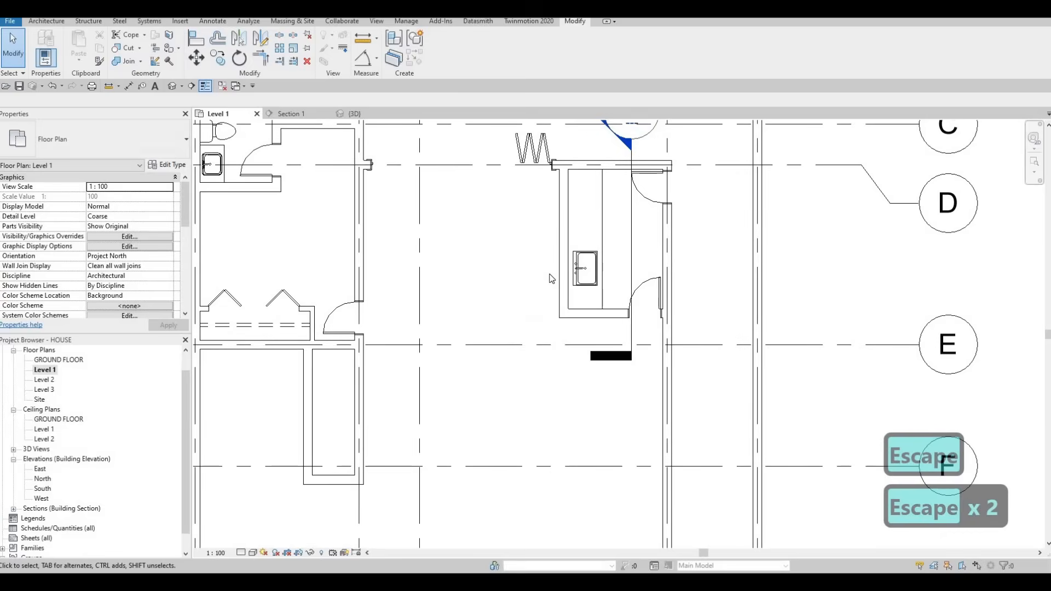
{"action": "scroll", "coordinate": [545, 288], "scroll_direction": "down", "scroll_amount": 5}
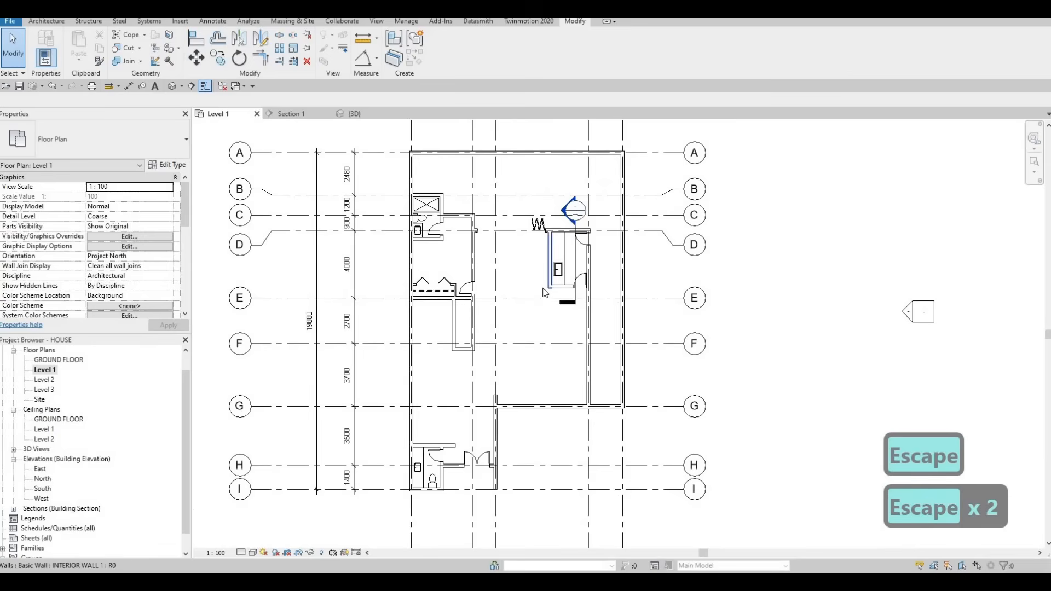
{"action": "scroll", "coordinate": [559, 224], "scroll_direction": "up", "scroll_amount": 4}
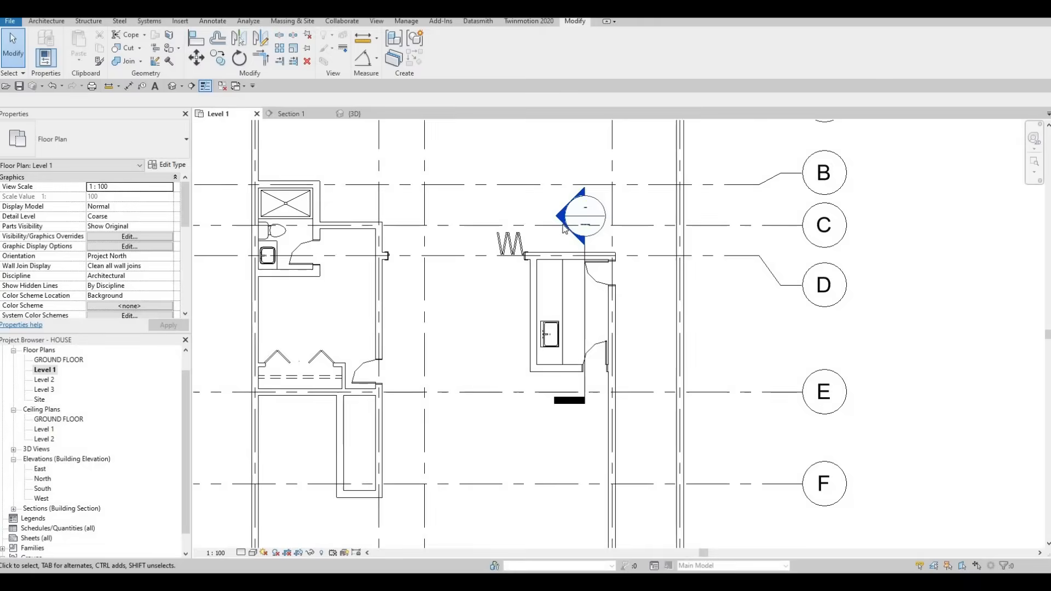
{"action": "key", "text": "Escape"}
{"action": "scroll", "coordinate": [550, 211], "scroll_direction": "down", "scroll_amount": 2}
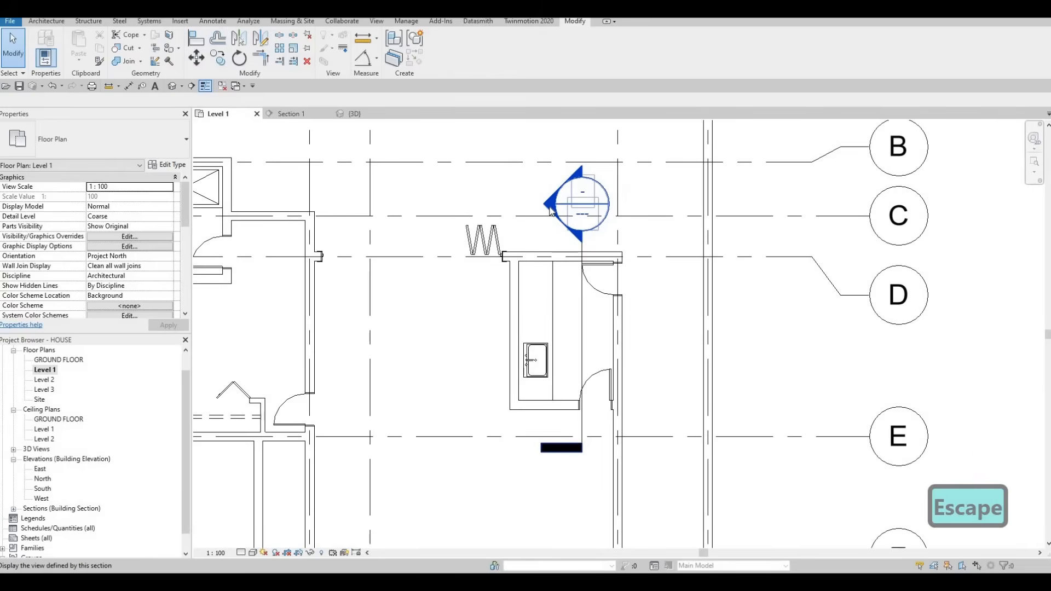
{"action": "middle_click_drag", "start_coordinate": [445, 221], "coordinate": [417, 204]}
{"action": "key", "text": "Escape"}
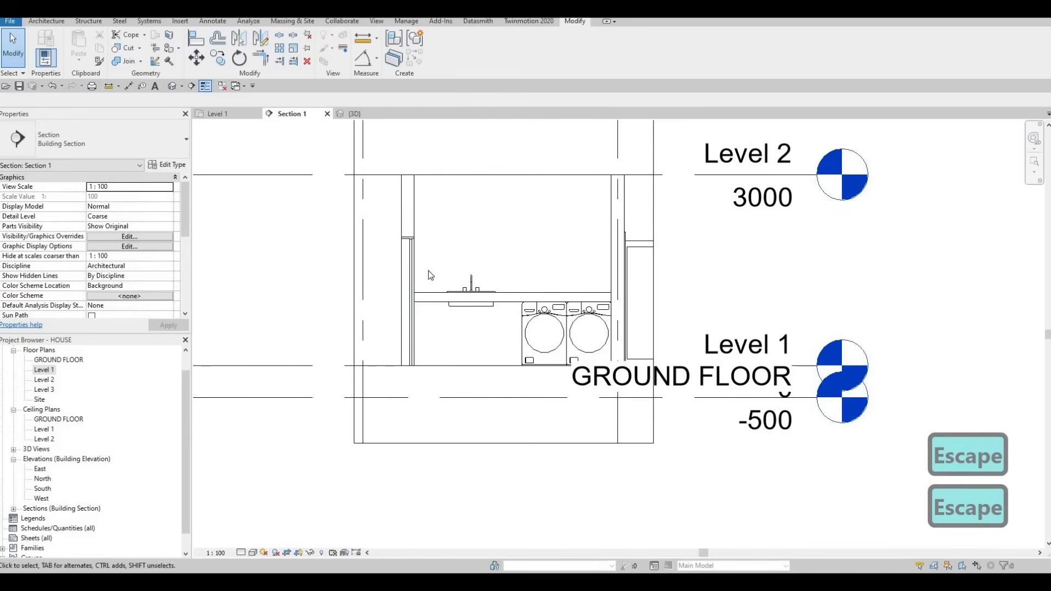
Edit the laundry counter in place and start a new extrusion on the face of the interior wall behind it
{"action": "left_click", "coordinate": [47, 21]}
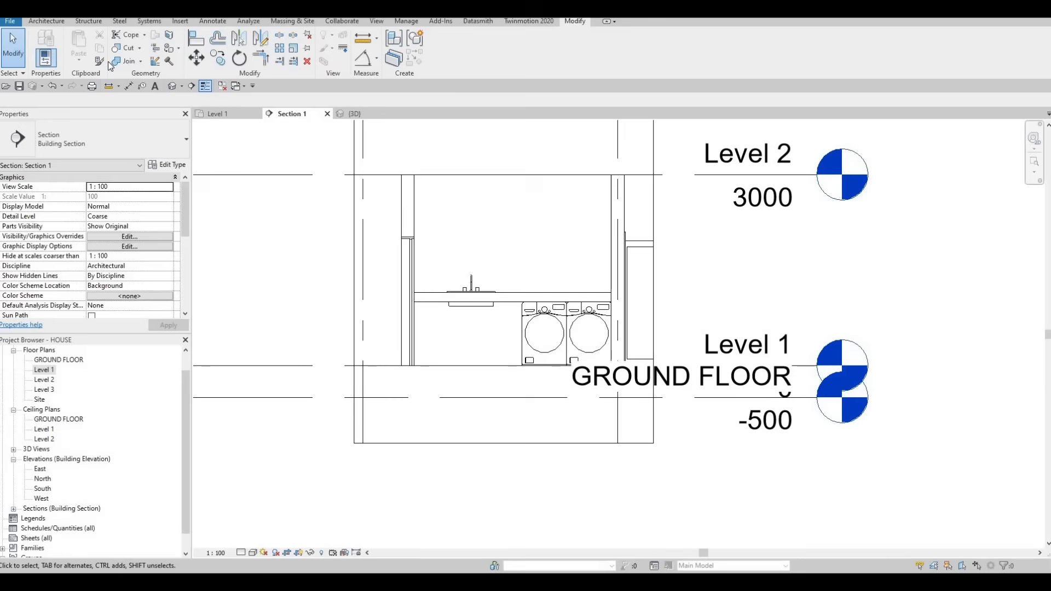
{"action": "key", "text": "Escape"}
{"action": "left_click", "coordinate": [517, 297]}
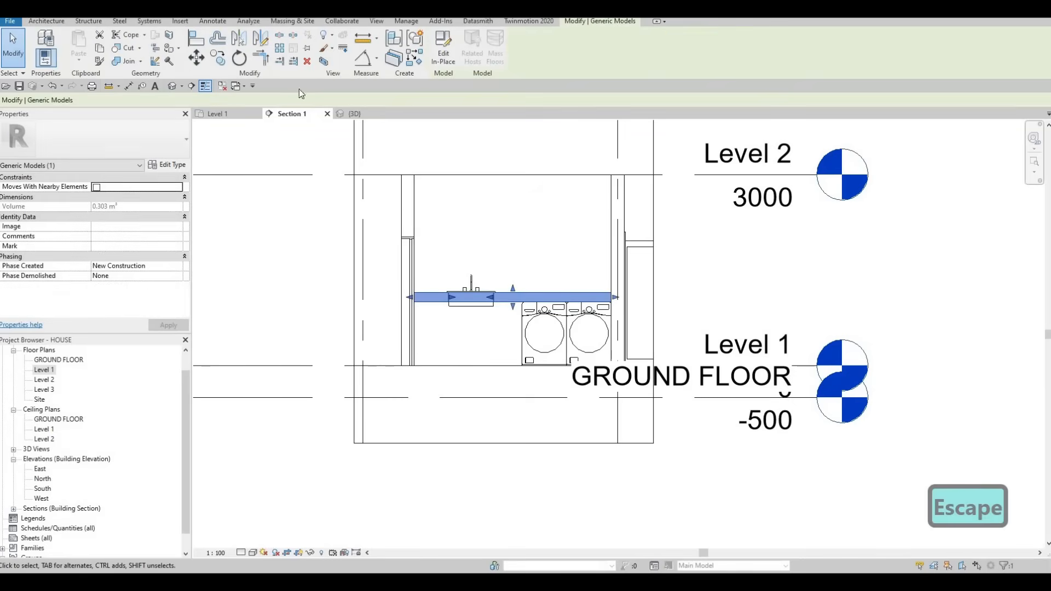
{"action": "left_click", "coordinate": [444, 46]}
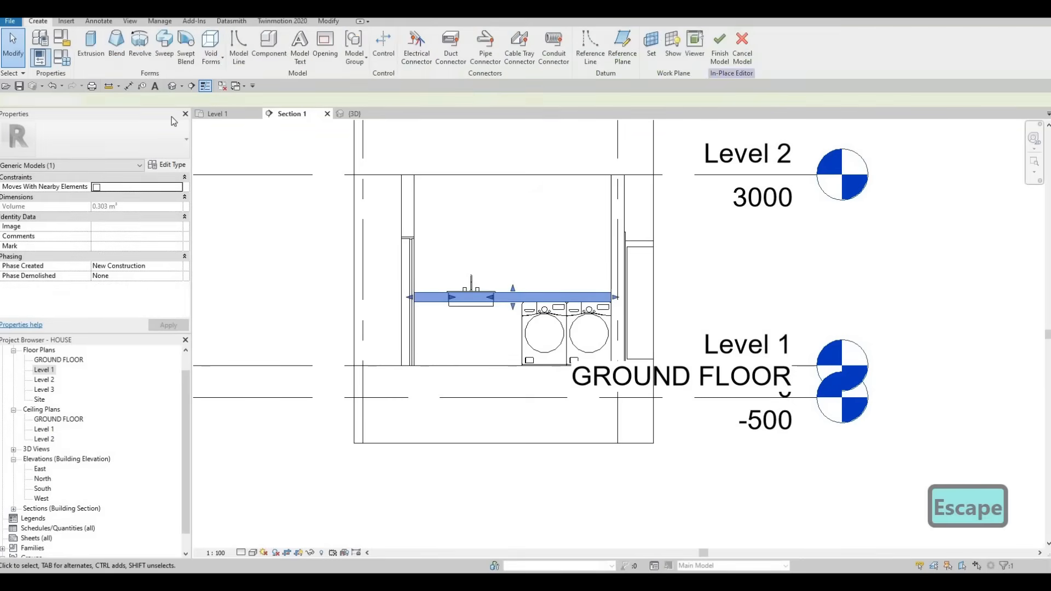
{"action": "left_click", "coordinate": [85, 48]}
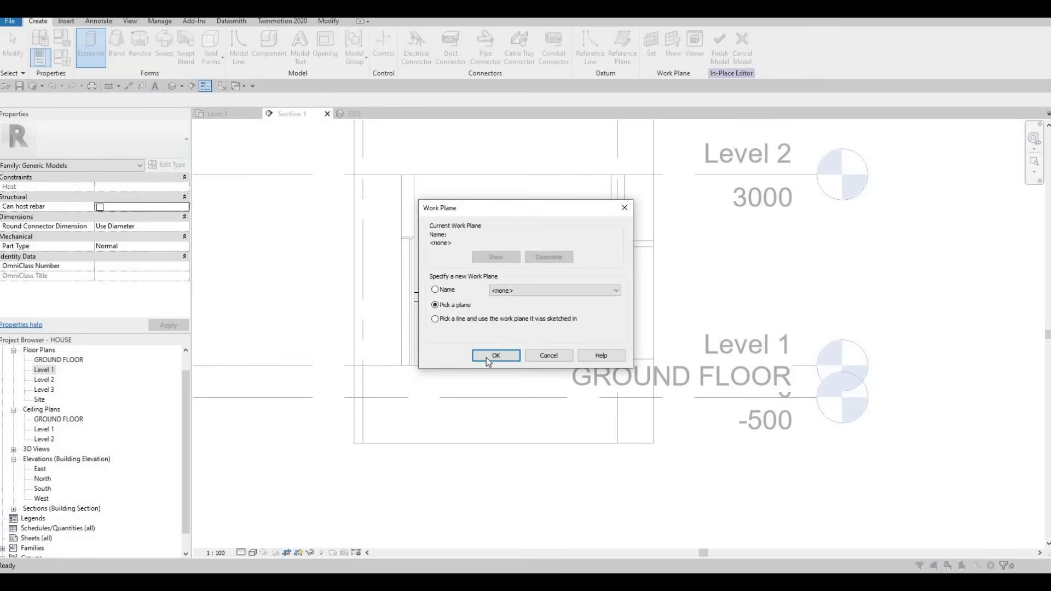
{"action": "key", "text": "Return"}
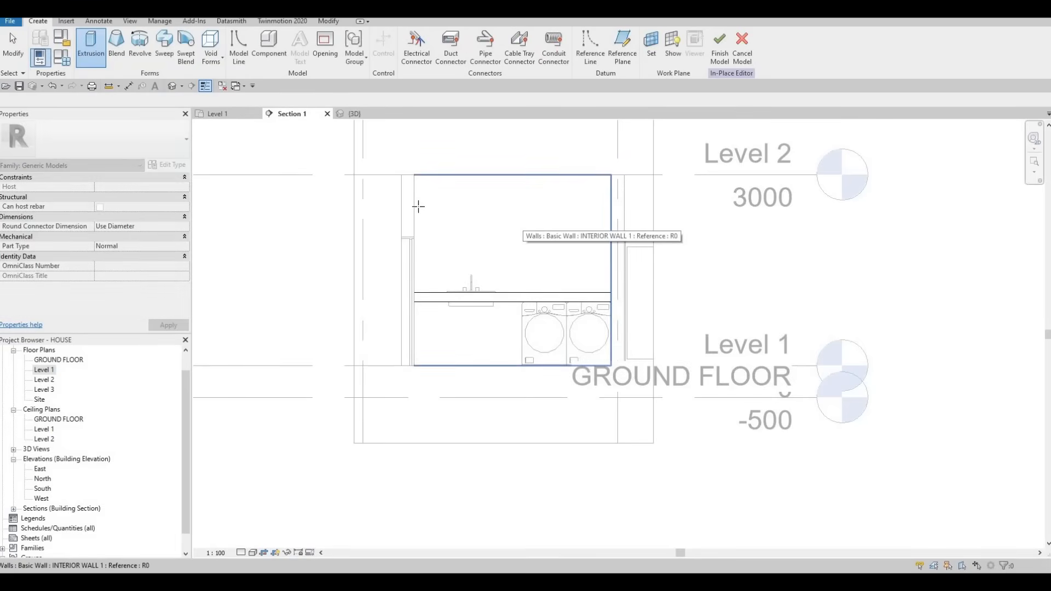
{"action": "left_click", "coordinate": [419, 209]}
Assign Glulam 24h from the Wood category of the AEC Materials library as the extrusion's material
{"action": "left_click", "coordinate": [167, 256]}
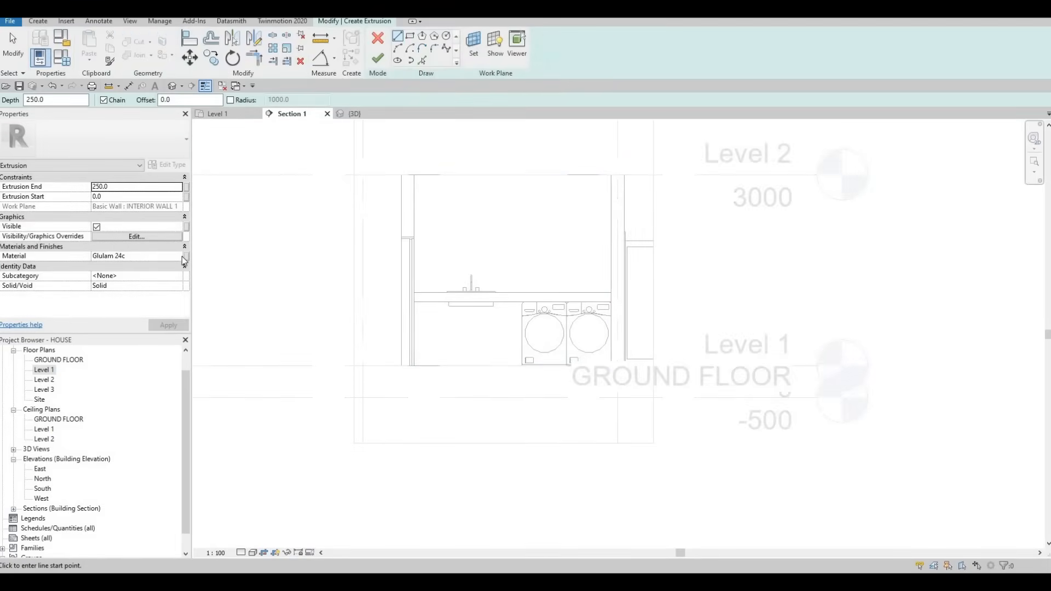
{"action": "left_click", "coordinate": [176, 256]}
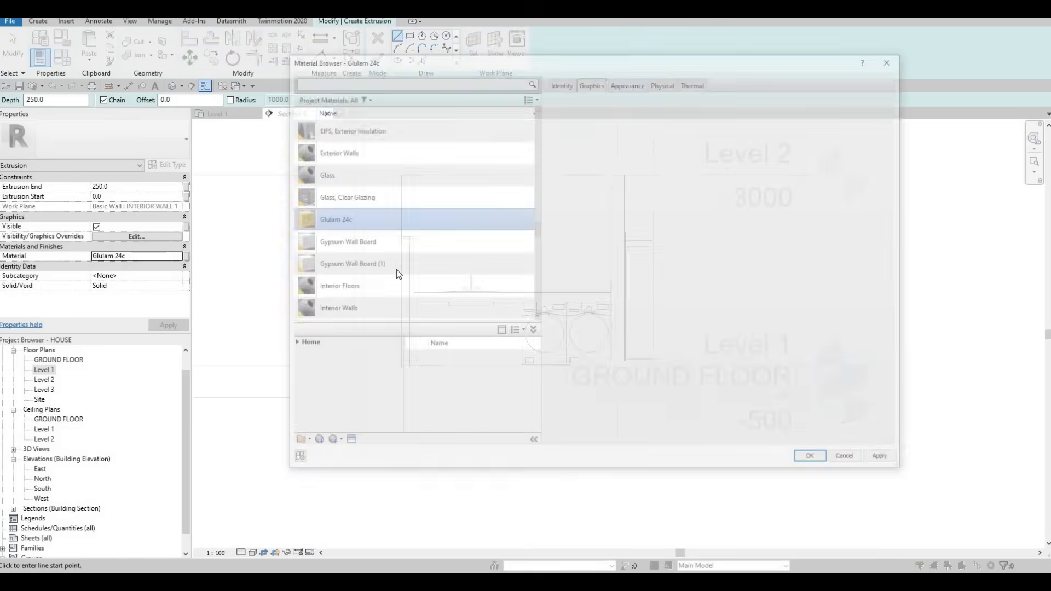
{"action": "scroll", "coordinate": [390, 285], "scroll_direction": "down", "scroll_amount": 6}
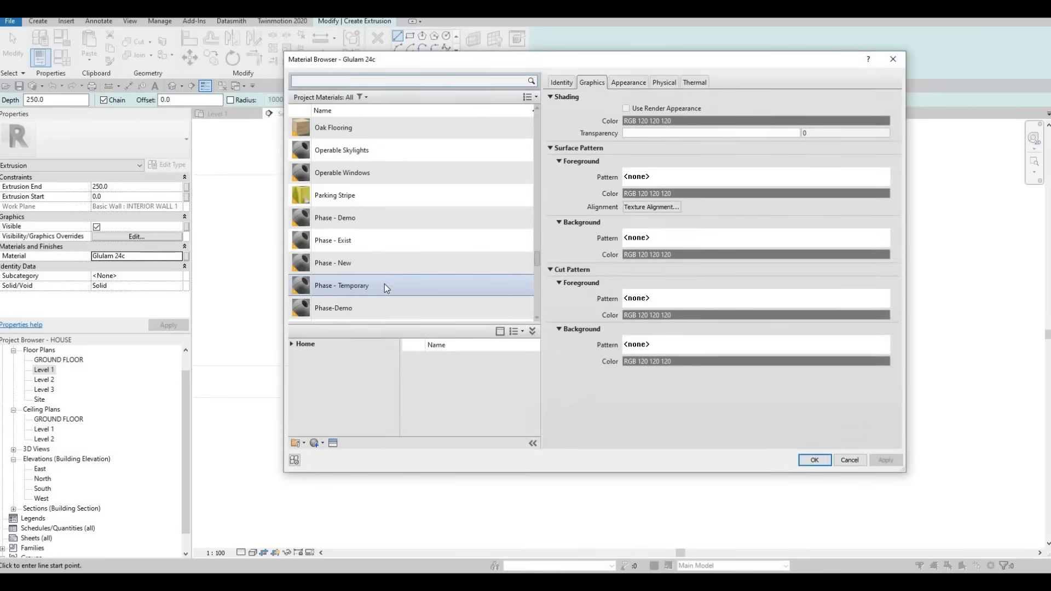
{"action": "scroll", "coordinate": [384, 284], "scroll_direction": "down", "scroll_amount": 10}
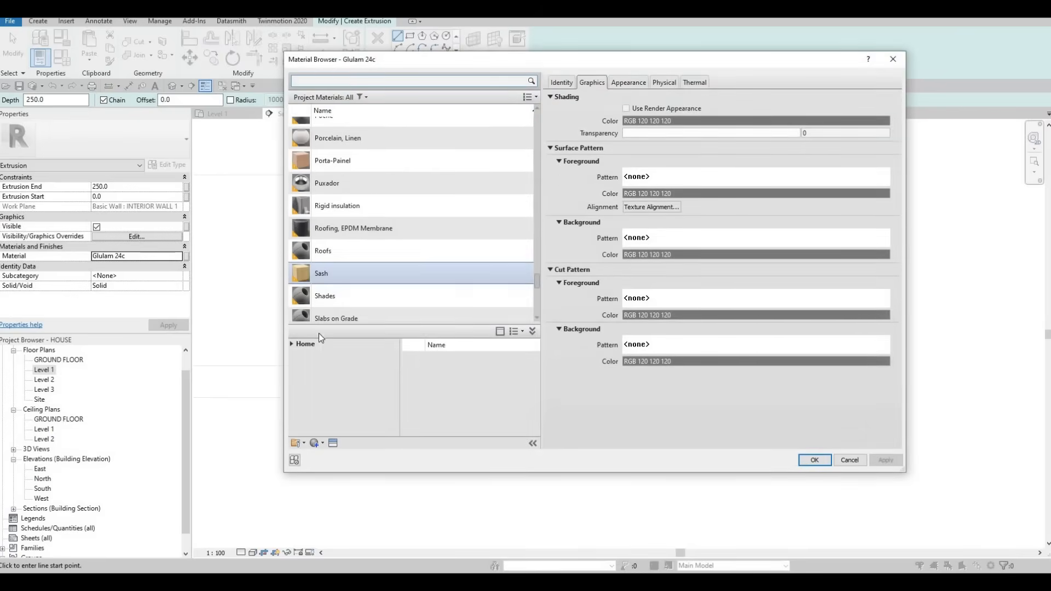
{"action": "left_click", "coordinate": [293, 345]}
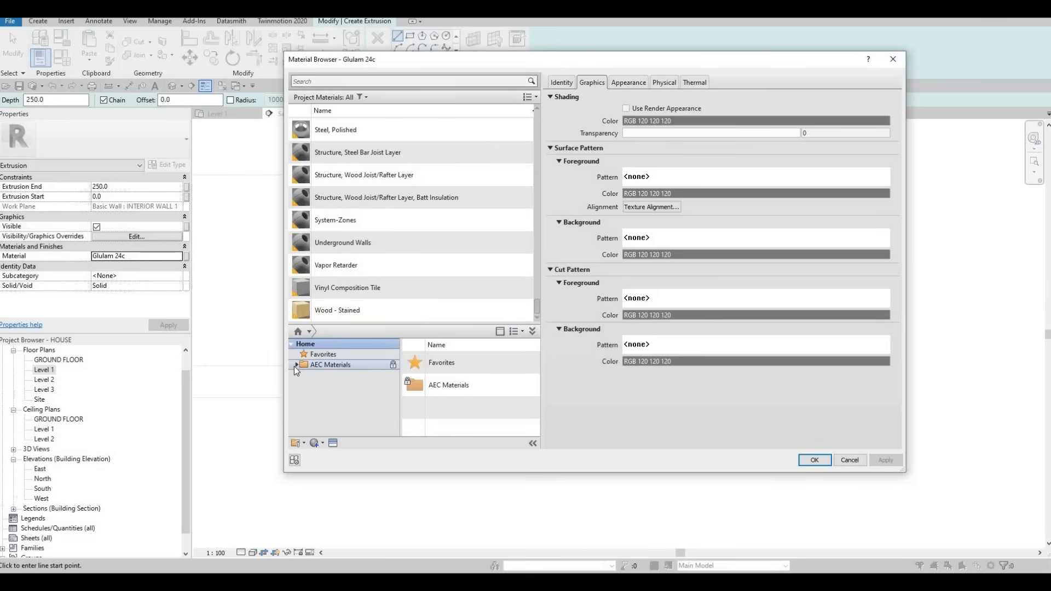
{"action": "left_click", "coordinate": [296, 365]}
{"action": "scroll", "coordinate": [334, 405], "scroll_direction": "down", "scroll_amount": 4}
{"action": "left_click", "coordinate": [324, 427]}
{"action": "scroll", "coordinate": [485, 399], "scroll_direction": "down", "scroll_amount": 3}
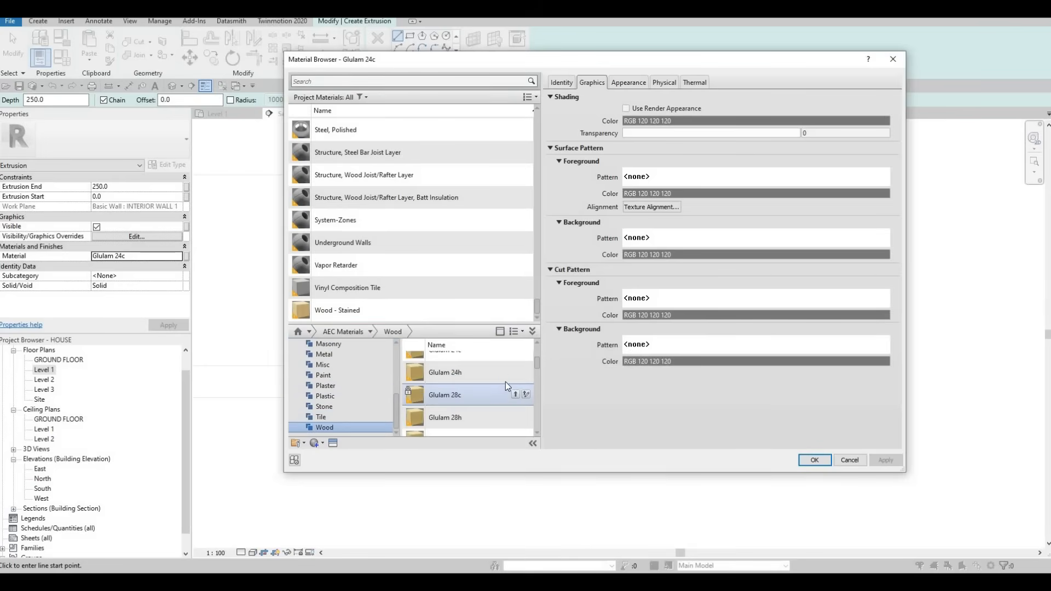
{"action": "scroll", "coordinate": [514, 385], "scroll_direction": "up", "scroll_amount": 1}
{"action": "scroll", "coordinate": [507, 385], "scroll_direction": "down", "scroll_amount": 1}
{"action": "left_click", "coordinate": [517, 372]}
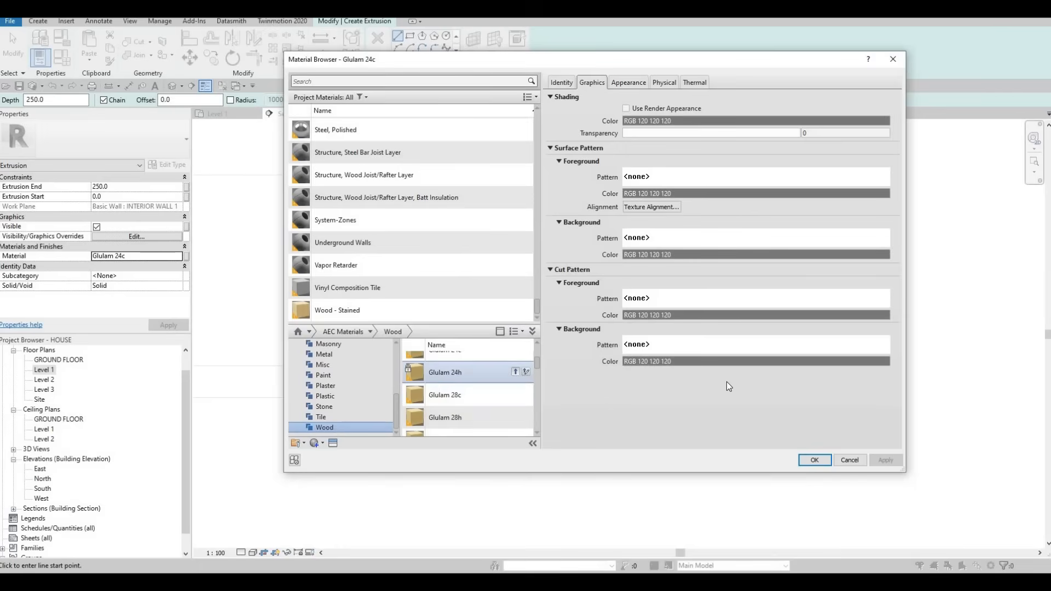
{"action": "left_click", "coordinate": [814, 463]}
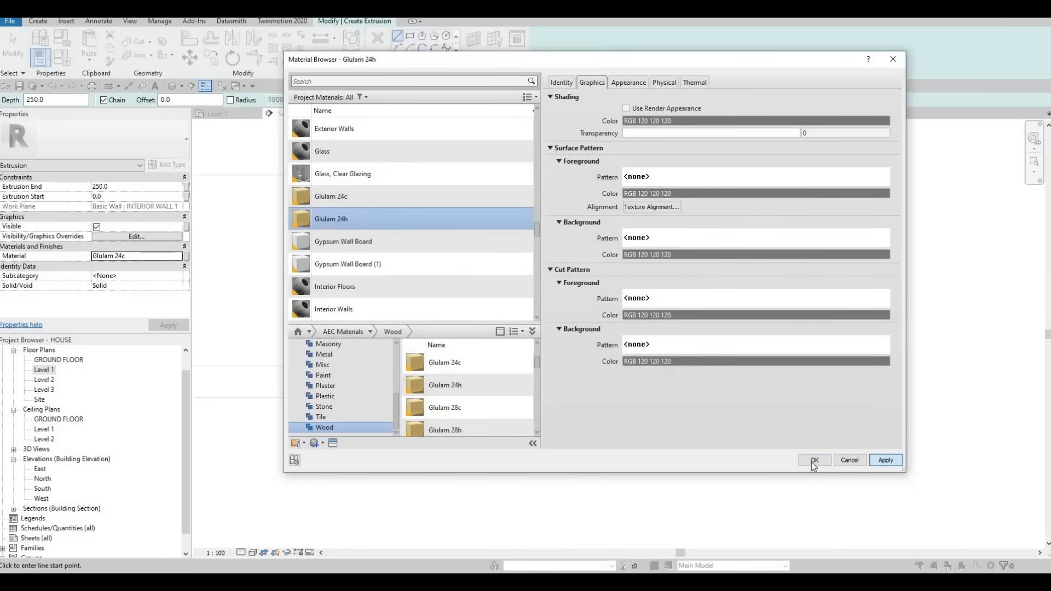
{"action": "key", "text": "Return"}
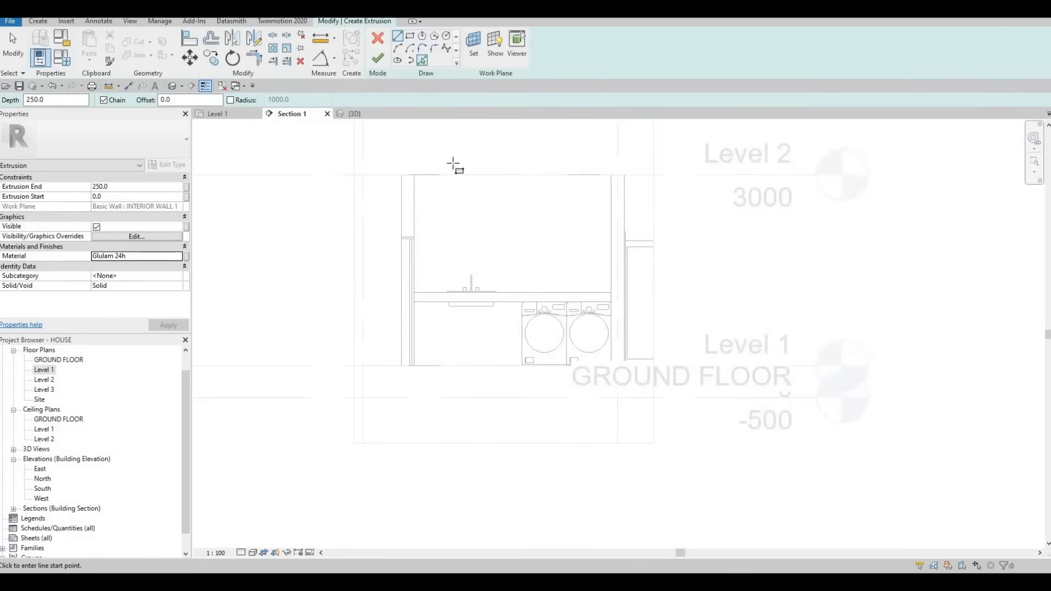
Sketch a wall-to-wall rectangle about 3100 by 967 mm above the counter, with its upper edge moved to 300 mm below Level 2
{"action": "left_click", "coordinate": [415, 201]}
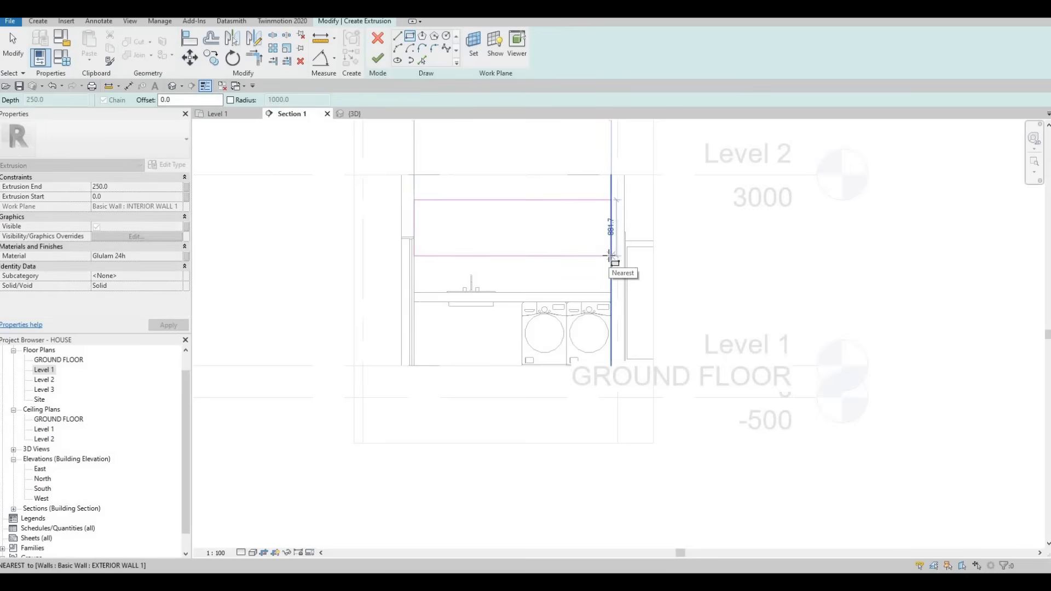
{"action": "key", "text": "Escape"}
{"action": "key", "text": "Escape"}
{"action": "scroll", "coordinate": [490, 211], "scroll_direction": "up", "scroll_amount": 2}
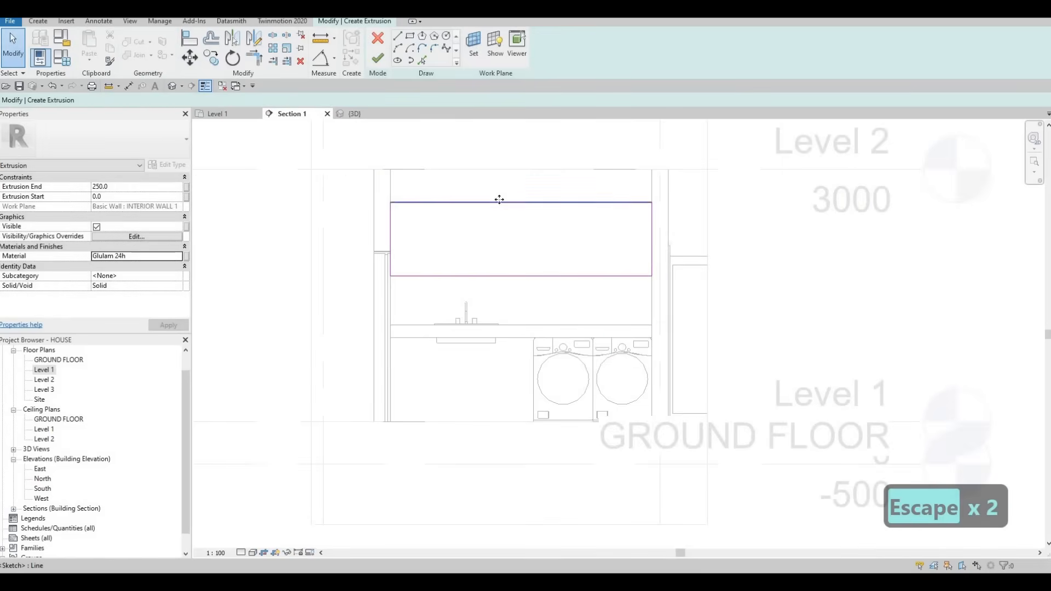
{"action": "left_click", "coordinate": [503, 199]}
{"action": "left_click_drag", "start_coordinate": [503, 200], "coordinate": [467, 155]}
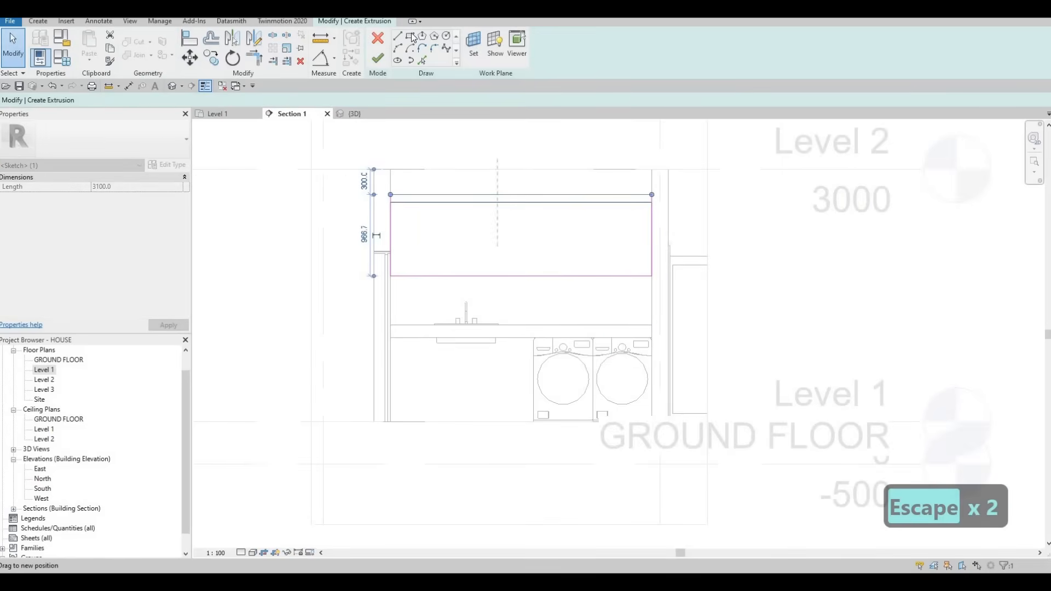
{"action": "key", "text": "Escape"}
Sketch a second rectangle offset 50 mm inside the first one
{"action": "left_click", "coordinate": [411, 36]}
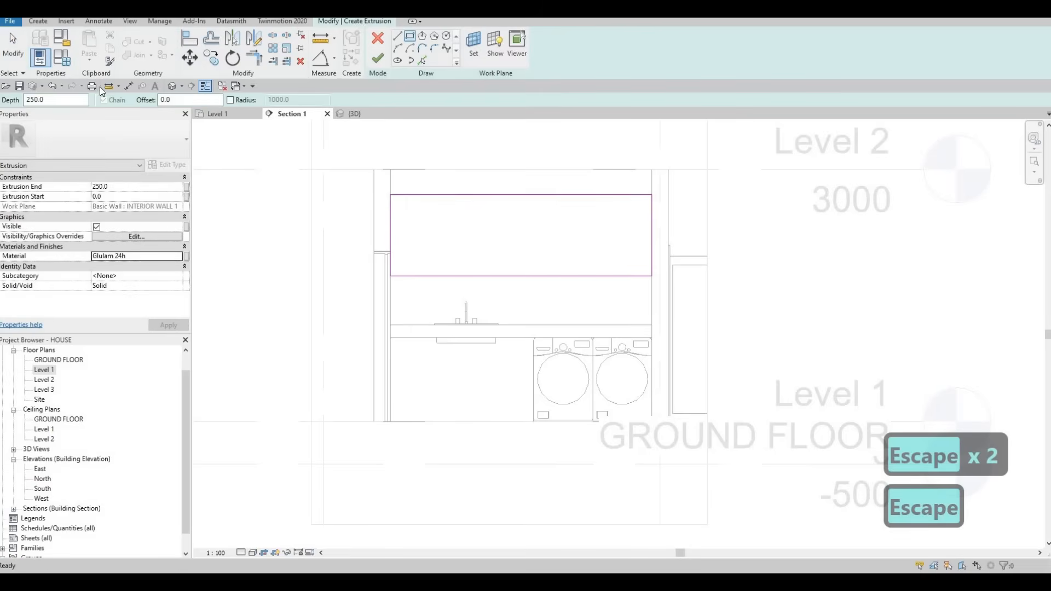
{"action": "type", "text": "5"}
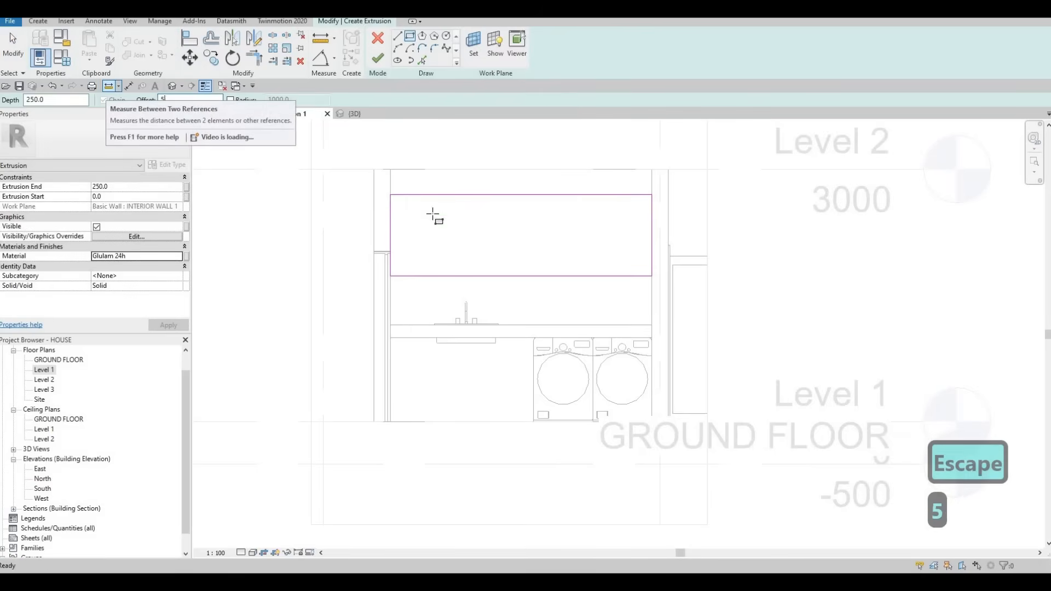
{"action": "type", "text": "0"}
{"action": "left_click", "coordinate": [397, 196]}
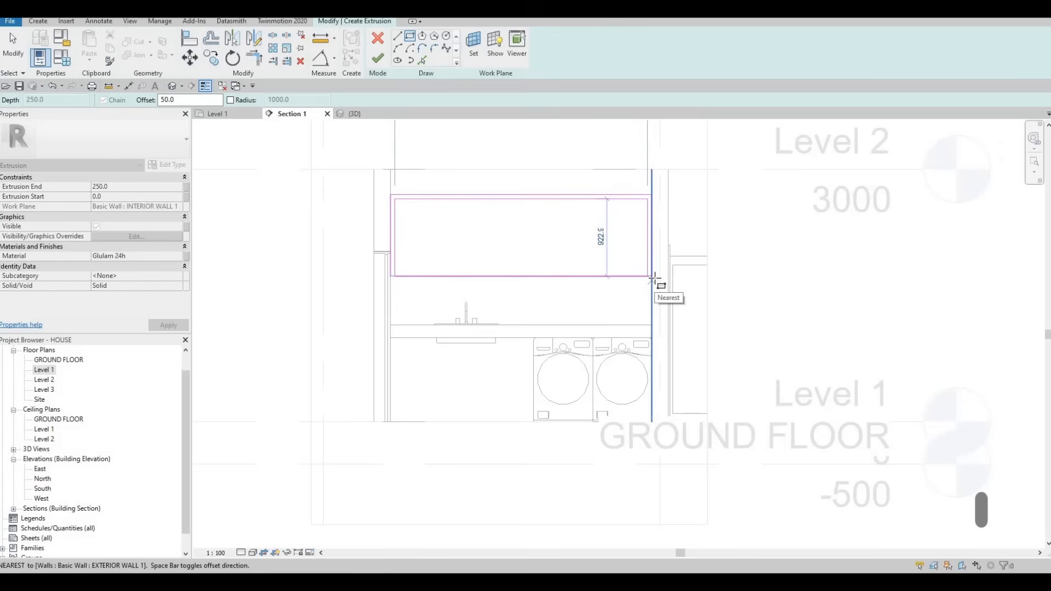
{"action": "left_click", "coordinate": [653, 278]}
{"action": "scroll", "coordinate": [414, 141], "scroll_direction": "up", "scroll_amount": 2}
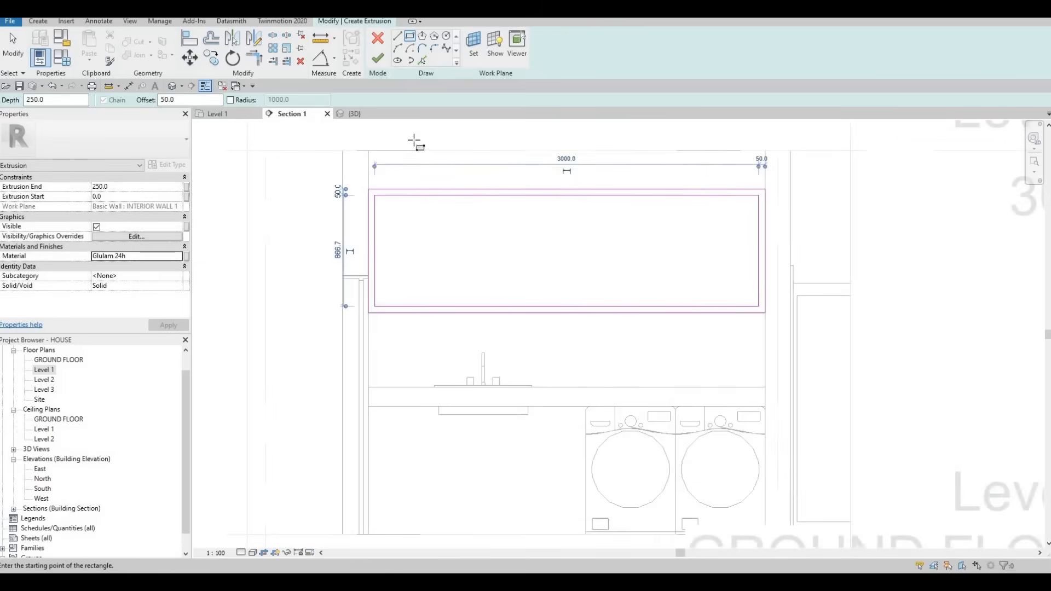
{"action": "key", "text": "Escape"}
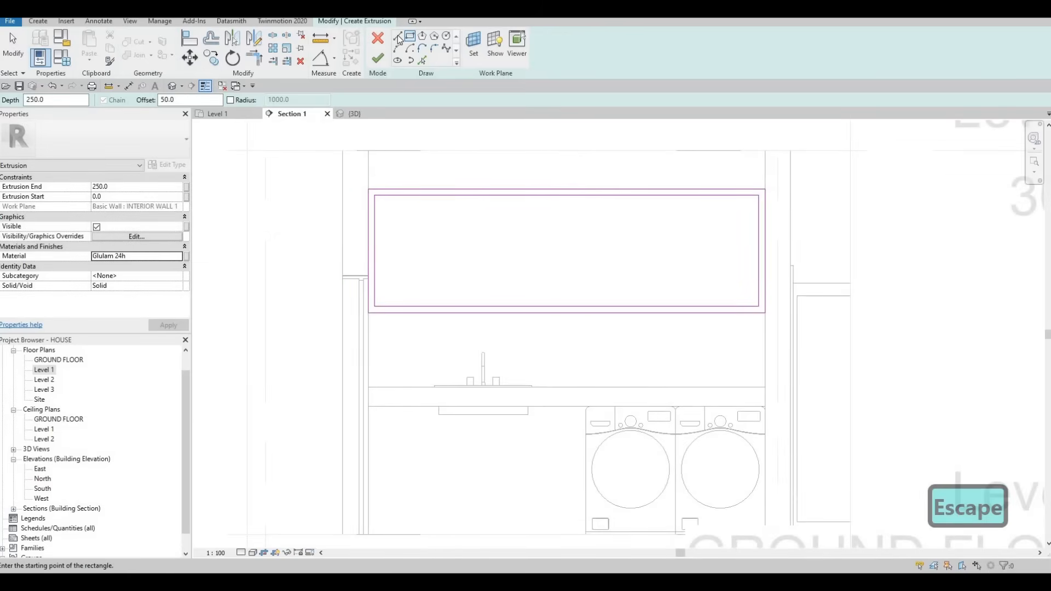
Draw a horizontal line across the inner rectangle, offset 50 mm above the midpoints of its sides
{"action": "key", "text": "l"}
{"action": "key", "text": "i"}
{"action": "left_click", "coordinate": [374, 250]}
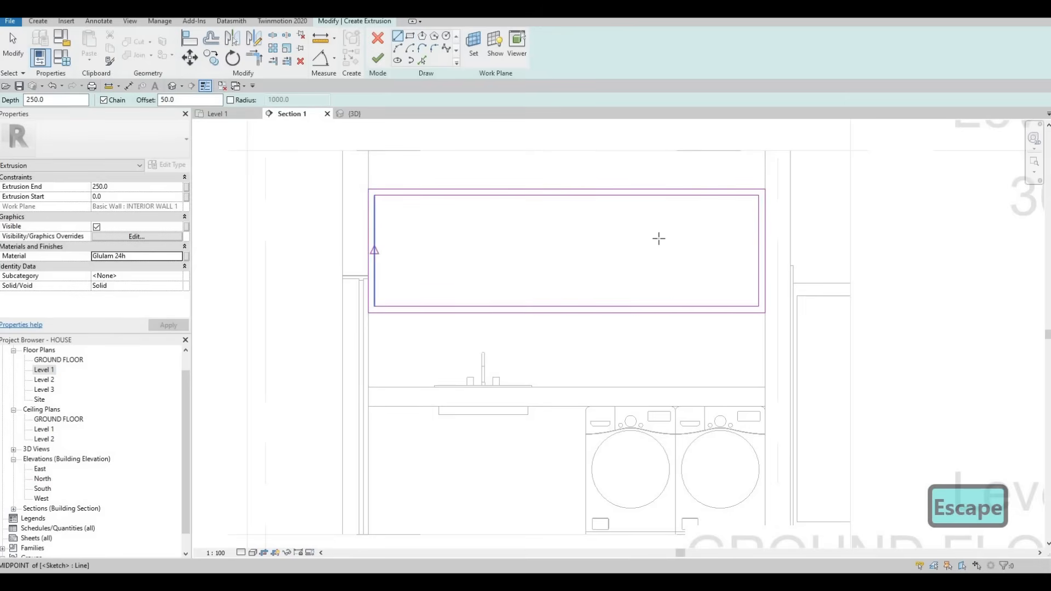
{"action": "left_click", "coordinate": [755, 247]}
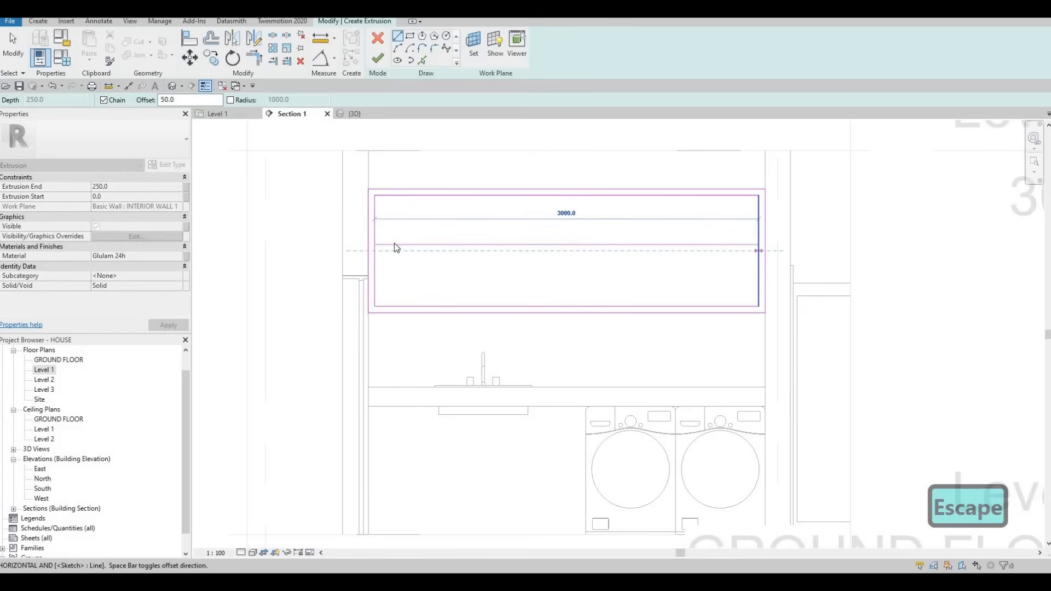
{"action": "key", "text": "Escape"}
{"action": "key", "text": "Escape"}
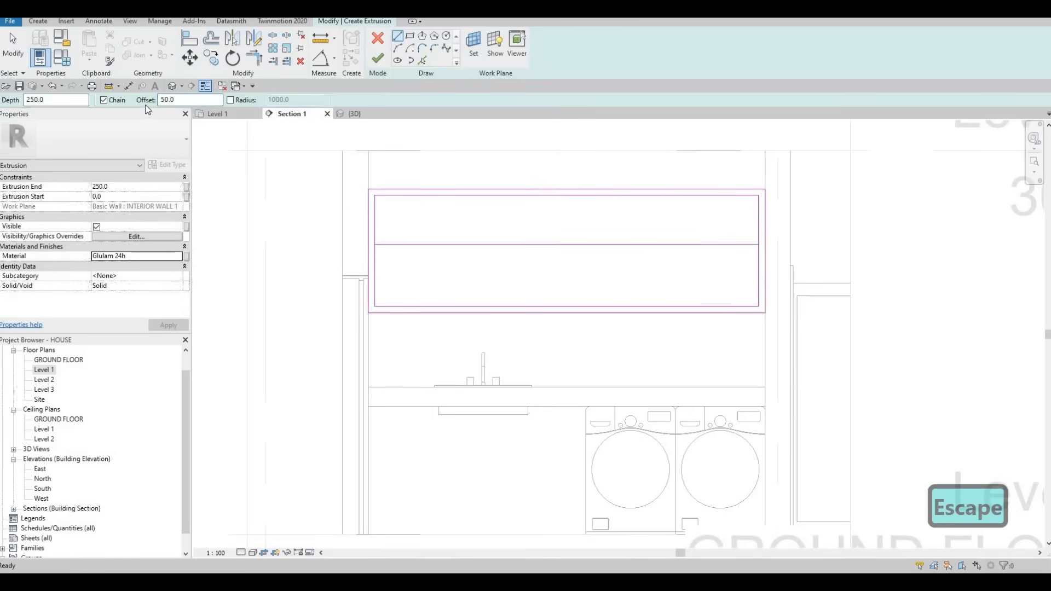
Set the line offset to 0 and draw a second horizontal line between the midpoints of the inner rectangle's sides
{"action": "key", "text": "BackSpace"}
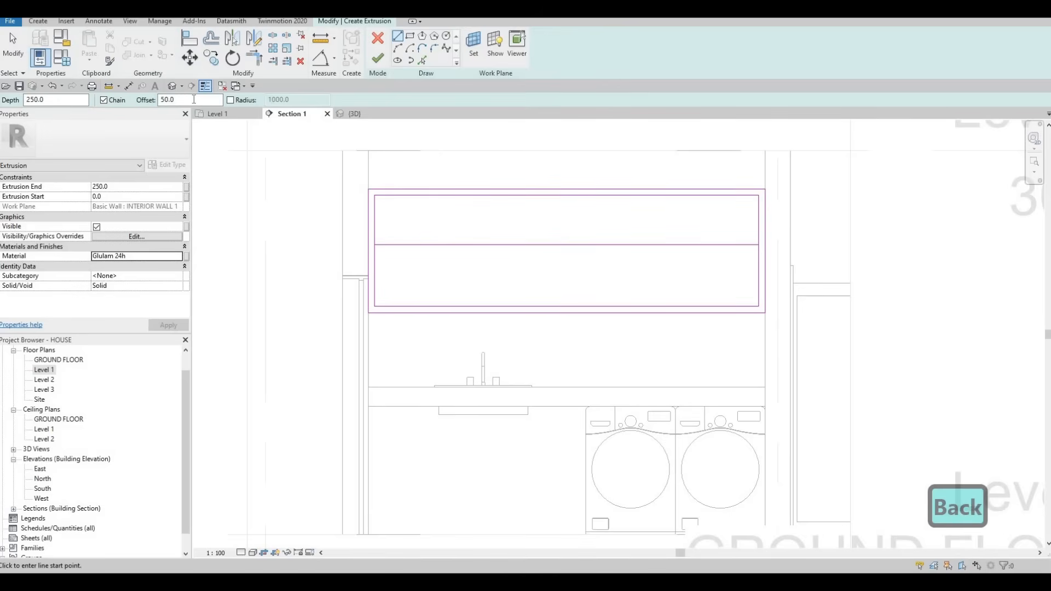
{"action": "key", "text": "BackSpace"}
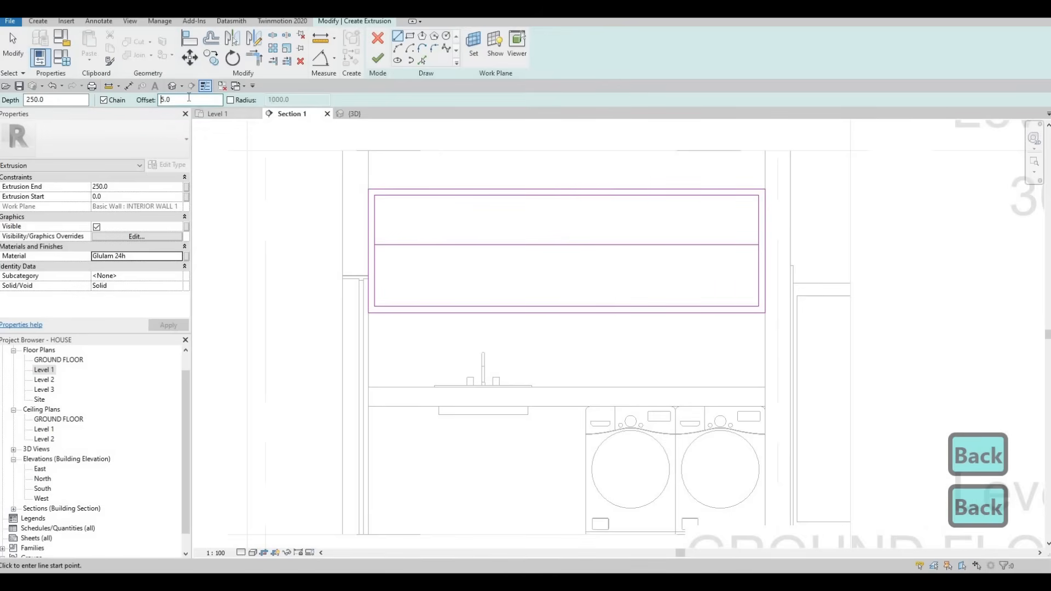
{"action": "key", "text": "BackSpace"}
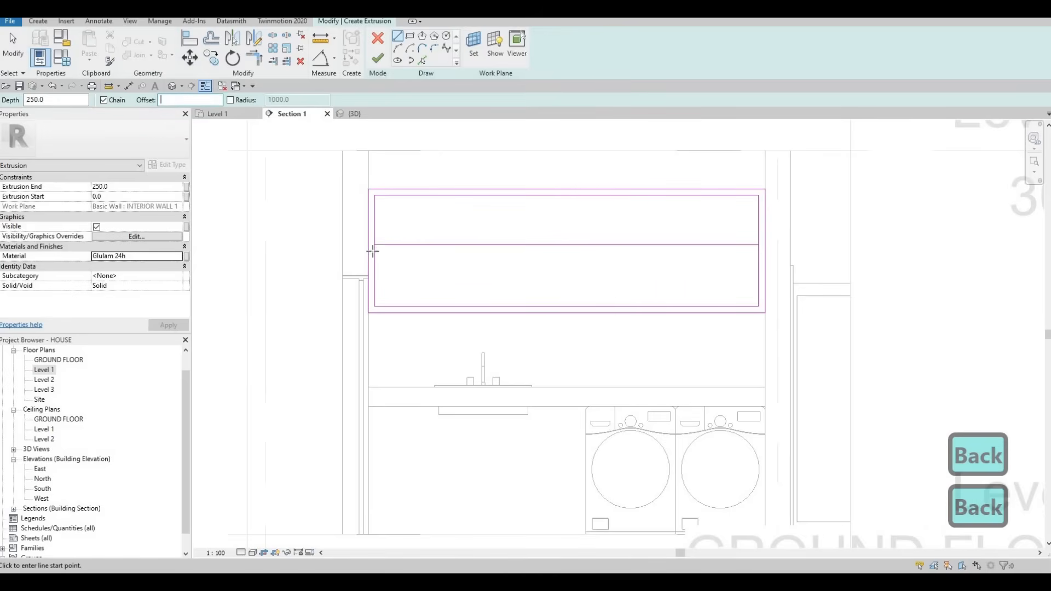
{"action": "left_click", "coordinate": [375, 250]}
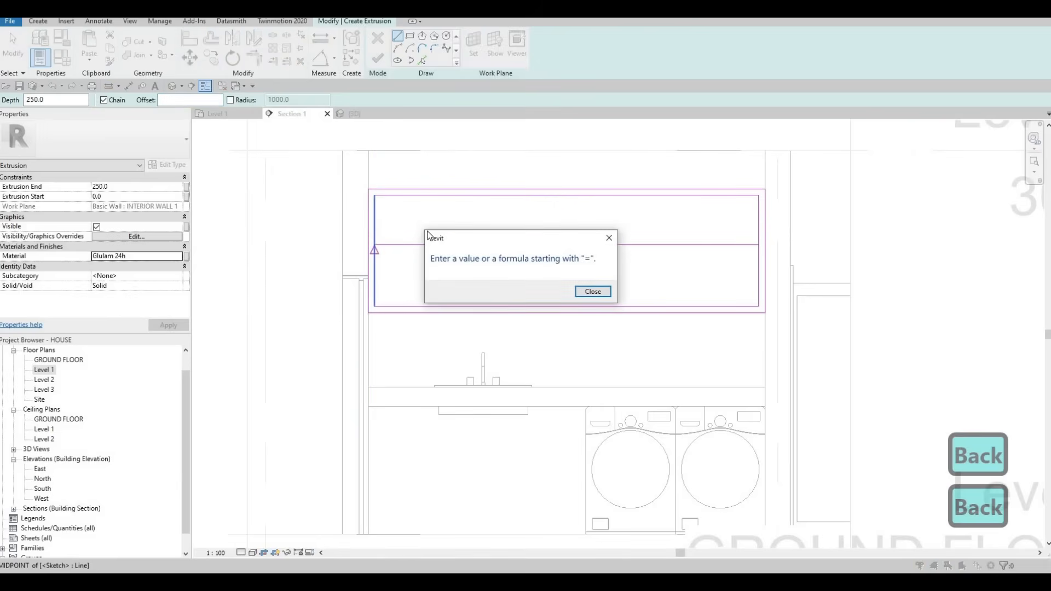
{"action": "key", "text": "Escape"}
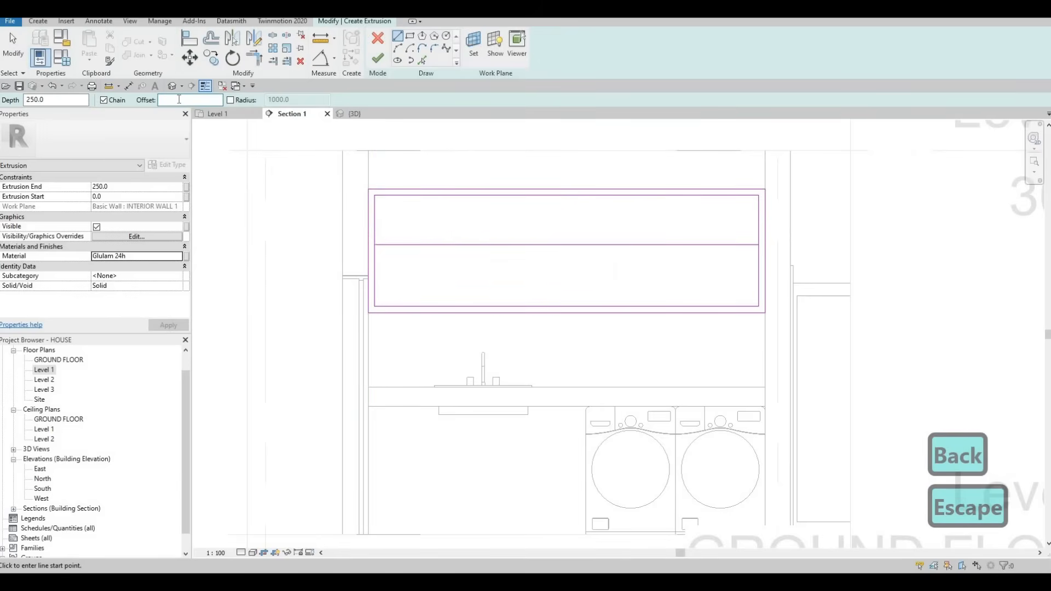
{"action": "type", "text": "0"}
{"action": "key", "text": "Return"}
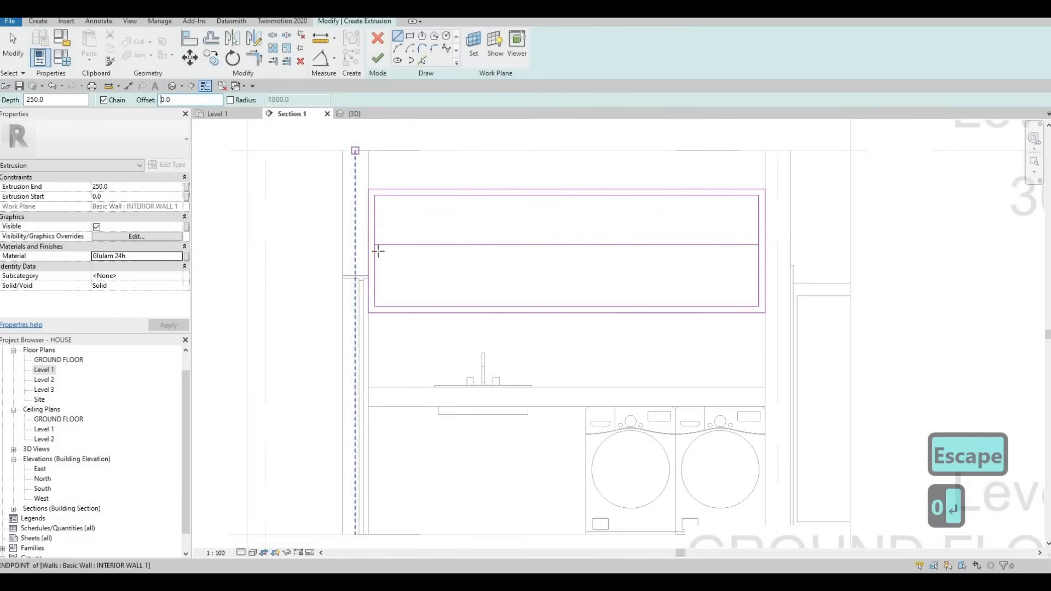
{"action": "left_click", "coordinate": [386, 252]}
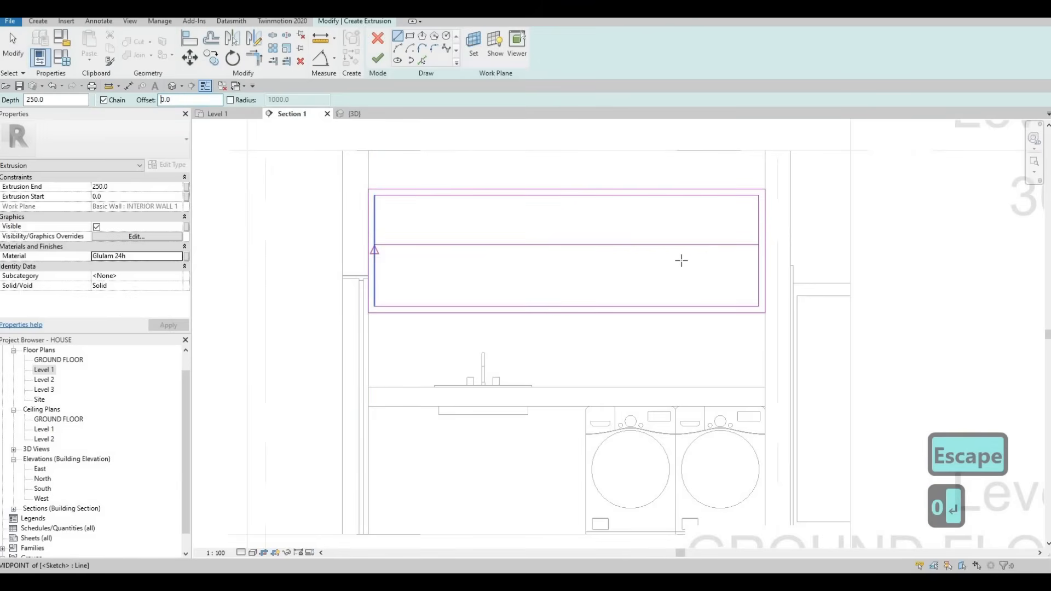
{"action": "left_click", "coordinate": [759, 253]}
{"action": "key", "text": "Escape"}
{"action": "key", "text": "Escape"}
Split the inner rectangle's vertical sides where the two horizontal shelf lines meet them, without deleting the inner segments
{"action": "key", "text": "s"}
{"action": "key", "text": "l"}
{"action": "scroll", "coordinate": [764, 244], "scroll_direction": "up", "scroll_amount": 4}
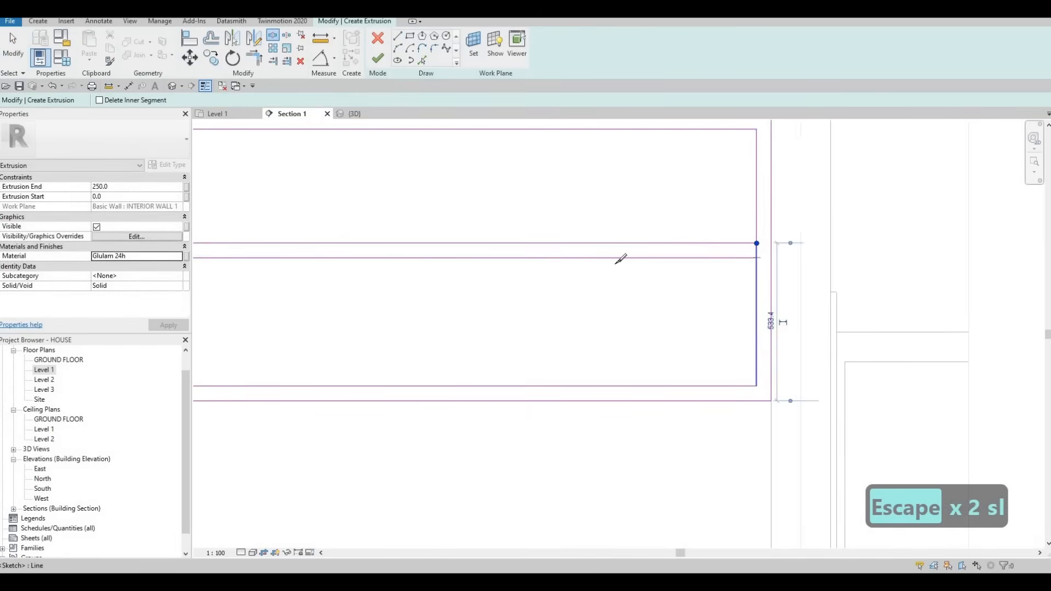
{"action": "middle_click_drag", "start_coordinate": [285, 241], "coordinate": [462, 248]}
{"action": "middle_click_drag", "start_coordinate": [219, 239], "coordinate": [428, 247]}
{"action": "middle_click_drag", "start_coordinate": [221, 260], "coordinate": [363, 256]}
{"action": "scroll", "coordinate": [363, 256], "scroll_direction": "up", "scroll_amount": 1}
{"action": "left_click", "coordinate": [362, 256]}
{"action": "left_click", "coordinate": [361, 274]}
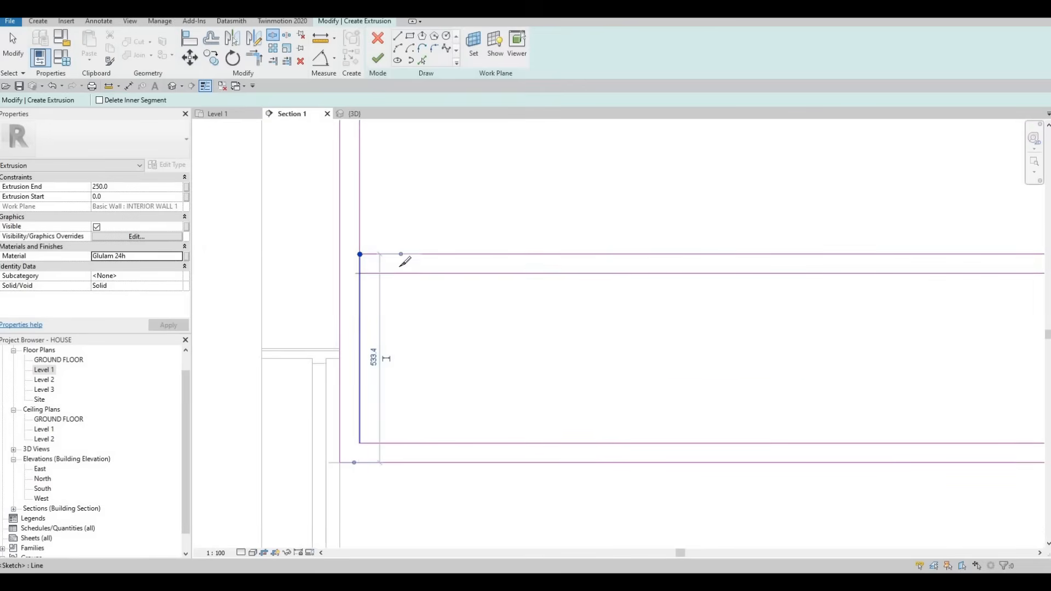
{"action": "key", "text": "Escape"}
{"action": "key", "text": "Escape"}
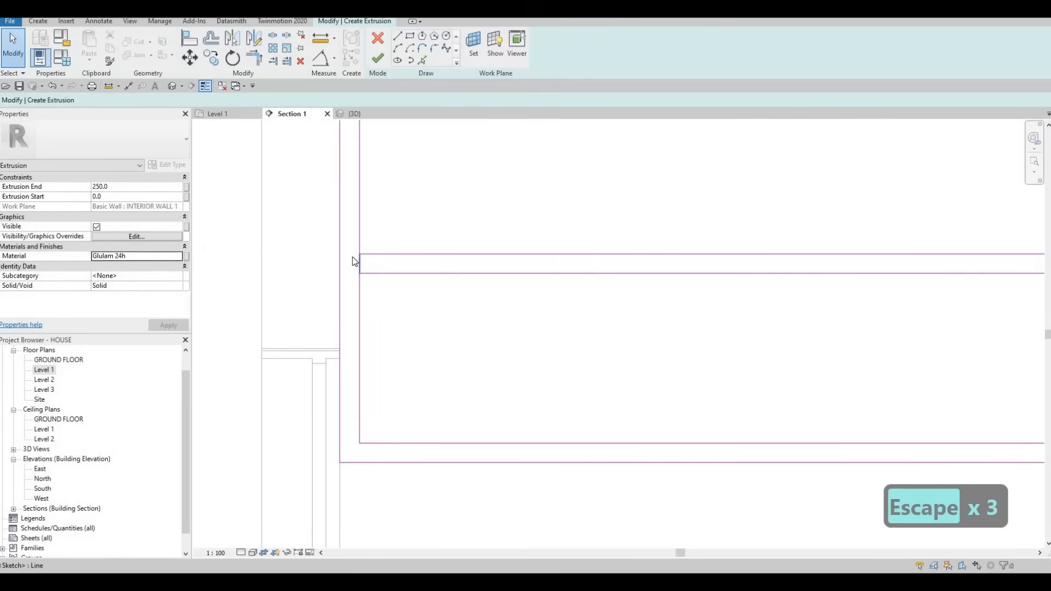
Delete the short vertical segments between the two shelf lines at both ends and finish the shelf extrusion
{"action": "left_click", "coordinate": [354, 257]}
{"action": "key", "text": "Delete"}
{"action": "scroll", "coordinate": [351, 249], "scroll_direction": "down", "scroll_amount": 2}
{"action": "middle_click_drag", "start_coordinate": [571, 264], "coordinate": [333, 238]}
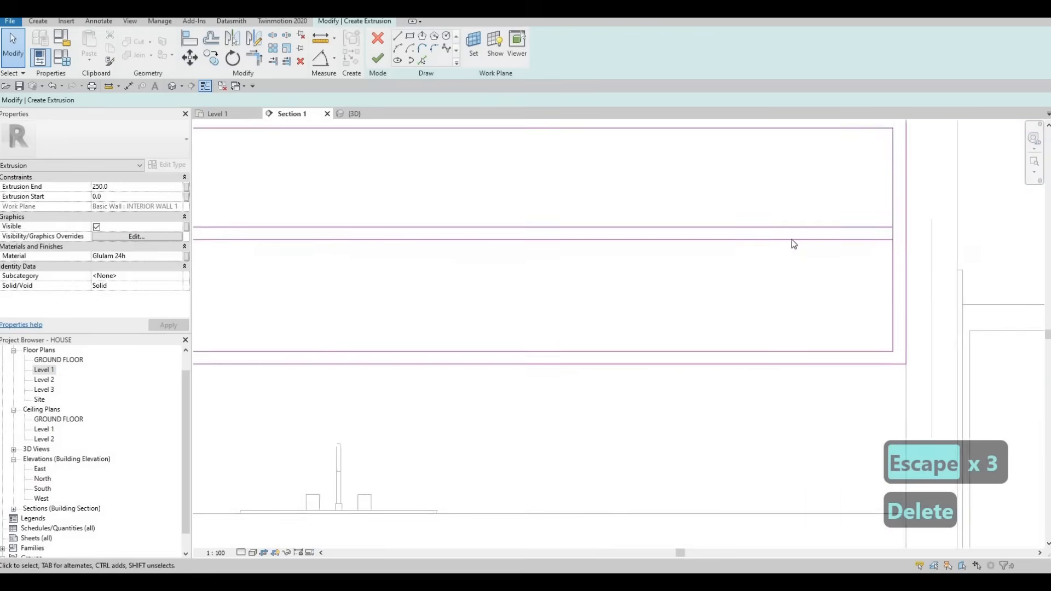
{"action": "scroll", "coordinate": [790, 238], "scroll_direction": "up", "scroll_amount": 1}
{"action": "left_click", "coordinate": [786, 239]}
{"action": "key", "text": "Delete"}
{"action": "scroll", "coordinate": [625, 245], "scroll_direction": "down", "scroll_amount": 4}
{"action": "key", "text": "Escape"}
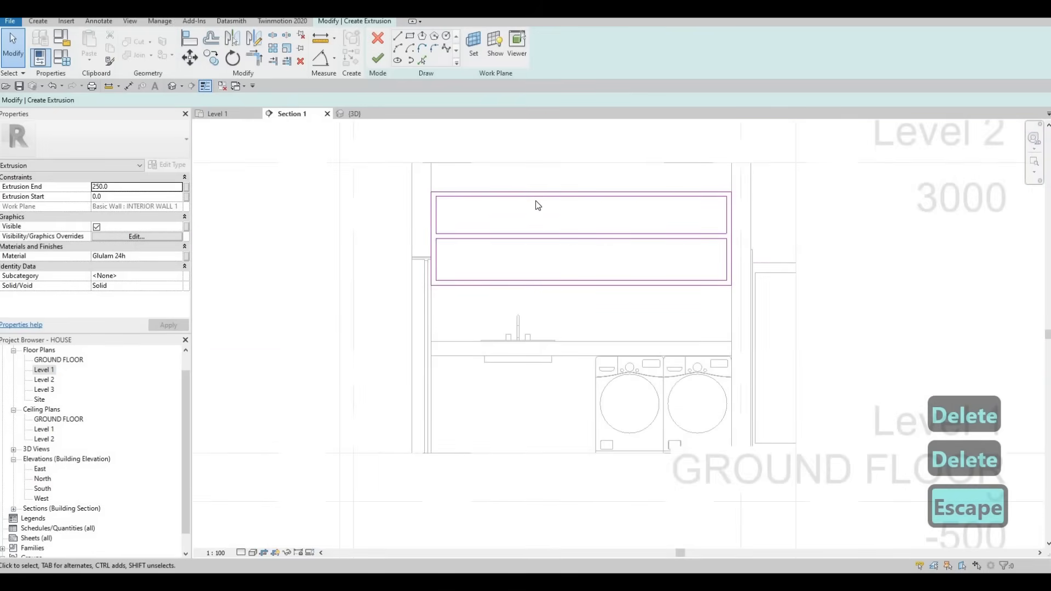
{"action": "key", "text": "Escape"}
{"action": "key", "text": "Escape"}
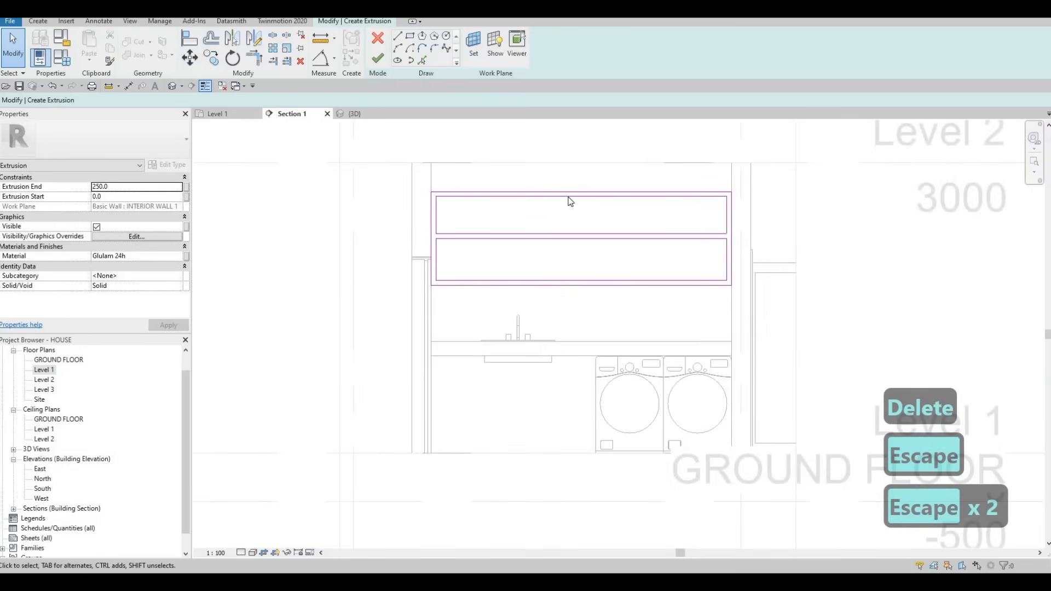
{"action": "left_click", "coordinate": [378, 57]}
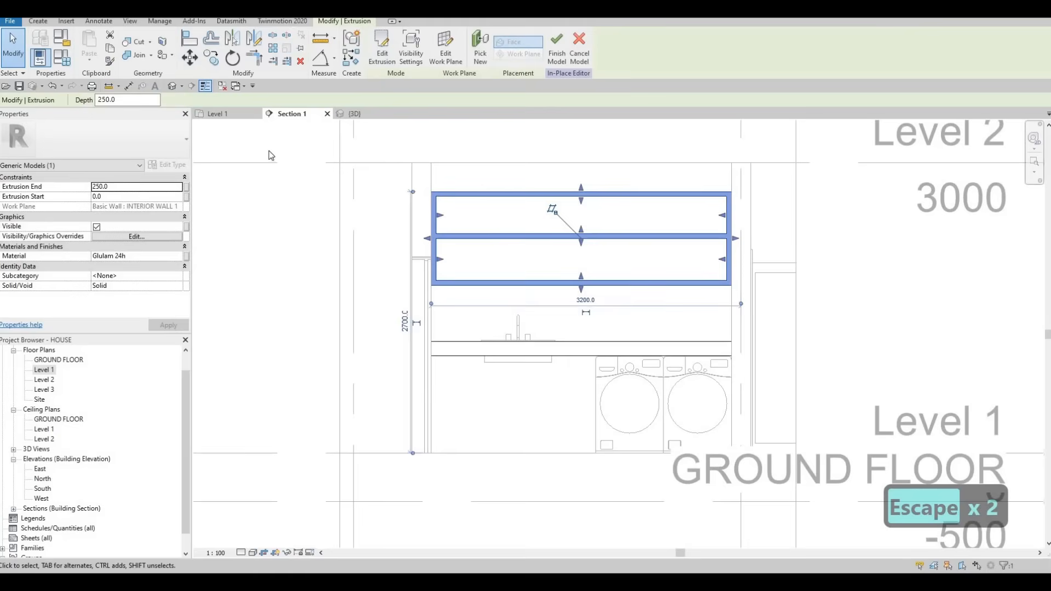
Stretch the shelf unit's front face in the 3D view to a depth of about 394 mm
{"action": "left_click", "coordinate": [218, 113]}
{"action": "middle_click_drag", "start_coordinate": [513, 237], "coordinate": [516, 228]}
{"action": "left_click", "coordinate": [356, 114]}
{"action": "middle_click_drag", "start_coordinate": [601, 278], "coordinate": [521, 276], "text": "shift"}
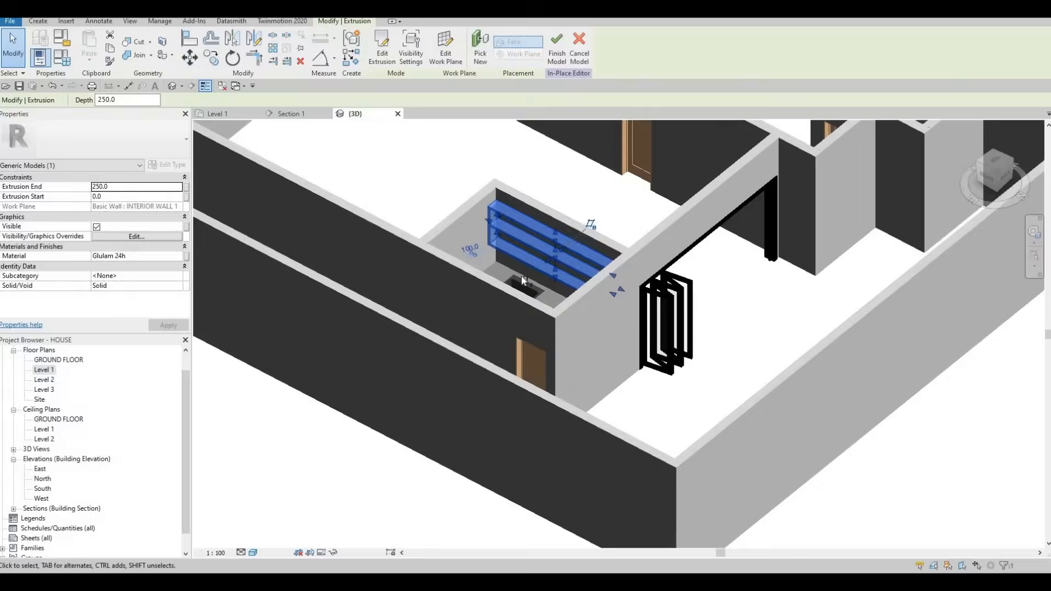
{"action": "scroll", "coordinate": [512, 268], "scroll_direction": "up", "scroll_amount": 4}
{"action": "left_click_drag", "start_coordinate": [509, 271], "coordinate": [501, 271]}
{"action": "mouse_move", "coordinate": [502, 272]}
{"action": "middle_mouse_down", "text": "shift"}
{"action": "mouse_move", "coordinate": [498, 282]}
{"action": "mouse_move", "coordinate": [494, 273]}
{"action": "middle_mouse_up", "text": "shift"}
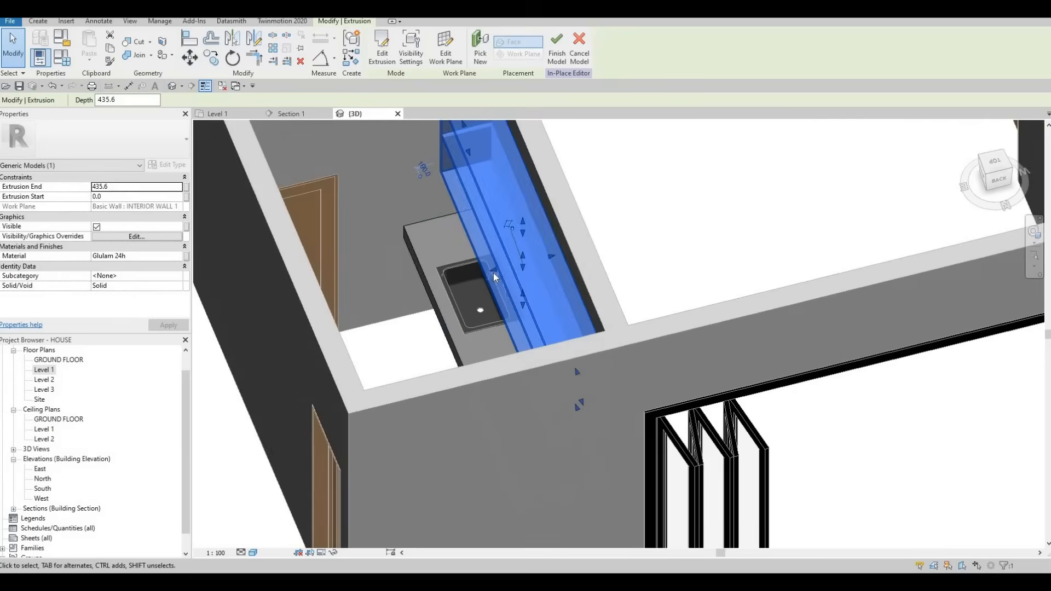
{"action": "left_click_drag", "start_coordinate": [494, 272], "coordinate": [484, 272]}
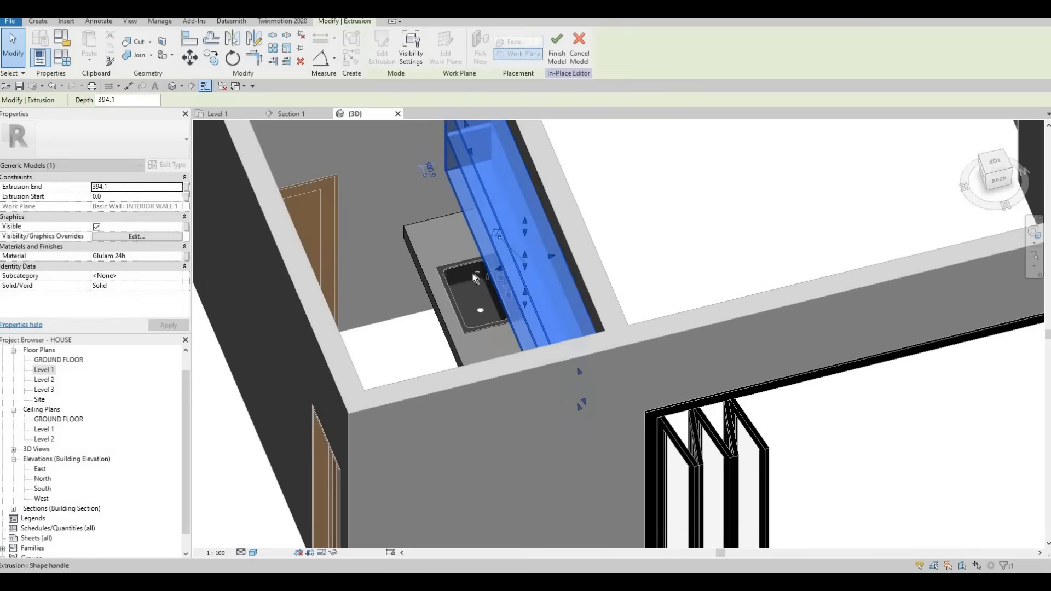
{"action": "key", "text": "Escape"}
{"action": "middle_click_drag", "start_coordinate": [657, 280], "coordinate": [362, 155], "text": "shift"}
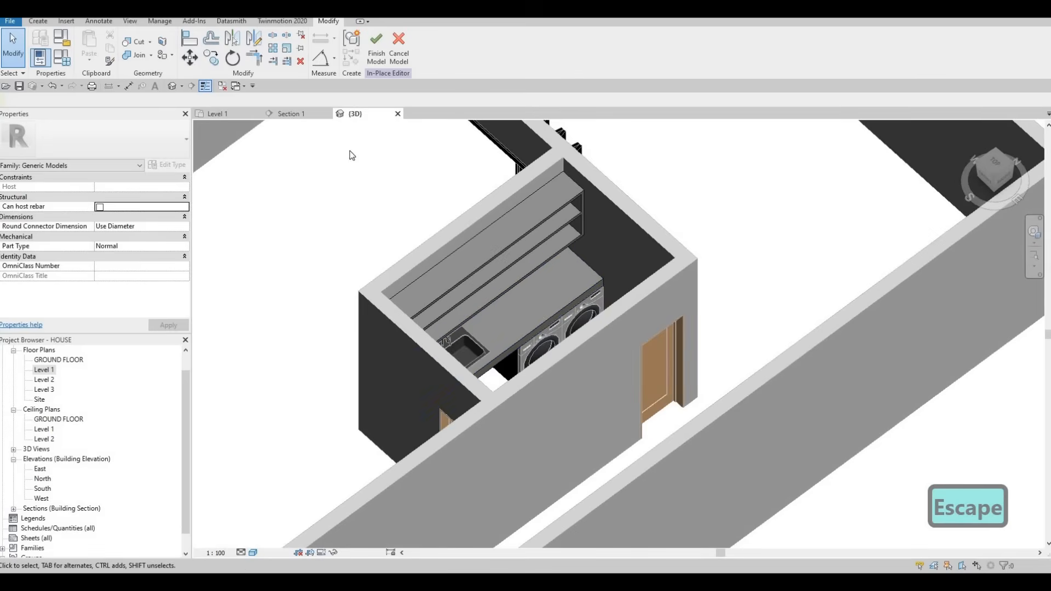
In Section 1, start an extrusion on the wall plane and sketch a rectangle filling the space under the sink counter beside the washers
{"action": "left_click", "coordinate": [296, 113]}
{"action": "middle_click_drag", "start_coordinate": [540, 295], "coordinate": [441, 231]}
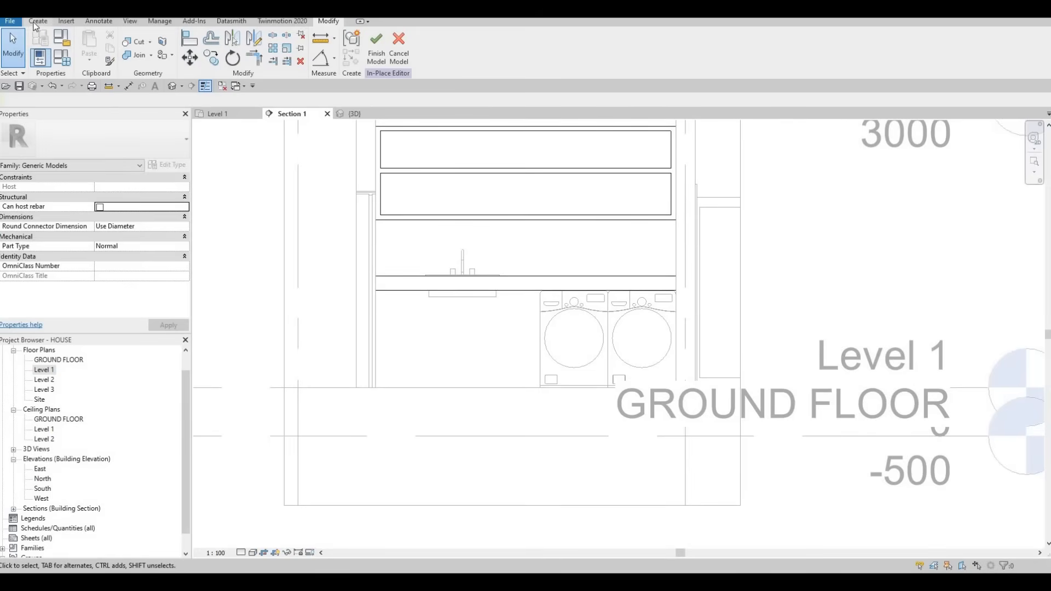
{"action": "left_click", "coordinate": [38, 22]}
{"action": "left_click", "coordinate": [96, 46]}
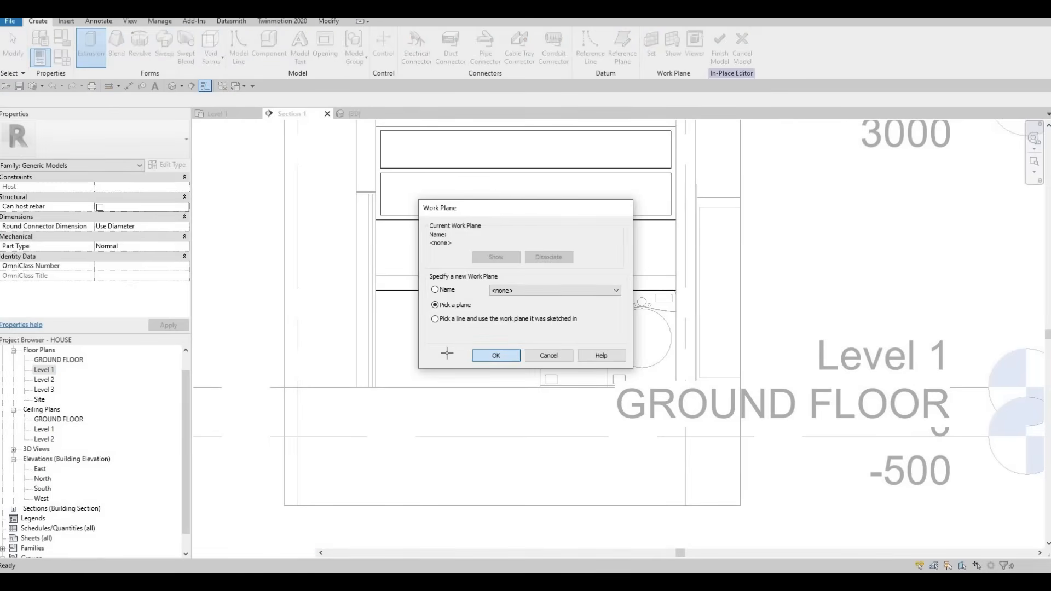
{"action": "key", "text": "Return"}
{"action": "left_click", "coordinate": [433, 339]}
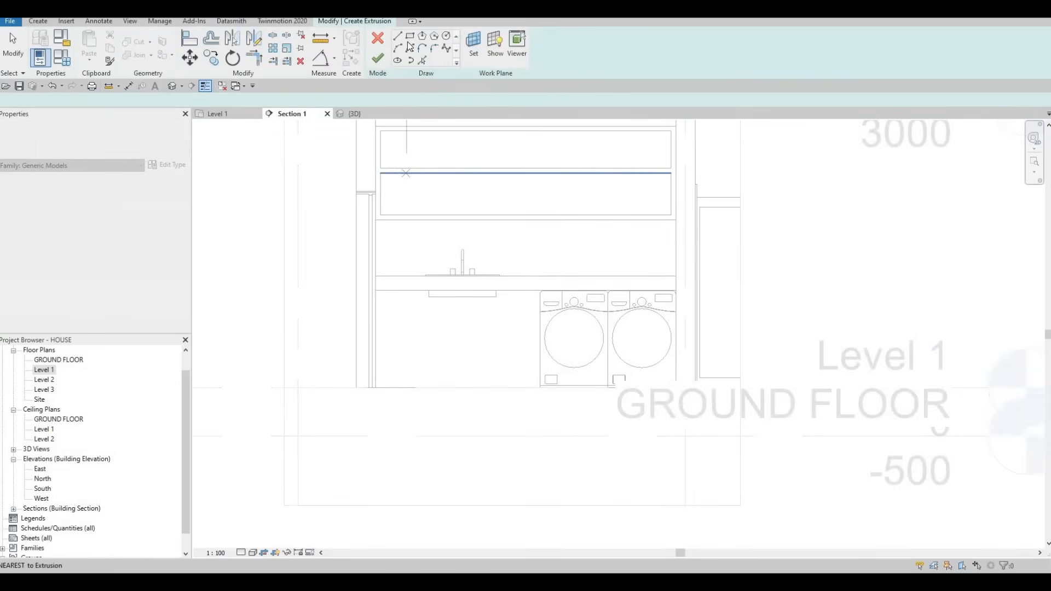
{"action": "left_click", "coordinate": [376, 290]}
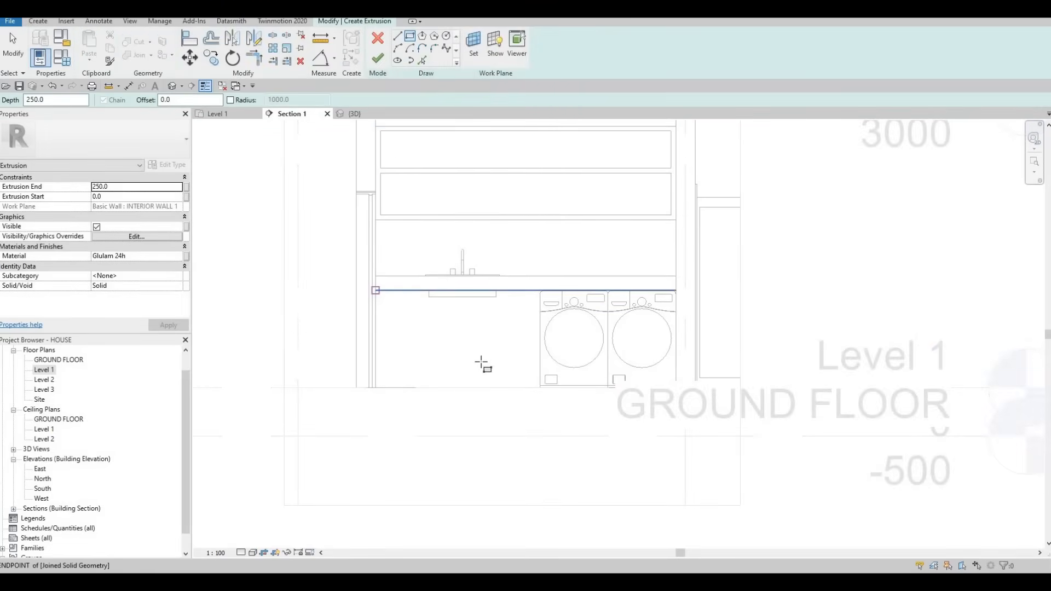
{"action": "scroll", "coordinate": [529, 386], "scroll_direction": "up", "scroll_amount": 2}
{"action": "left_click", "coordinate": [535, 395]}
{"action": "key", "text": "Escape"}
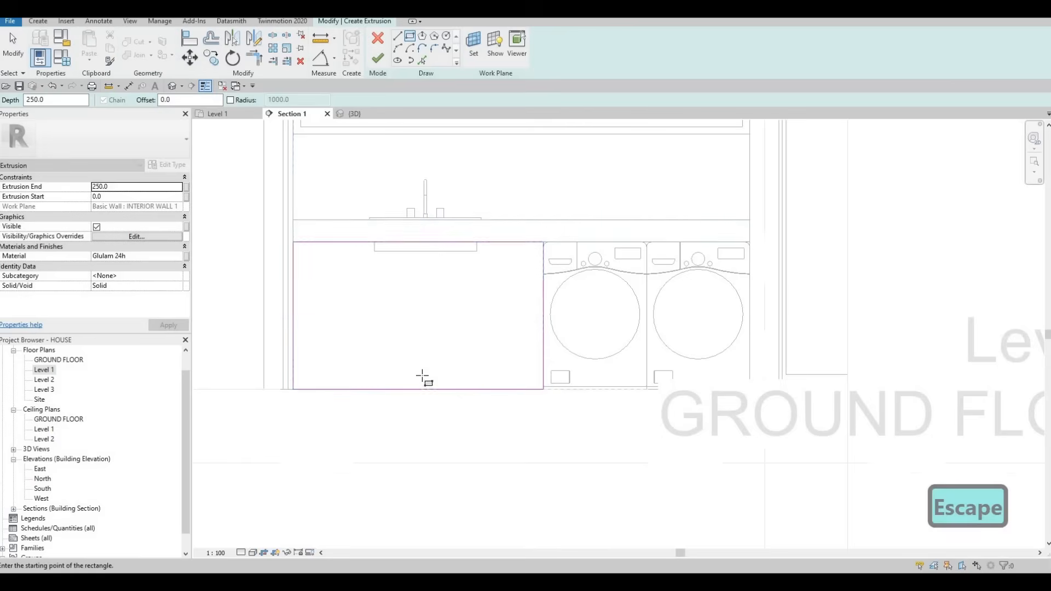
{"action": "scroll", "coordinate": [535, 395], "scroll_direction": "up", "scroll_amount": 1}
Assign Glulam 28c from the AEC Materials wood library to the under-counter extrusion and finish it
{"action": "left_click", "coordinate": [180, 257]}
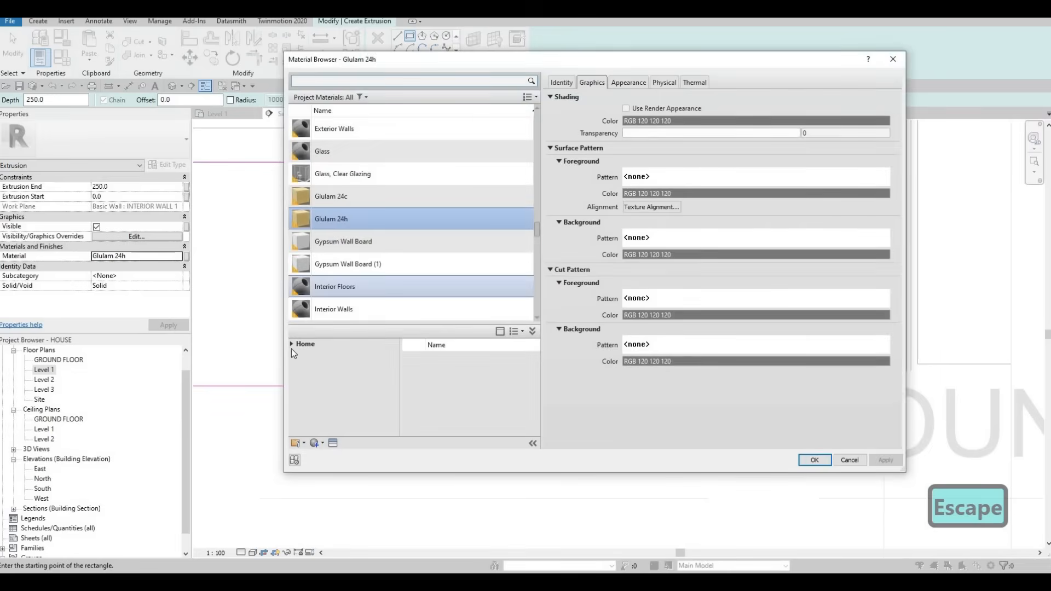
{"action": "left_click", "coordinate": [292, 344]}
{"action": "left_click", "coordinate": [296, 364]}
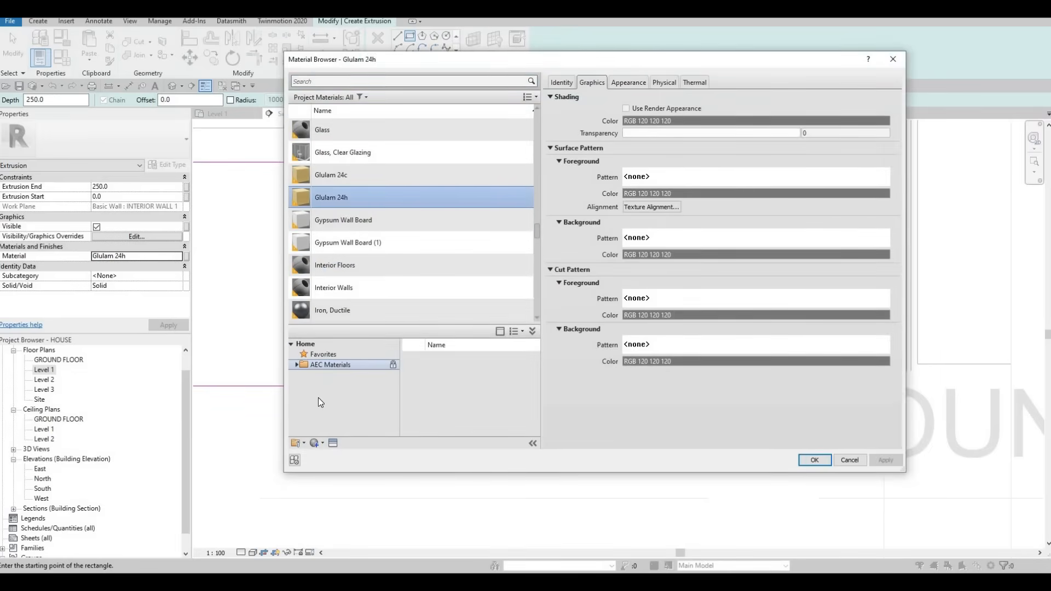
{"action": "scroll", "coordinate": [335, 420], "scroll_direction": "down", "scroll_amount": 2}
{"action": "scroll", "coordinate": [334, 433], "scroll_direction": "down", "scroll_amount": 3}
{"action": "left_click", "coordinate": [333, 428]}
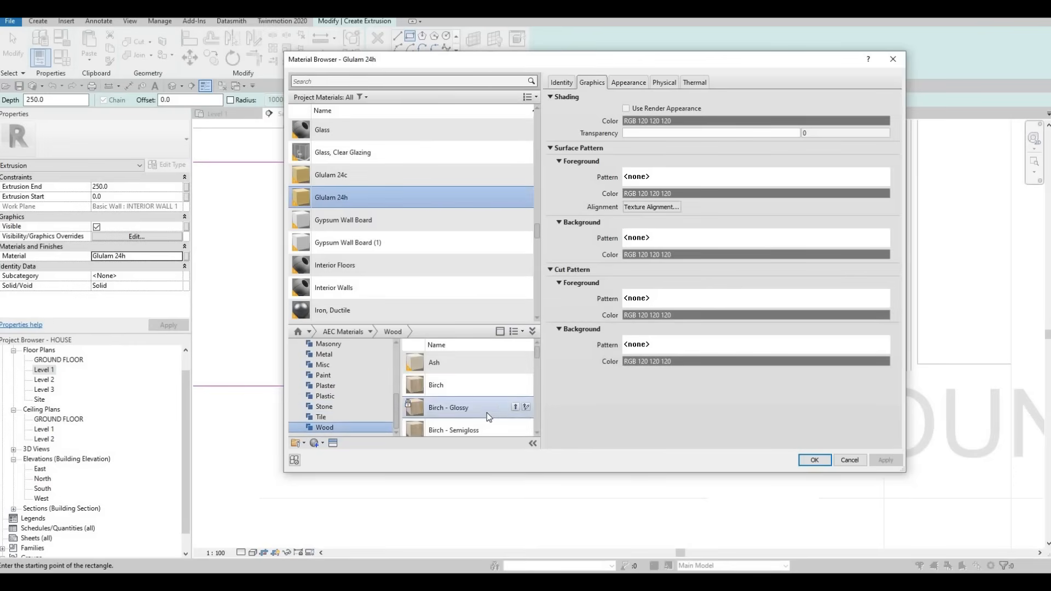
{"action": "scroll", "coordinate": [487, 408], "scroll_direction": "down", "scroll_amount": 8}
{"action": "scroll", "coordinate": [487, 392], "scroll_direction": "down", "scroll_amount": 1}
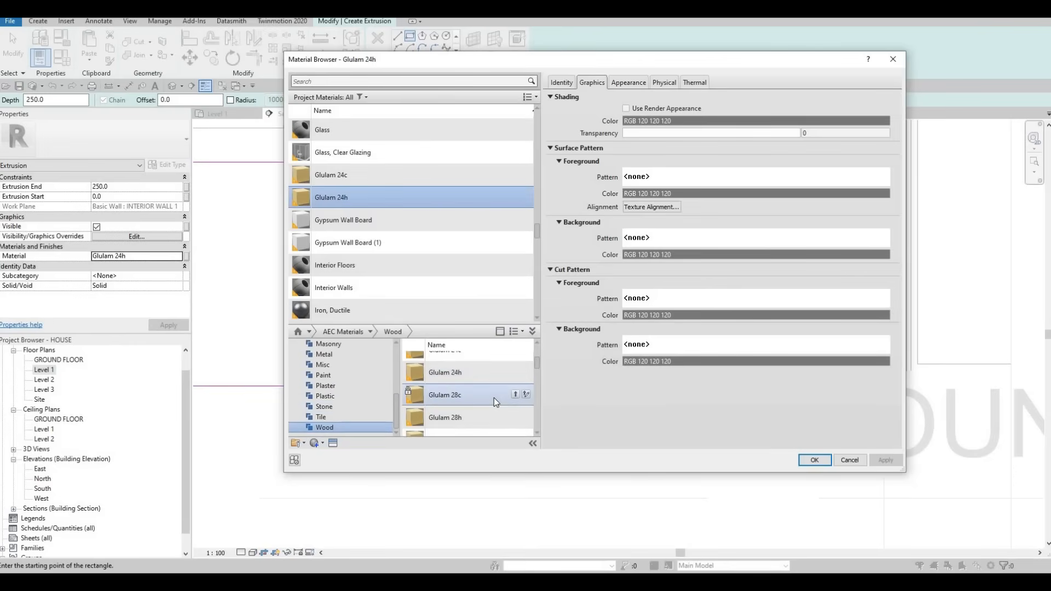
{"action": "left_click", "coordinate": [514, 394]}
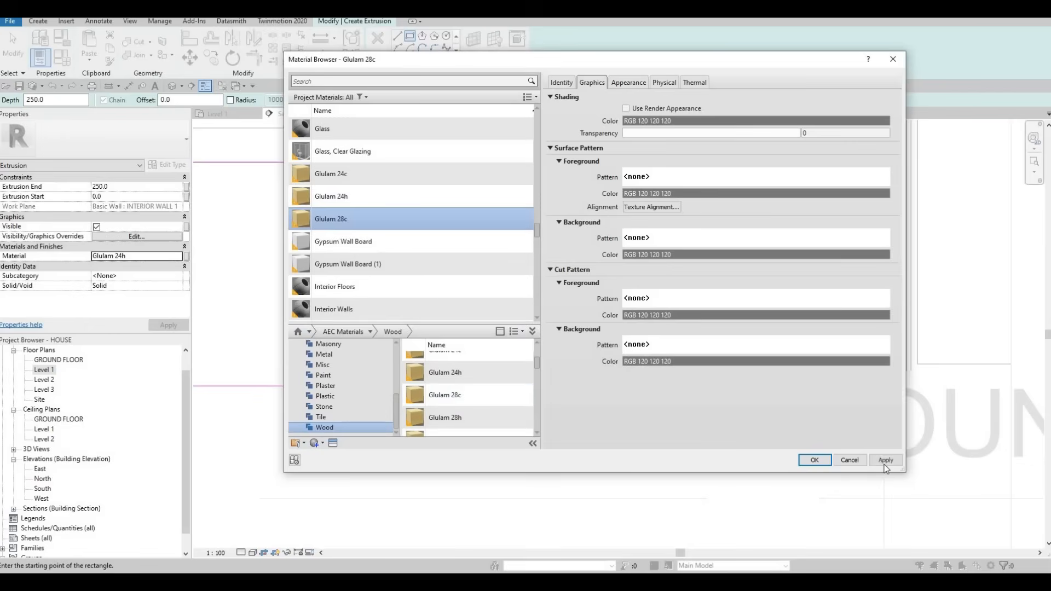
{"action": "left_click", "coordinate": [815, 460]}
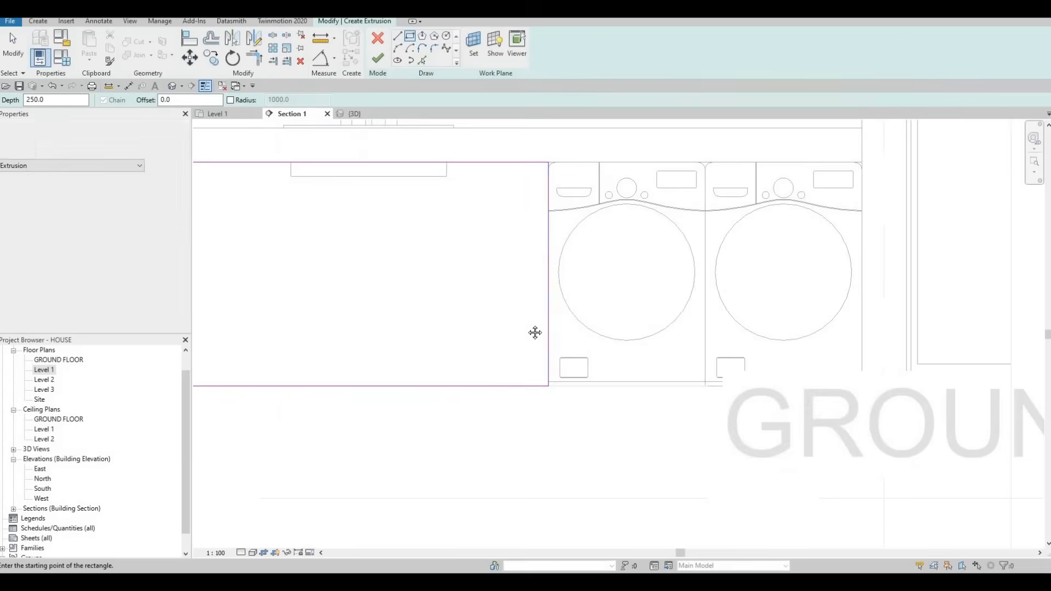
{"action": "left_click", "coordinate": [410, 43]}
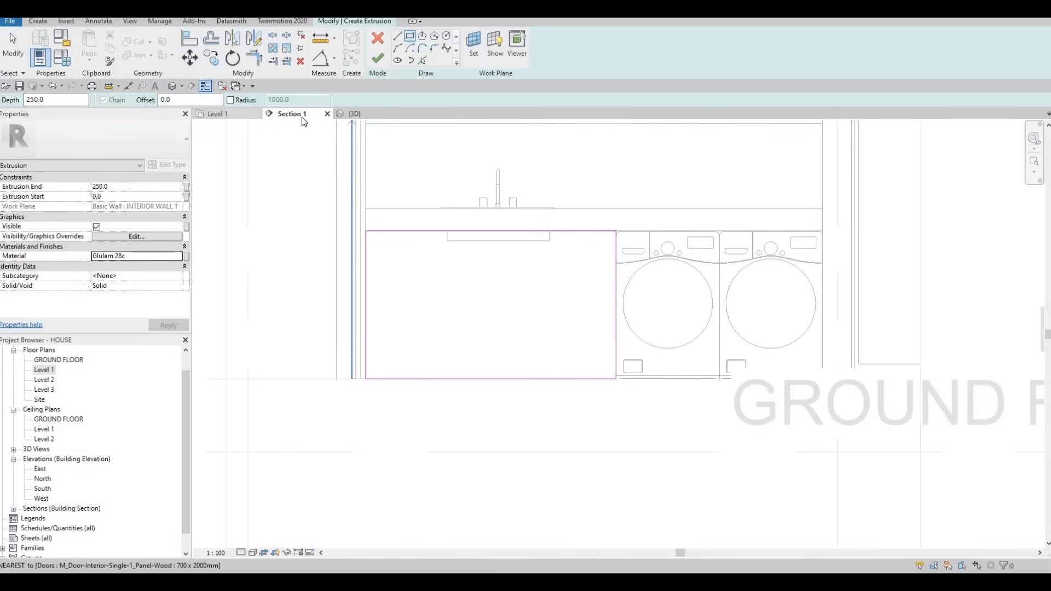
{"action": "left_click", "coordinate": [378, 58]}
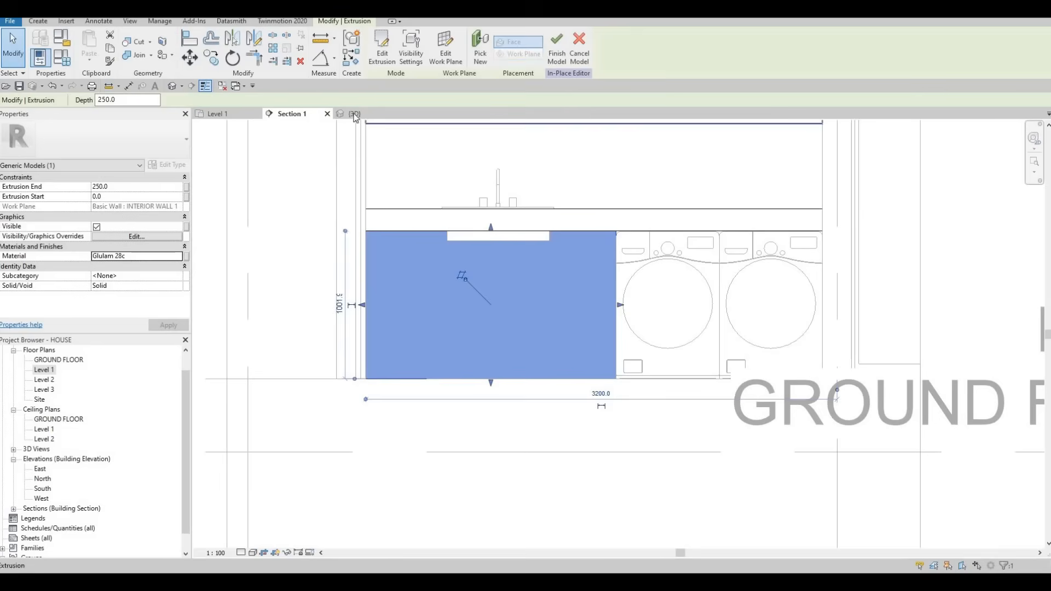
Stretch the under-counter cabinet's depth in the 3D view to about the laundry counter's front edge
{"action": "left_click", "coordinate": [353, 114]}
{"action": "middle_click_drag", "start_coordinate": [290, 256], "coordinate": [469, 324], "text": "shift"}
{"action": "left_click_drag", "start_coordinate": [469, 323], "coordinate": [477, 348]}
{"action": "middle_click_drag", "start_coordinate": [478, 348], "coordinate": [523, 344], "text": "shift"}
{"action": "key", "text": "Escape"}
{"action": "middle_click_drag", "start_coordinate": [626, 358], "coordinate": [611, 300], "text": "shift"}
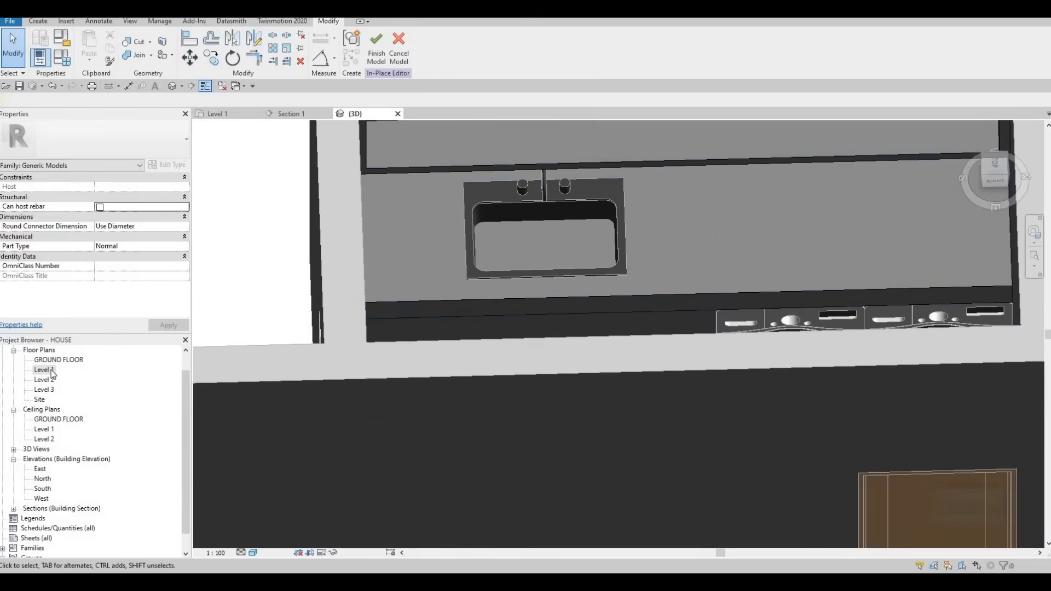
Inspect the sink counters in the laundry and bathrooms in the 3D view
{"action": "middle_click_drag", "start_coordinate": [582, 352], "coordinate": [626, 267], "text": "shift"}
{"action": "scroll", "coordinate": [626, 248], "scroll_direction": "down", "scroll_amount": 2}
{"action": "middle_click_drag", "start_coordinate": [426, 232], "coordinate": [425, 292], "text": "shift"}
{"action": "scroll", "coordinate": [425, 291], "scroll_direction": "up", "scroll_amount": 8}
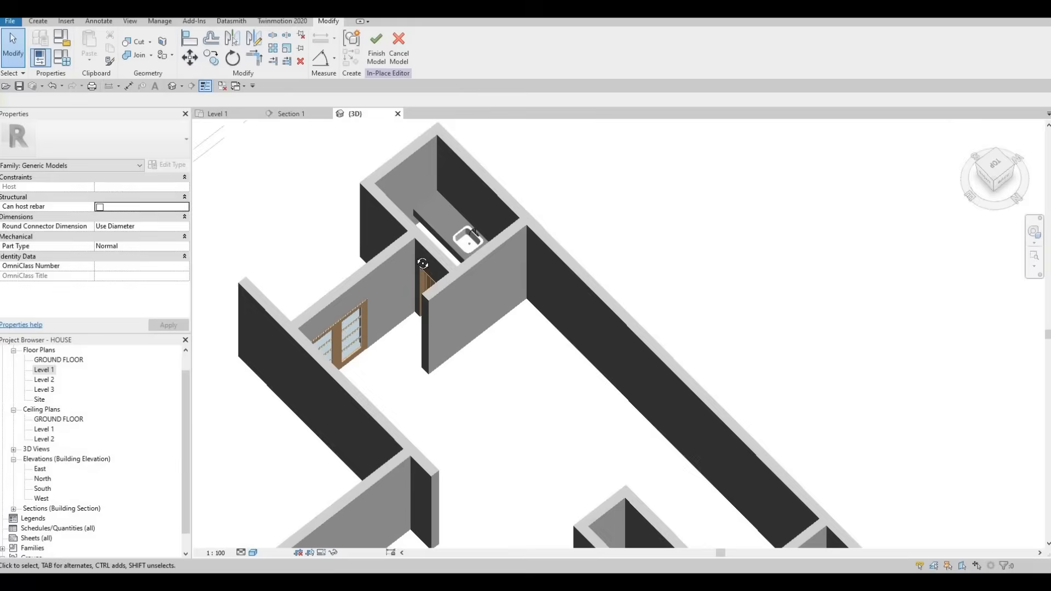
{"action": "scroll", "coordinate": [590, 278], "scroll_direction": "down", "scroll_amount": 3}
{"action": "scroll", "coordinate": [633, 176], "scroll_direction": "up", "scroll_amount": 8}
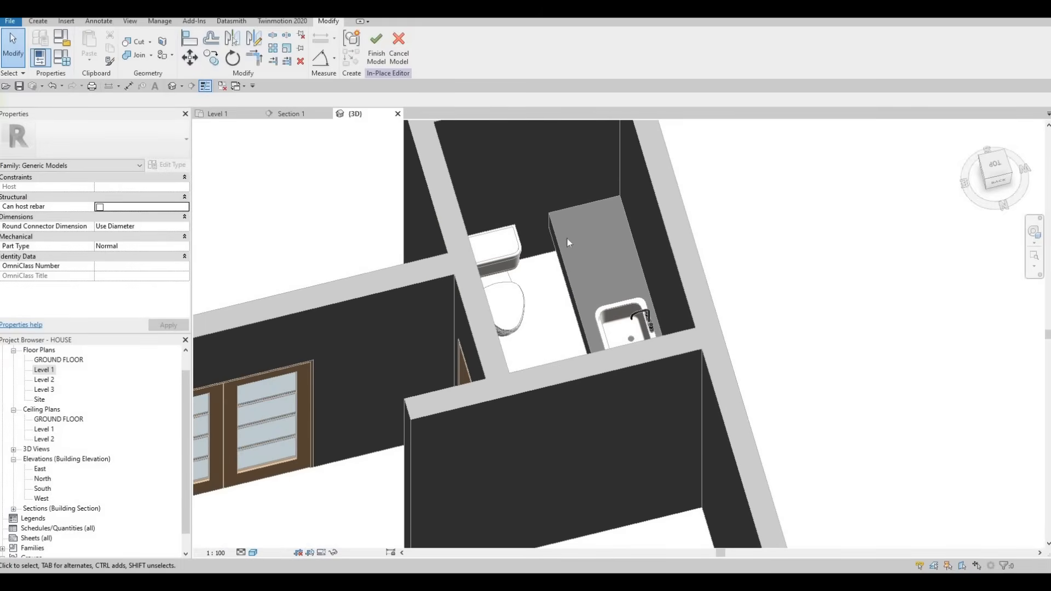
Open the Level 1 floor plan and finish the in-place laundry model
{"action": "left_click", "coordinate": [39, 372]}
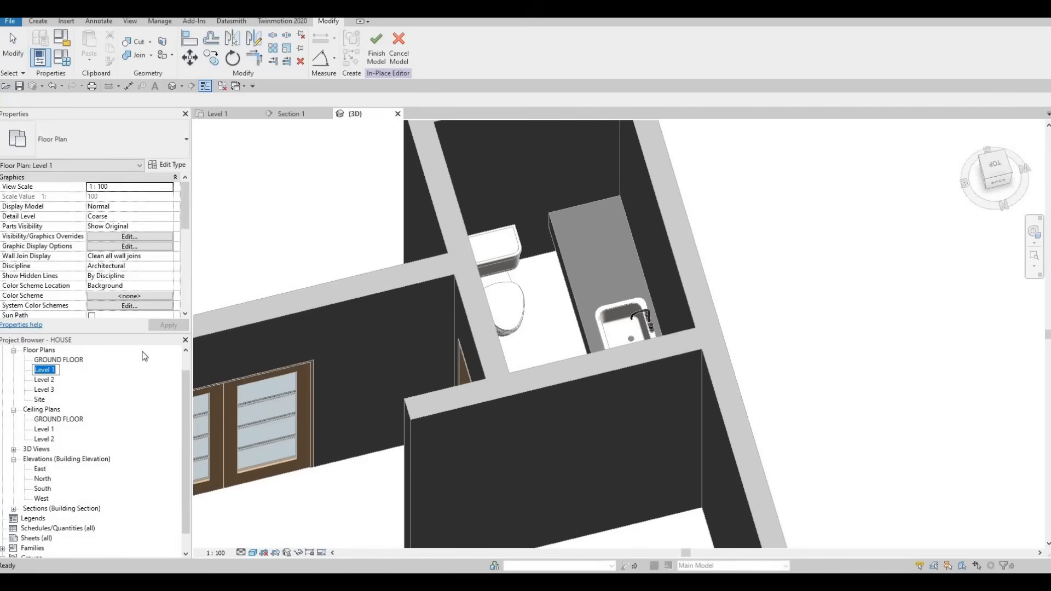
{"action": "key", "text": "Escape"}
{"action": "key", "text": "Escape"}
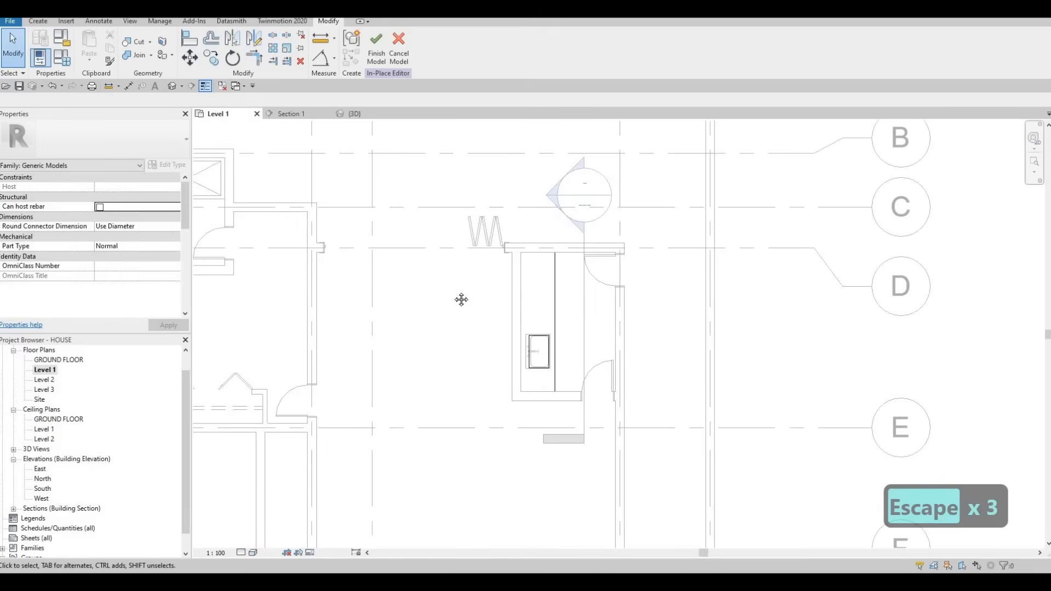
{"action": "scroll", "coordinate": [430, 282], "scroll_direction": "down", "scroll_amount": 3}
{"action": "middle_click_drag", "start_coordinate": [460, 299], "coordinate": [521, 195]}
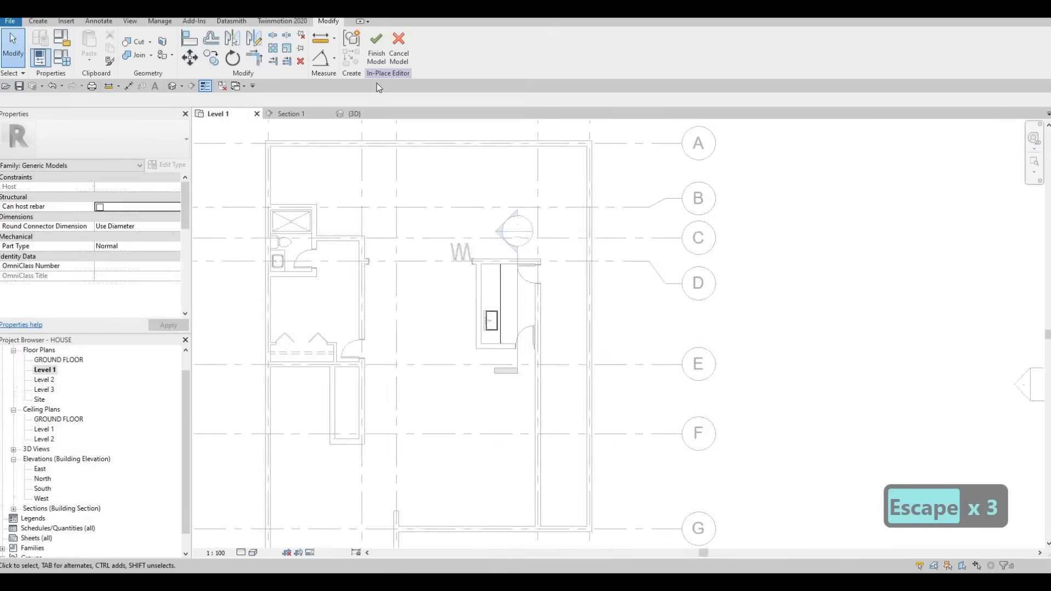
{"action": "middle_click_drag", "start_coordinate": [482, 246], "coordinate": [570, 235]}
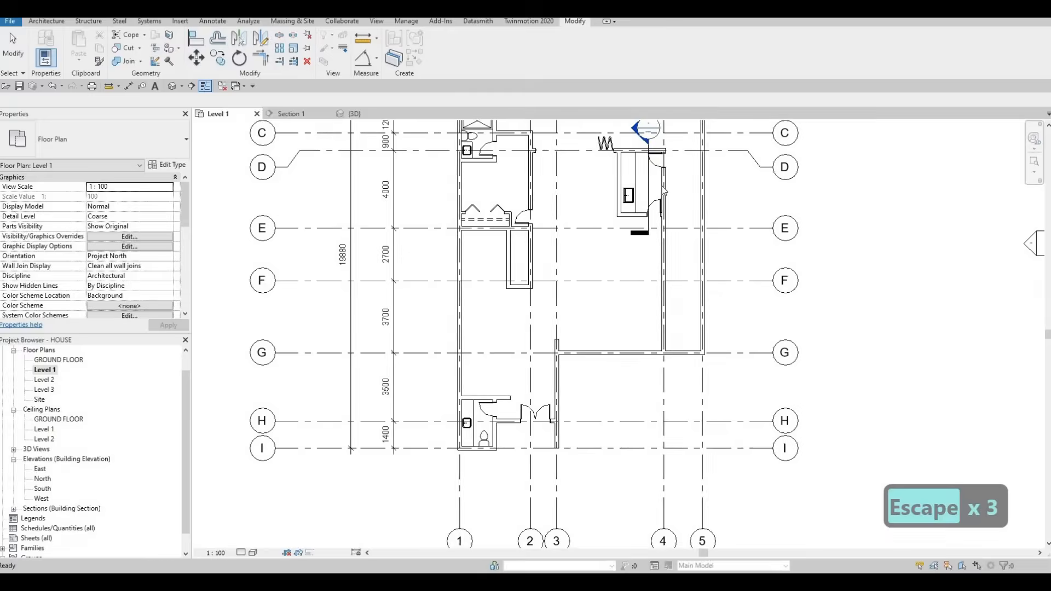
Move the section line from the laundry room to the small bathroom near grids H and I, facing its counter
{"action": "scroll", "coordinate": [570, 235], "scroll_direction": "down", "scroll_amount": 1}
{"action": "key", "text": "Escape"}
{"action": "left_click", "coordinate": [644, 193]}
{"action": "key", "text": "Escape"}
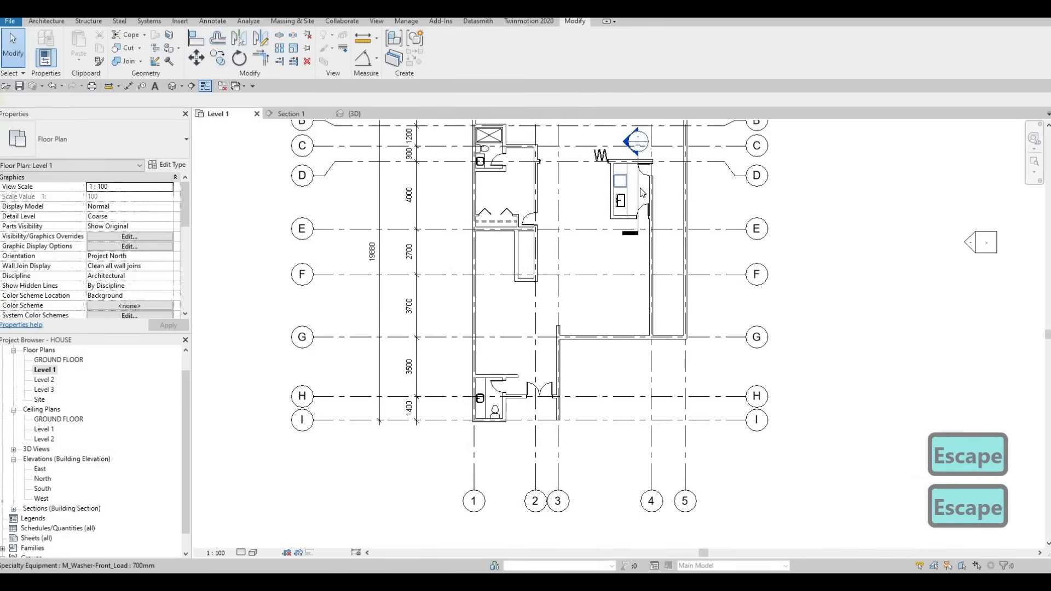
{"action": "left_click", "coordinate": [638, 192]}
{"action": "left_click_drag", "start_coordinate": [637, 192], "coordinate": [497, 401]}
{"action": "key", "text": "Escape"}
{"action": "key", "text": "Escape"}
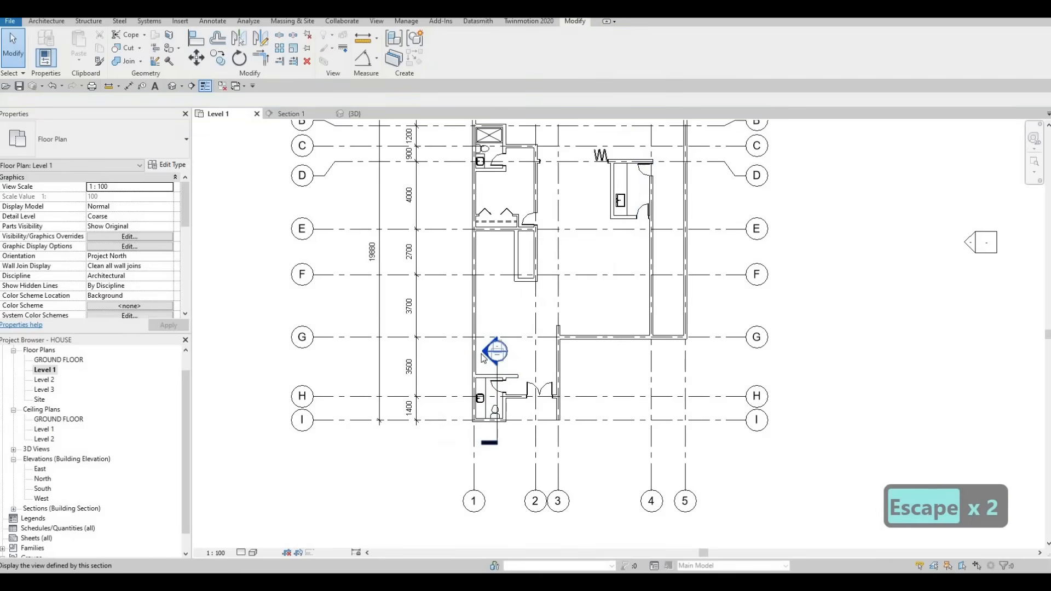
Open the section view that faces the small bathroom's sink counter and frame the counter and toilet
{"action": "double_click", "coordinate": [481, 354]}
{"action": "scroll", "coordinate": [536, 386], "scroll_direction": "down", "scroll_amount": 5}
{"action": "middle_click_drag", "start_coordinate": [589, 348], "coordinate": [566, 383]}
{"action": "key", "text": "Escape"}
{"action": "key", "text": "Escape"}
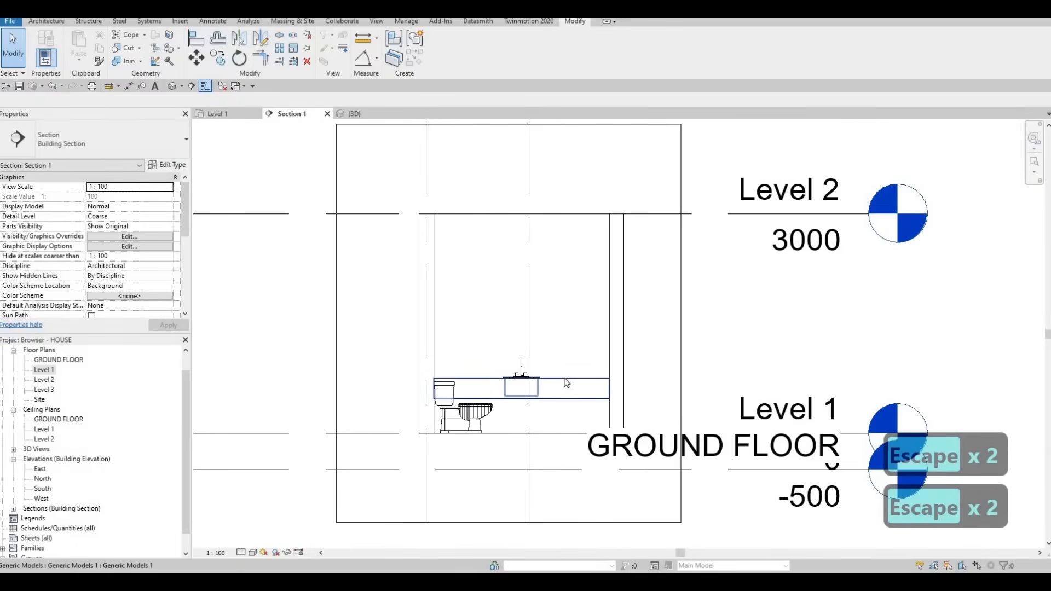
Start a new in-place model in the Generic Models category, named Generic Models 3
{"action": "left_click", "coordinate": [567, 382]}
{"action": "key", "text": "c"}
{"action": "key", "text": "s"}
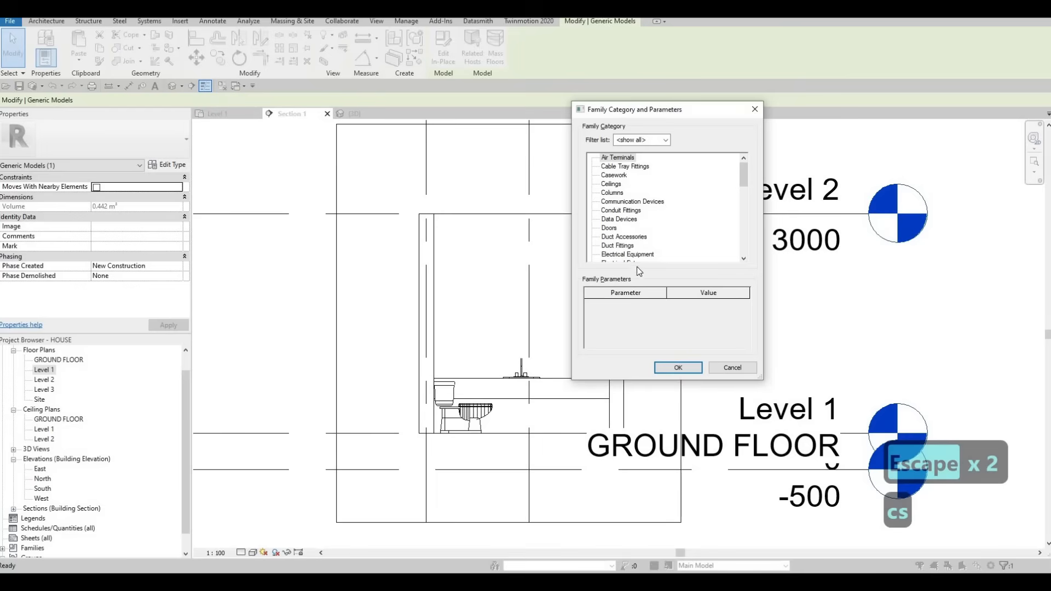
{"action": "scroll", "coordinate": [624, 249], "scroll_direction": "down", "scroll_amount": 1}
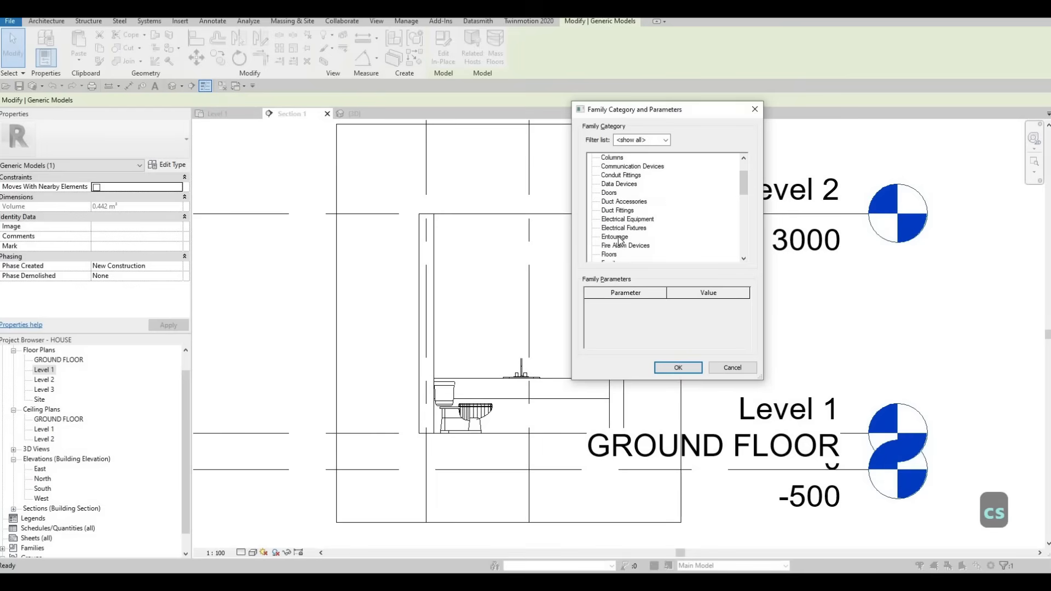
{"action": "scroll", "coordinate": [625, 222], "scroll_direction": "down", "scroll_amount": 1}
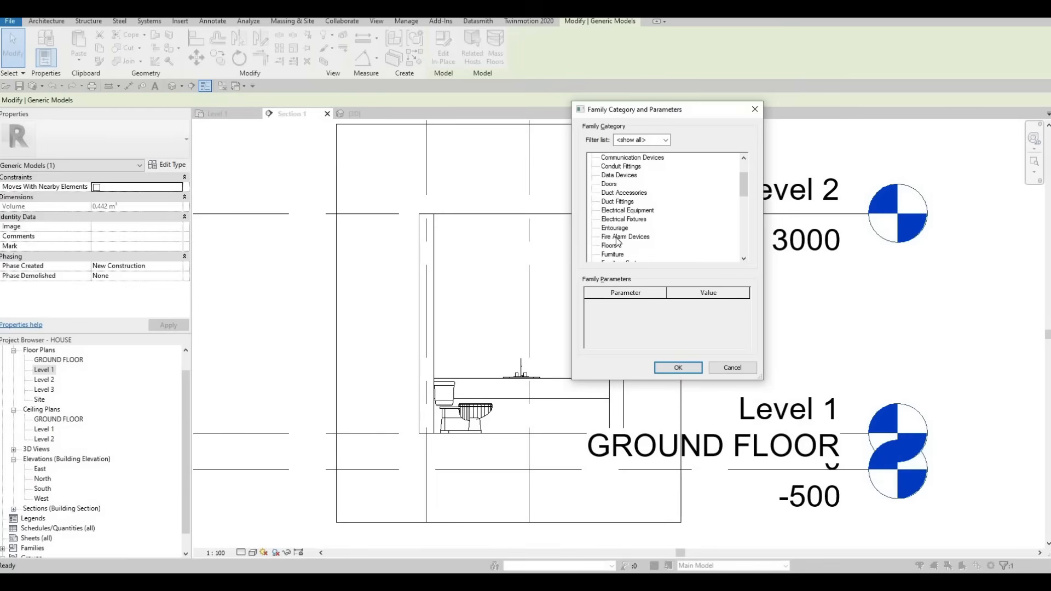
{"action": "scroll", "coordinate": [617, 249], "scroll_direction": "down", "scroll_amount": 1}
{"action": "left_click", "coordinate": [615, 254]}
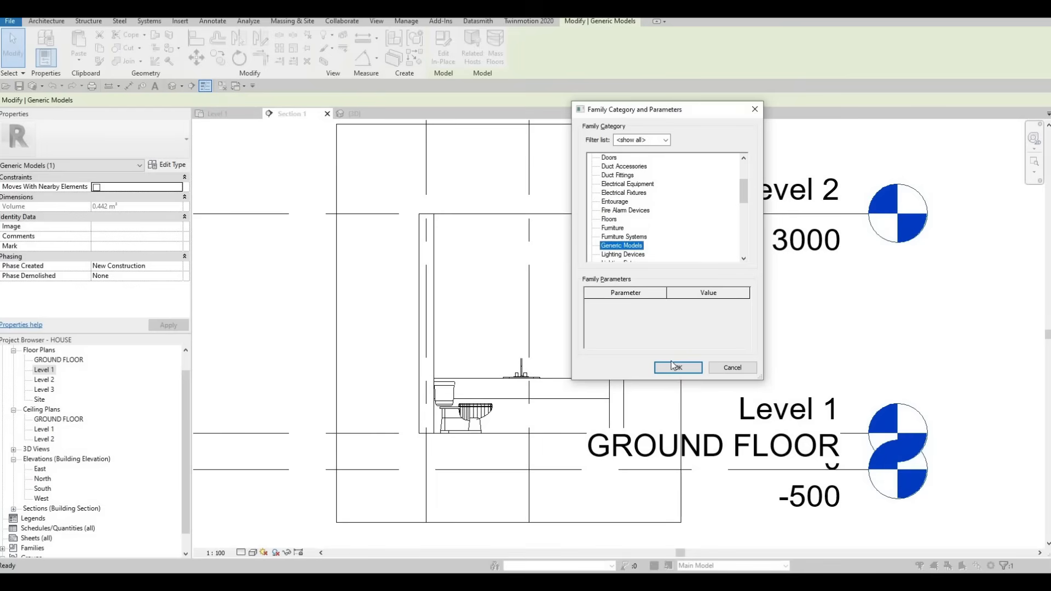
{"action": "key", "text": "Return"}
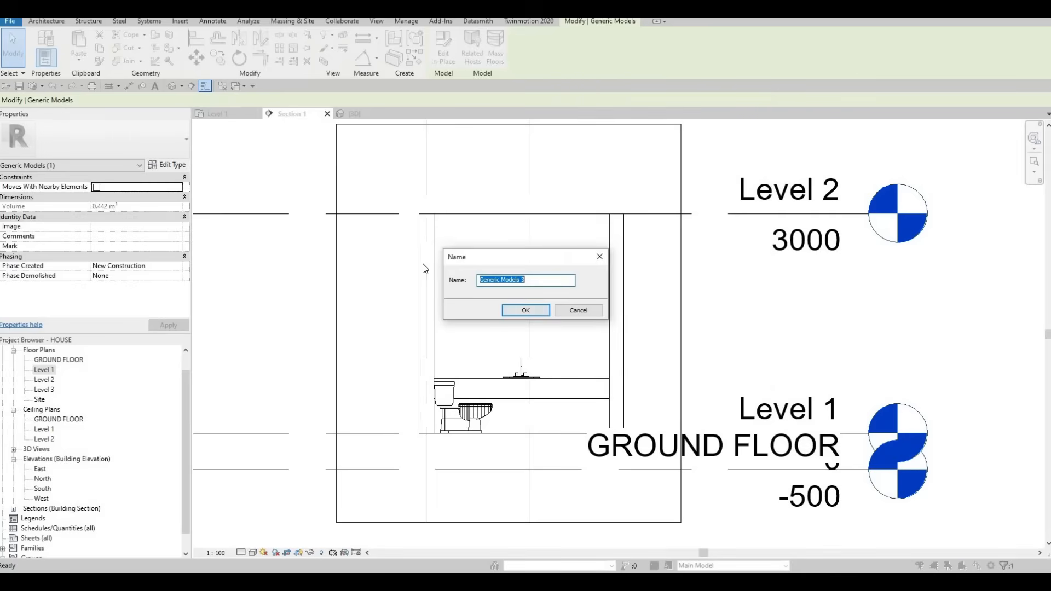
{"action": "key", "text": "Return"}
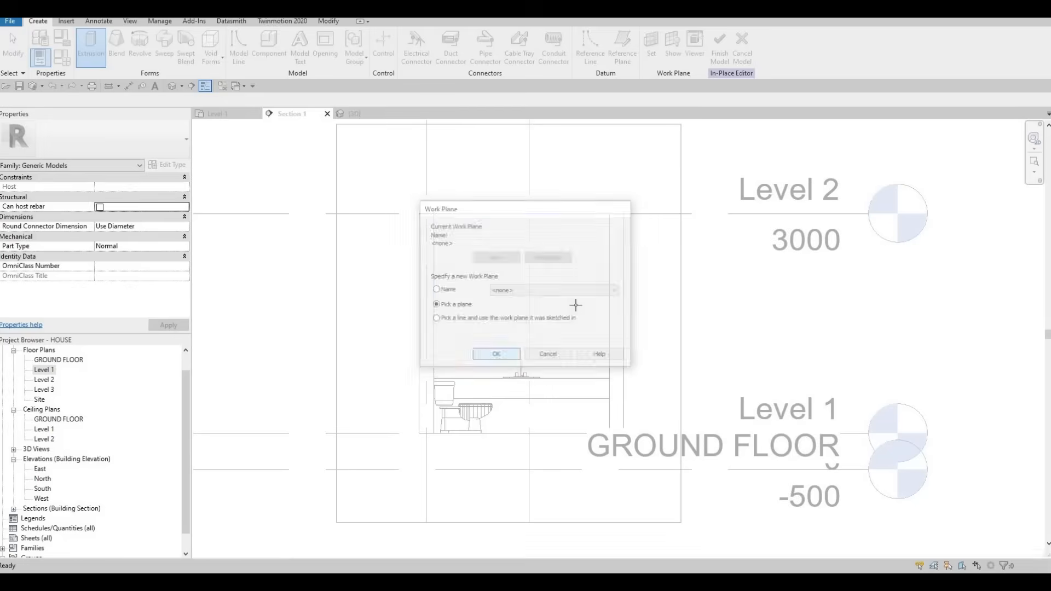
Start an extrusion on the exterior wall's plane and sketch a rectangle about 600 by 2000 mm on the counter, against the interior wall beside the sink
{"action": "key", "text": "Return"}
{"action": "left_click", "coordinate": [547, 297]}
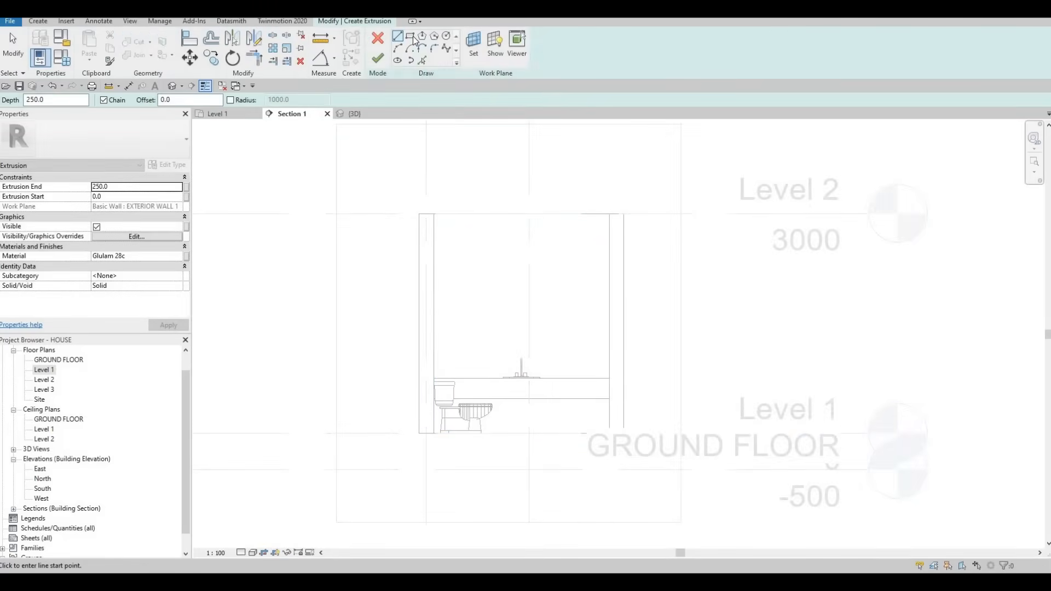
{"action": "left_click", "coordinate": [410, 37]}
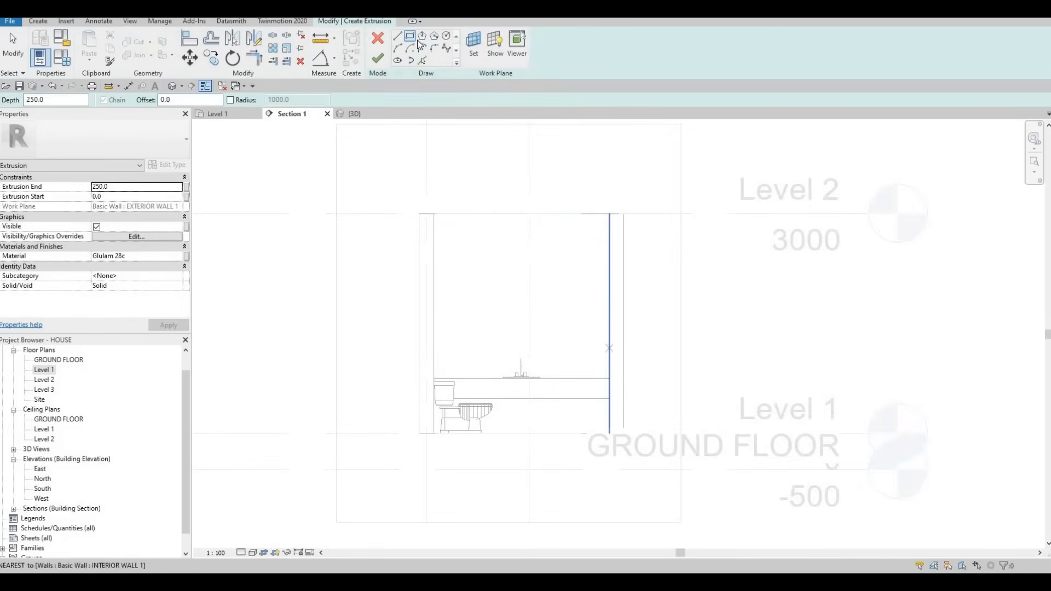
{"action": "left_click", "coordinate": [610, 378]}
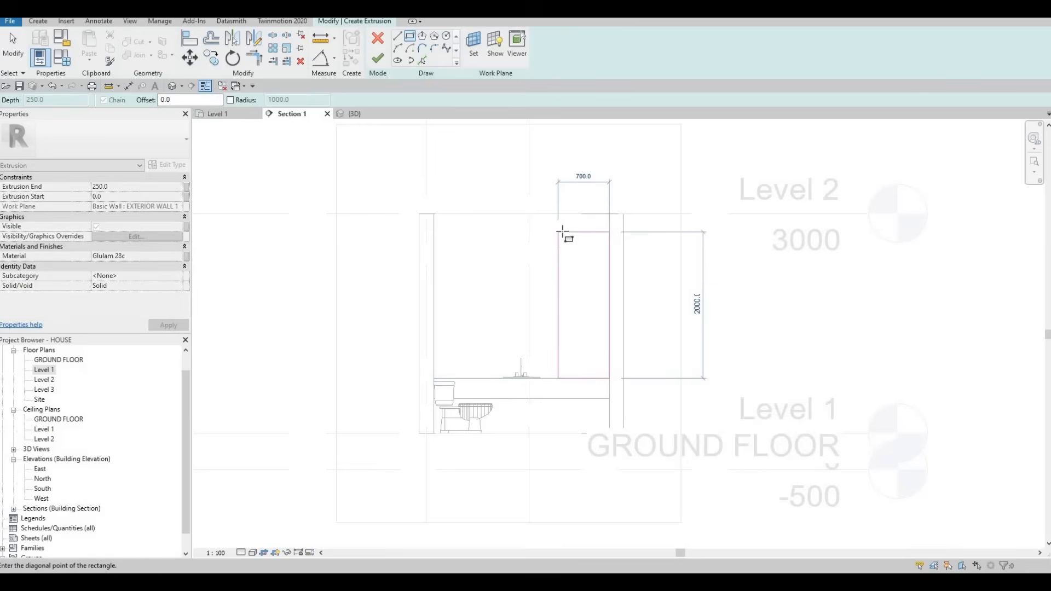
{"action": "left_click", "coordinate": [566, 232]}
{"action": "key", "text": "Escape"}
{"action": "key", "text": "Escape"}
{"action": "key", "text": "Escape"}
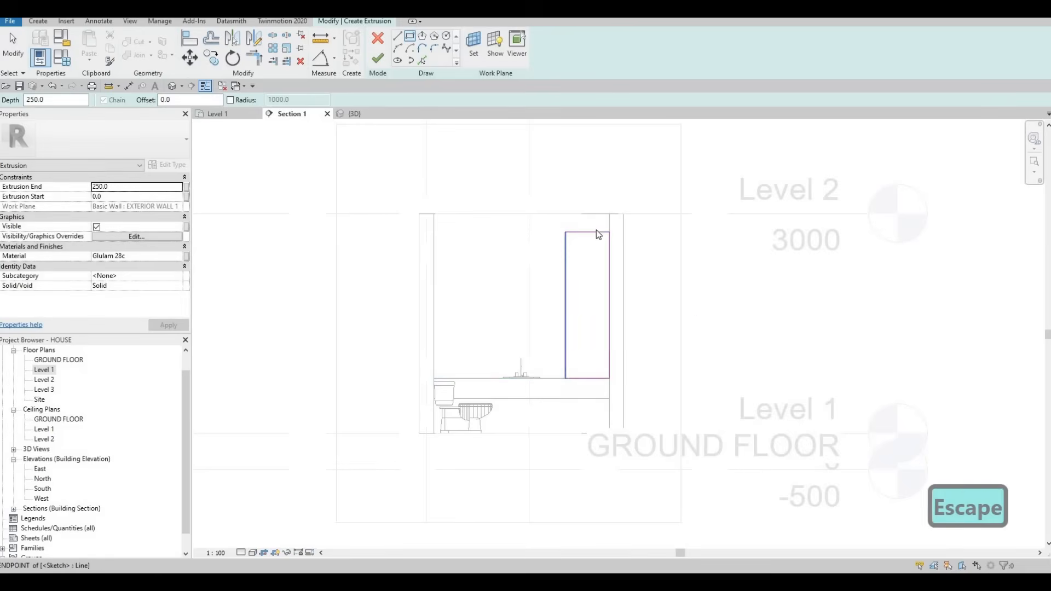
Set the gap between the rectangle's top edge and Level 2 to 200 mm
{"action": "left_click", "coordinate": [570, 232]}
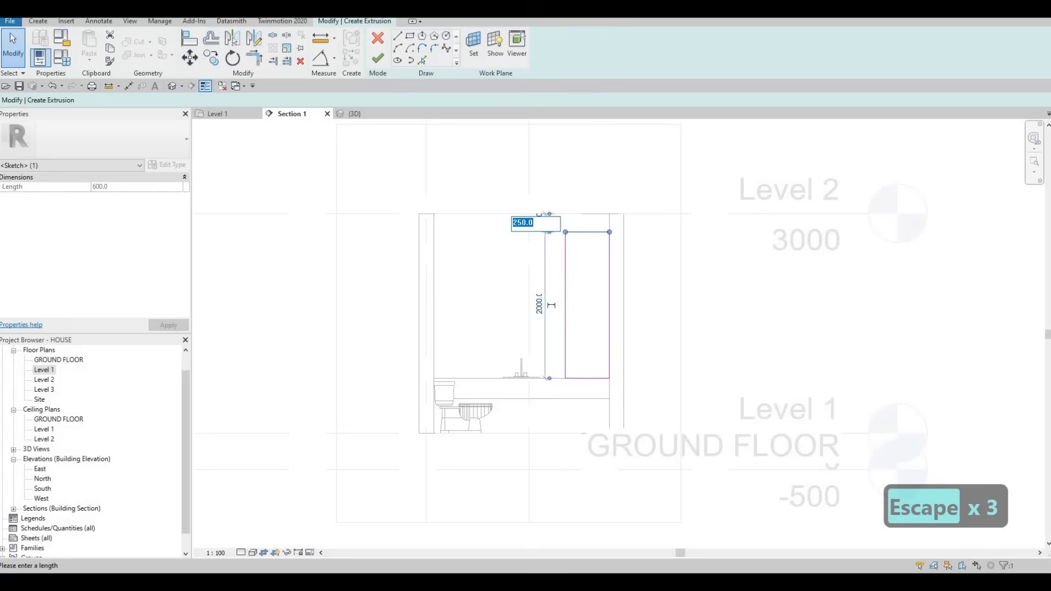
{"action": "type", "text": "200"}
{"action": "key", "text": "Return"}
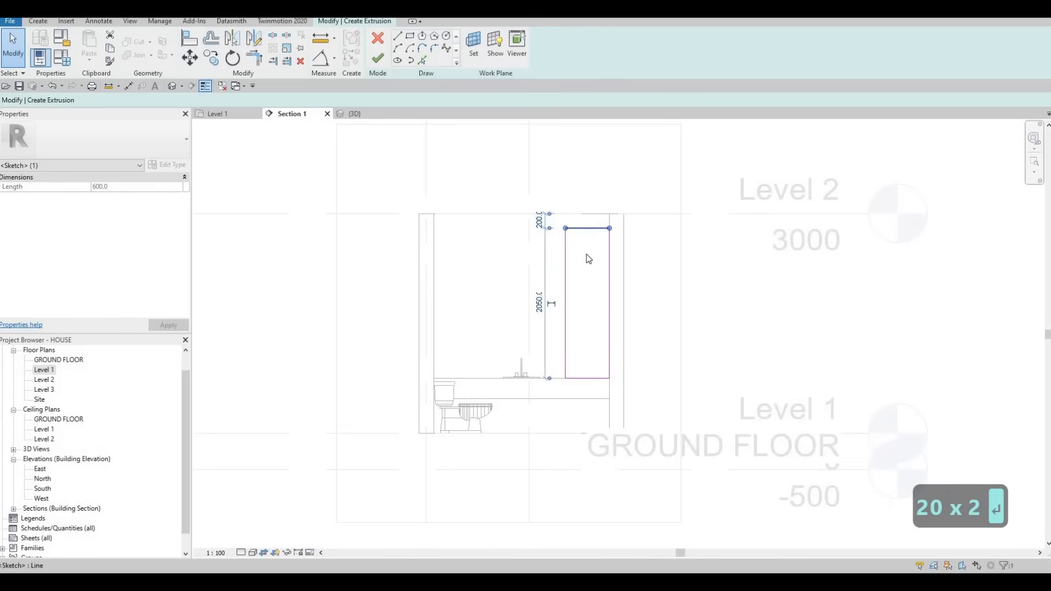
{"action": "scroll", "coordinate": [564, 246], "scroll_direction": "down", "scroll_amount": 3}
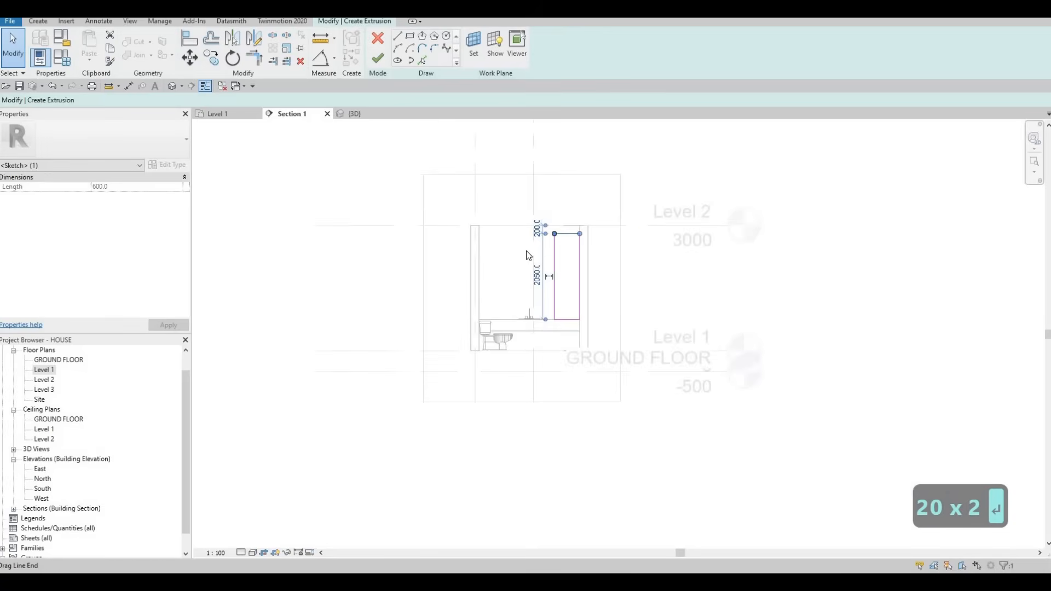
{"action": "middle_click_drag", "start_coordinate": [511, 230], "coordinate": [521, 249]}
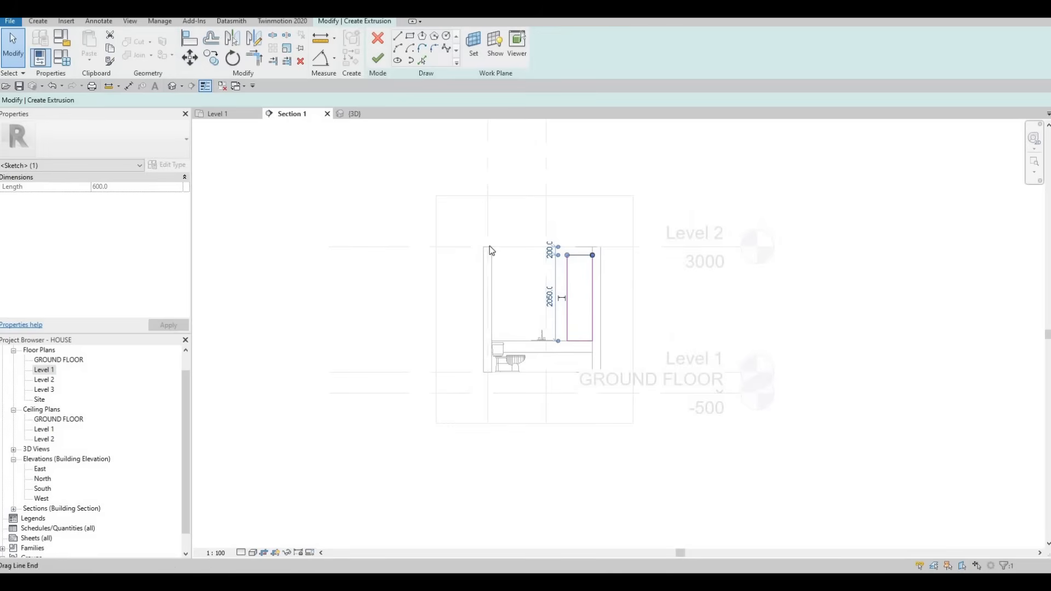
{"action": "scroll", "coordinate": [479, 256], "scroll_direction": "up", "scroll_amount": 2}
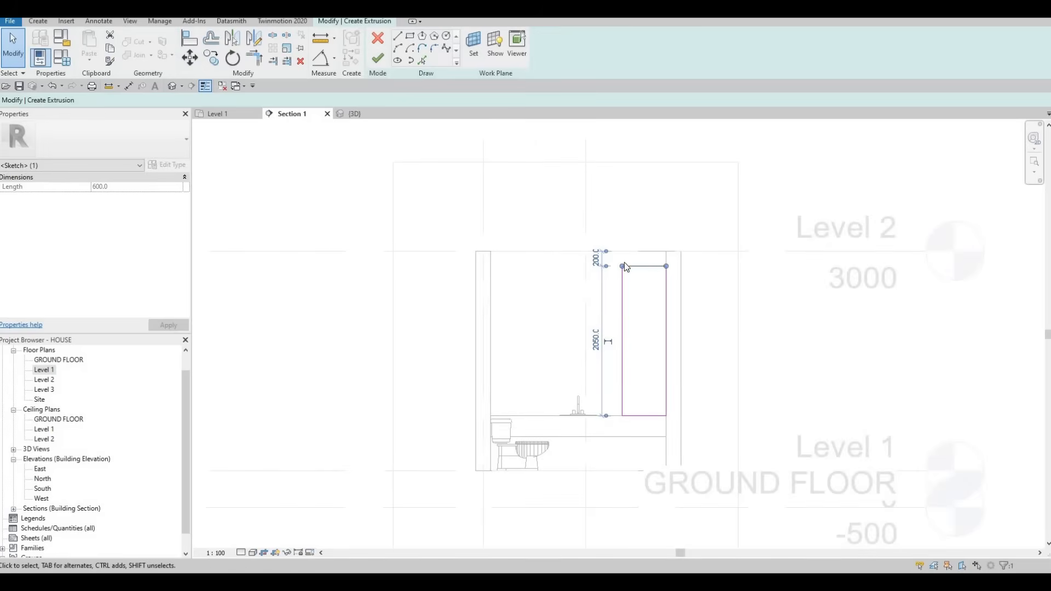
{"action": "middle_click_drag", "start_coordinate": [670, 253], "coordinate": [675, 209]}
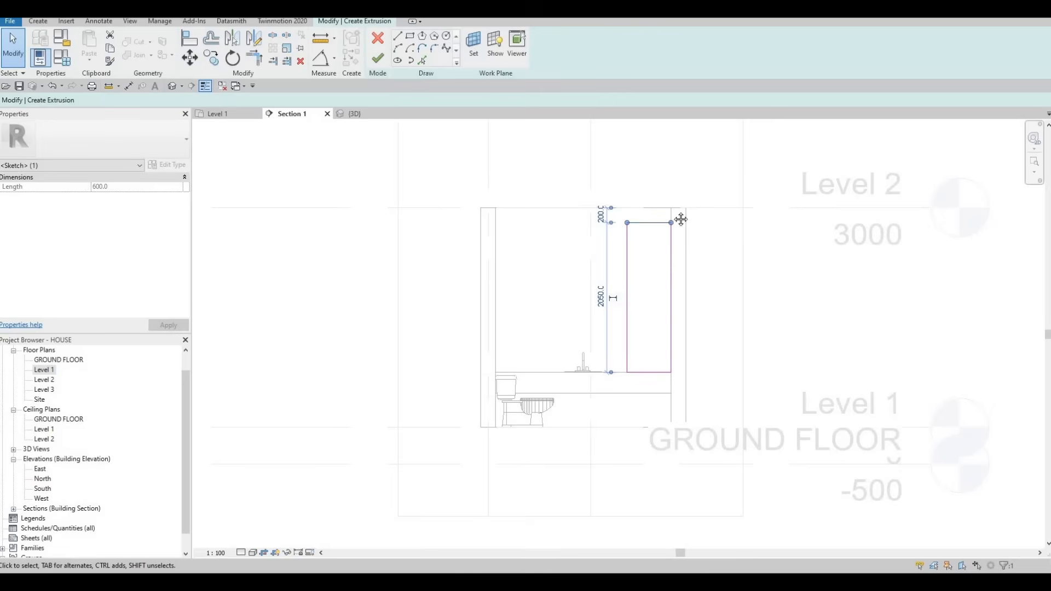
{"action": "scroll", "coordinate": [646, 200], "scroll_direction": "up", "scroll_amount": 1}
{"action": "key", "text": "Escape"}
{"action": "scroll", "coordinate": [684, 206], "scroll_direction": "up", "scroll_amount": 1}
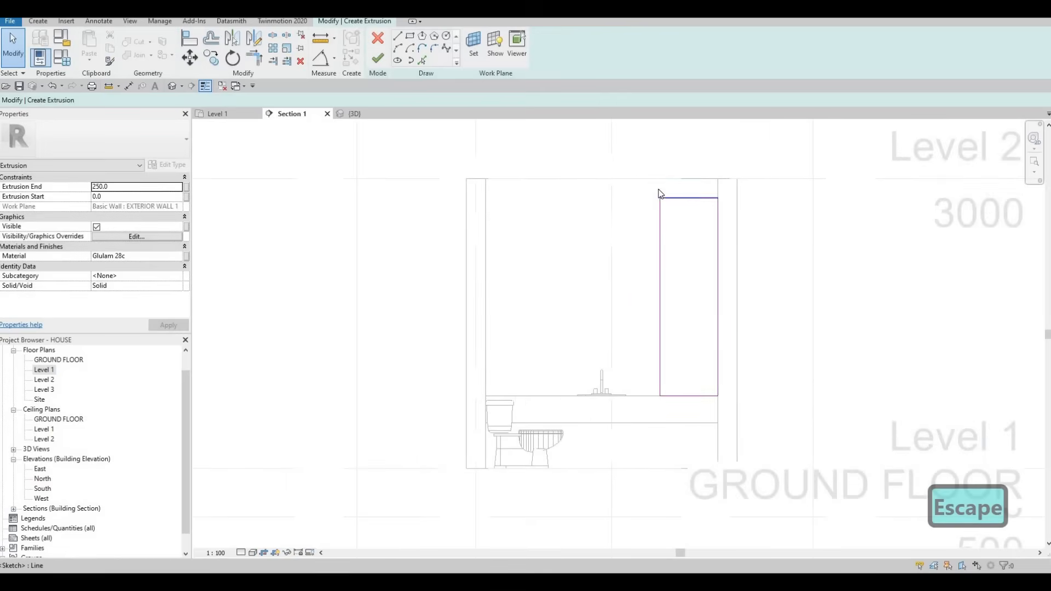
{"action": "left_click", "coordinate": [659, 197]}
{"action": "middle_click_drag", "start_coordinate": [612, 258], "coordinate": [573, 210]}
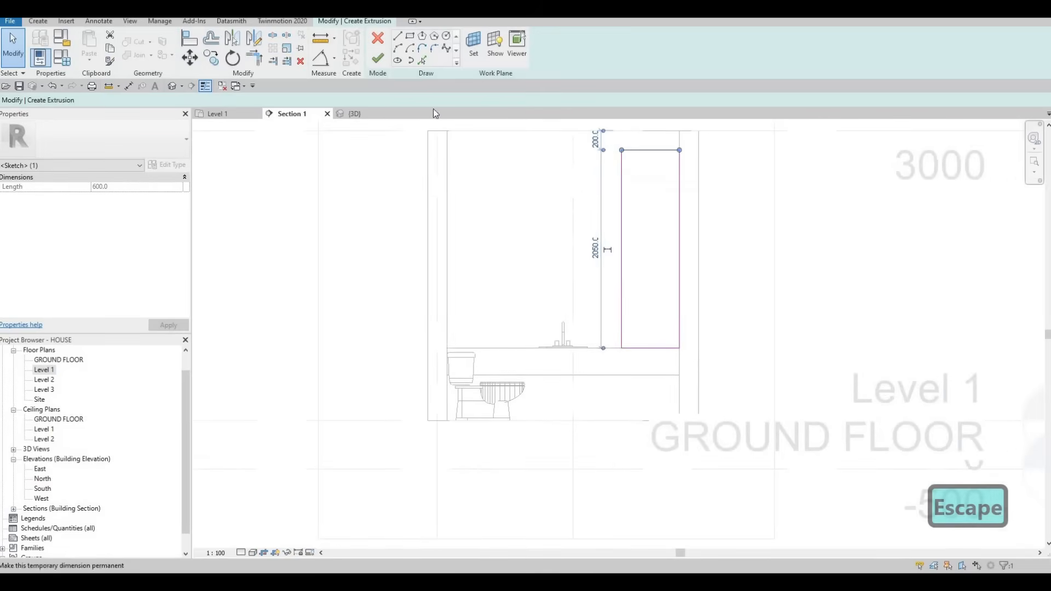
{"action": "key", "text": "Escape"}
Set the extrusion's material to Glulam 28h from the Wood category of AEC Materials
{"action": "left_click", "coordinate": [411, 37]}
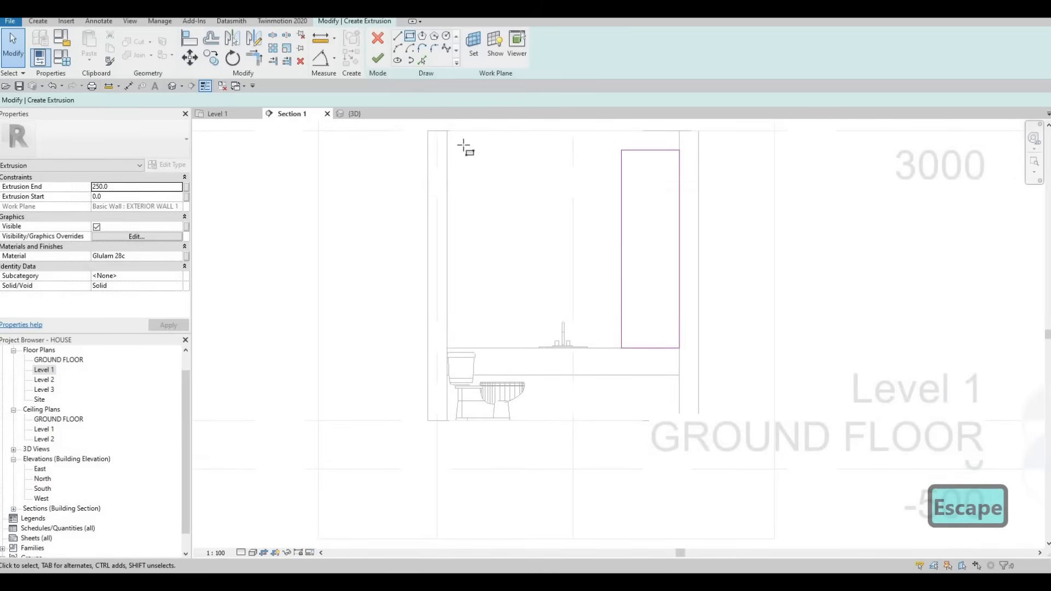
{"action": "scroll", "coordinate": [605, 179], "scroll_direction": "up", "scroll_amount": 1}
{"action": "middle_click_drag", "start_coordinate": [606, 178], "coordinate": [564, 188]}
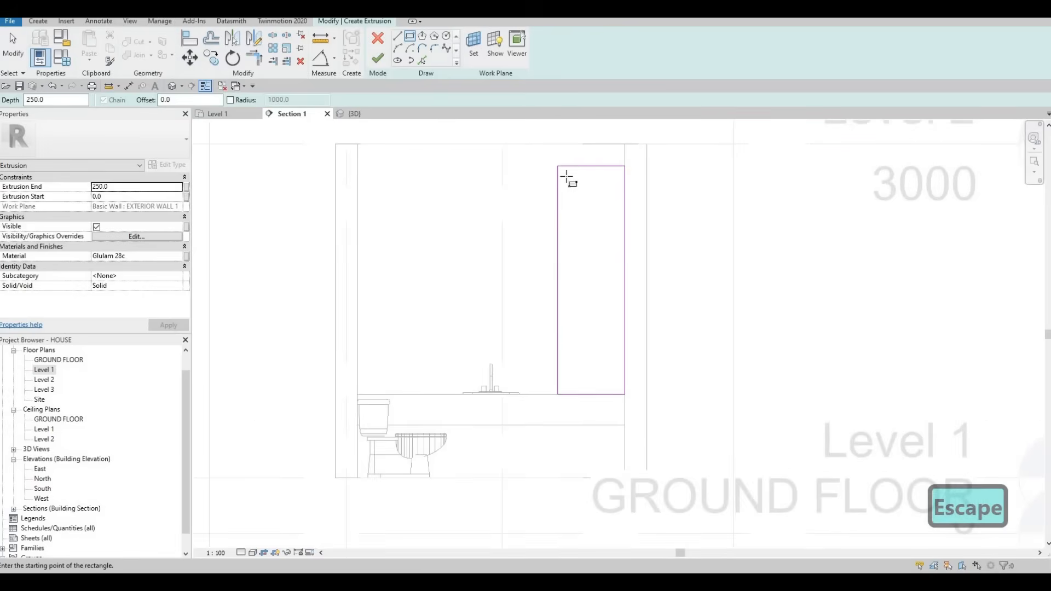
{"action": "scroll", "coordinate": [552, 175], "scroll_direction": "up", "scroll_amount": 1}
{"action": "left_click", "coordinate": [183, 256]}
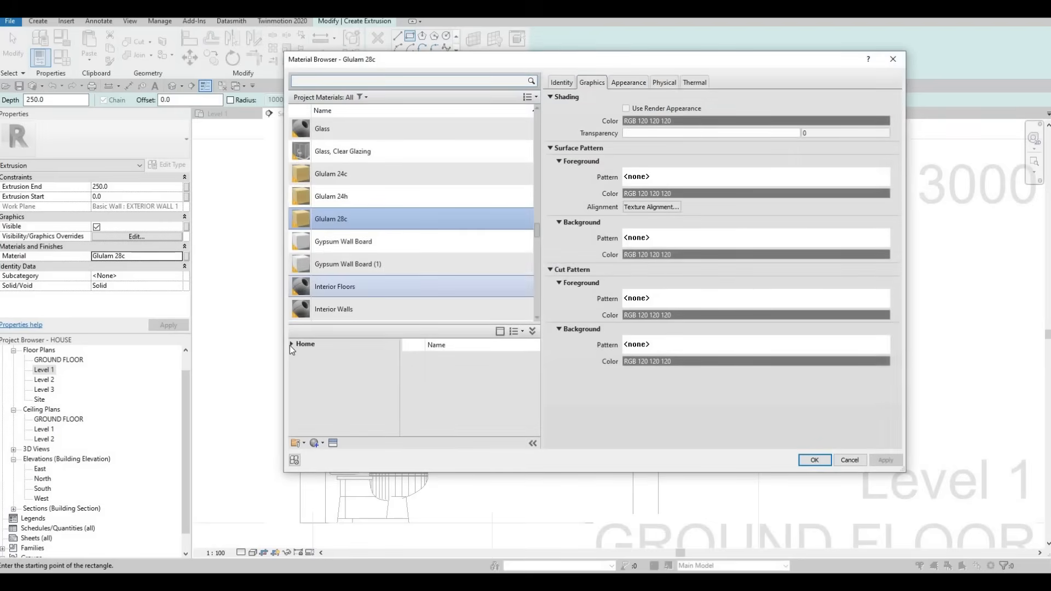
{"action": "left_click", "coordinate": [291, 344]}
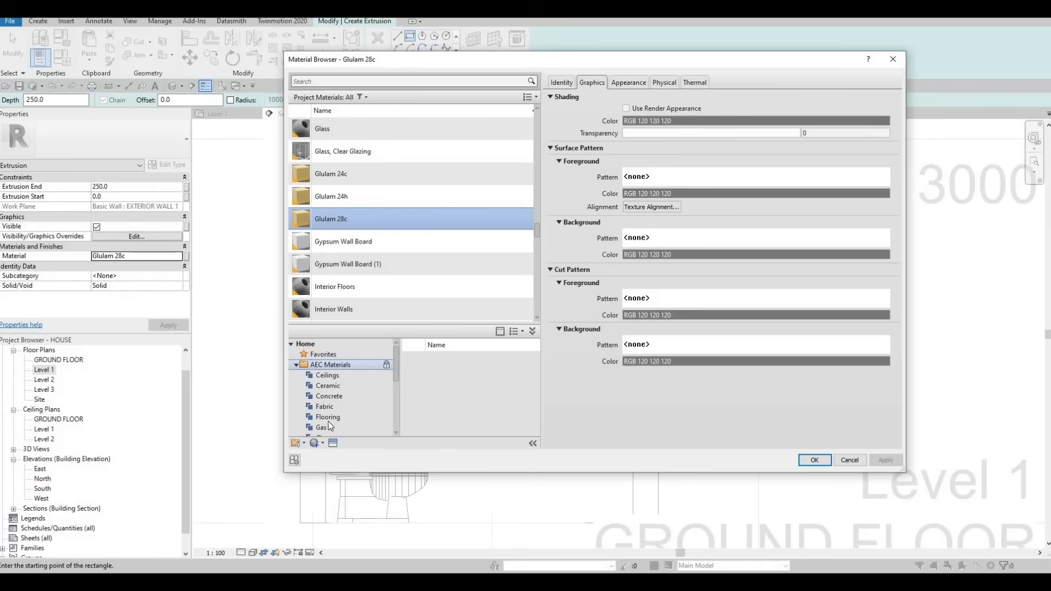
{"action": "scroll", "coordinate": [327, 422], "scroll_direction": "down", "scroll_amount": 3}
{"action": "left_click", "coordinate": [325, 427]}
{"action": "scroll", "coordinate": [487, 419], "scroll_direction": "down", "scroll_amount": 3}
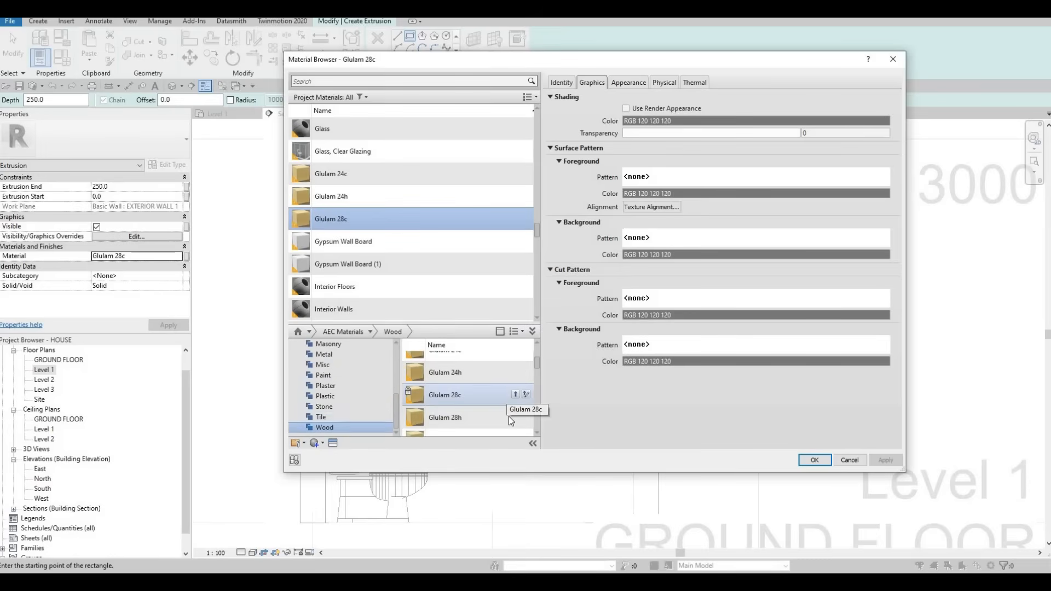
{"action": "left_click", "coordinate": [514, 418]}
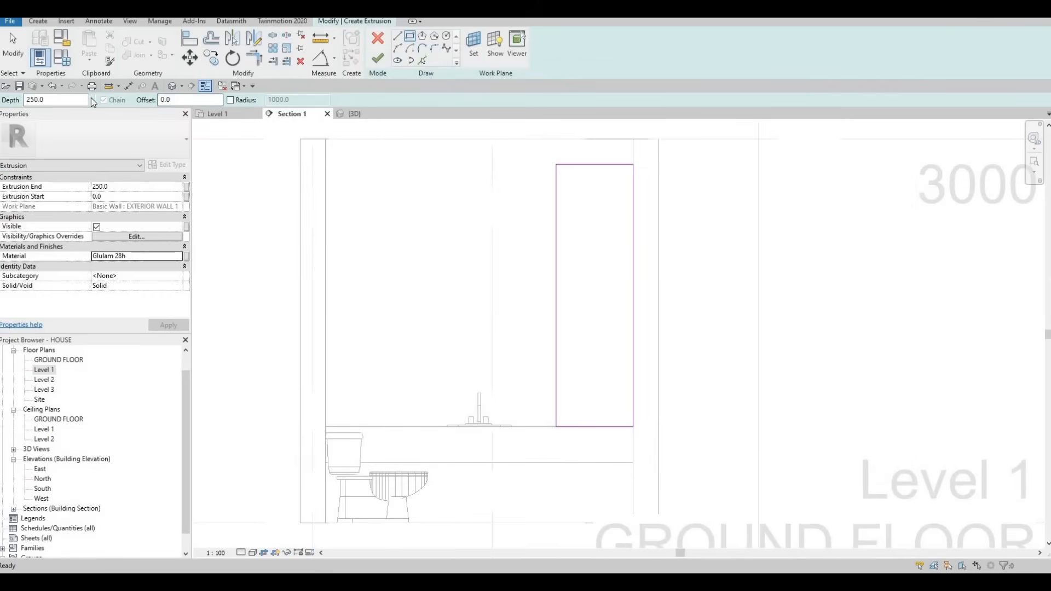
Sketch an inner rectangle with a 50 mm offset inside the tall cabinet outline
{"action": "left_click", "coordinate": [558, 166]}
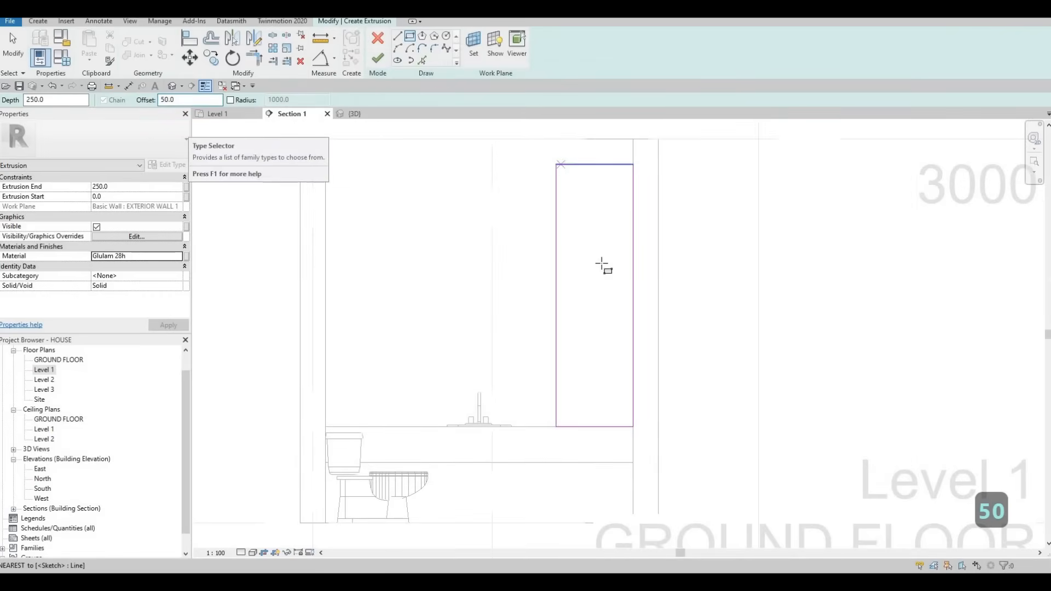
{"action": "left_click", "coordinate": [633, 427]}
{"action": "key", "text": "Escape"}
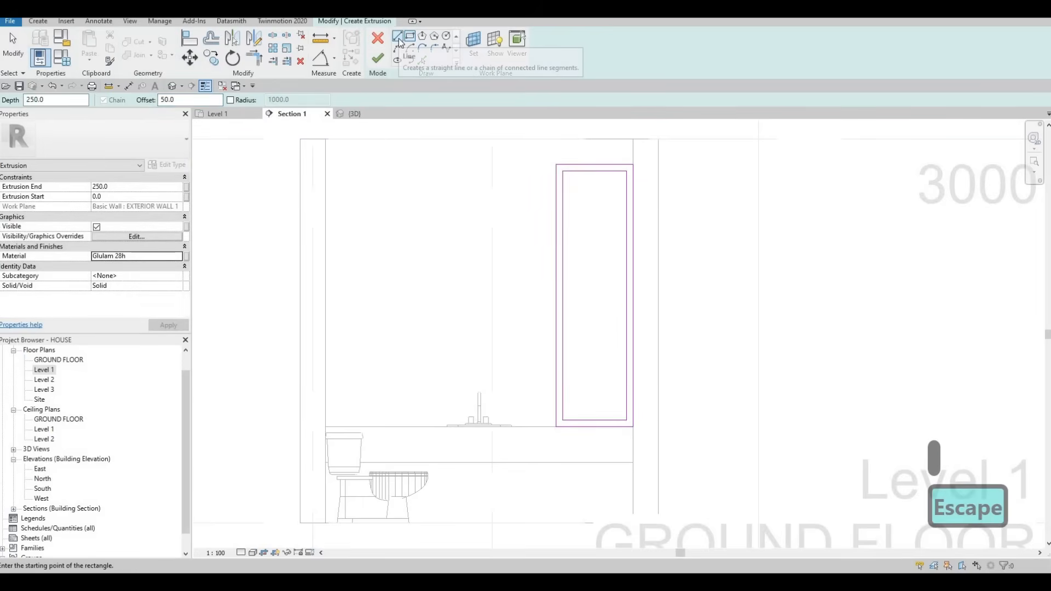
Sketch two horizontal shelf lines across the inner rectangle, one about 210 mm below its top edge and another about 750 mm lower
{"action": "left_click", "coordinate": [563, 204]}
{"action": "left_click", "coordinate": [628, 204]}
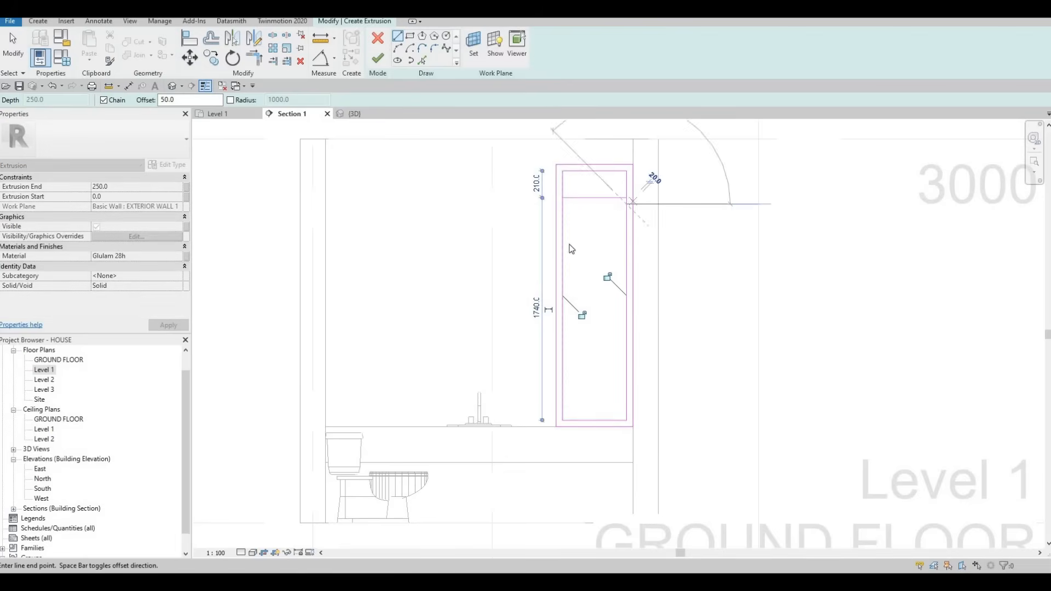
{"action": "key", "text": "Escape"}
{"action": "left_click", "coordinate": [570, 300]}
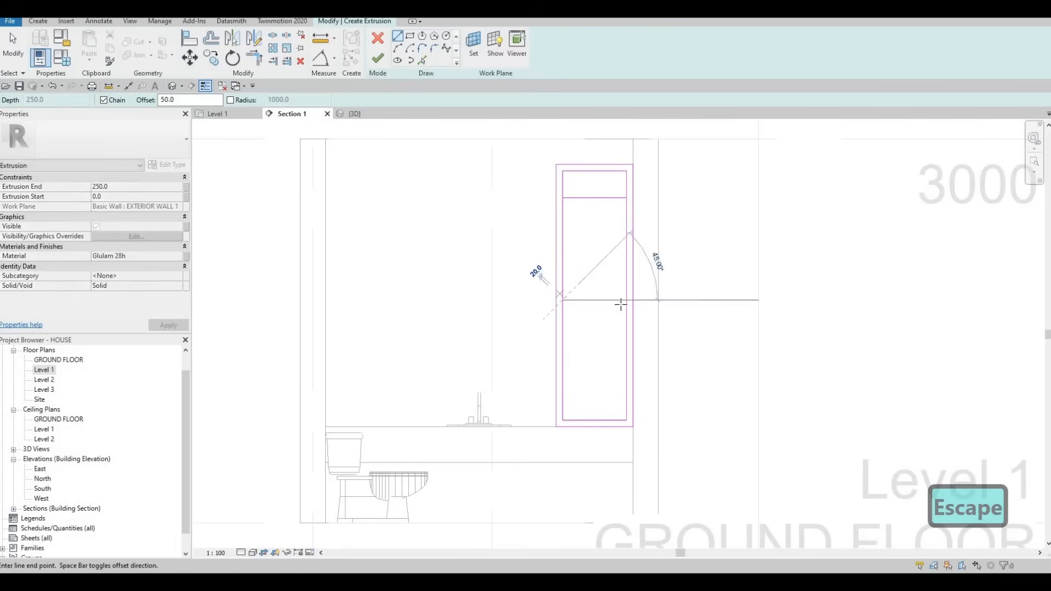
{"action": "left_click", "coordinate": [616, 301]}
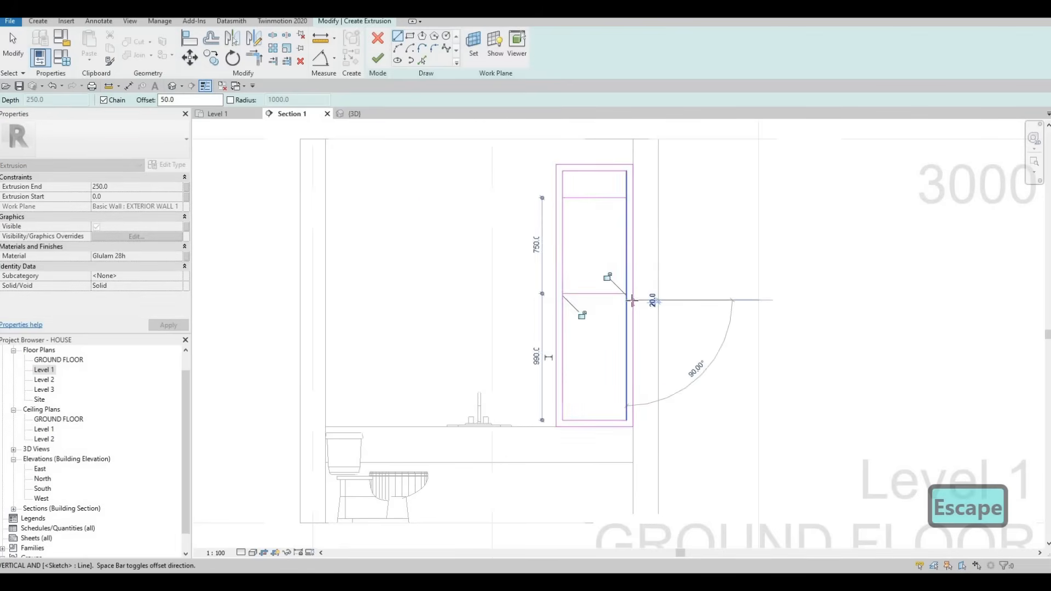
{"action": "key", "text": "Escape"}
Sketch a parallel line 50 mm below each of the two shelf lines to outline the shelf thickness
{"action": "left_click", "coordinate": [590, 294]}
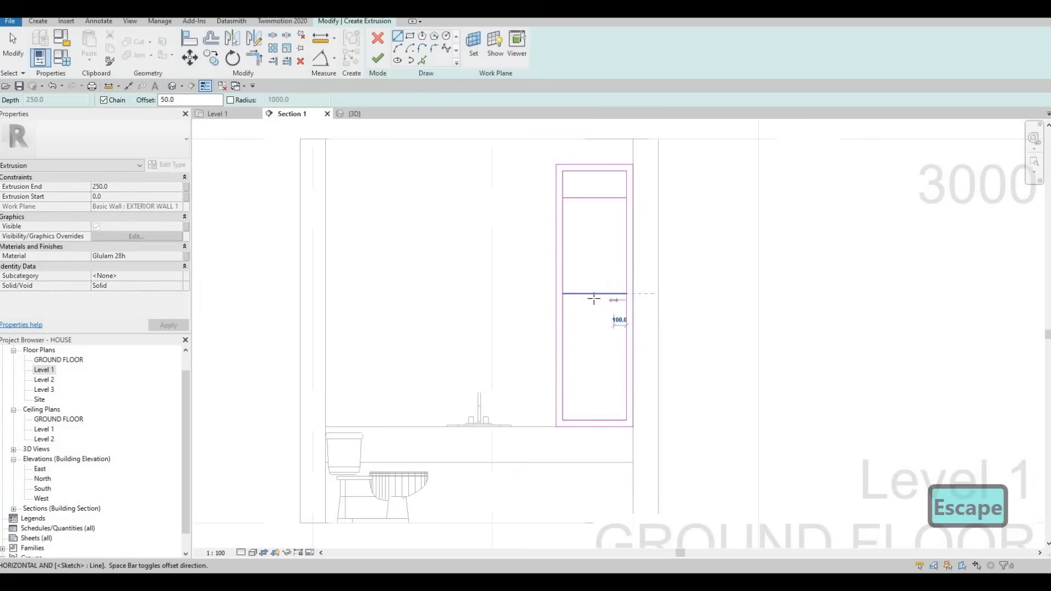
{"action": "left_click", "coordinate": [561, 294]}
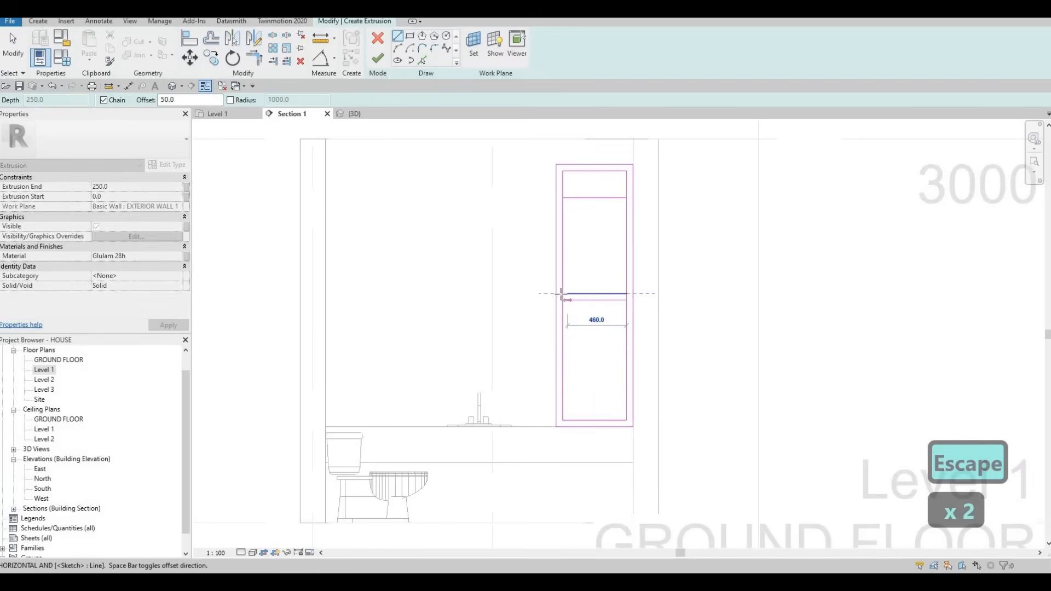
{"action": "key", "text": "Escape"}
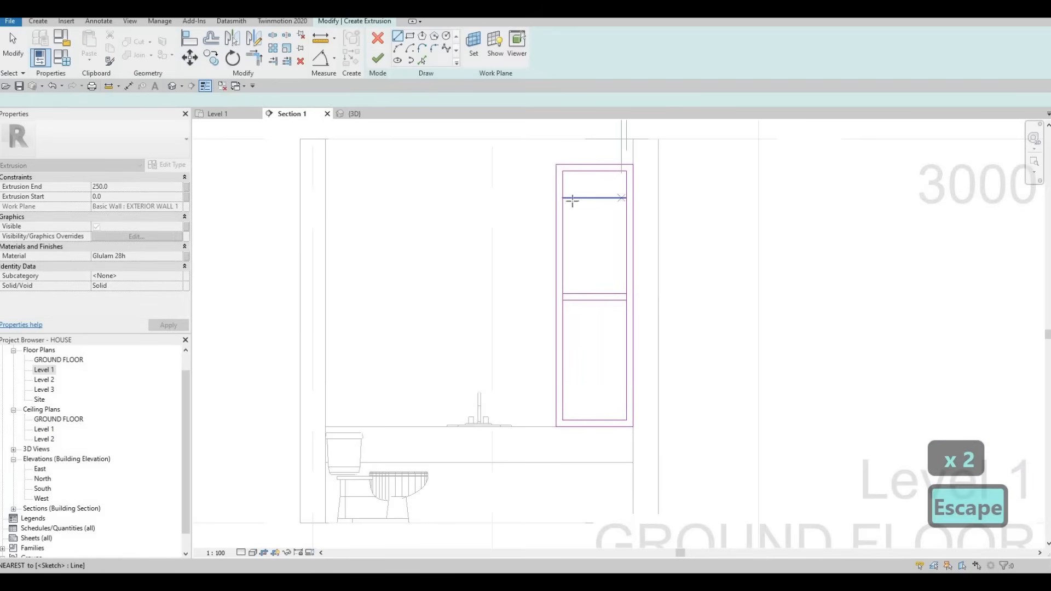
{"action": "left_click", "coordinate": [563, 199]}
{"action": "key", "text": "Escape"}
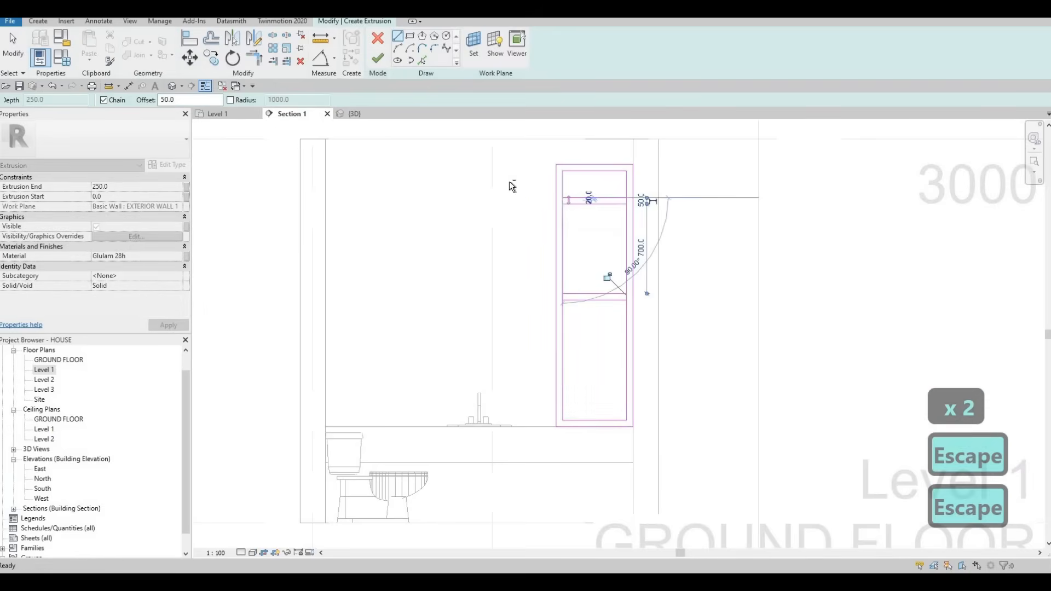
{"action": "key", "text": "Escape"}
Nudge the upper shelf's two lines down 18 steps and delete the lower shelf's two lines from the cabinet sketch
{"action": "scroll", "coordinate": [564, 203], "scroll_direction": "up", "scroll_amount": 2}
{"action": "left_click_drag", "start_coordinate": [513, 182], "coordinate": [647, 229]}
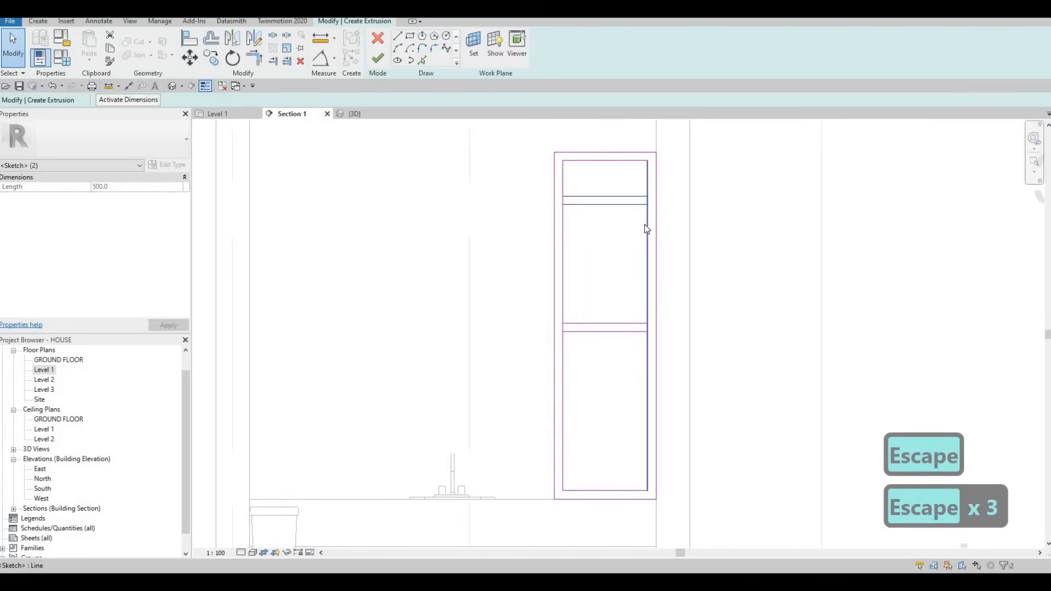
{"action": "key", "text": "Down"}
{"action": "key", "text": "Down"}
{"action": "key", "text": "Down"}
{"action": "key", "text": "Down"}
{"action": "key", "text": "Down"}
{"action": "key", "text": "Down"}
{"action": "key", "text": "Down"}
{"action": "key", "text": "Down"}
{"action": "key", "text": "Down"}
{"action": "key", "text": "Down"}
{"action": "key", "text": "Down"}
{"action": "key", "text": "Down"}
{"action": "key", "text": "Down"}
{"action": "key", "text": "Down"}
{"action": "key", "text": "Down"}
{"action": "key", "text": "Down"}
{"action": "key", "text": "Down"}
{"action": "key", "text": "Down"}
{"action": "left_click", "coordinate": [541, 292]}
{"action": "key", "text": "Delete"}
Copy the remaining shelf's two lines downward twice at 430 mm spacing to make three shelves inside the cabinet
{"action": "left_click_drag", "start_coordinate": [523, 213], "coordinate": [674, 268]}
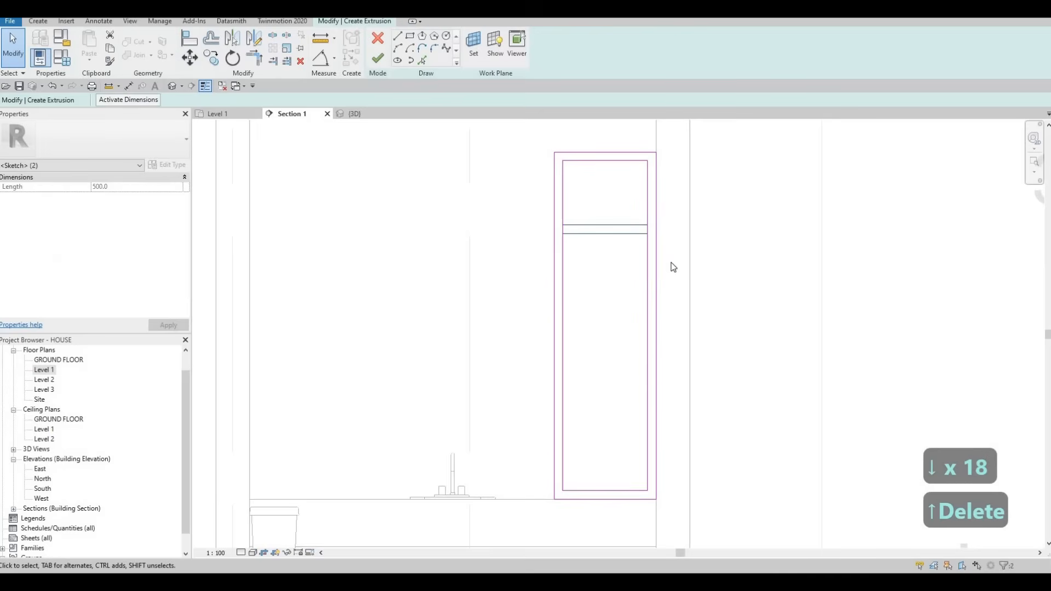
{"action": "key", "text": "c"}
{"action": "key", "text": "o"}
{"action": "left_click", "coordinate": [563, 161]}
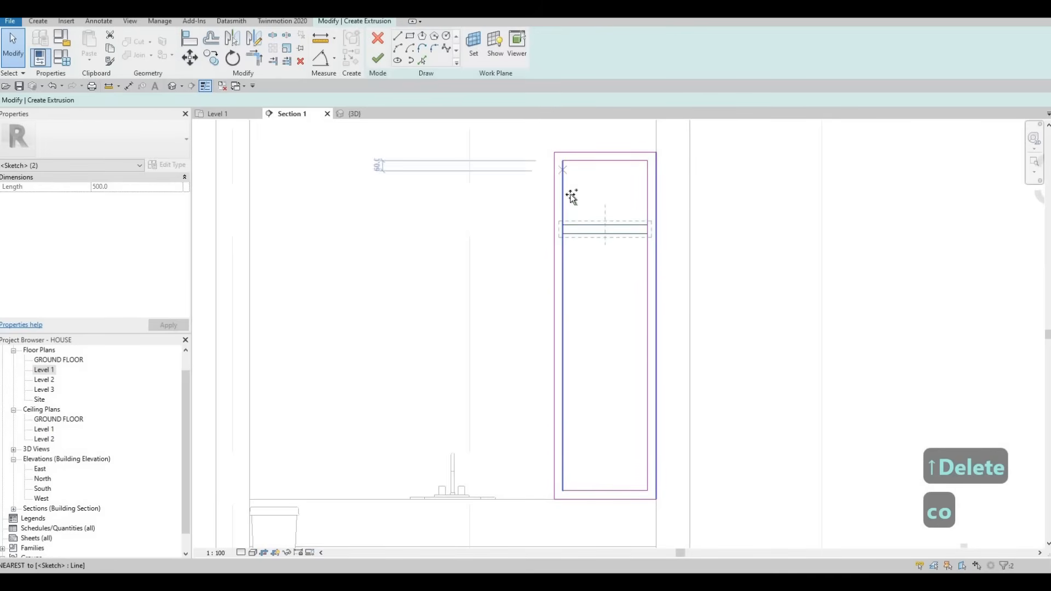
{"action": "left_click", "coordinate": [563, 234]}
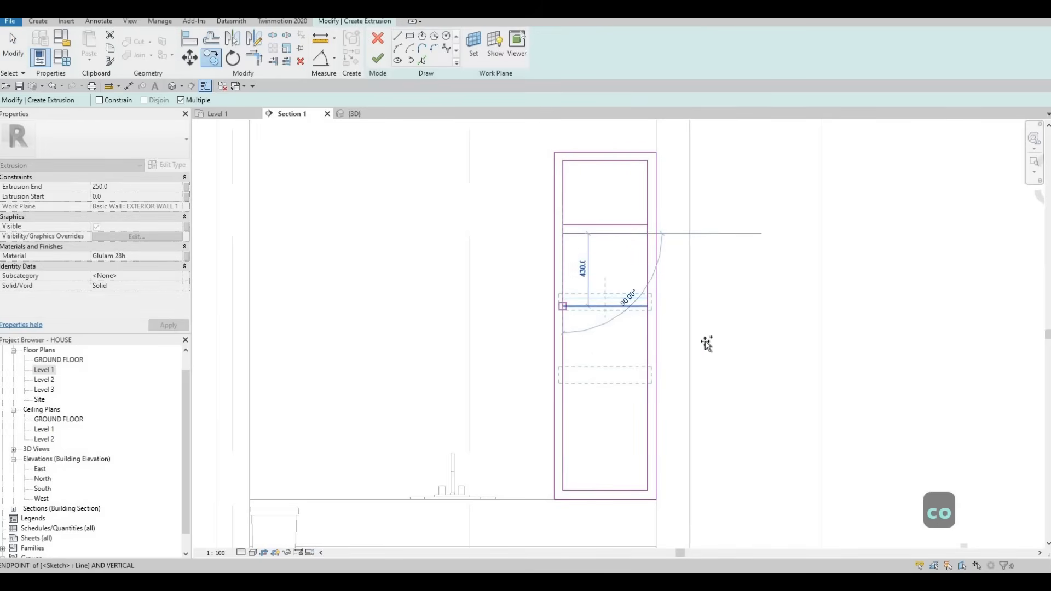
{"action": "left_click", "coordinate": [563, 307]}
{"action": "key", "text": "Escape"}
{"action": "key", "text": "Escape"}
{"action": "scroll", "coordinate": [592, 384], "scroll_direction": "down", "scroll_amount": 1}
{"action": "key", "text": "Escape"}
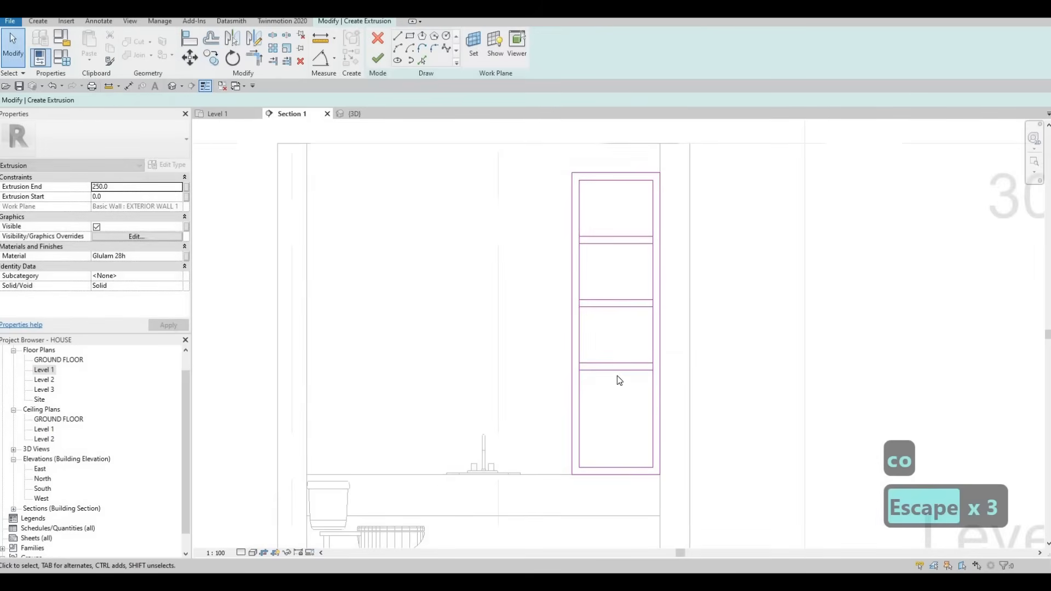
Split the inner rectangle's two vertical side lines at the three shelves
{"action": "scroll", "coordinate": [614, 375], "scroll_direction": "up", "scroll_amount": 1}
{"action": "scroll", "coordinate": [613, 376], "scroll_direction": "down", "scroll_amount": 2}
{"action": "scroll", "coordinate": [613, 376], "scroll_direction": "up", "scroll_amount": 2}
{"action": "key", "text": "Escape"}
{"action": "key", "text": "Escape"}
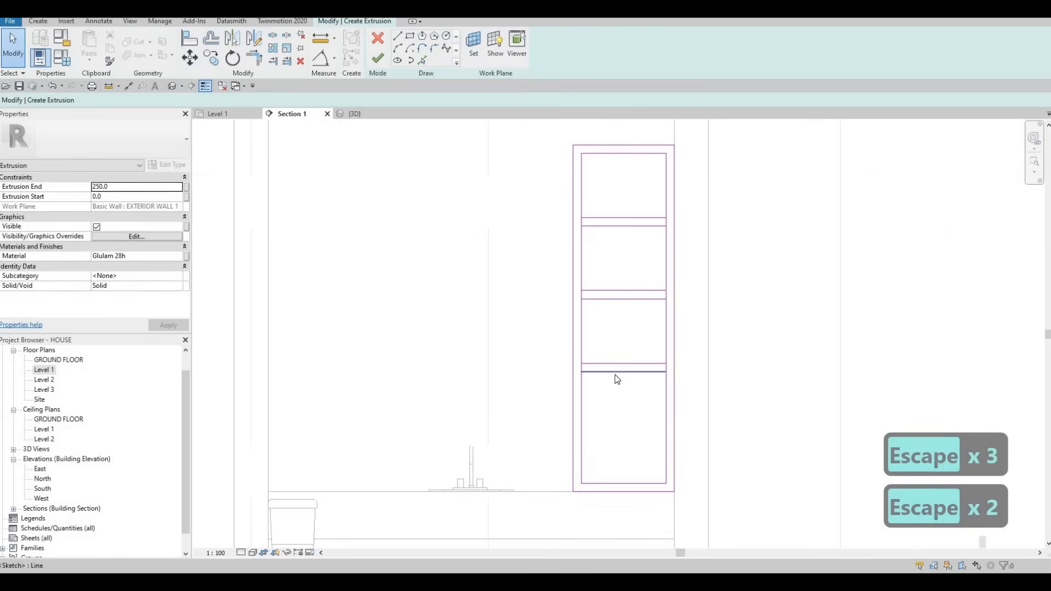
{"action": "key", "text": "s"}
{"action": "key", "text": "l"}
{"action": "scroll", "coordinate": [580, 366], "scroll_direction": "up", "scroll_amount": 4}
{"action": "left_click", "coordinate": [773, 369]}
{"action": "left_click", "coordinate": [796, 355]}
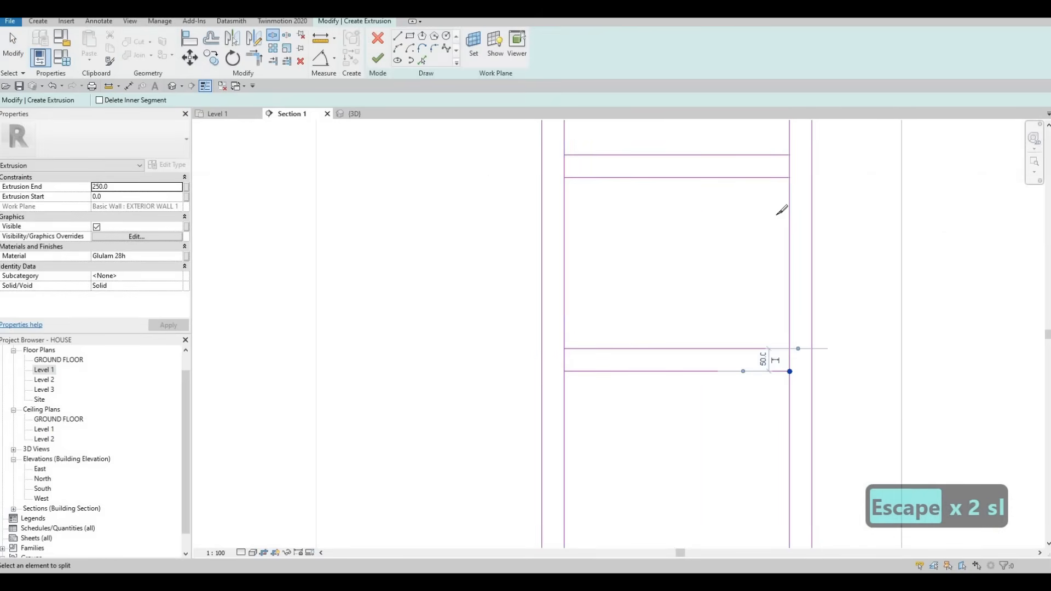
{"action": "left_click", "coordinate": [793, 176]}
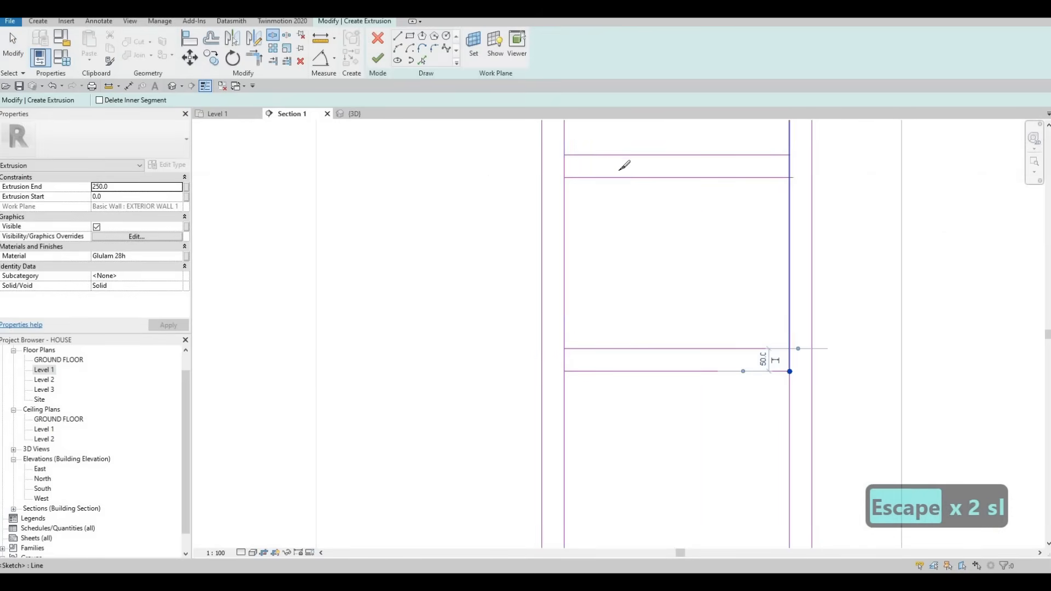
{"action": "left_click", "coordinate": [566, 178]}
{"action": "middle_click_drag", "start_coordinate": [618, 176], "coordinate": [589, 325]}
{"action": "middle_click_drag", "start_coordinate": [582, 264], "coordinate": [570, 353]}
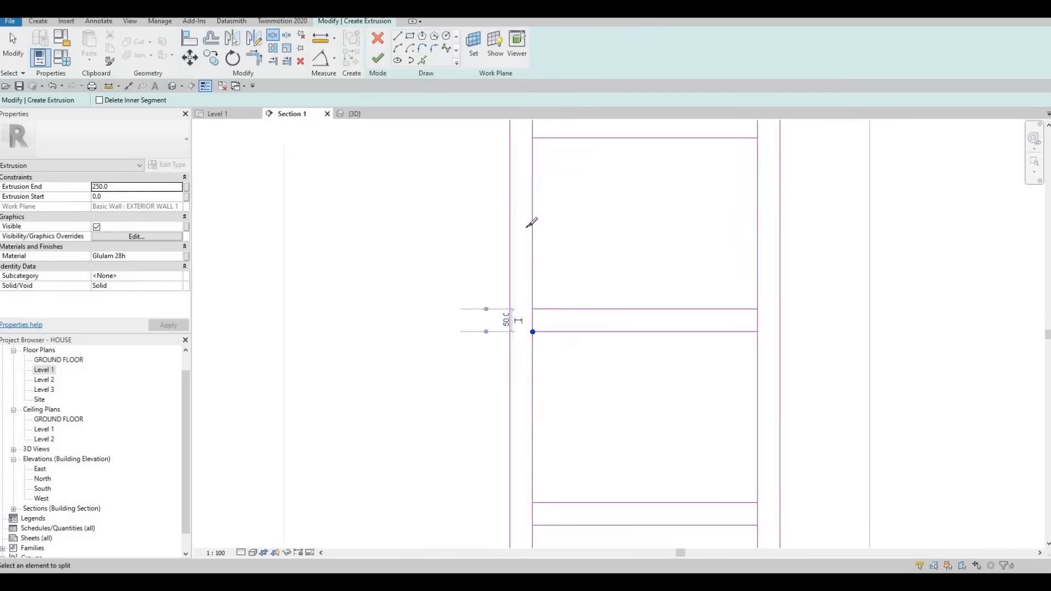
{"action": "left_click", "coordinate": [527, 225]}
{"action": "left_click", "coordinate": [750, 225]}
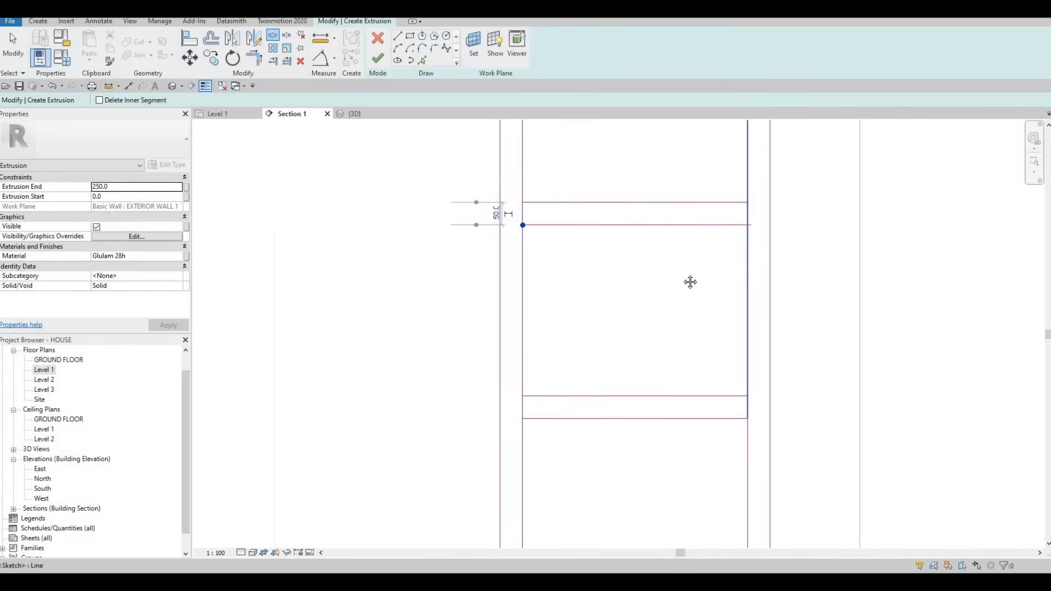
{"action": "scroll", "coordinate": [688, 304], "scroll_direction": "down", "scroll_amount": 1}
{"action": "key", "text": "Escape"}
{"action": "key", "text": "Escape"}
{"action": "key", "text": "Escape"}
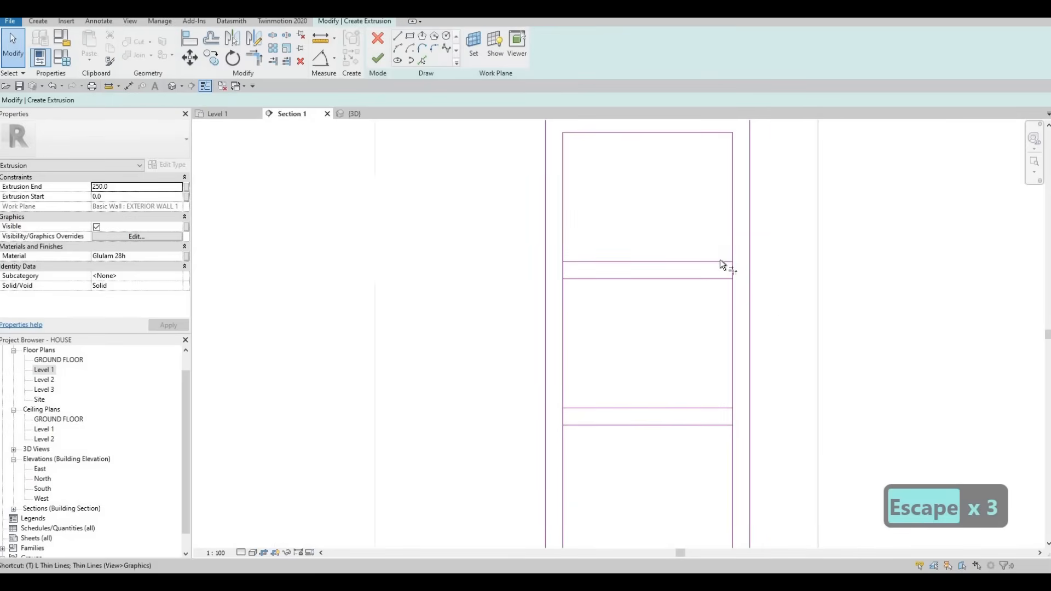
Trim the shelf and inner side lines into four separate closed openings, and finish the extrusion and in-place model
{"action": "key", "text": "t"}
{"action": "key", "text": "r"}
{"action": "left_click", "coordinate": [716, 262]}
{"action": "left_click", "coordinate": [733, 241]}
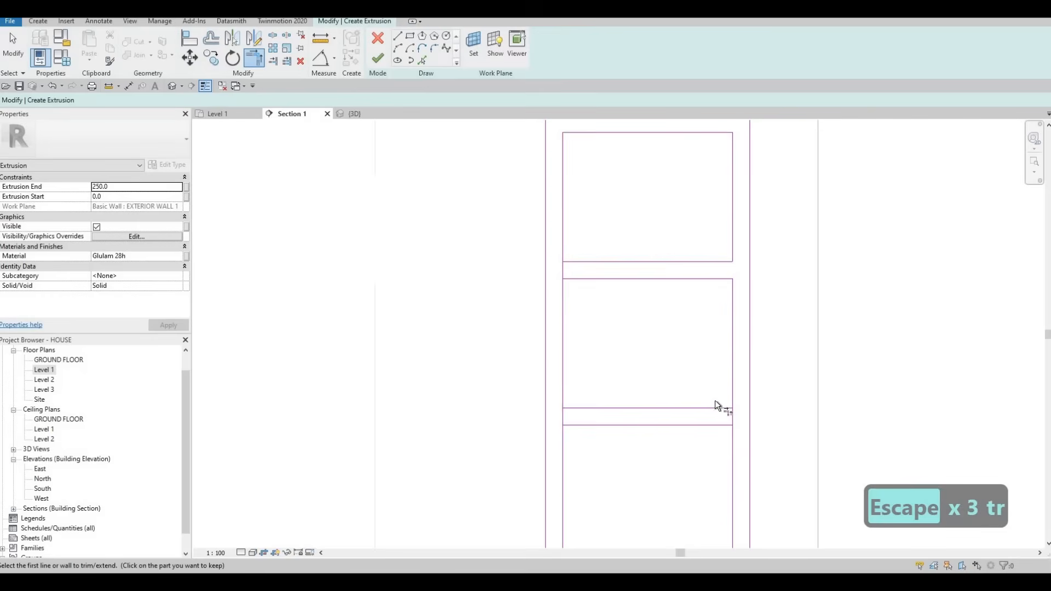
{"action": "scroll", "coordinate": [731, 408], "scroll_direction": "down", "scroll_amount": 2}
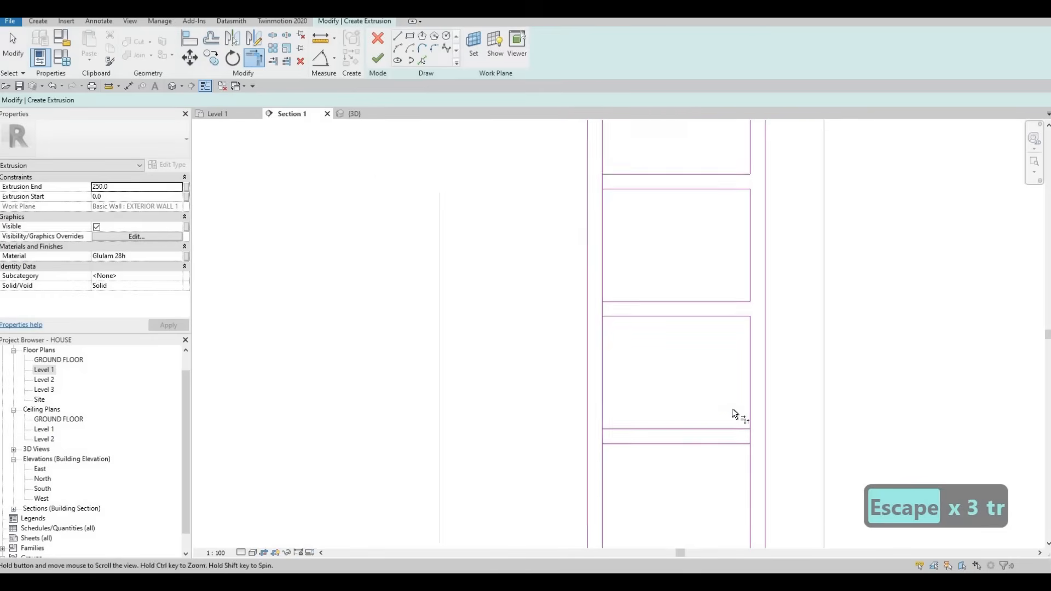
{"action": "left_click", "coordinate": [750, 395]}
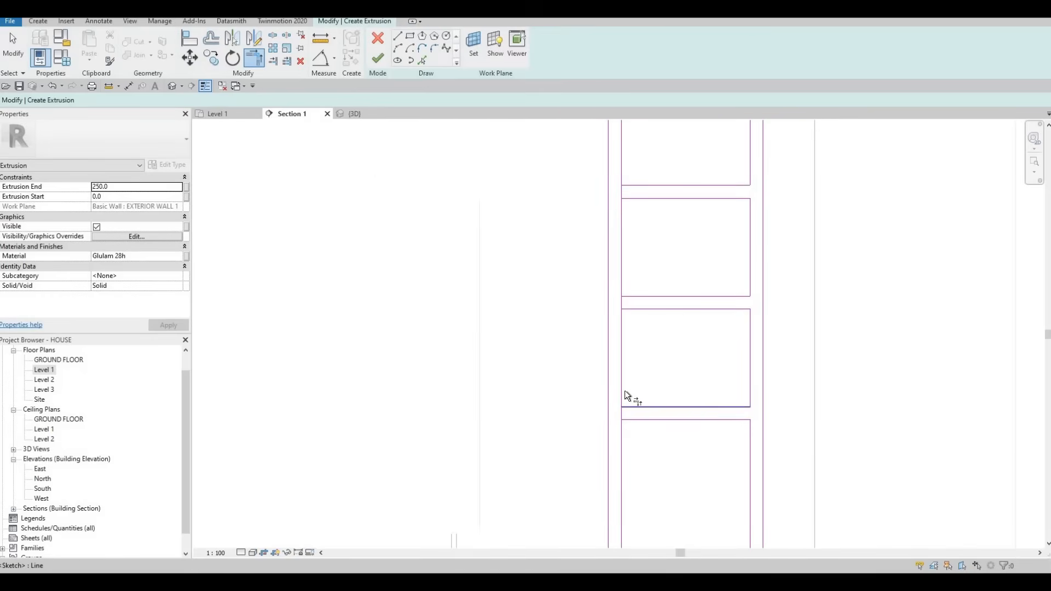
{"action": "left_click", "coordinate": [628, 291]}
{"action": "left_click", "coordinate": [378, 58]}
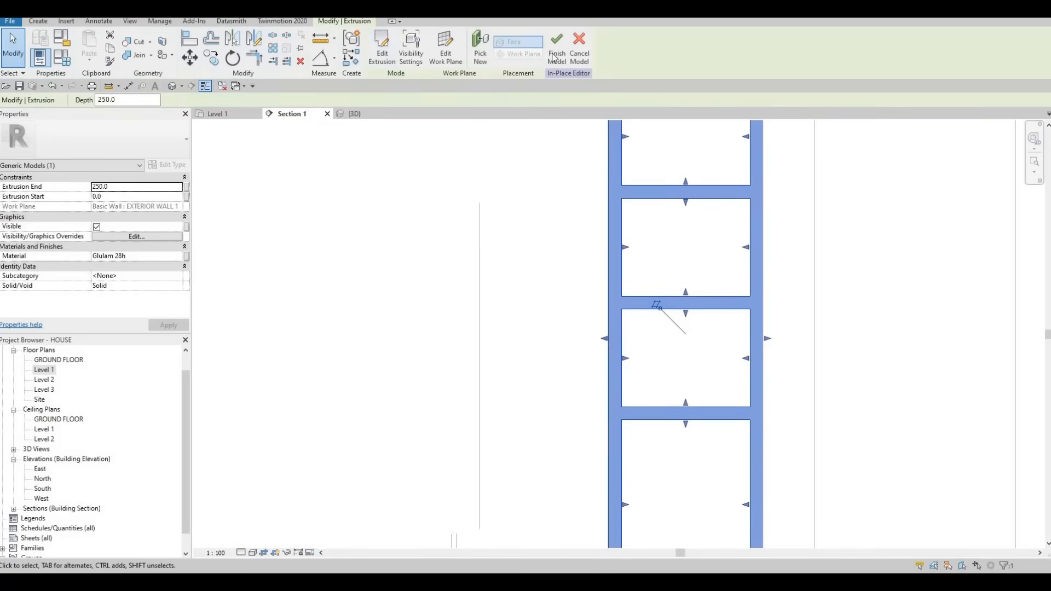
Examine the new shelf unit above the small bathroom's counter in the 3D view
{"action": "left_click", "coordinate": [355, 114]}
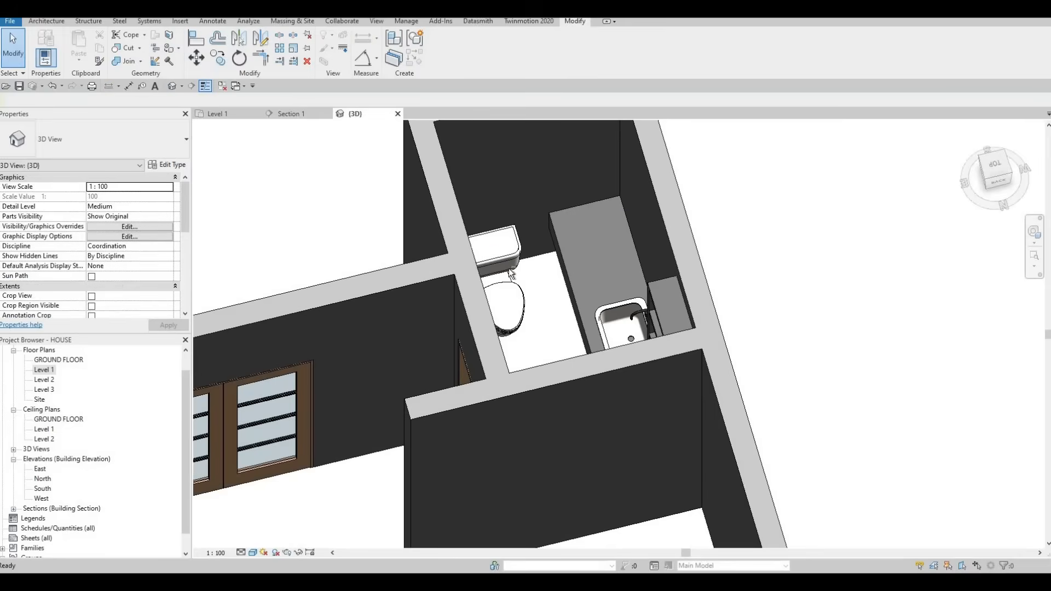
{"action": "middle_click_drag", "start_coordinate": [597, 253], "coordinate": [611, 317], "text": "shift"}
{"action": "middle_click_drag", "start_coordinate": [685, 227], "coordinate": [581, 354], "text": "shift"}
{"action": "scroll", "coordinate": [580, 354], "scroll_direction": "up", "scroll_amount": 5}
{"action": "left_click", "coordinate": [596, 329]}
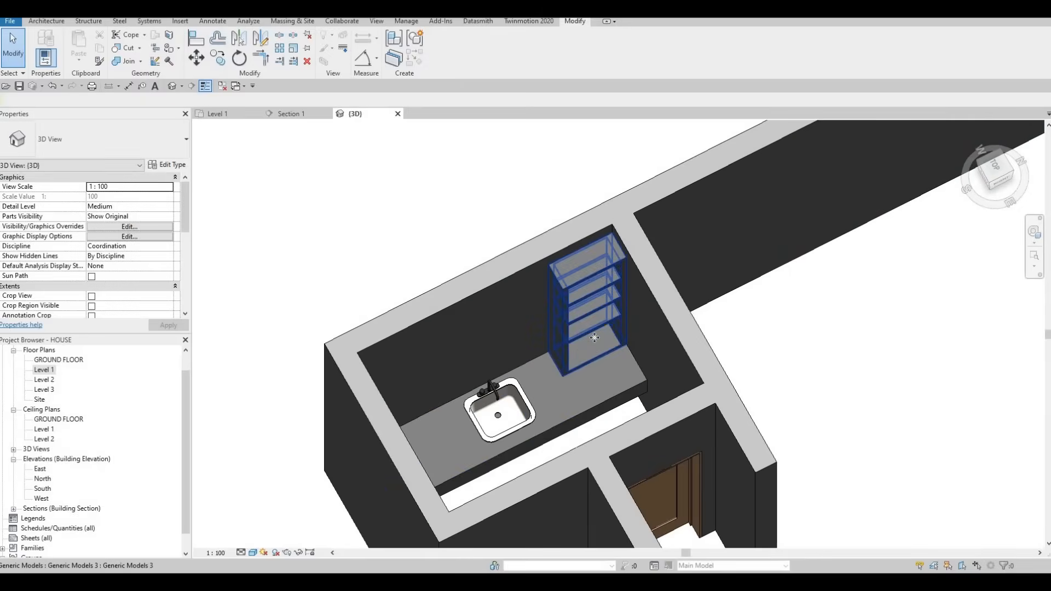
{"action": "left_click_drag", "start_coordinate": [599, 327], "coordinate": [598, 327]}
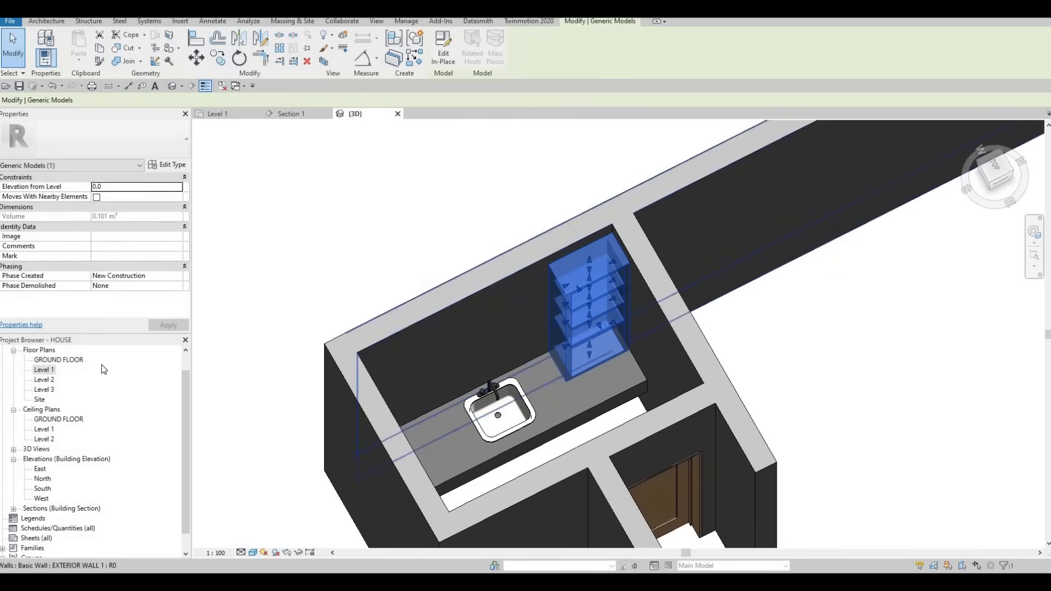
{"action": "key", "text": "Escape"}
{"action": "key", "text": "Escape"}
{"action": "key", "text": "Escape"}
Copy the tall shelf unit in Section 1 to the opposite end of the counter, against the wall above the toilet
{"action": "left_click", "coordinate": [293, 115]}
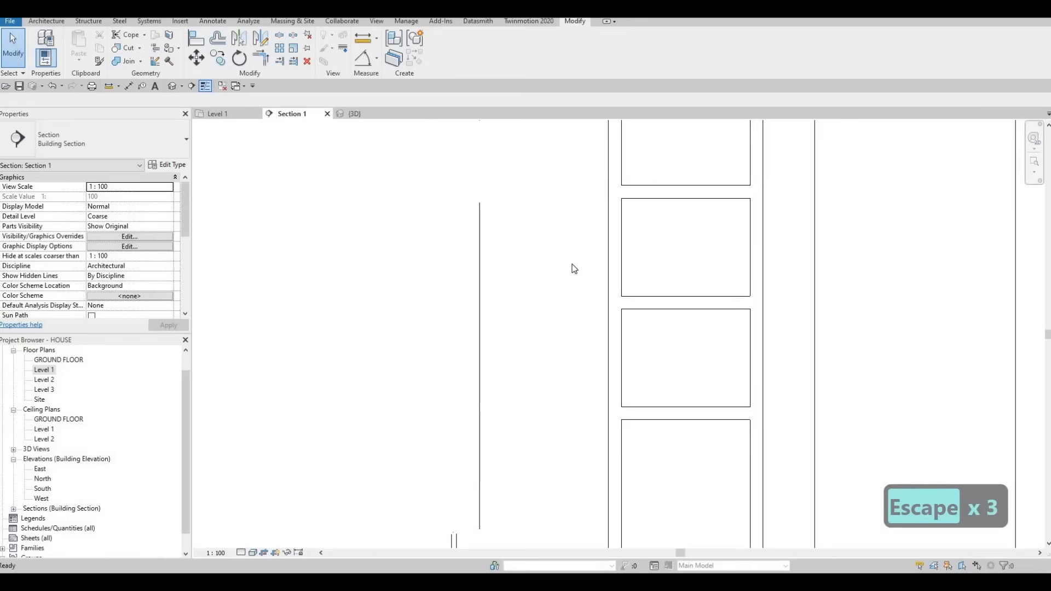
{"action": "key", "text": "Escape"}
{"action": "scroll", "coordinate": [602, 257], "scroll_direction": "down", "scroll_amount": 3}
{"action": "left_click", "coordinate": [595, 242]}
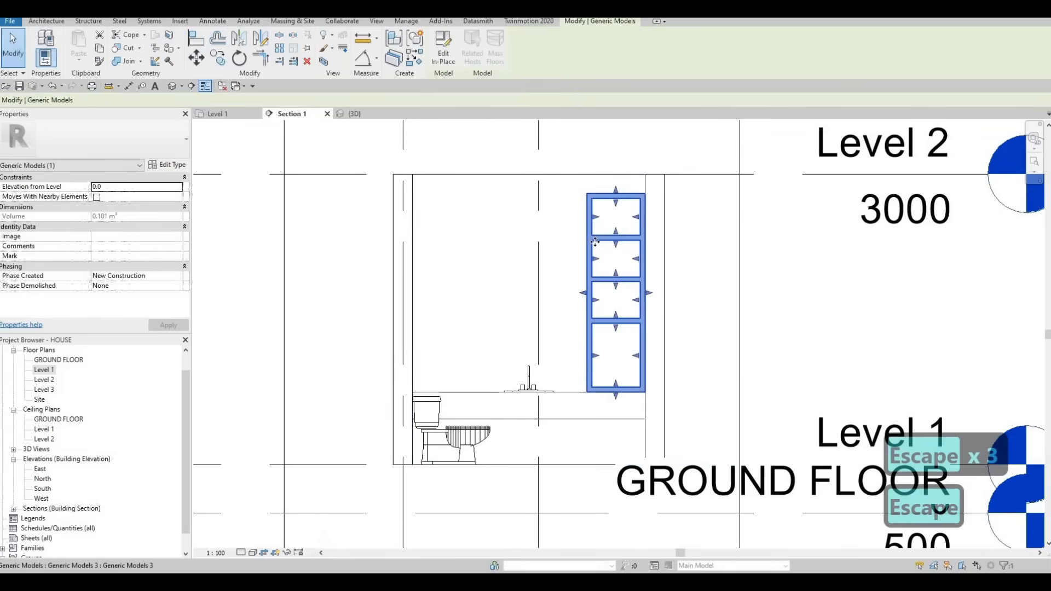
{"action": "key", "text": "c"}
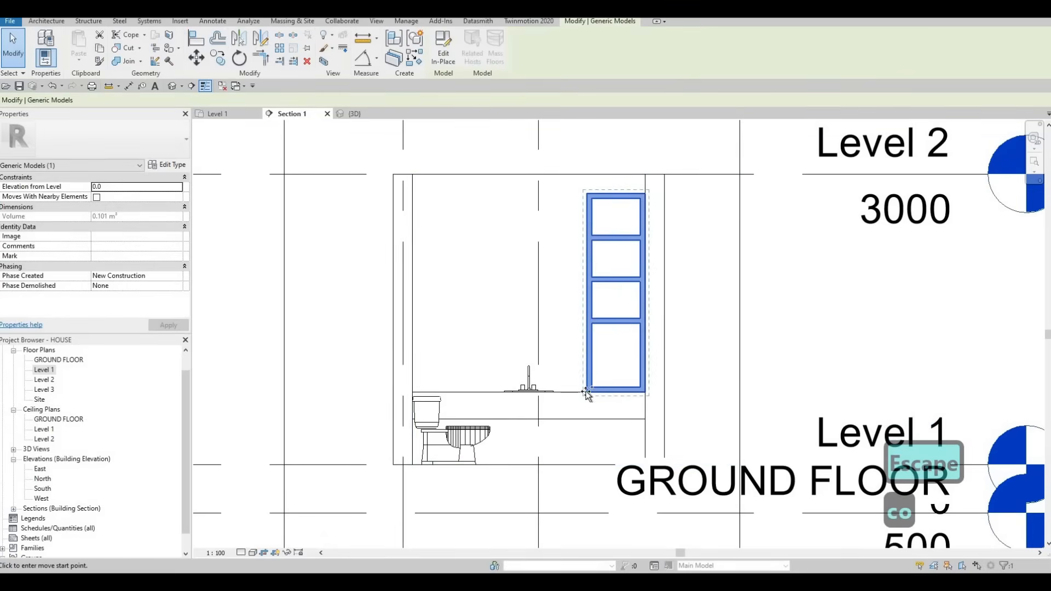
{"action": "key", "text": "o"}
{"action": "left_click", "coordinate": [587, 392]}
{"action": "left_click", "coordinate": [419, 391]}
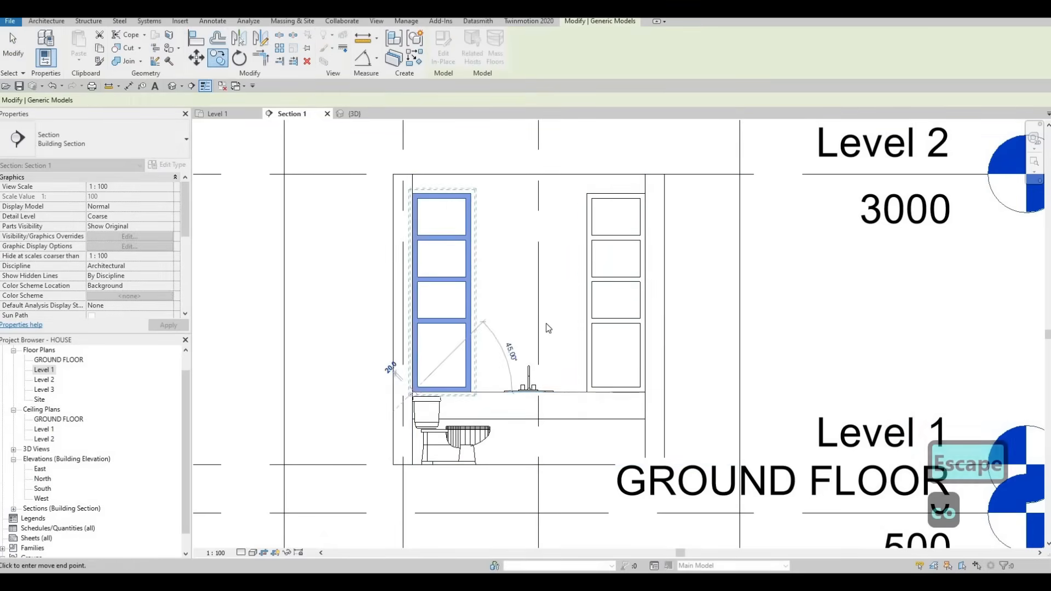
{"action": "key", "text": "Escape"}
{"action": "key", "text": "Escape"}
{"action": "key", "text": "Escape"}
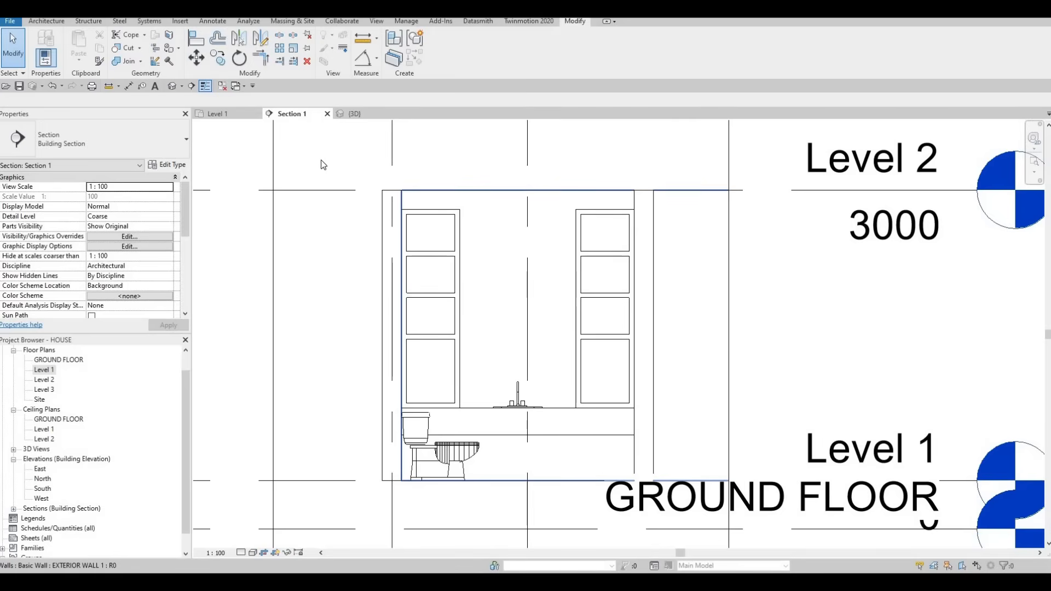
{"action": "key", "text": "Escape"}
{"action": "key", "text": "Escape"}
Examine both shelf units and the whole Level 1 layout in the 3D view from several angles
{"action": "left_click", "coordinate": [354, 113]}
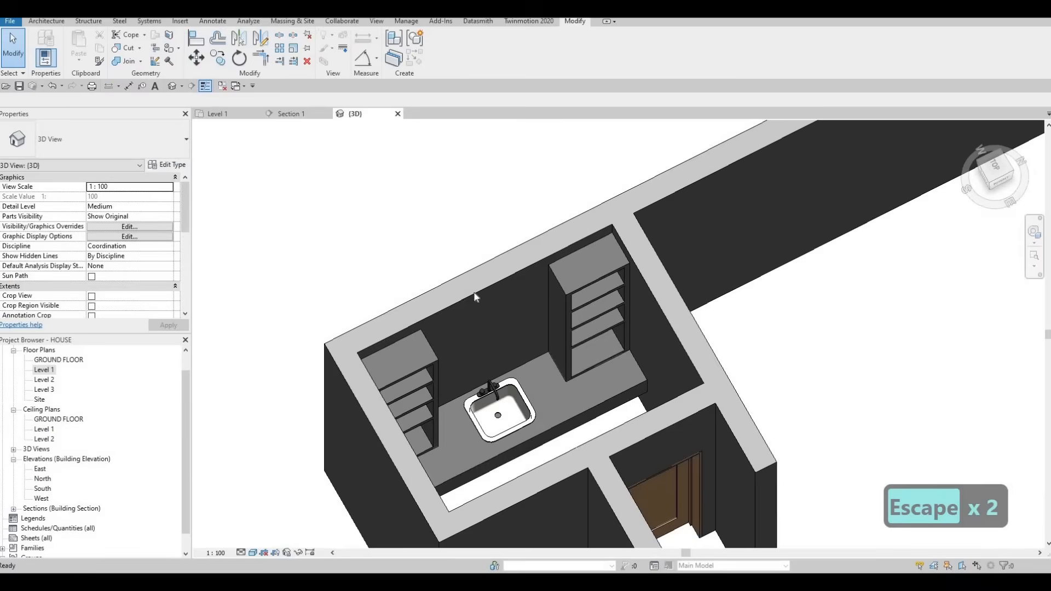
{"action": "key", "text": "Escape"}
{"action": "scroll", "coordinate": [376, 280], "scroll_direction": "down", "scroll_amount": 6}
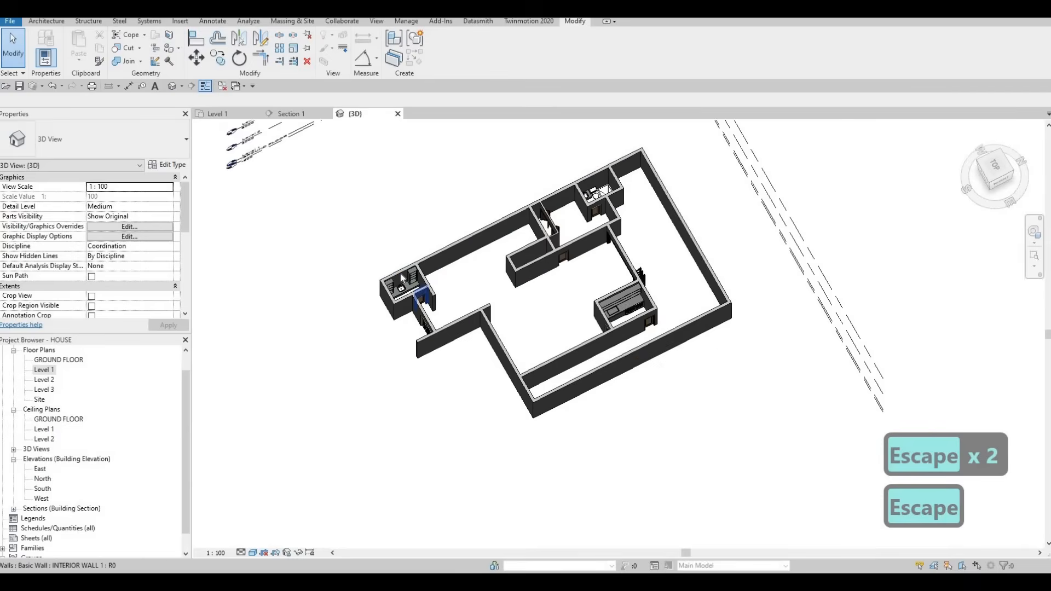
{"action": "scroll", "coordinate": [383, 285], "scroll_direction": "up", "scroll_amount": 6}
{"action": "middle_click_drag", "start_coordinate": [523, 279], "coordinate": [413, 208], "text": "shift"}
{"action": "middle_click_drag", "start_coordinate": [577, 250], "coordinate": [434, 247]}
{"action": "scroll", "coordinate": [448, 250], "scroll_direction": "down", "scroll_amount": 5}
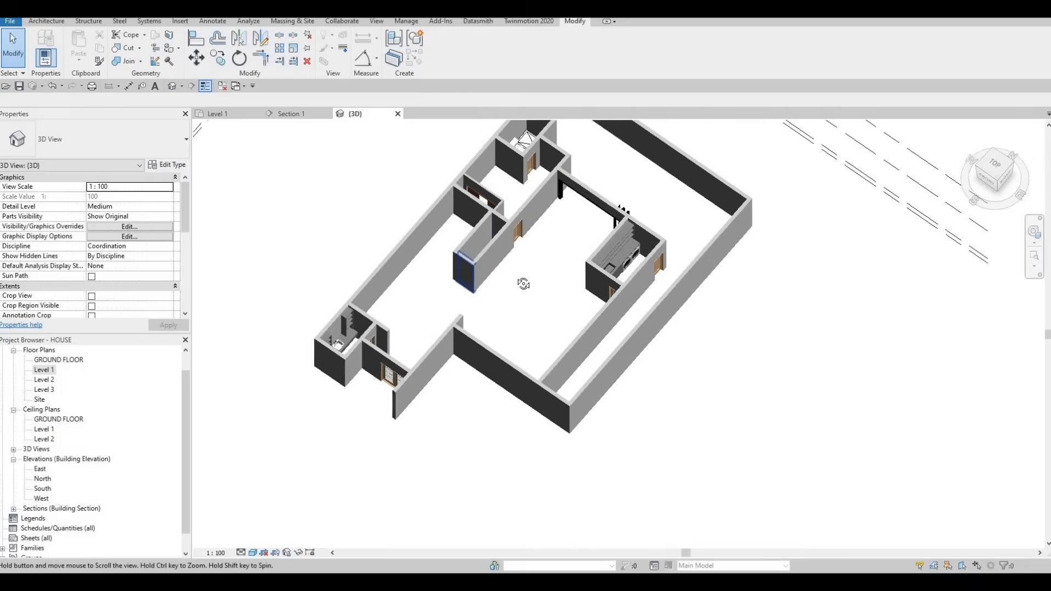
{"action": "middle_click_drag", "start_coordinate": [523, 284], "coordinate": [539, 319]}
{"action": "middle_click_drag", "start_coordinate": [551, 270], "coordinate": [488, 335], "text": "shift"}
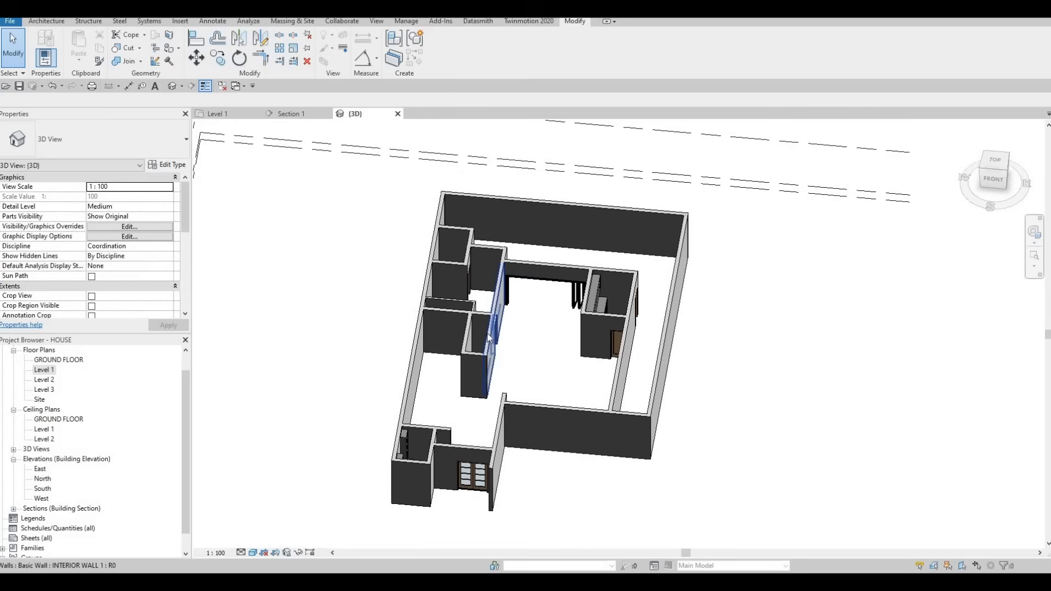
Return to the Level 1 floor plan and show the entire plan
{"action": "left_click", "coordinate": [217, 114]}
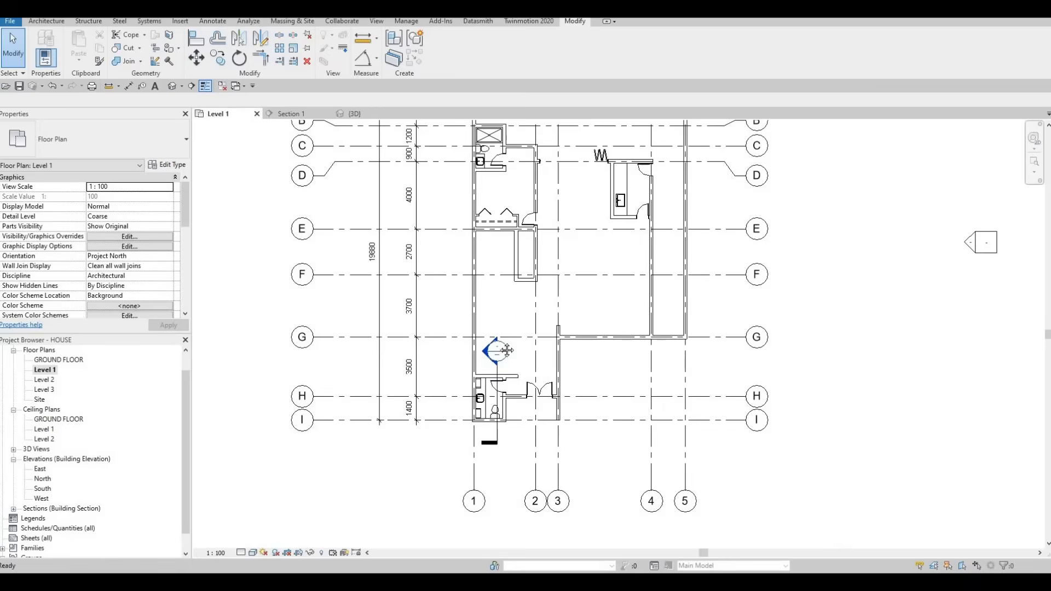
{"action": "scroll", "coordinate": [503, 334], "scroll_direction": "down", "scroll_amount": 3}
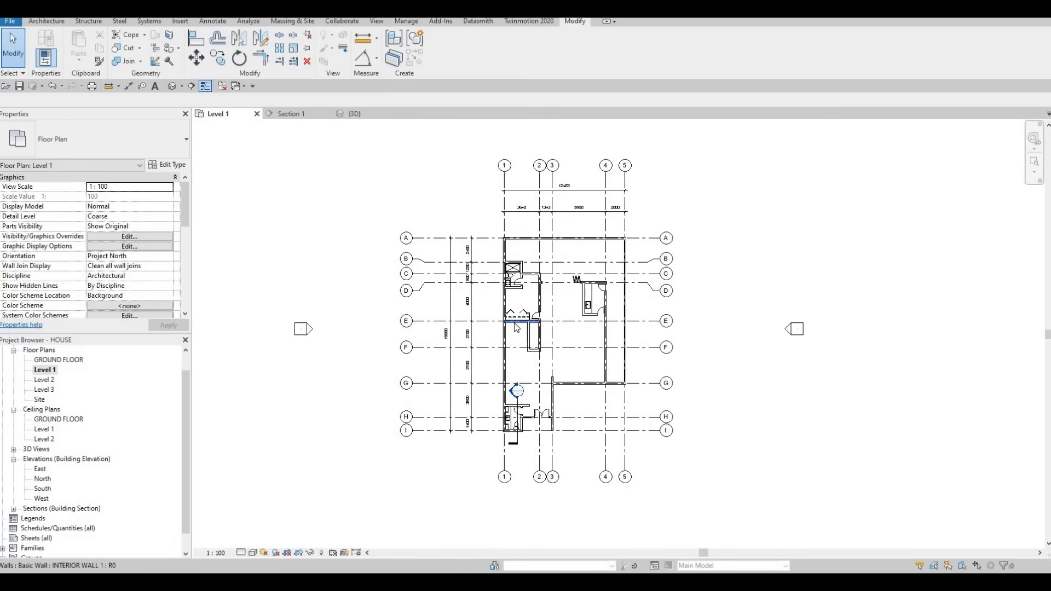